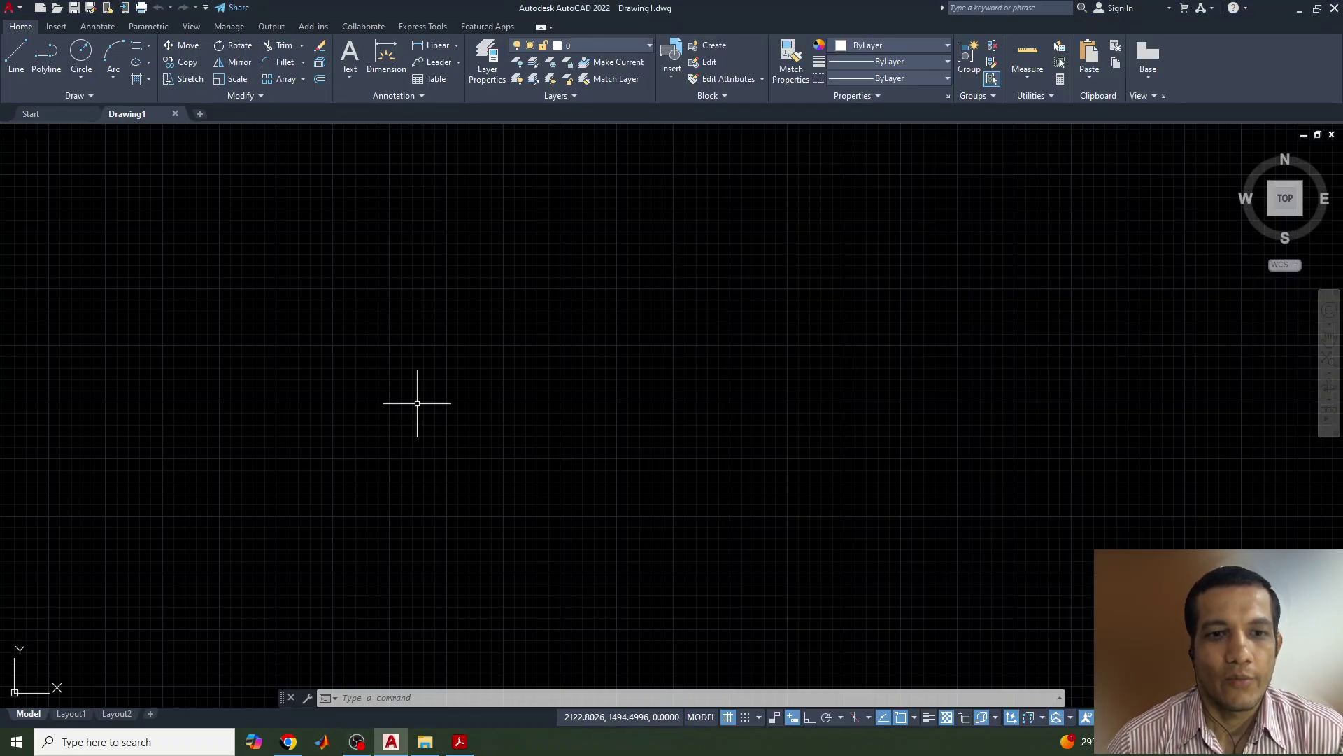
- Switch to the EG PPT.pdf slides in Acrobat and outline the two ellipse problem statements with red freehand strokes
left_click(460, 741)
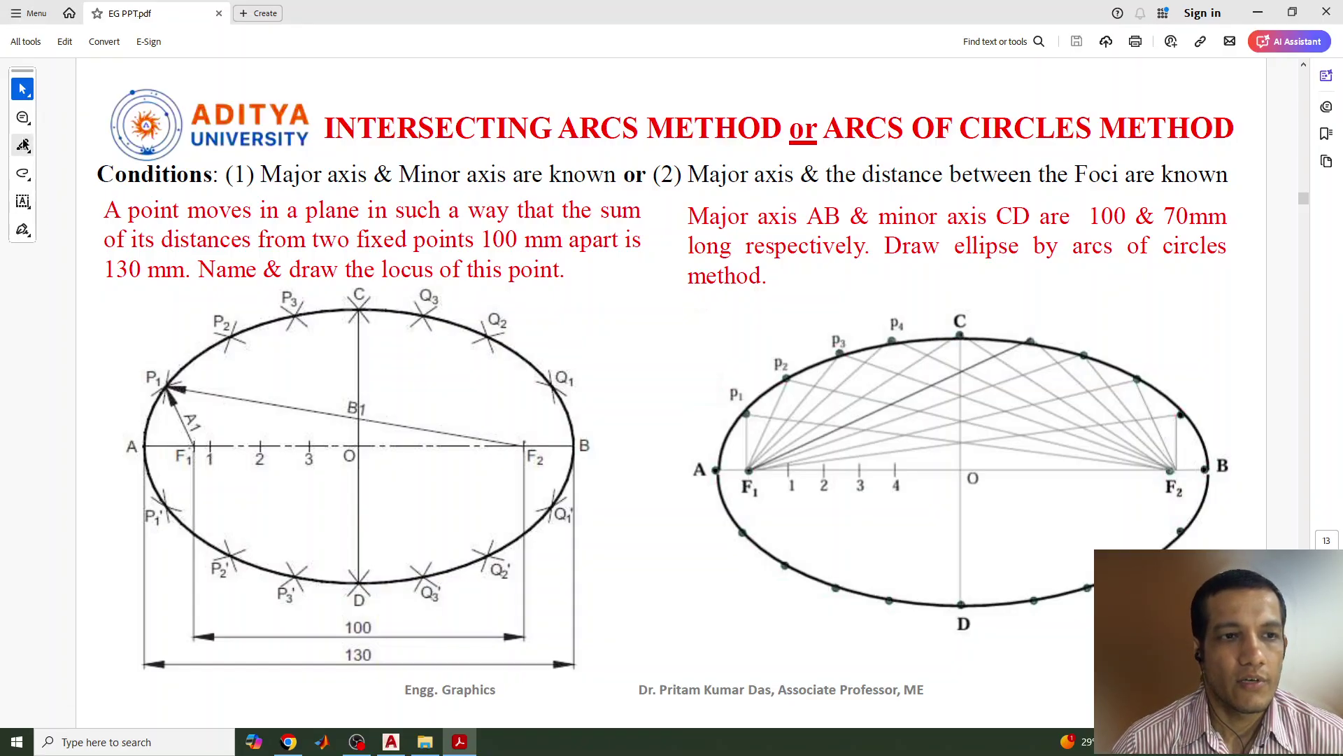
left_click(25, 174)
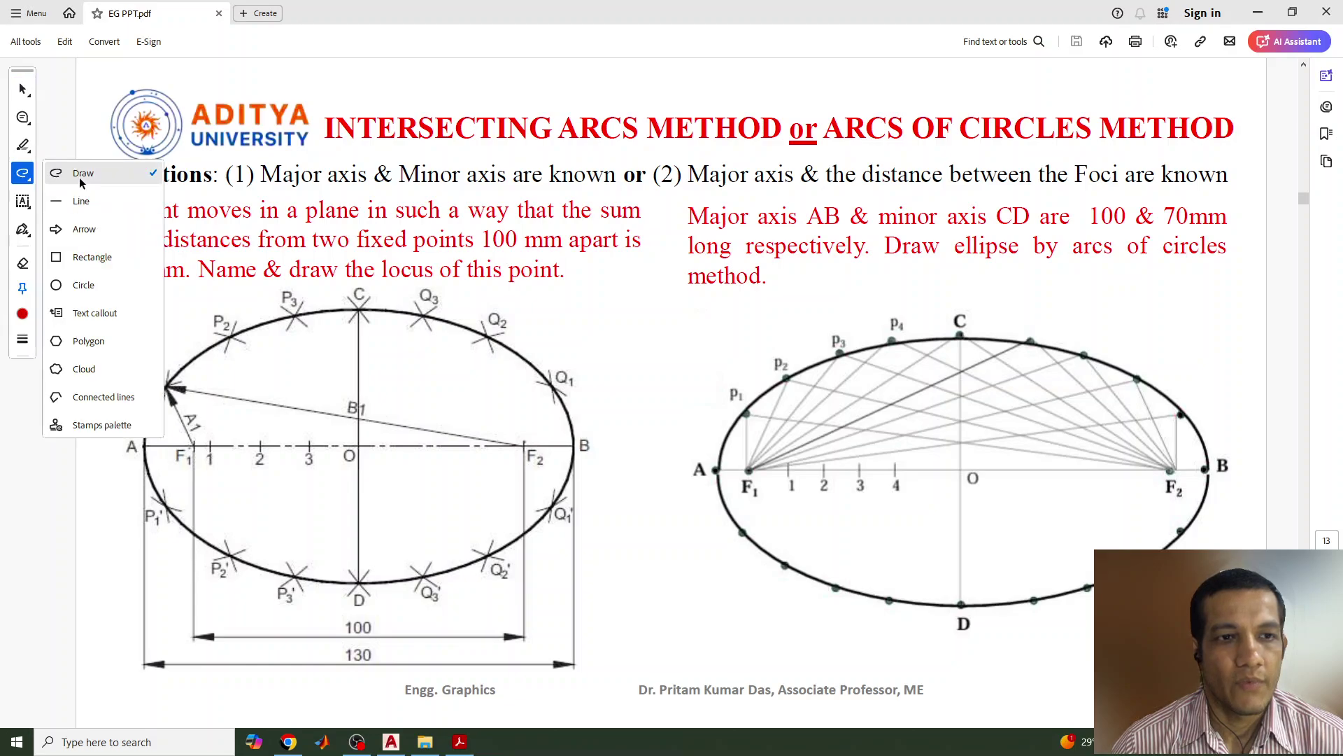
left_click(77, 173)
left_click_drag(103, 200, 106, 287)
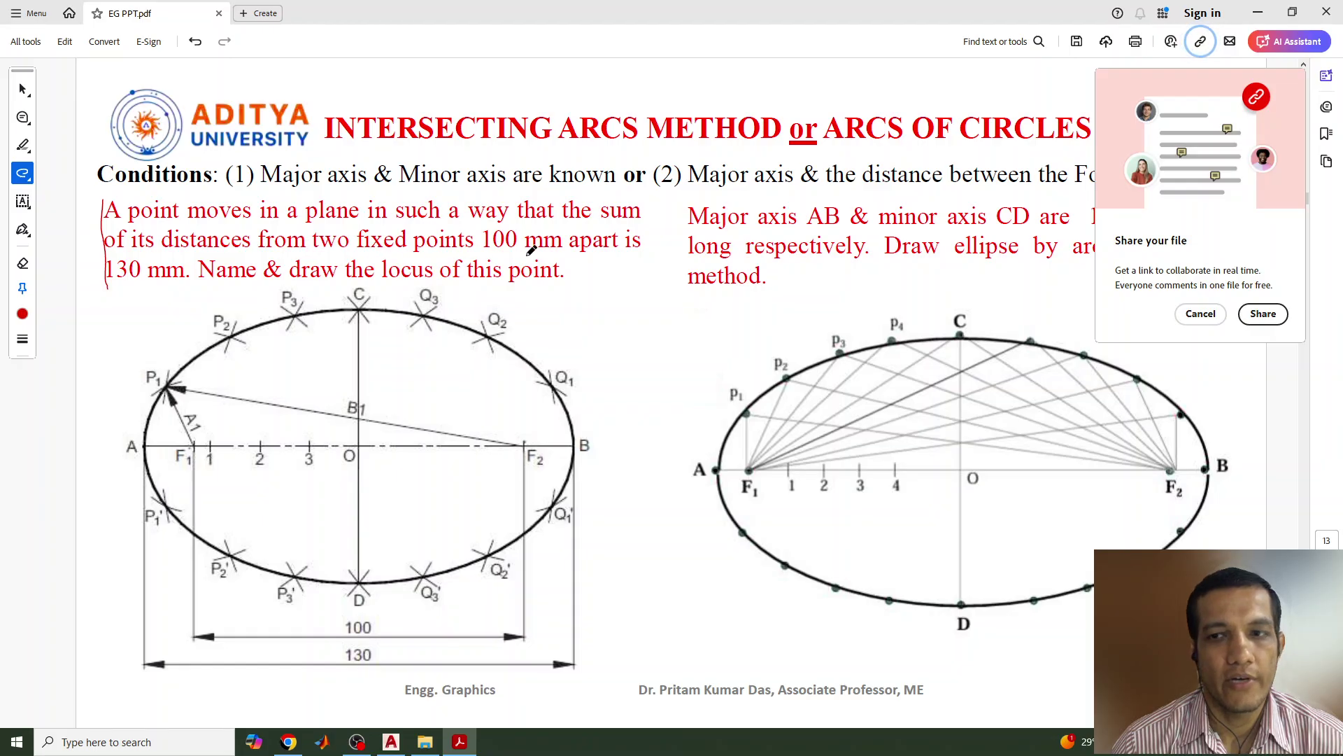
left_click(1201, 314)
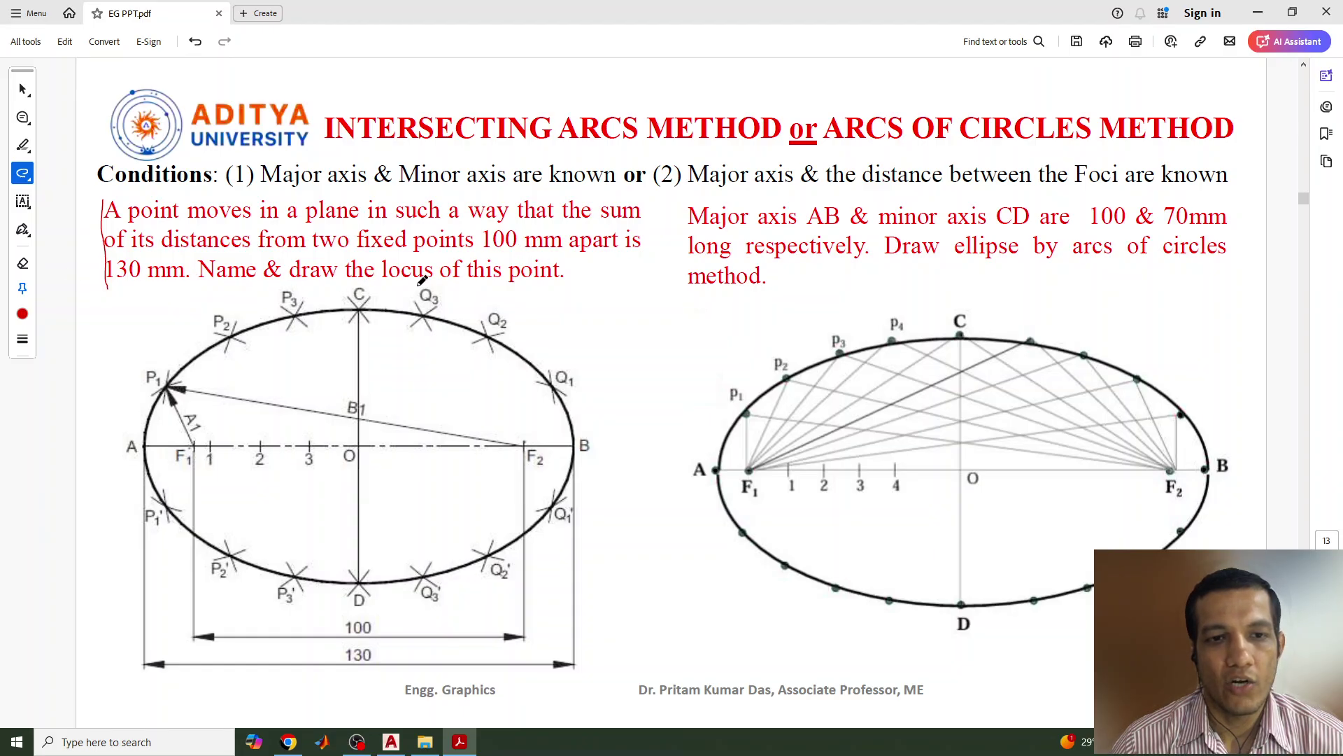
left_click_drag(119, 290, 583, 278)
mouse_move(647, 202)
left_mouse_down()
mouse_move(645, 277)
mouse_move(568, 282)
left_mouse_up()
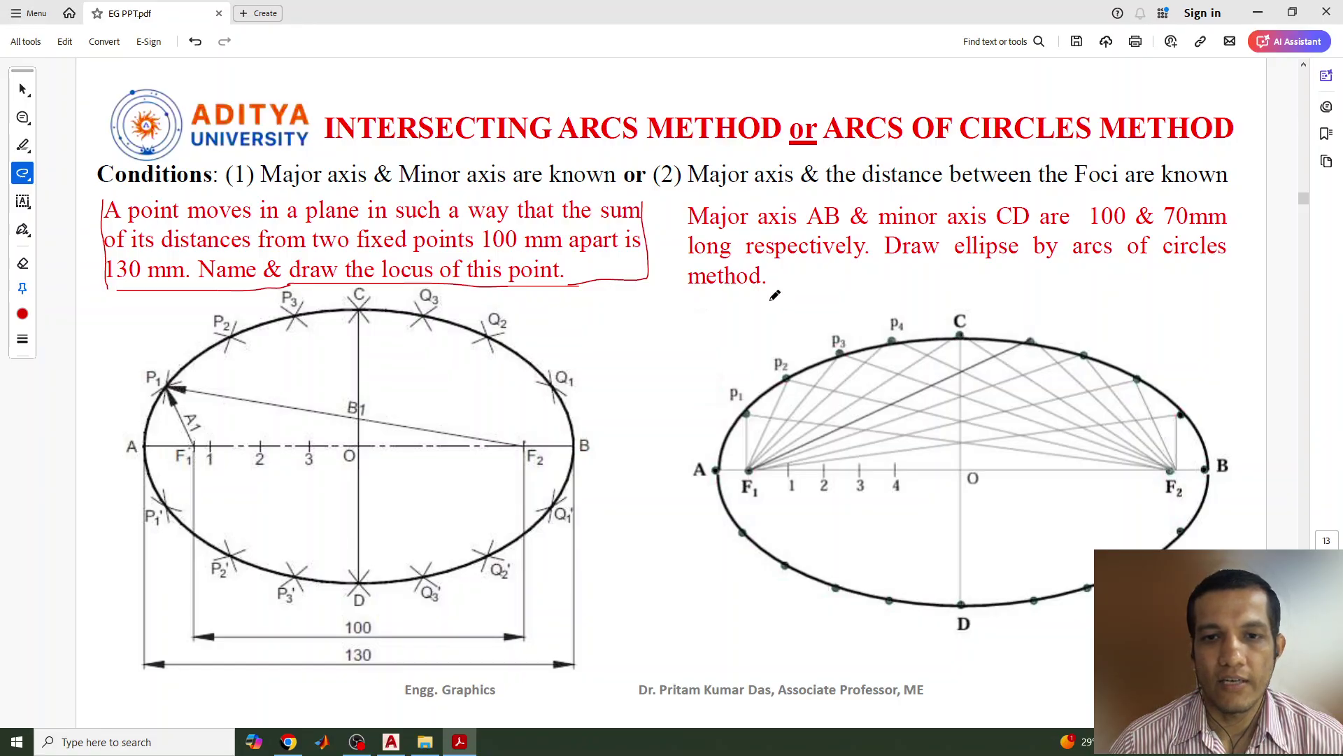
mouse_move(685, 207)
left_mouse_down()
mouse_move(703, 296)
mouse_move(907, 296)
mouse_move(1233, 286)
mouse_move(1244, 205)
left_mouse_up()
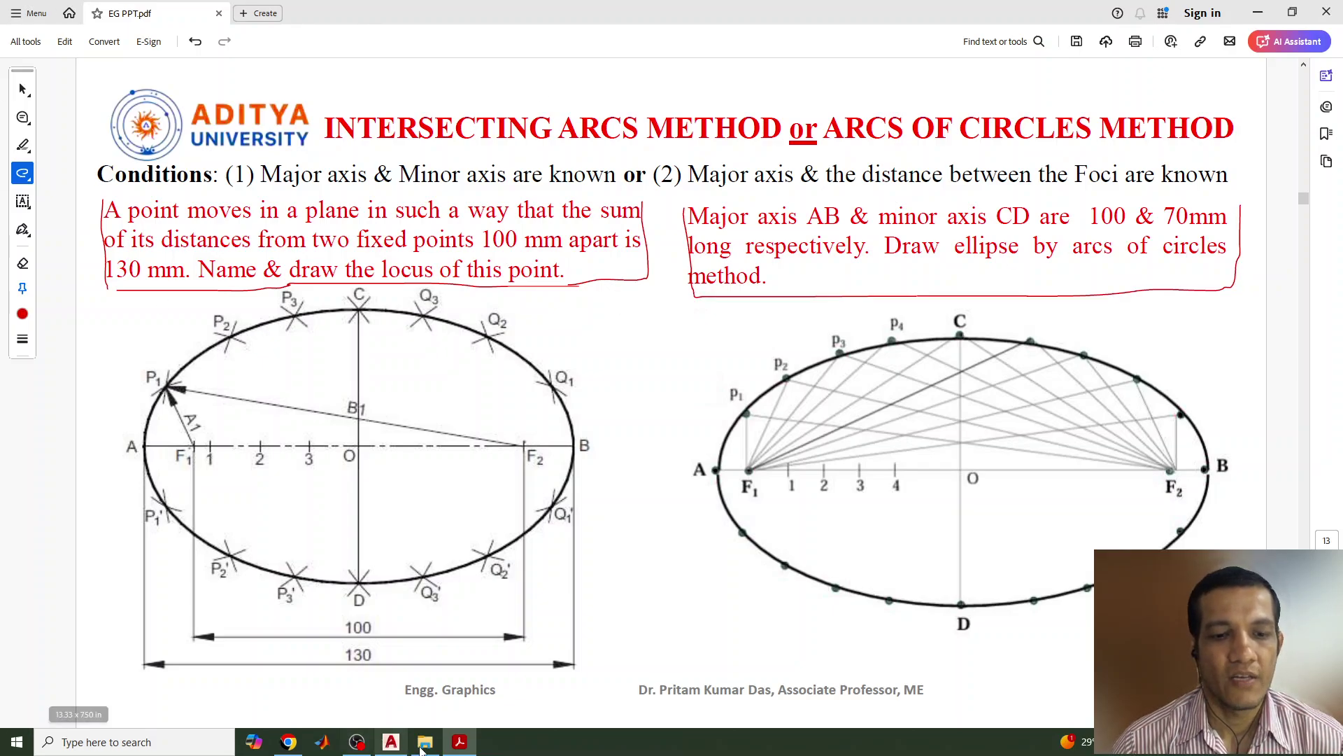
- Switch to AutoCAD and run MVSETUP without paper space, using metric units and a scale factor of 1
left_click(392, 743)
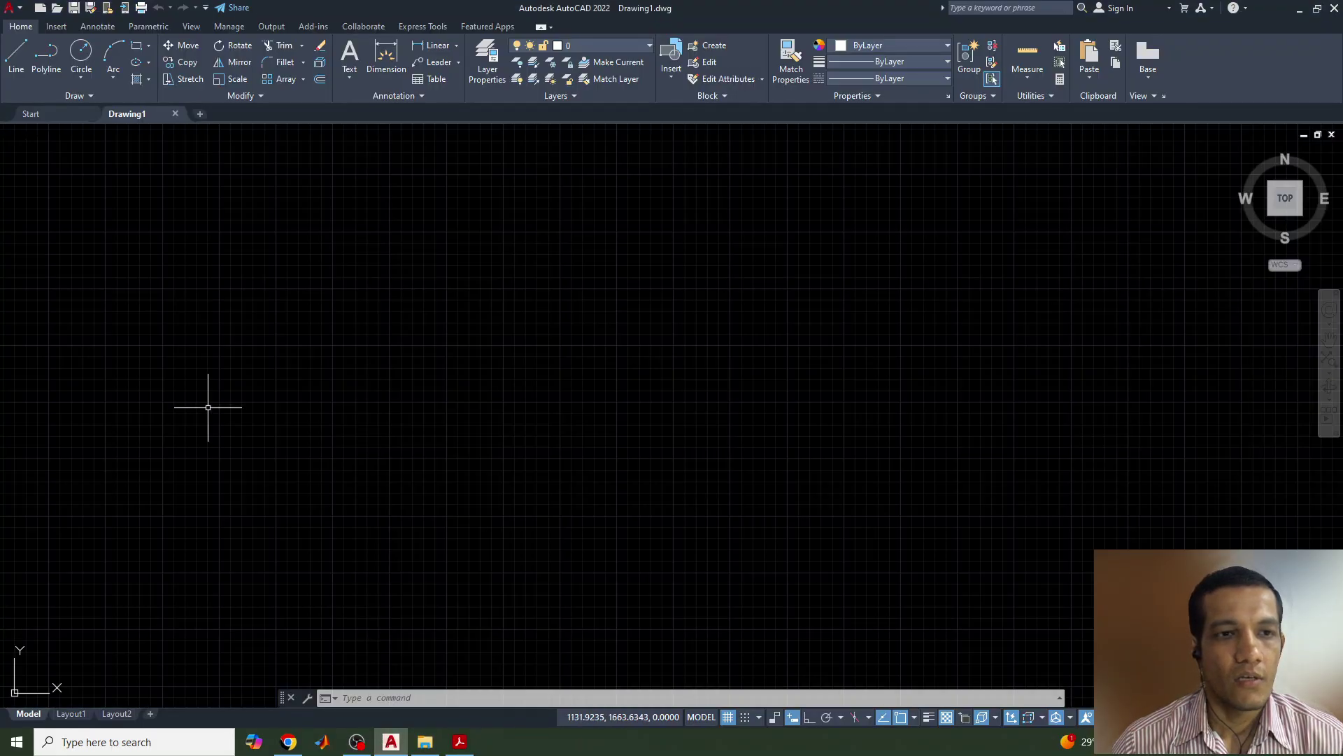
left_click(438, 699)
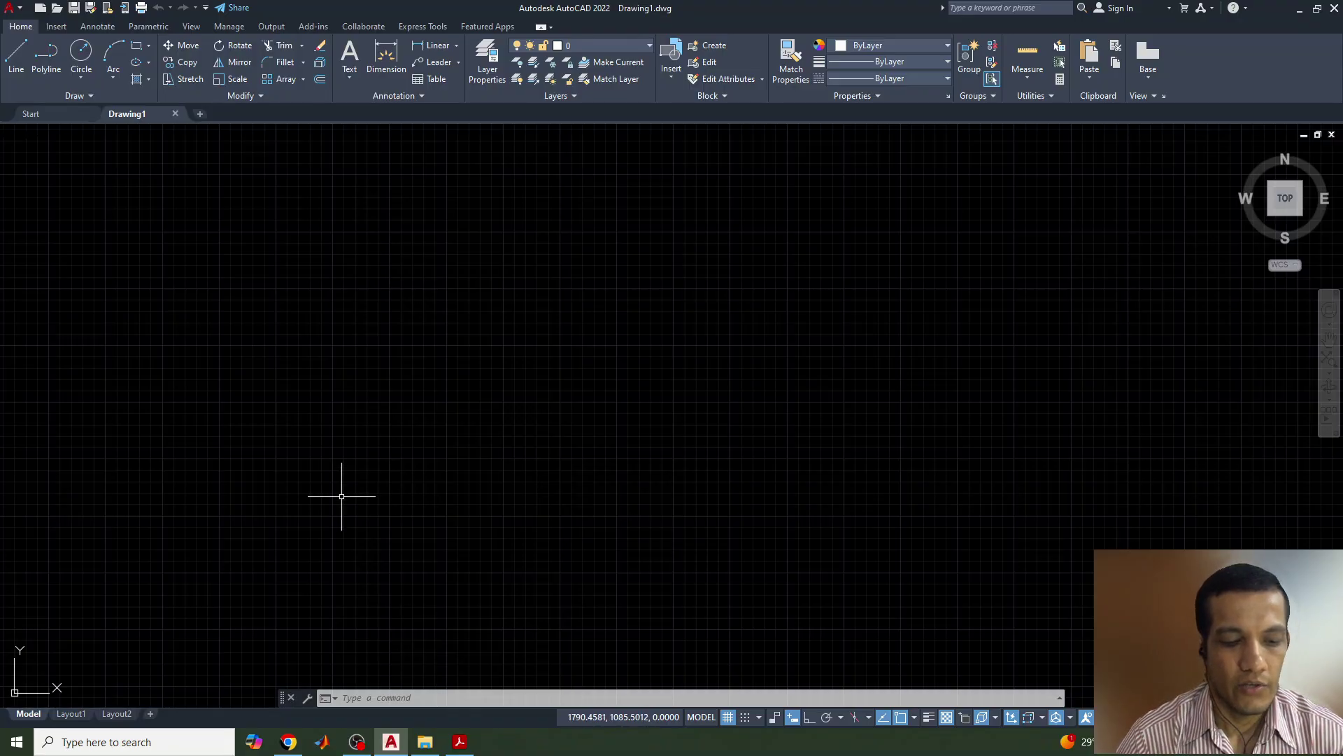
type("mvsetup")
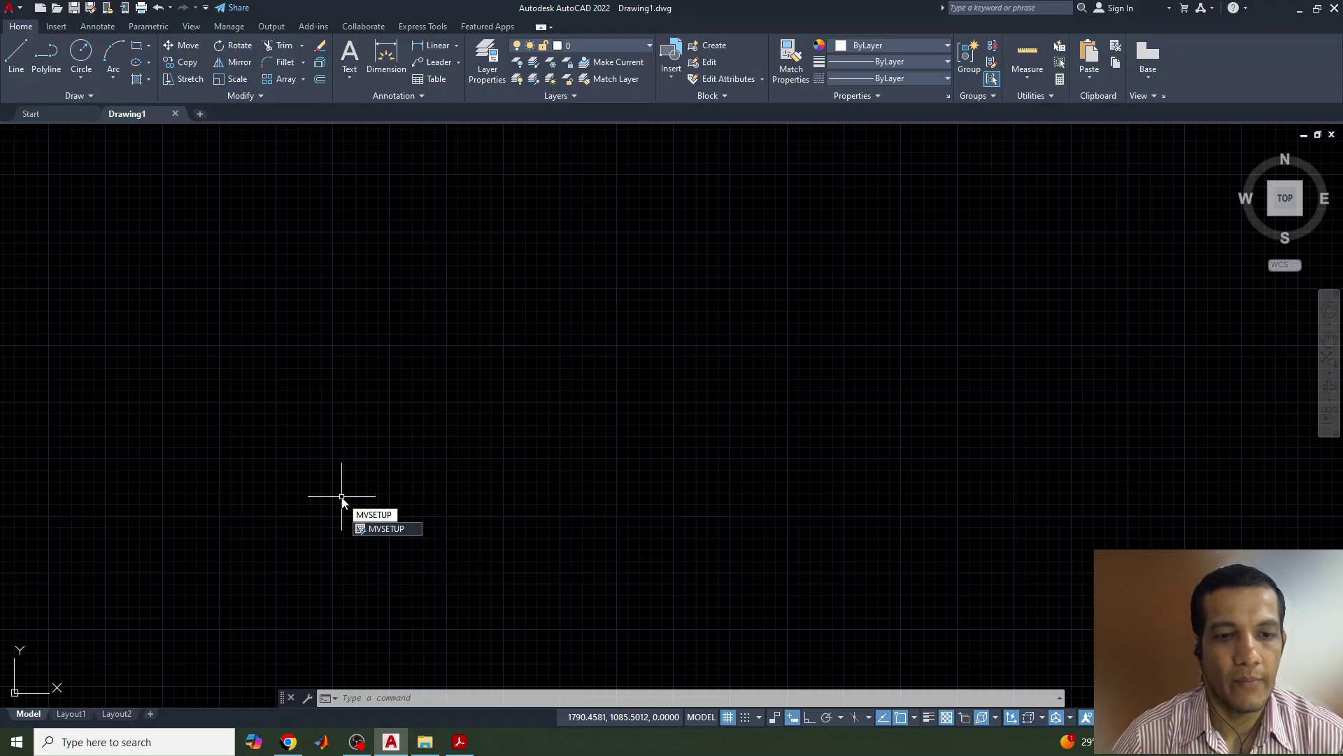
key("Return")
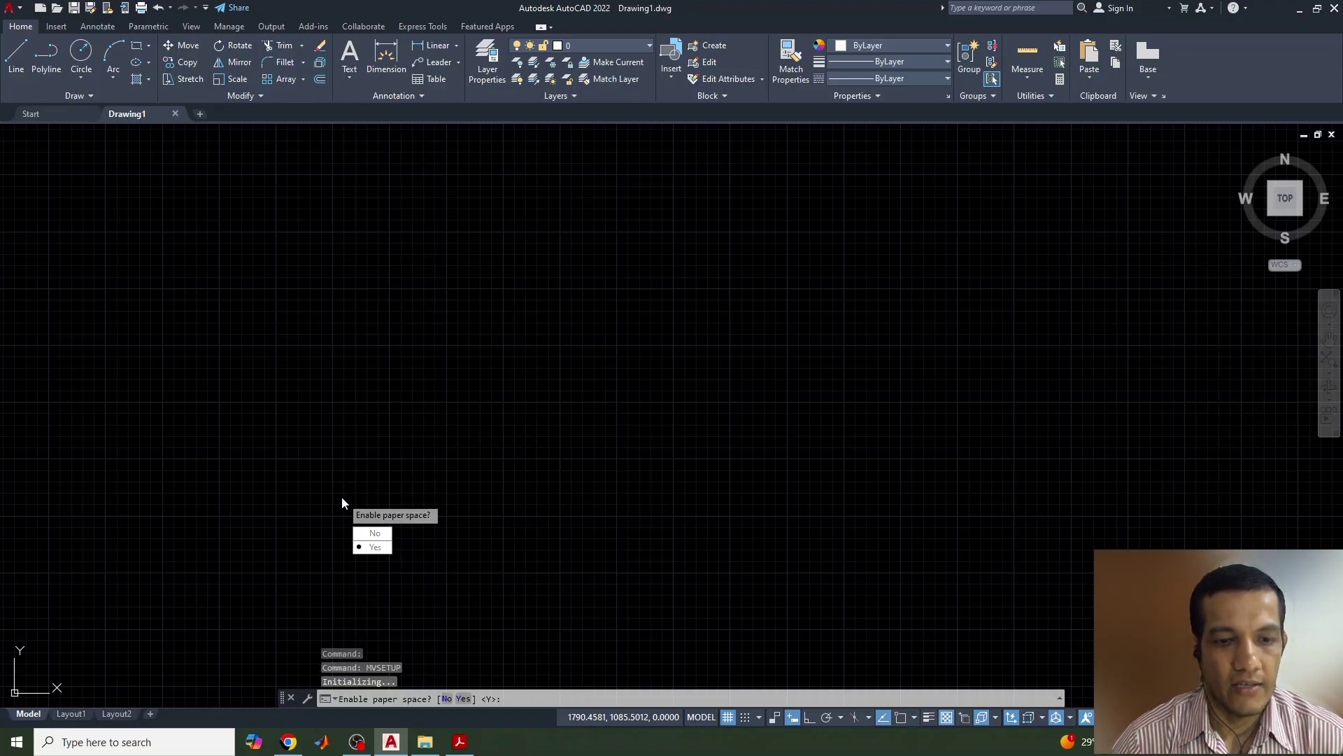
type("n")
key("Return")
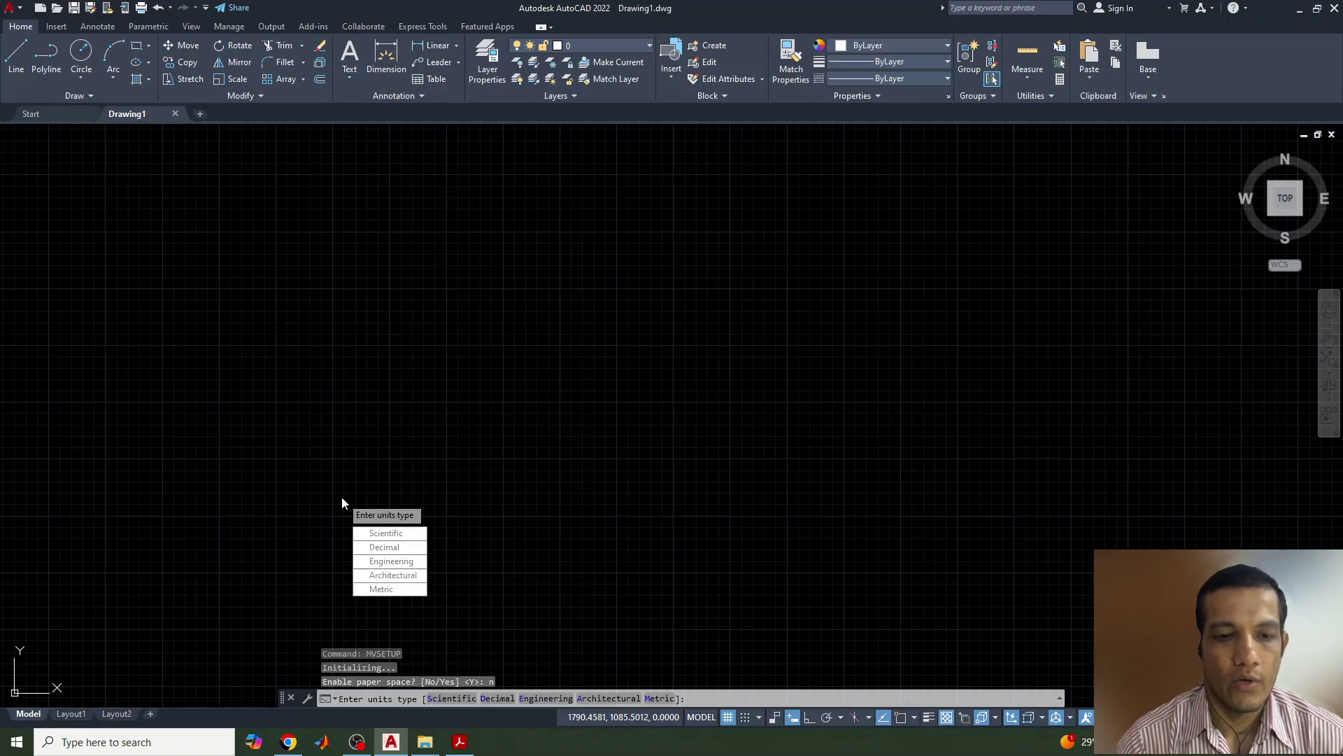
type("m")
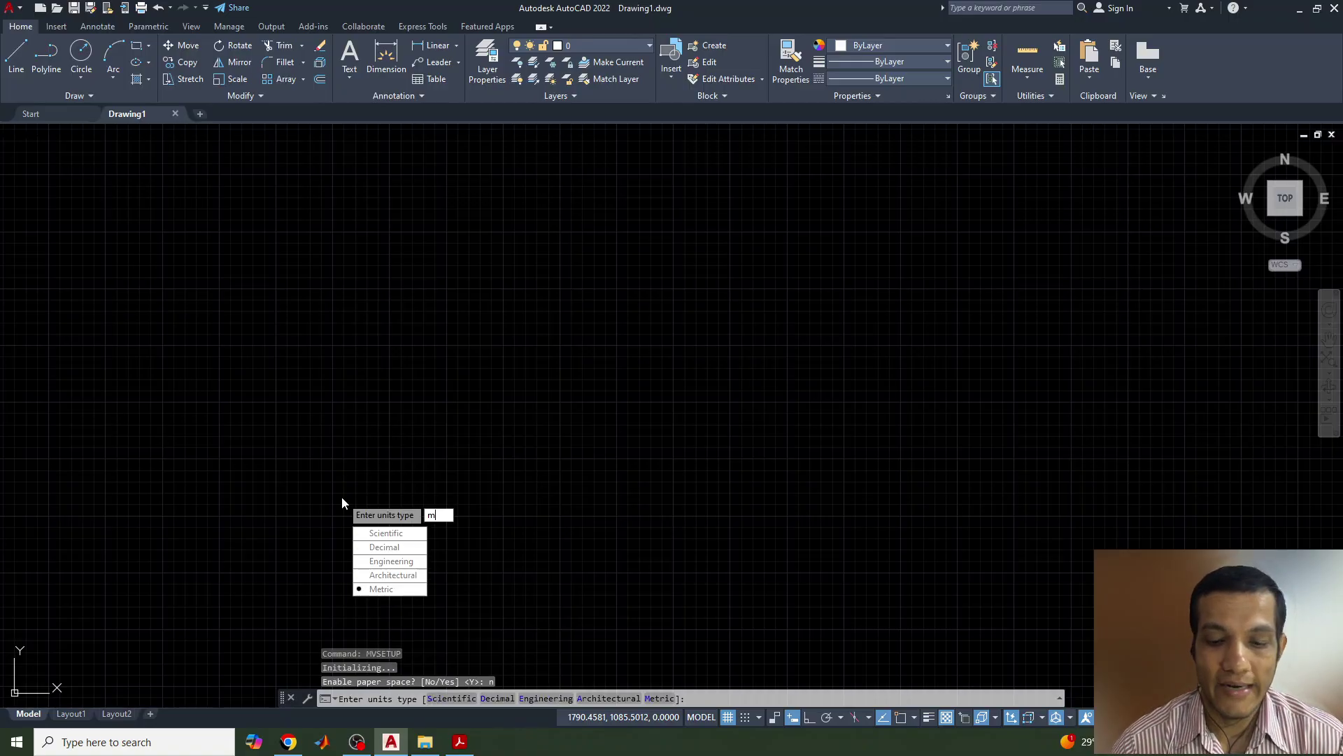
key("Return")
type("1")
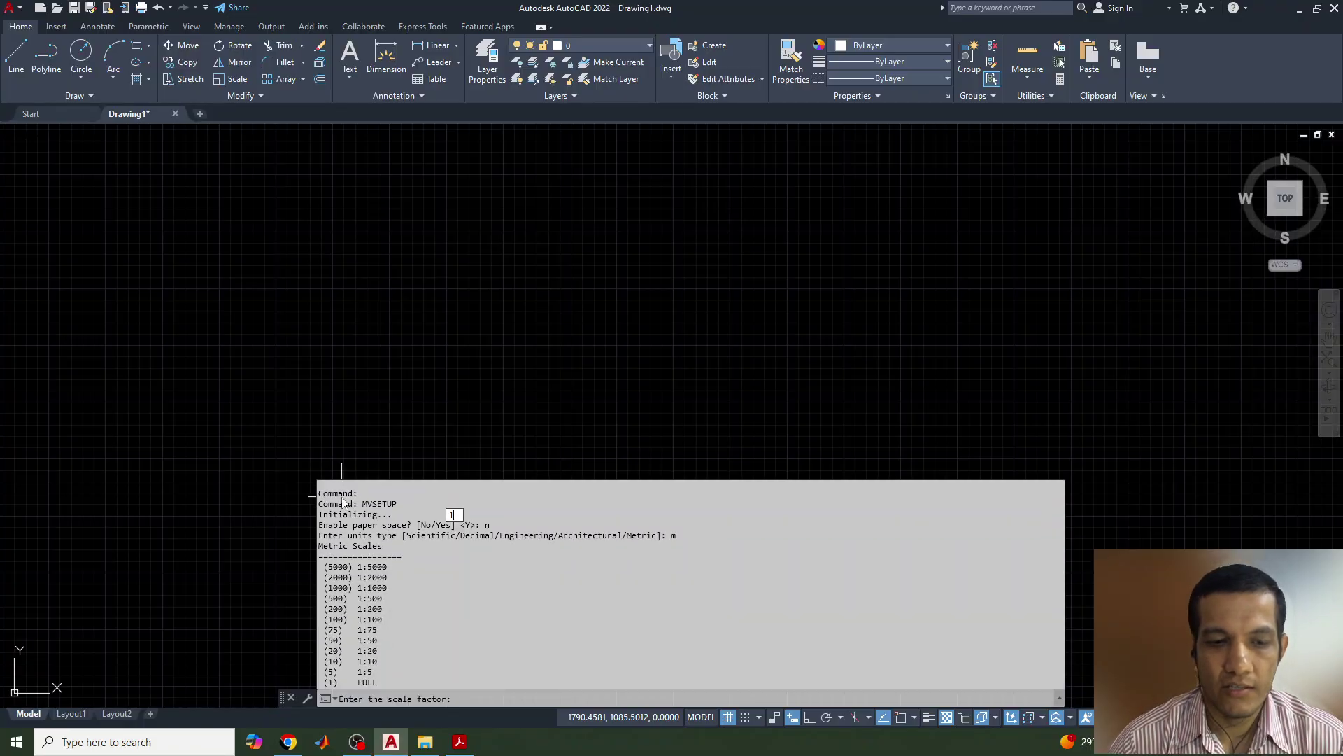
key("Return")
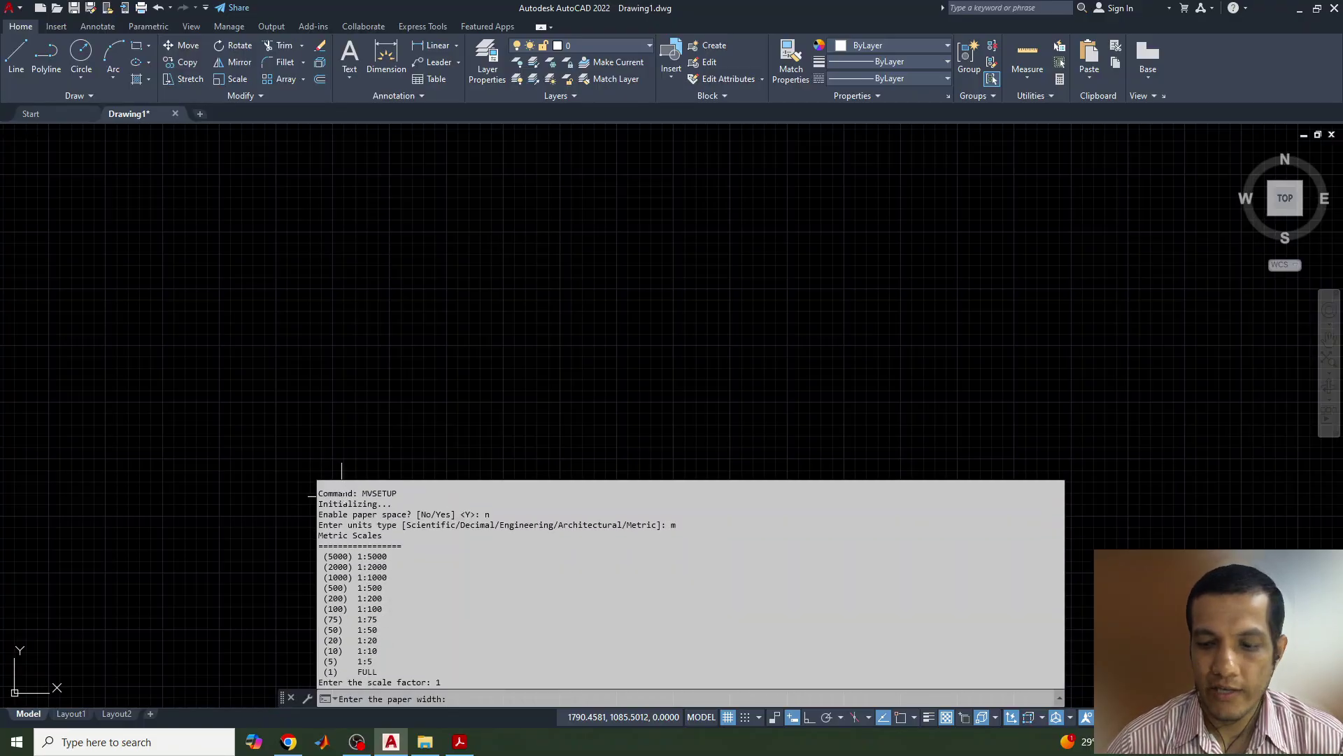
- Set the sheet size to a paper width of 420 and a paper height of 297
type("420")
key("Return")
type("297")
key("Return")
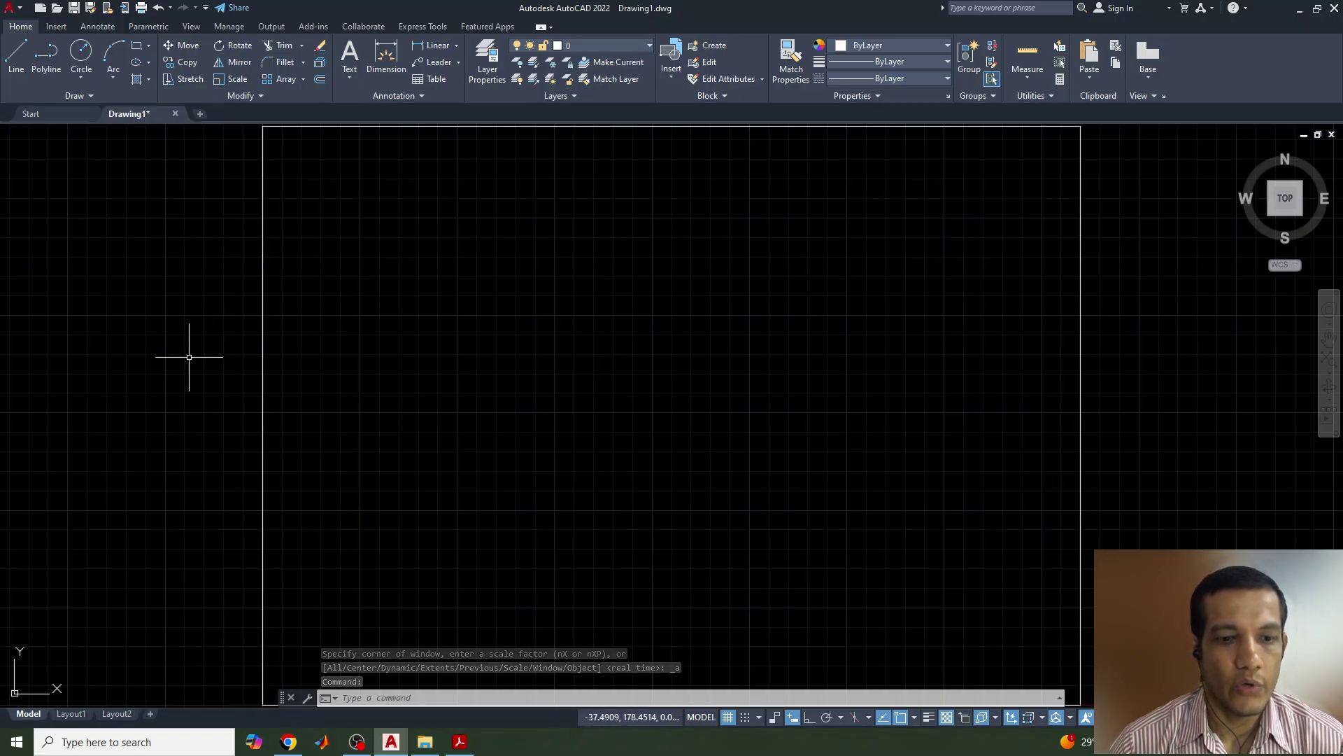
- Switch to the PDF slides in Acrobat and circle the 100 and 130 dimensions under the first ellipse in red
left_click(458, 741)
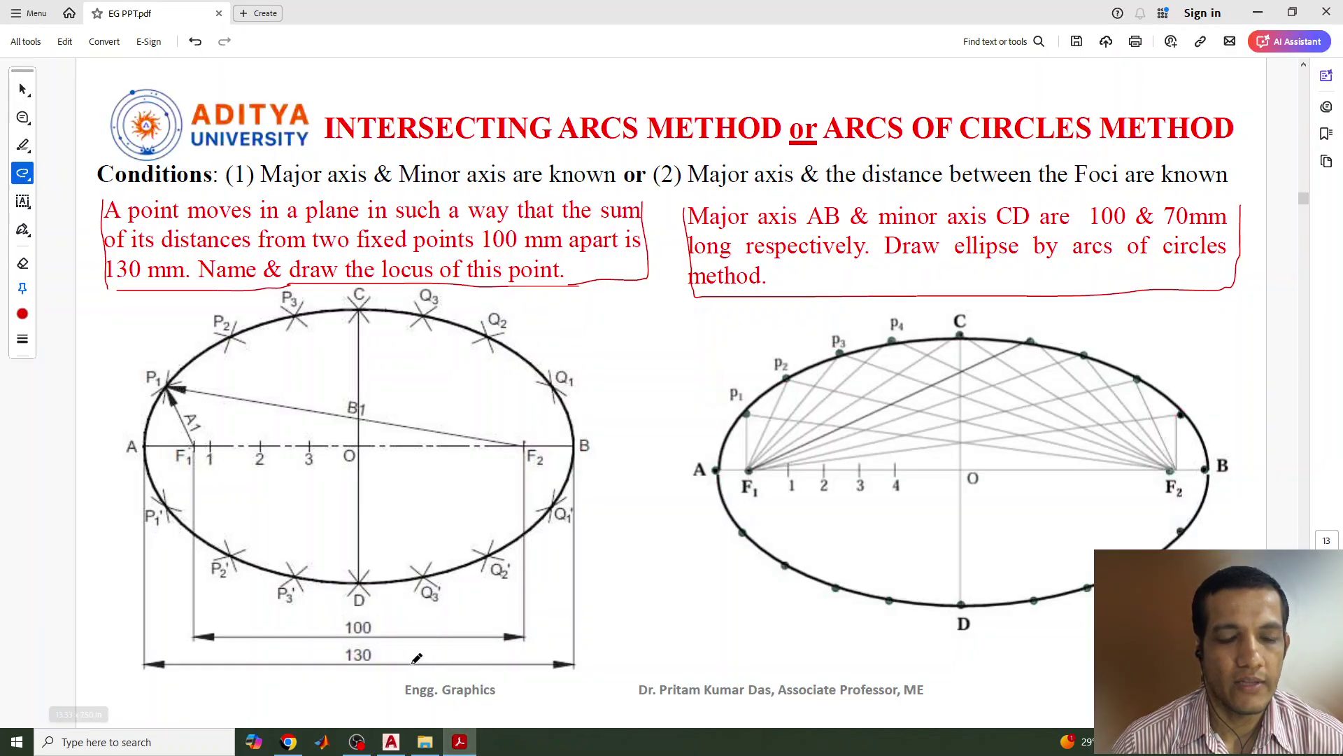
mouse_move(401, 619)
left_mouse_down()
mouse_move(354, 618)
mouse_move(339, 644)
mouse_move(386, 660)
mouse_move(399, 639)
mouse_move(382, 616)
left_mouse_up()
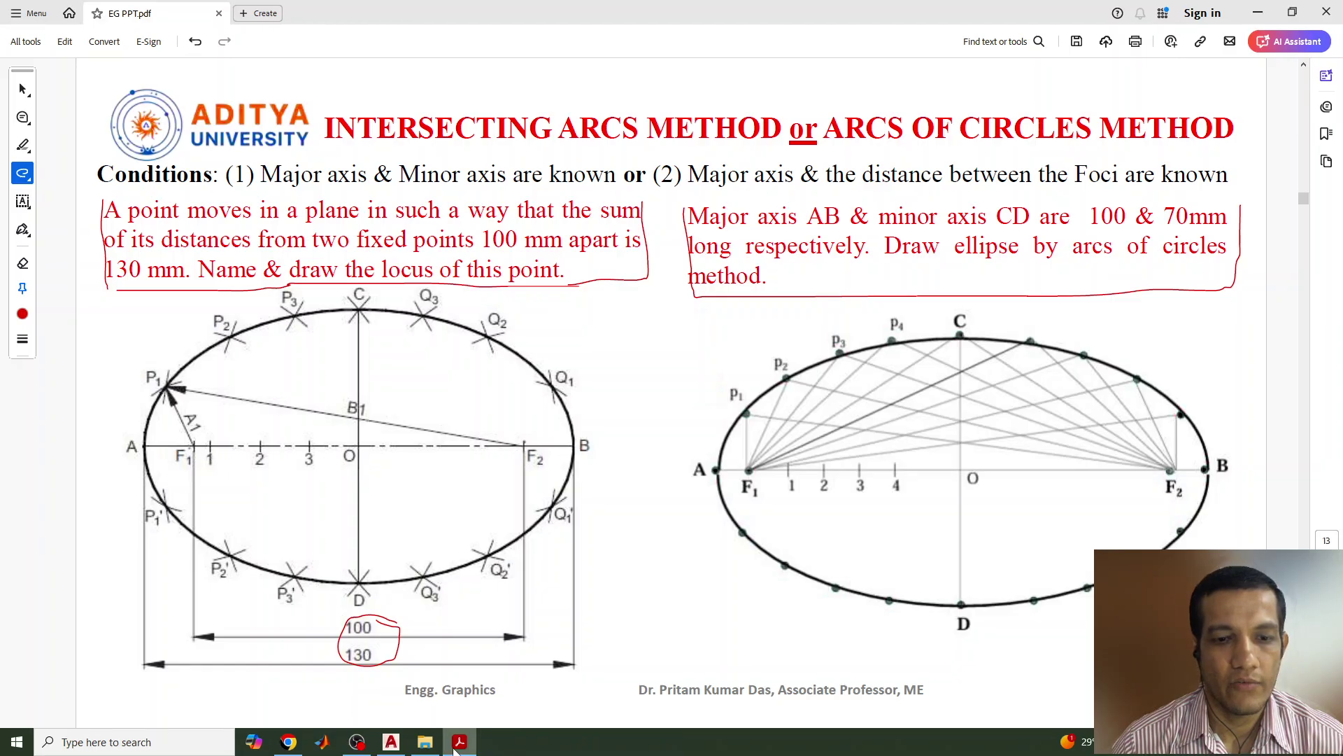
- Switch to AutoCAD and draw a horizontal 130 mm line for the major axis inside the sheet, with Ortho on
left_click(396, 744)
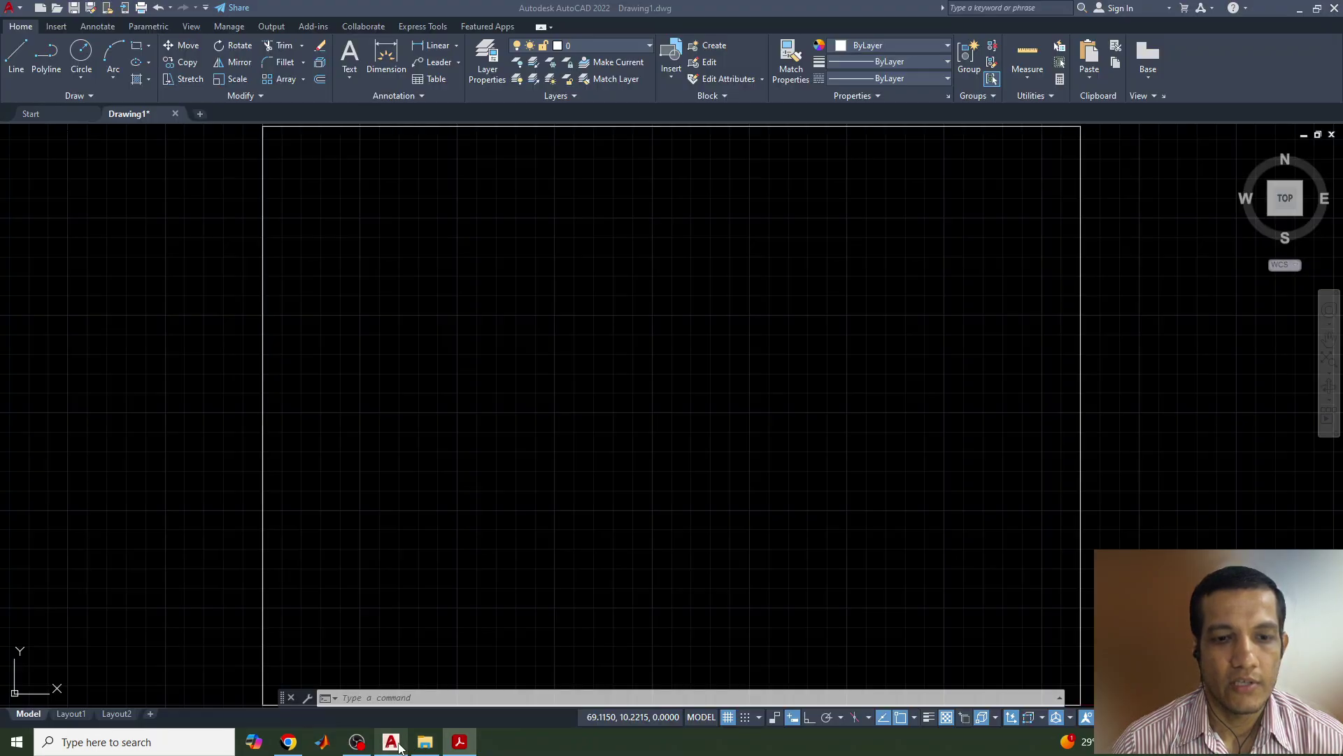
left_click(24, 43)
left_click(345, 424)
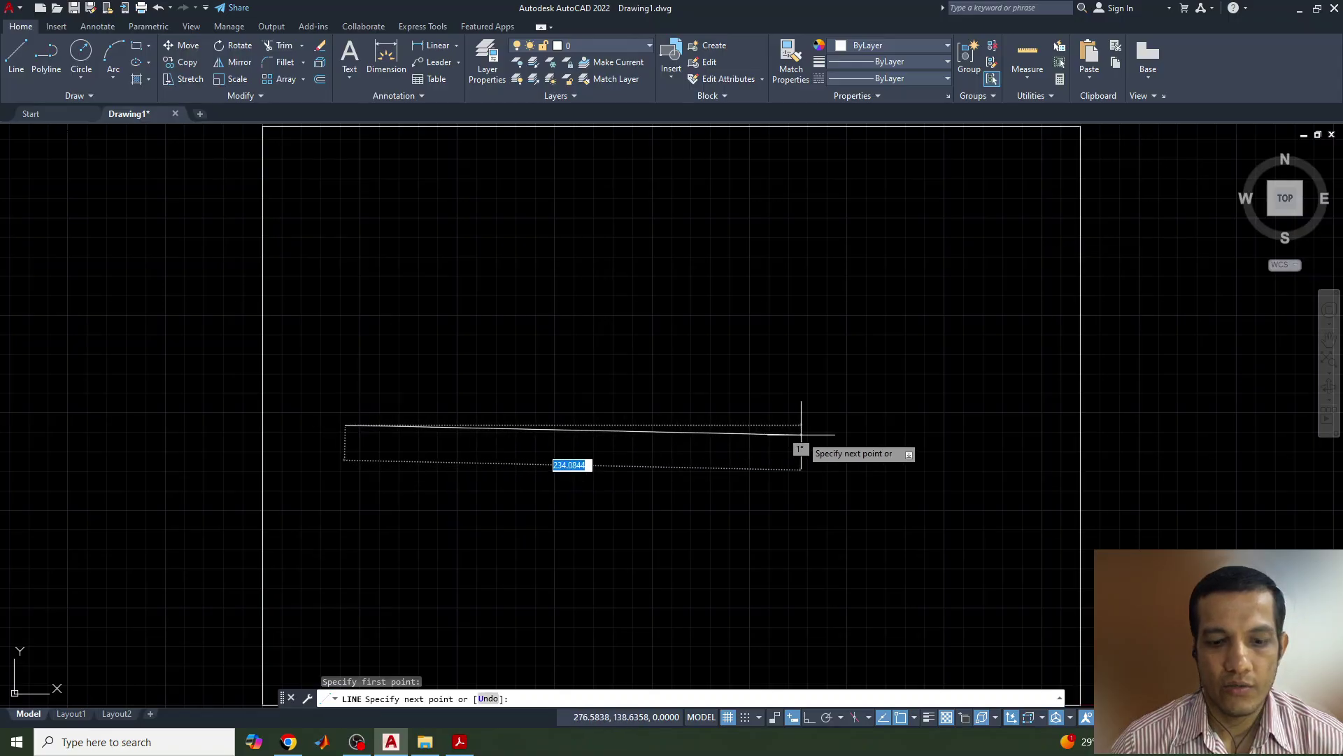
key("F8")
type("130")
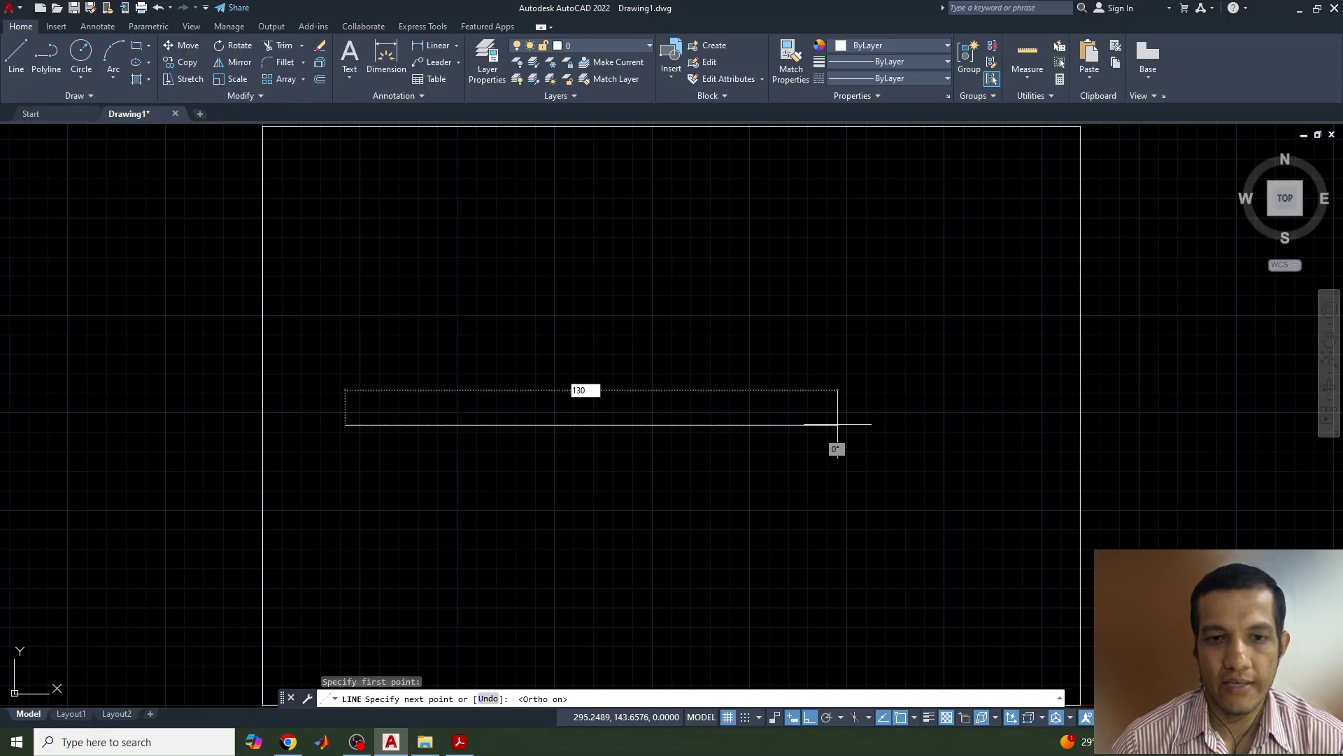
key("Return")
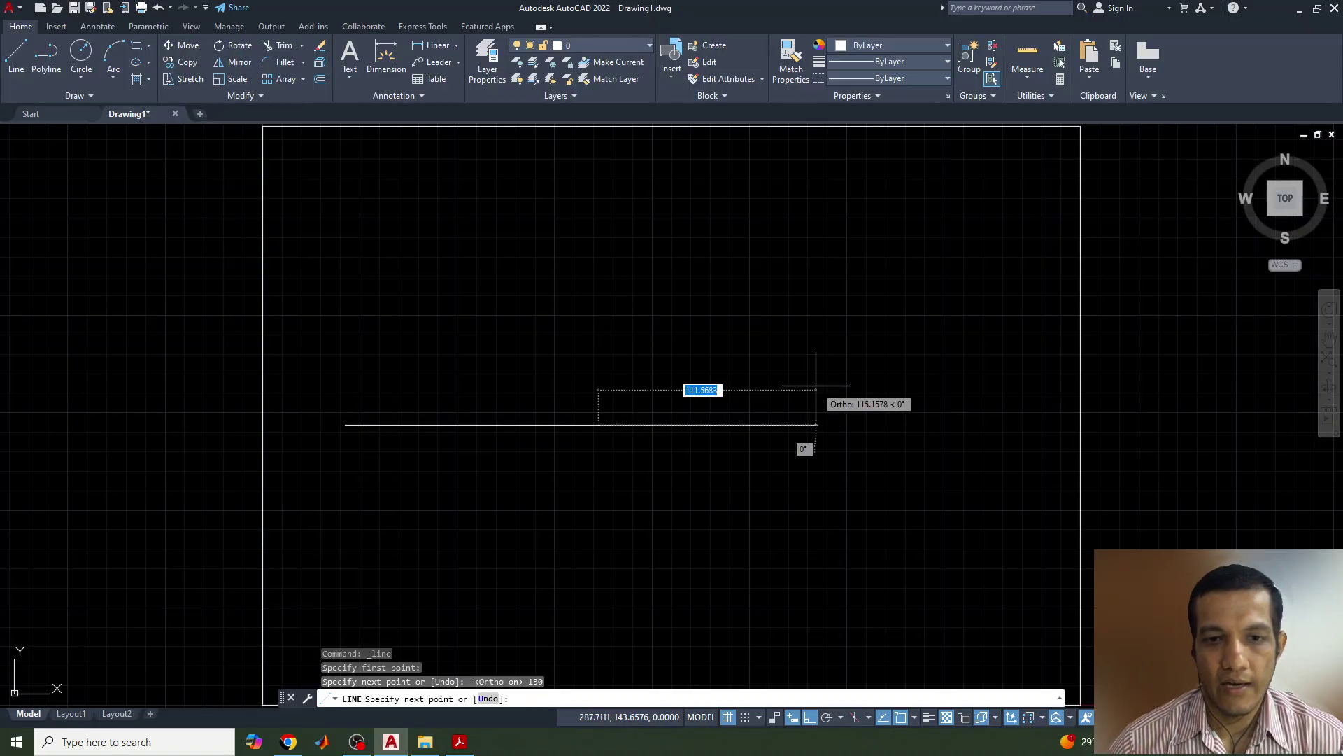
key("Return")
- Draw a 50 mm line from the major axis midpoint leftward along the axis to locate the first focus
scroll(419, 403, "up", 2)
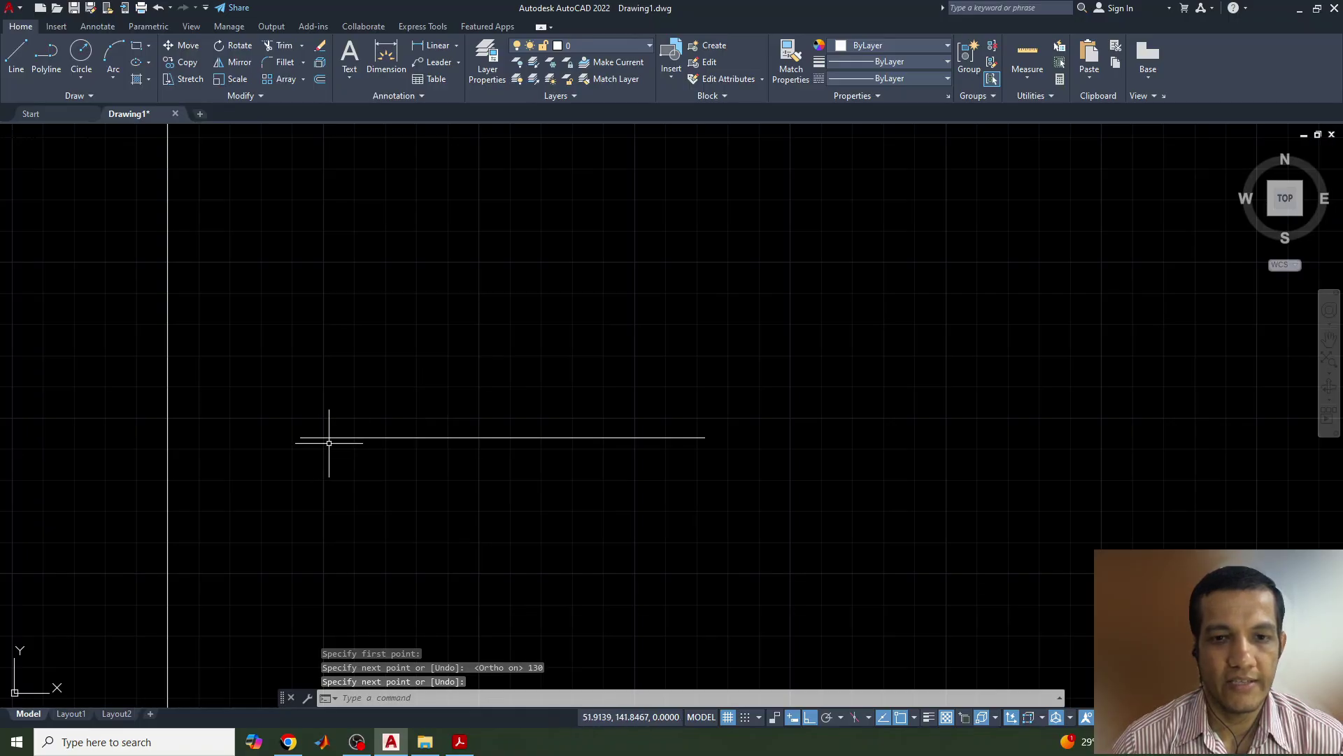
left_click(26, 63)
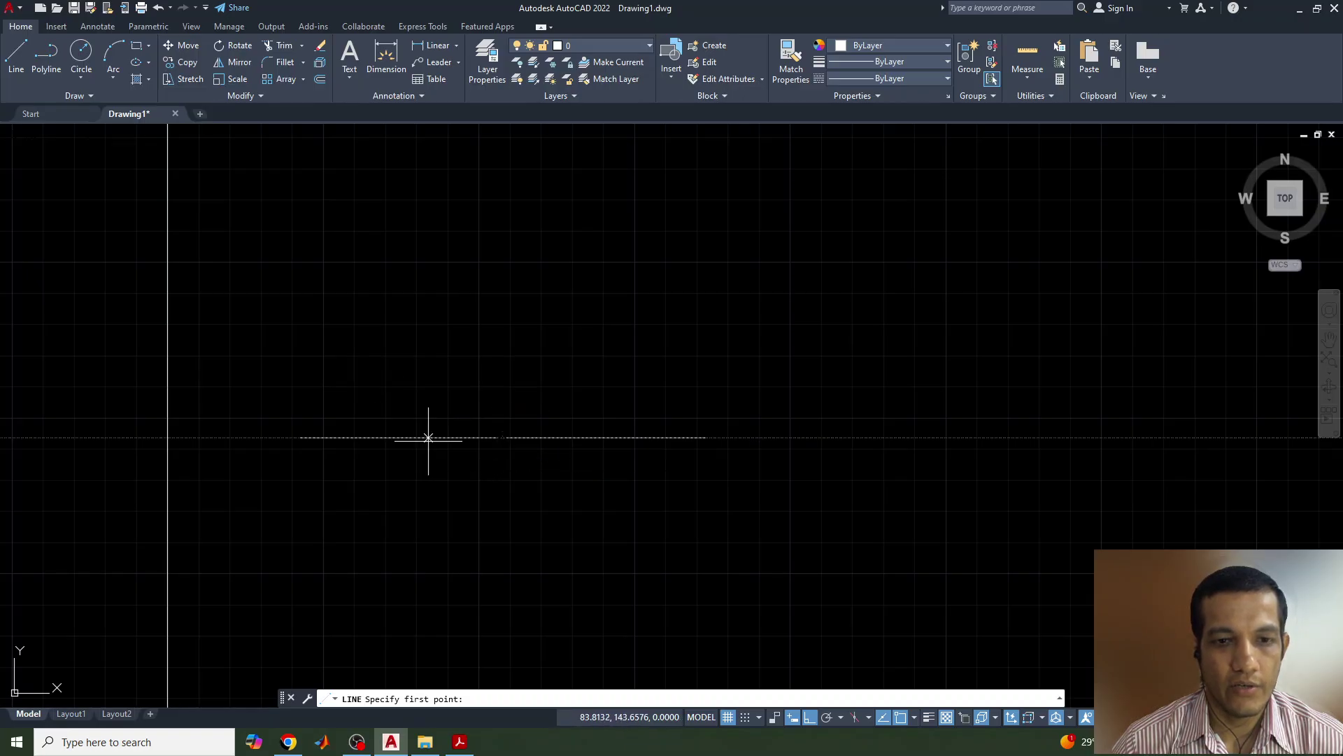
left_click(503, 437)
type("50")
key("Return")
key("Return")
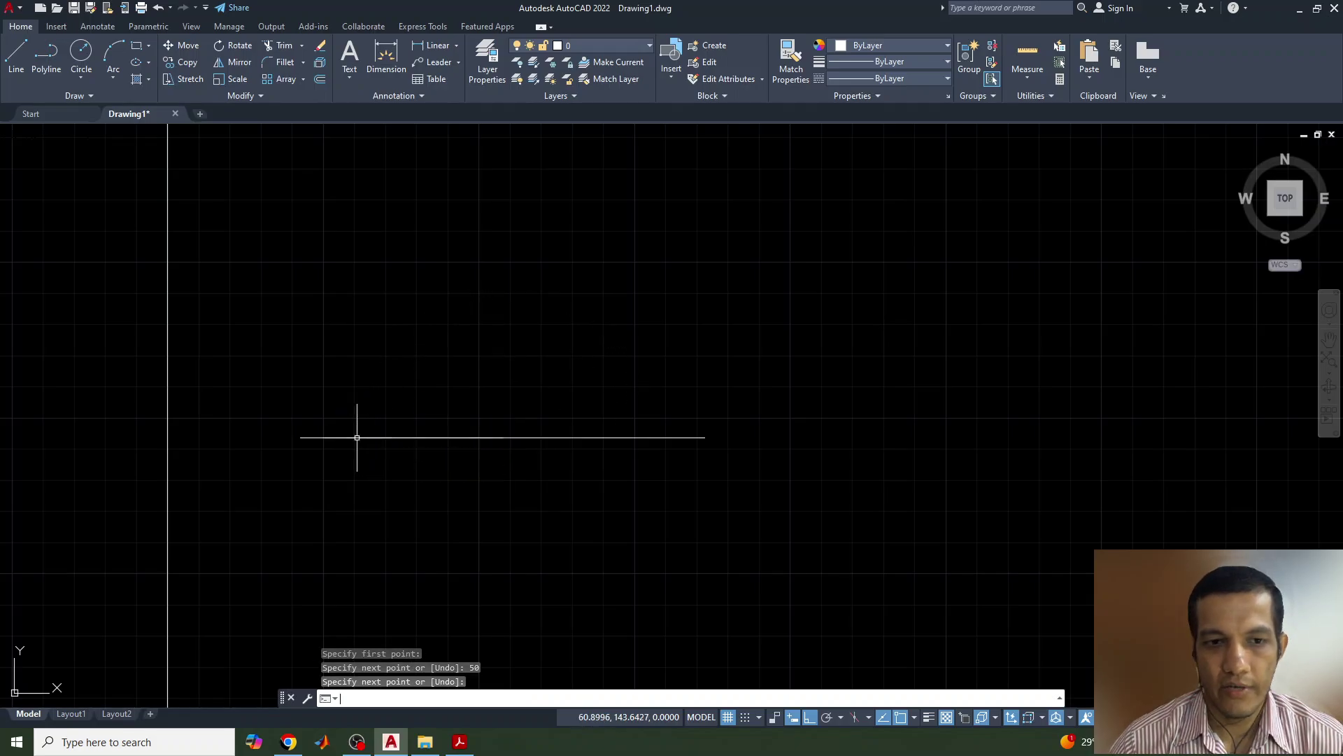
- Draw a 50 mm line from the major axis midpoint rightward along the axis to locate the second focus
key("Return")
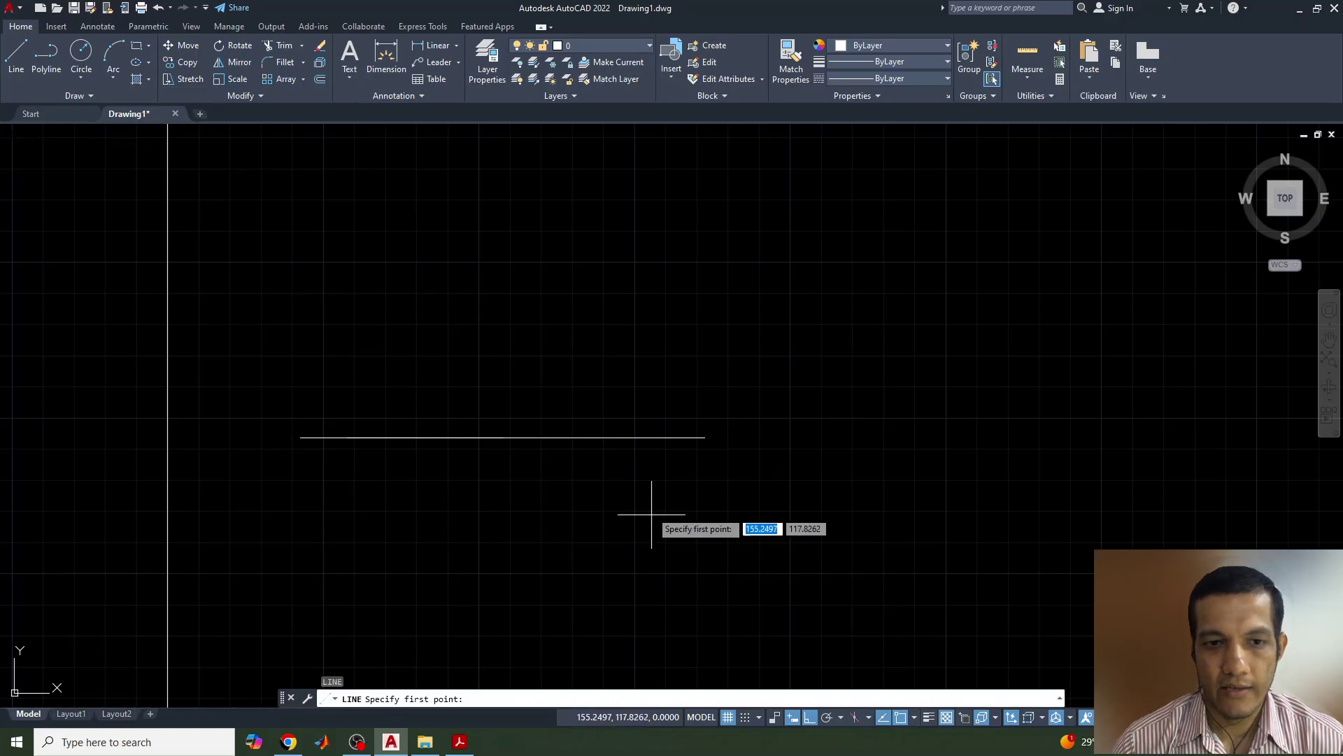
left_click(501, 437)
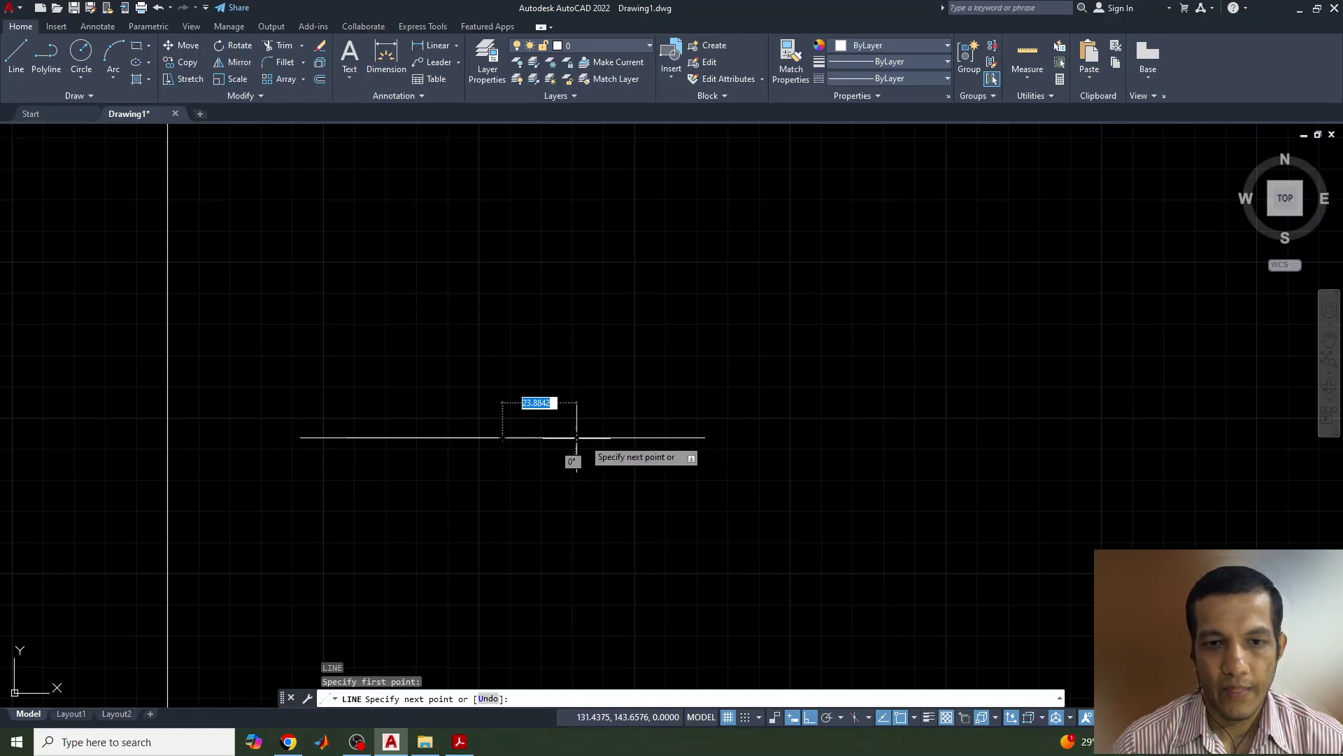
type("50")
key("Return")
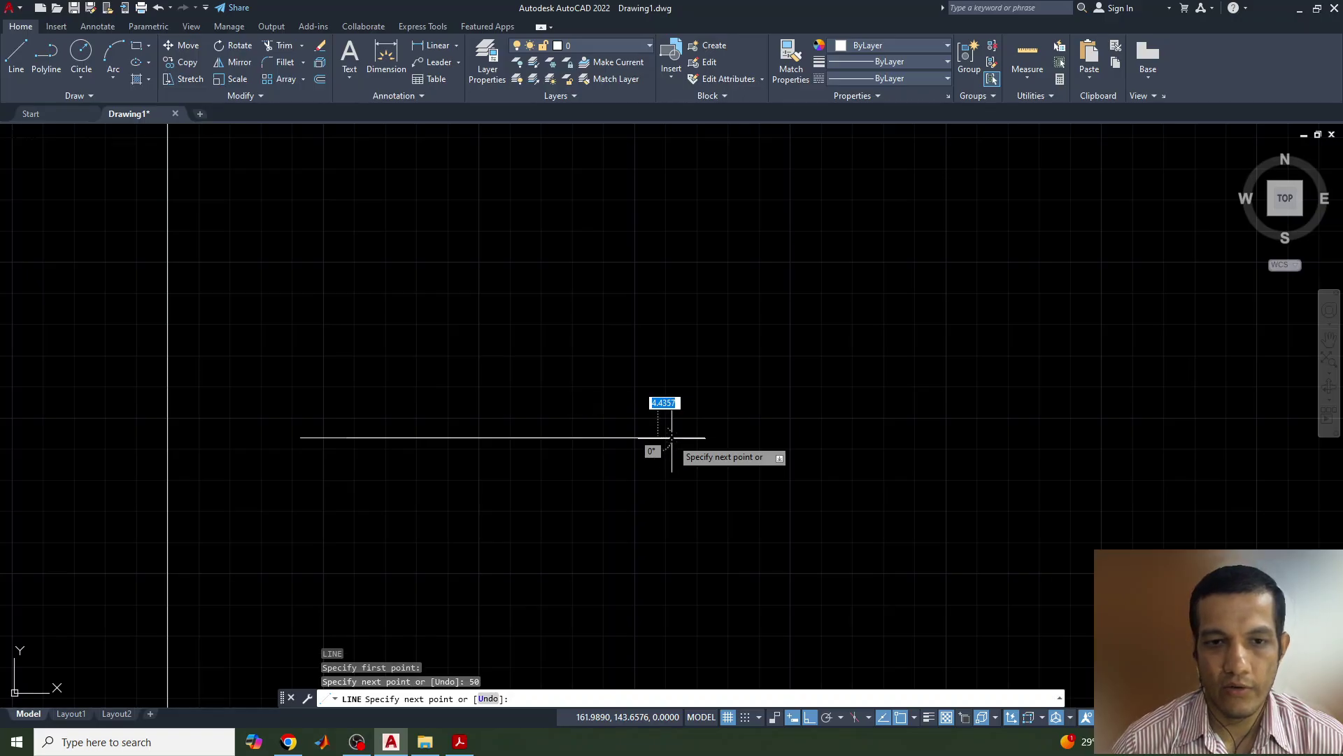
key("Return")
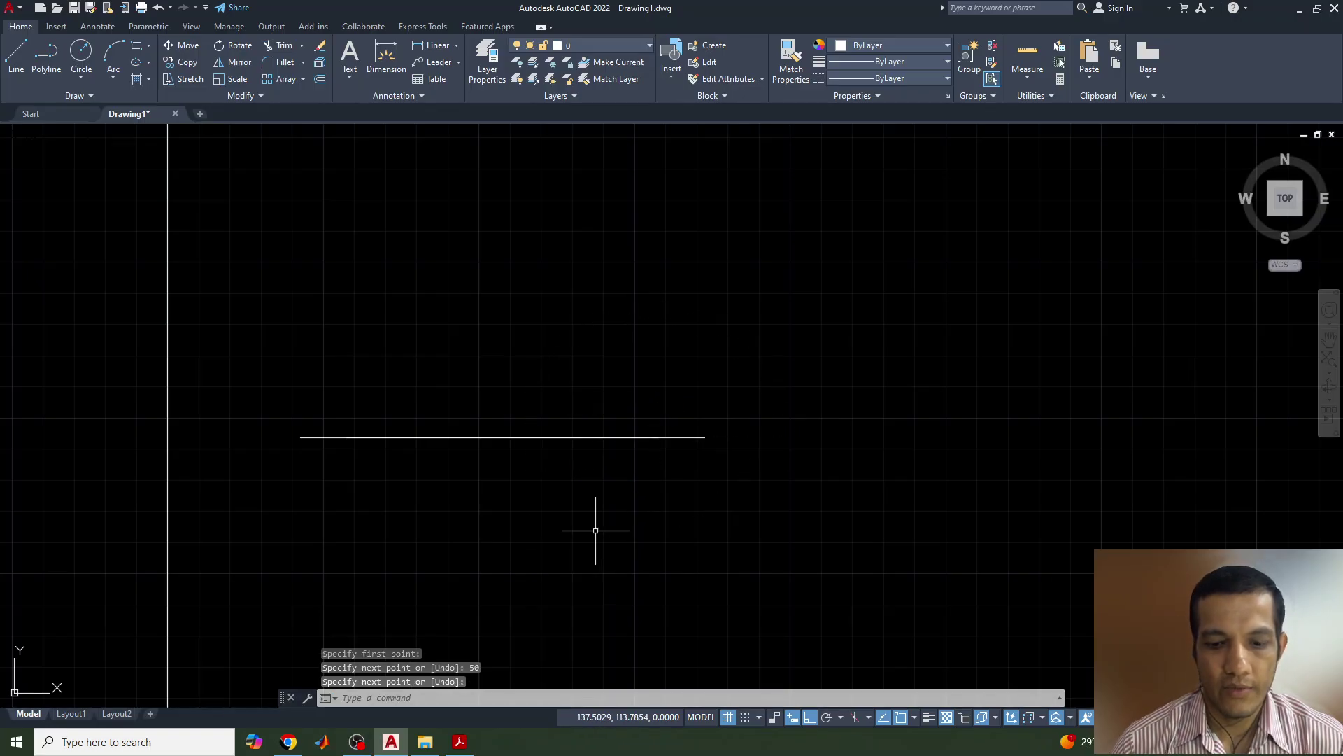
- Set the point style to a circle with a cross through it, then leave the Point command
type("point")
key("Return")
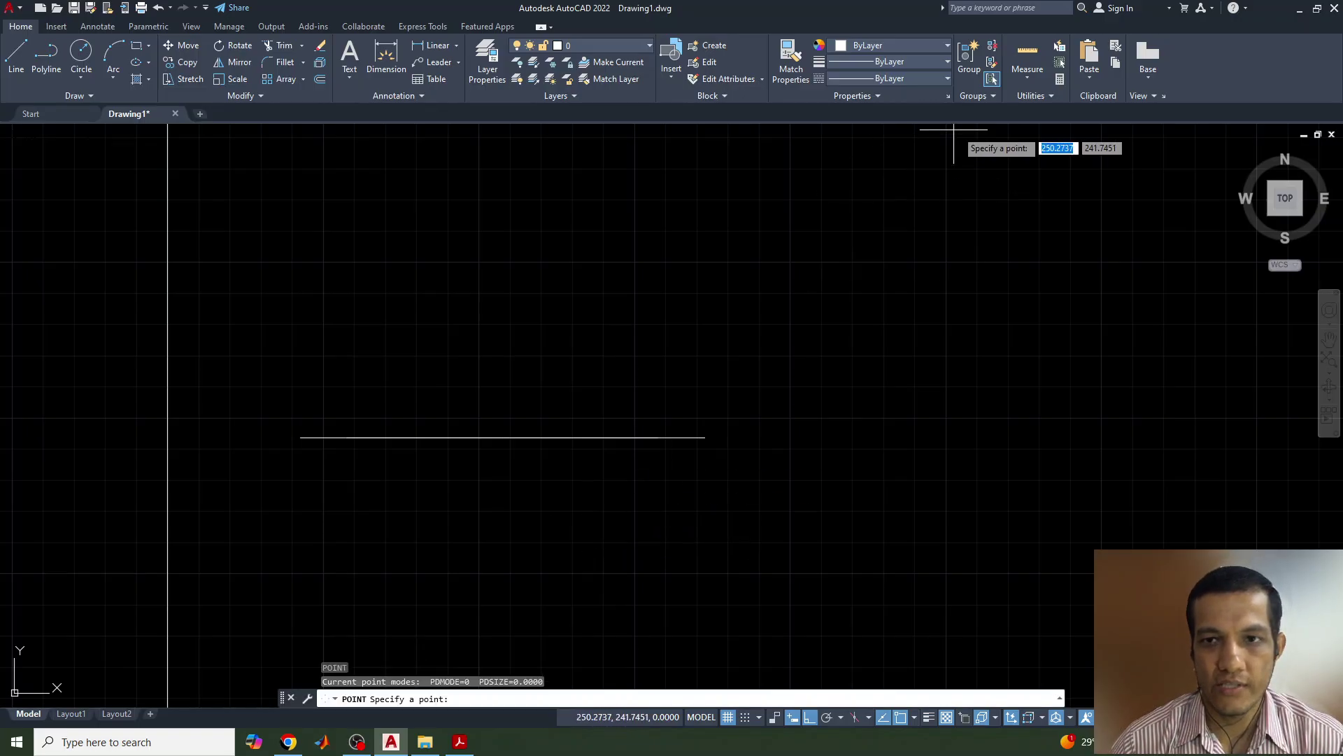
left_click(1025, 98)
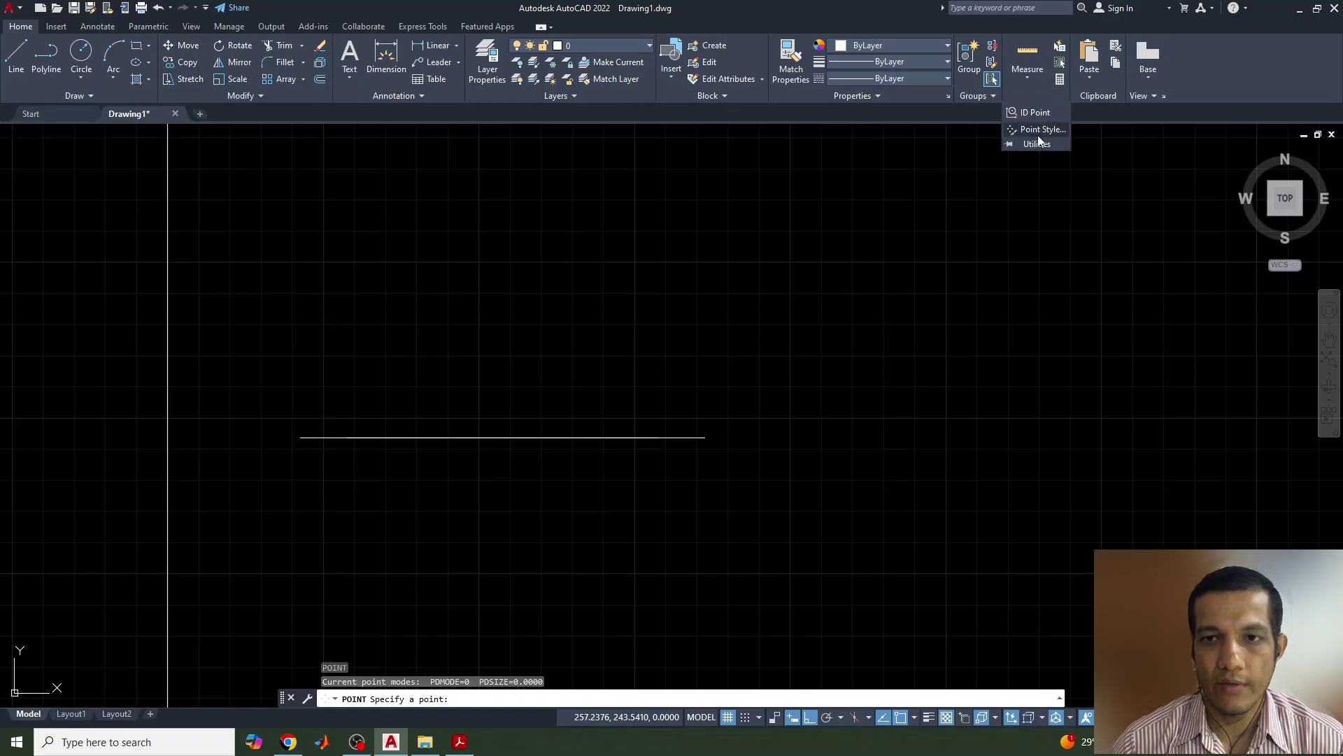
left_click(1038, 131)
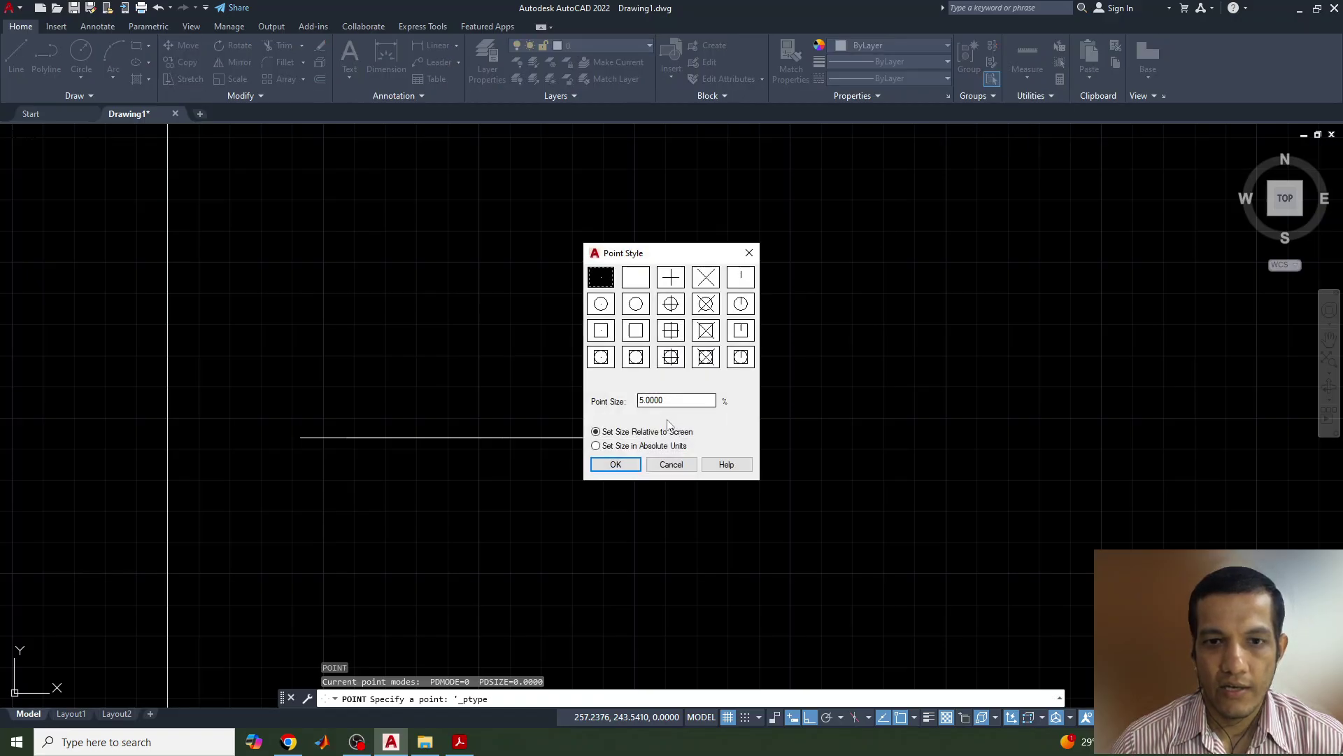
left_click(672, 307)
left_click(630, 465)
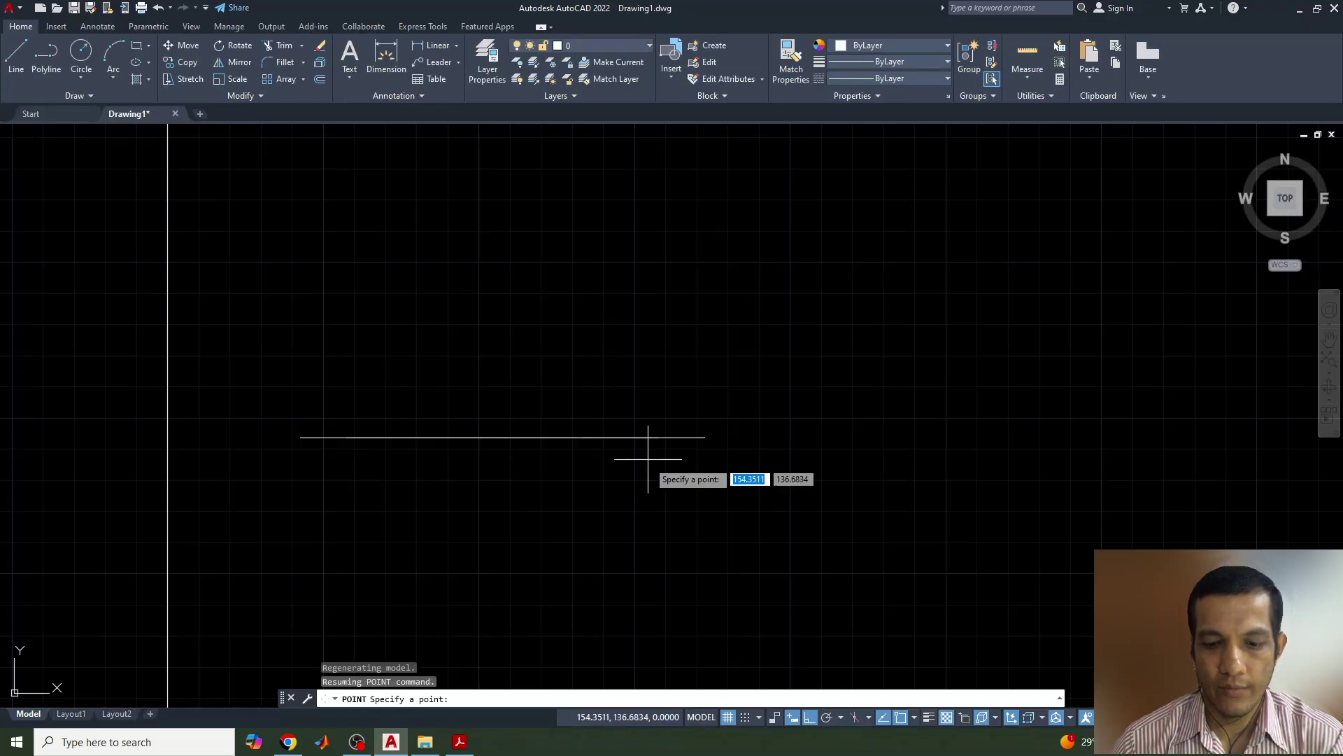
key("Return")
key("Escape")
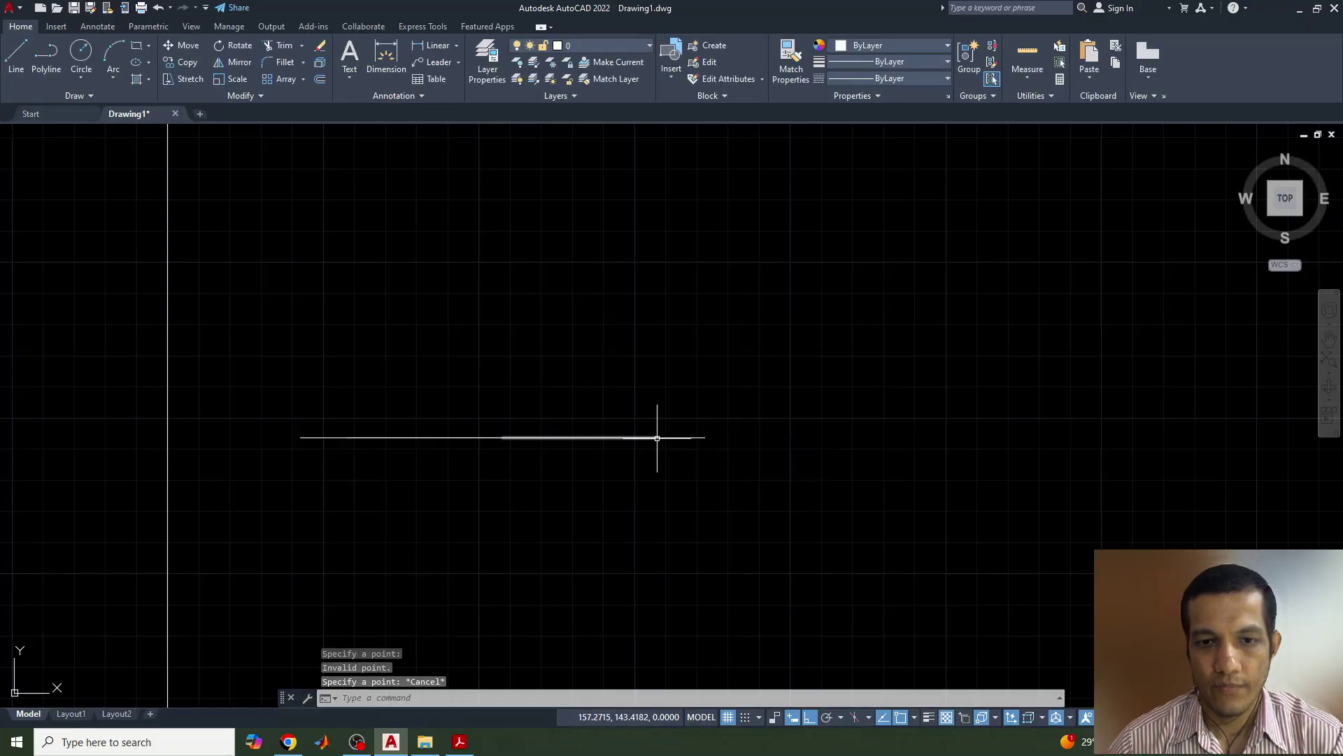
- Place points on the major axis at both foci and at its midpoint
type("po")
key("Return")
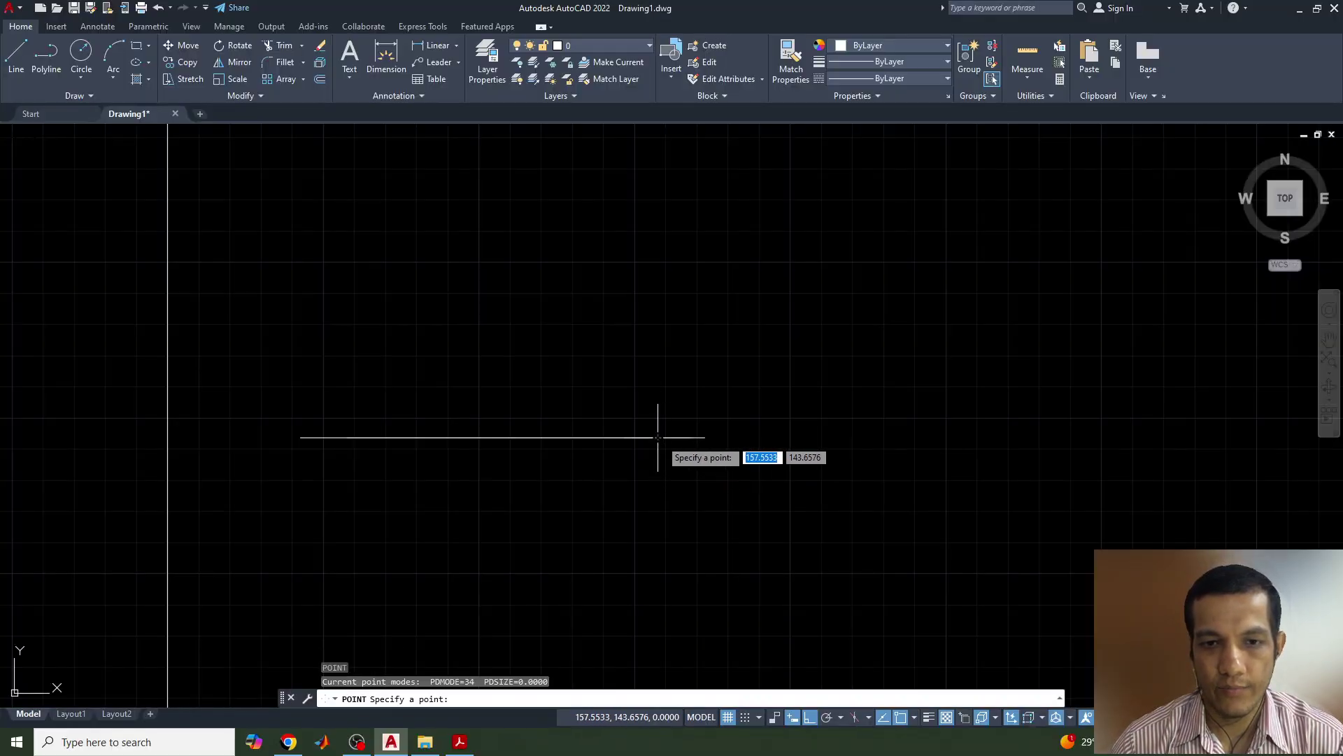
left_click(658, 437)
key("Return")
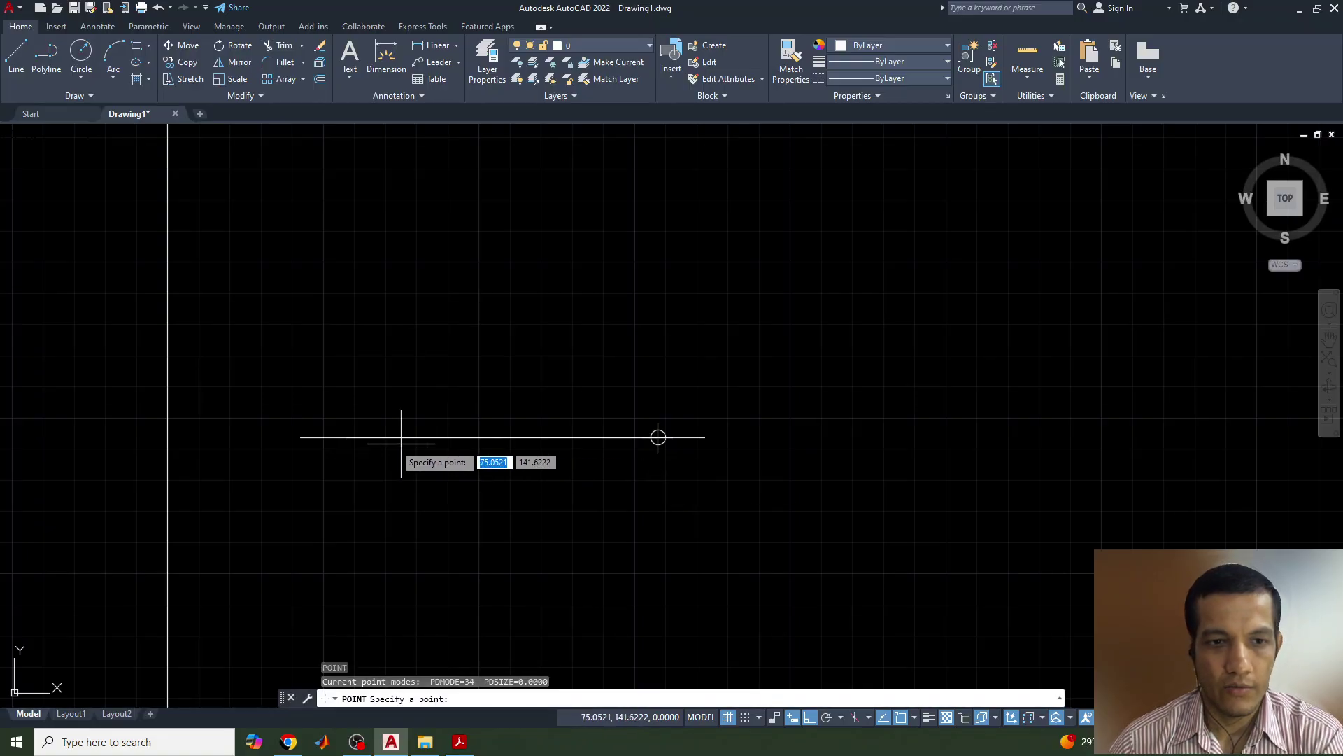
left_click(347, 437)
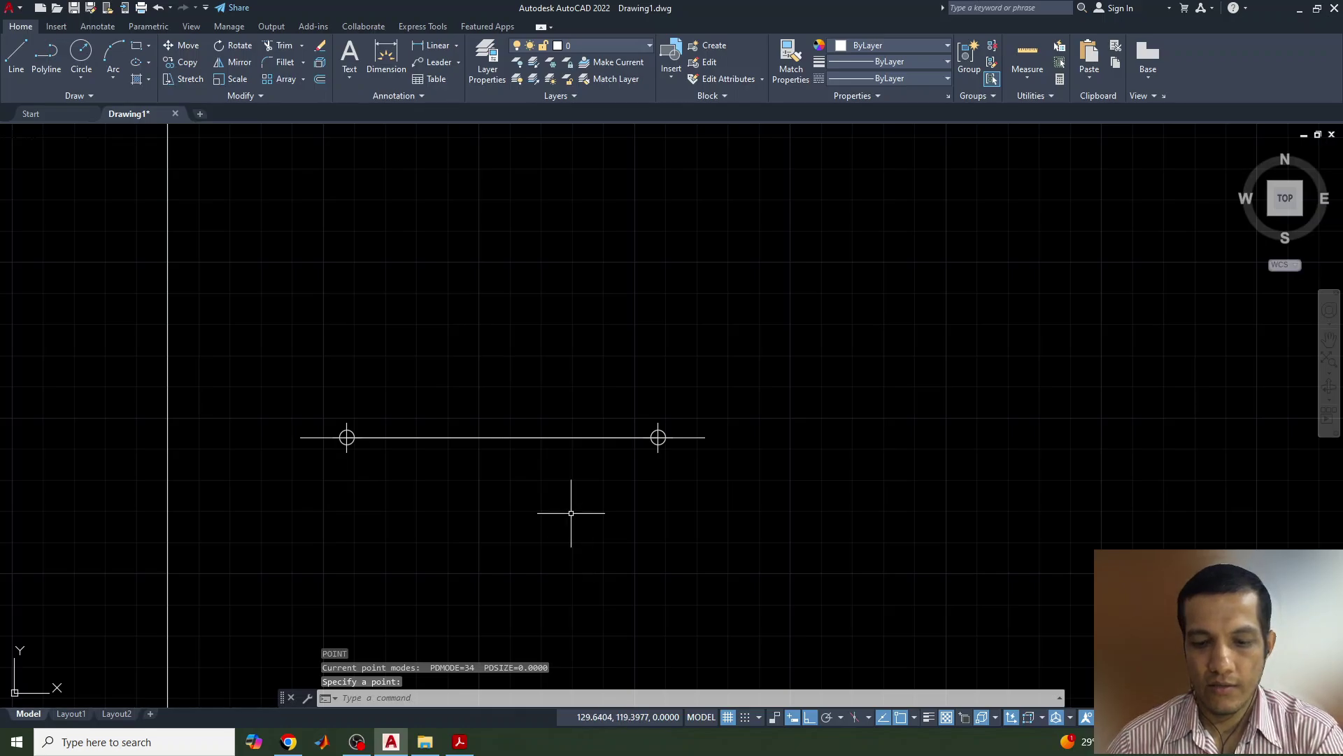
key("Return")
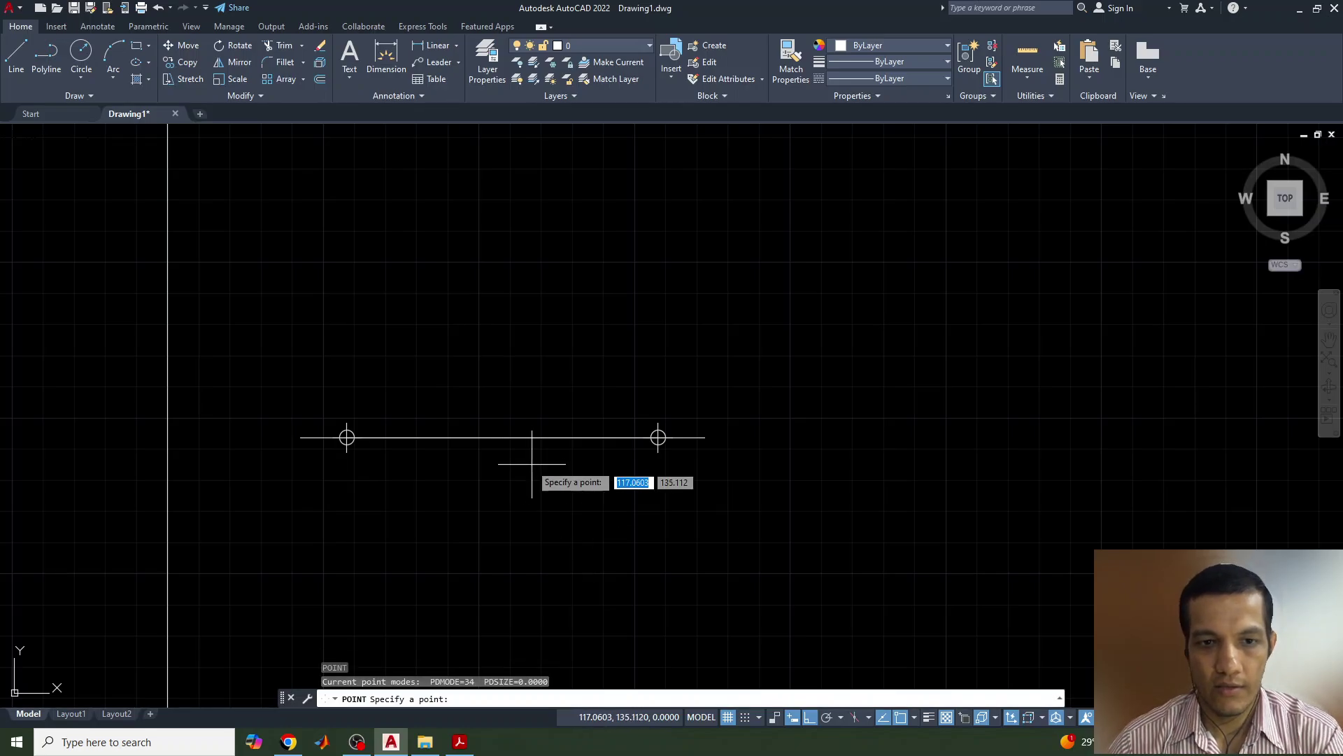
left_click(502, 437)
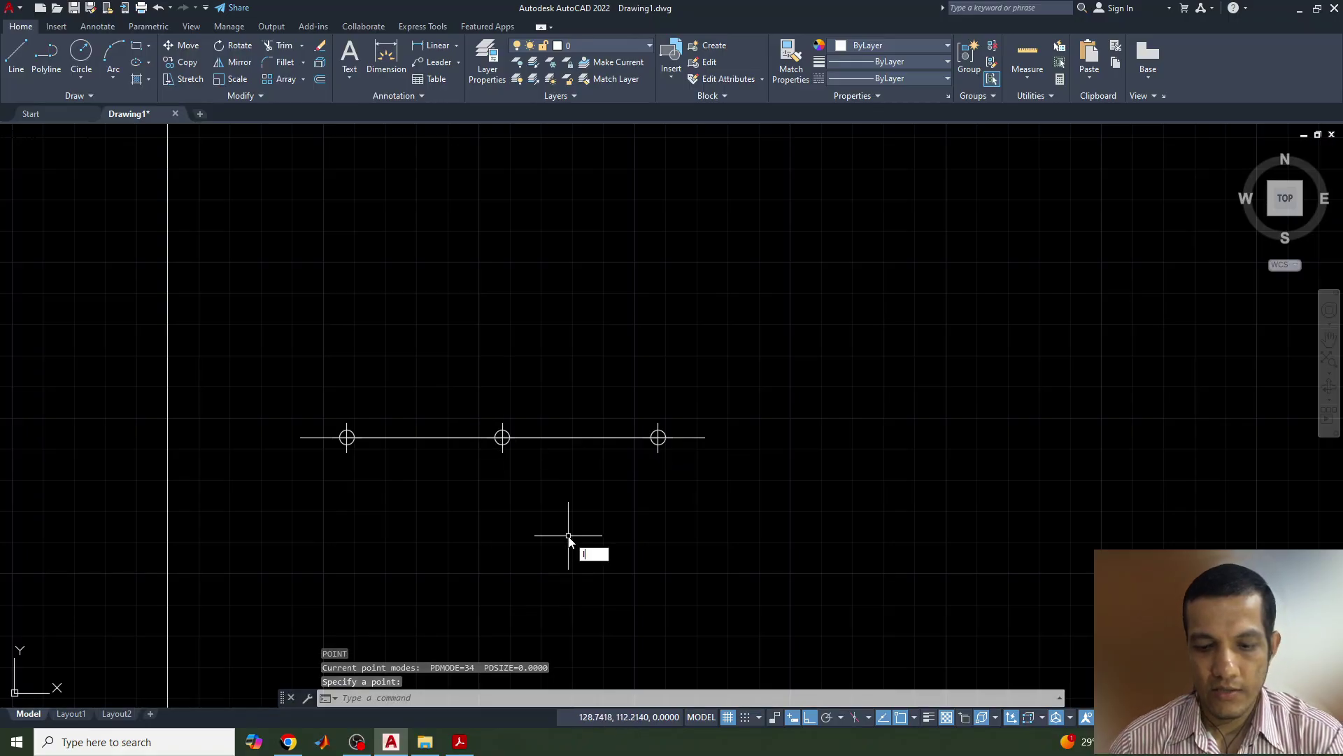
- Draw a vertical line about 47 mm long upward from the major axis midpoint
type("l")
key("Return")
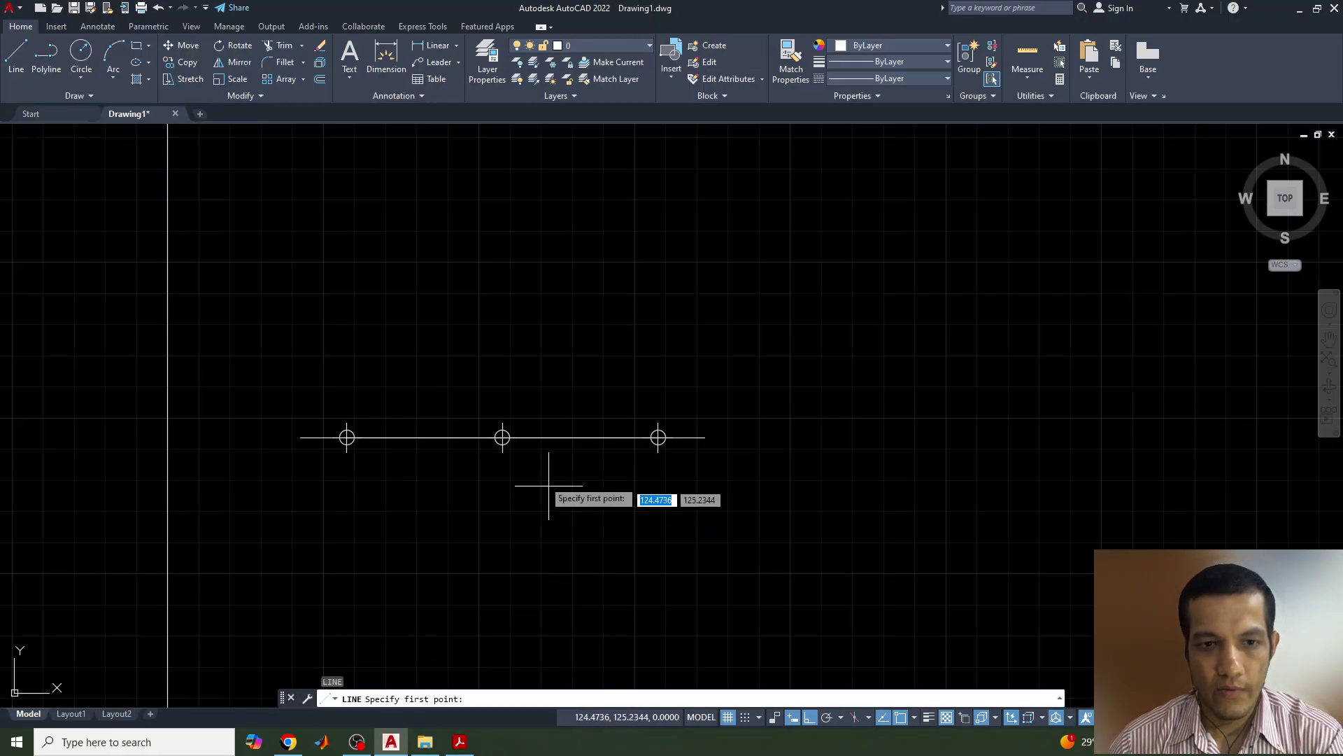
left_click(503, 437)
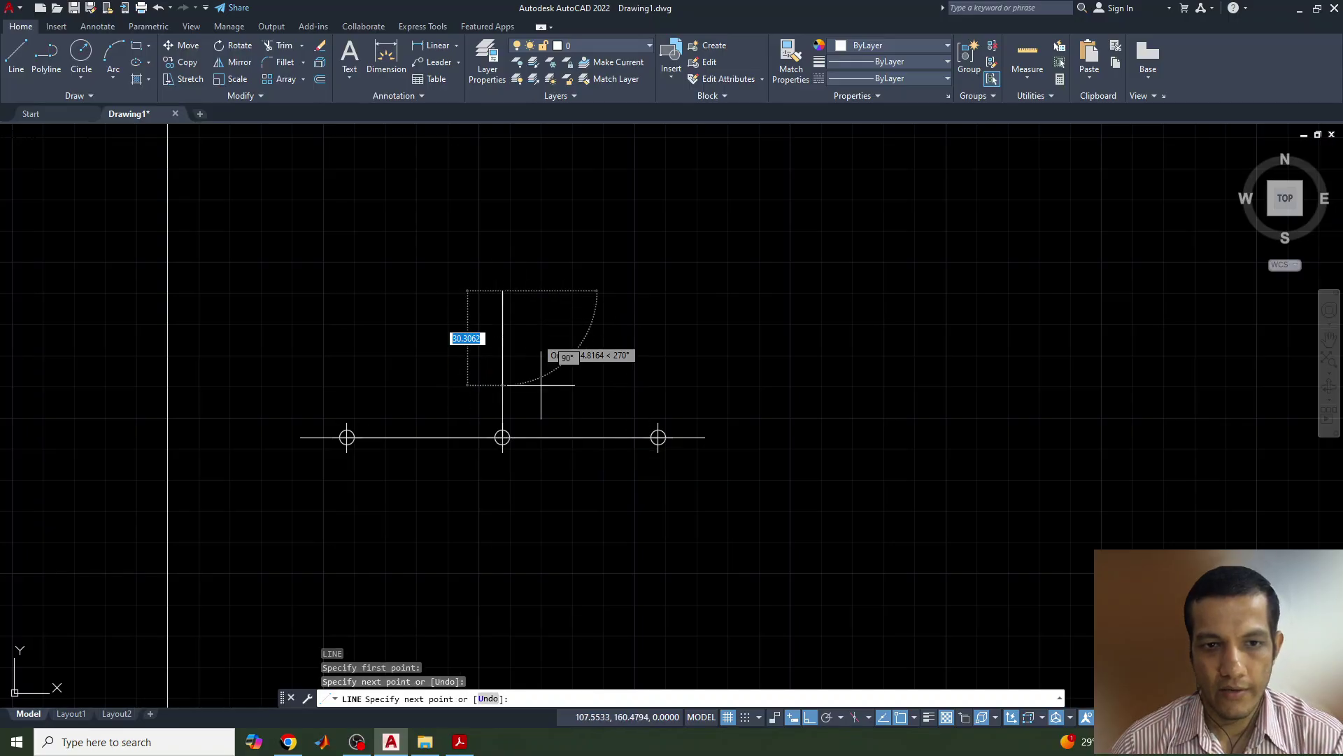
key("Escape")
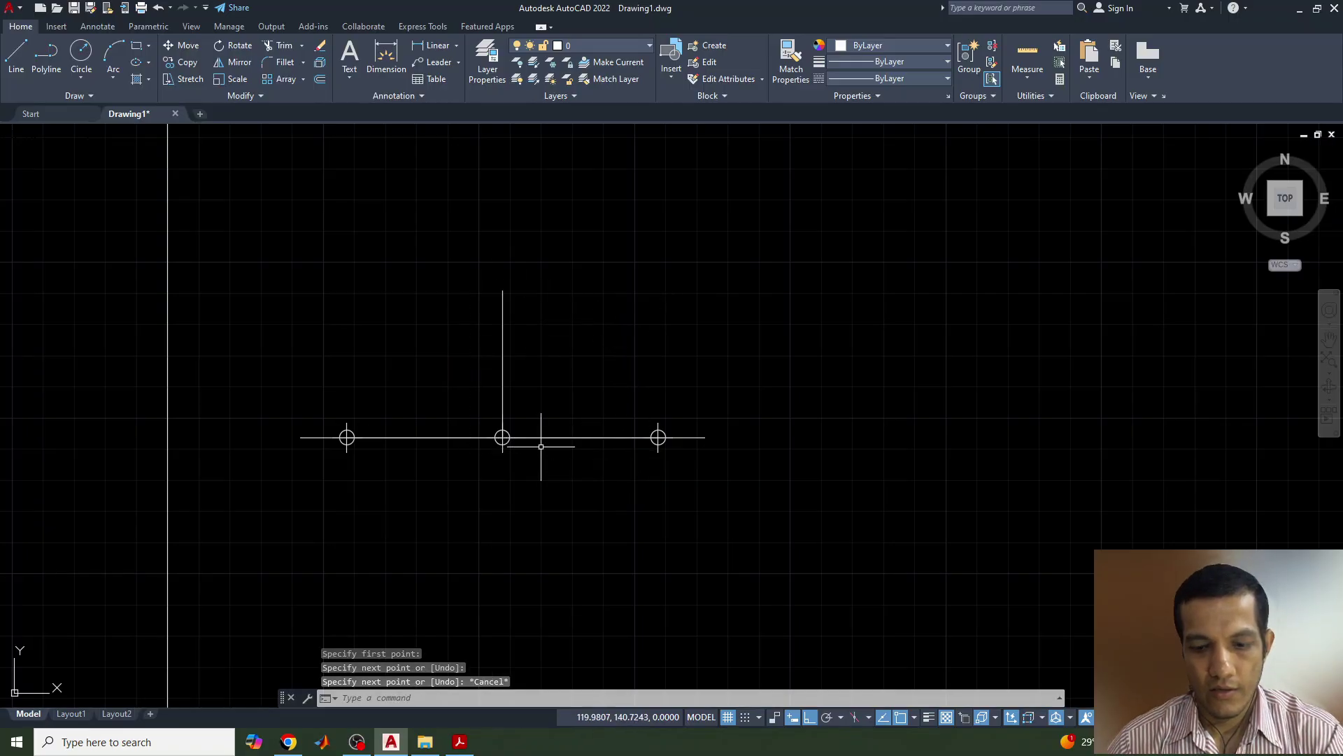
- Stretch the vertical line's lower end straight down below the major axis to about the same distance as above it
left_click(503, 362)
left_click(502, 437)
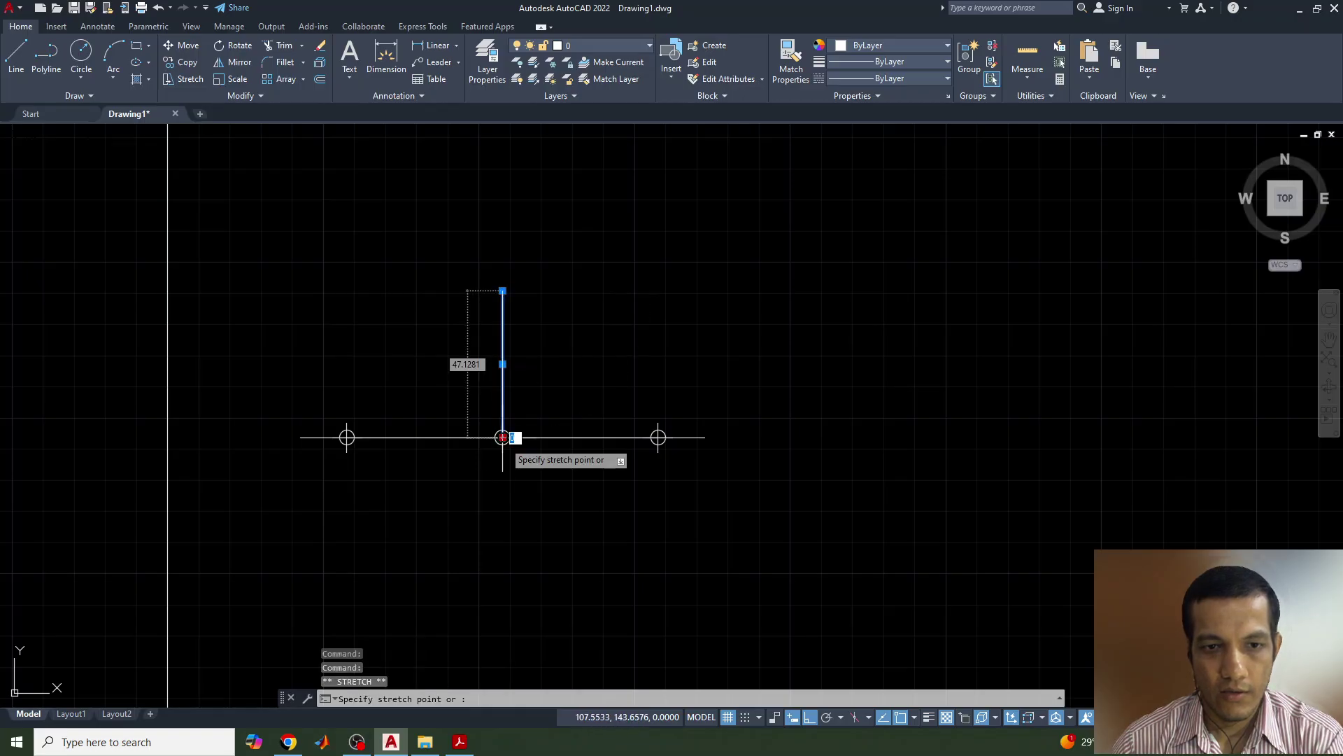
left_click(504, 576)
key("Escape")
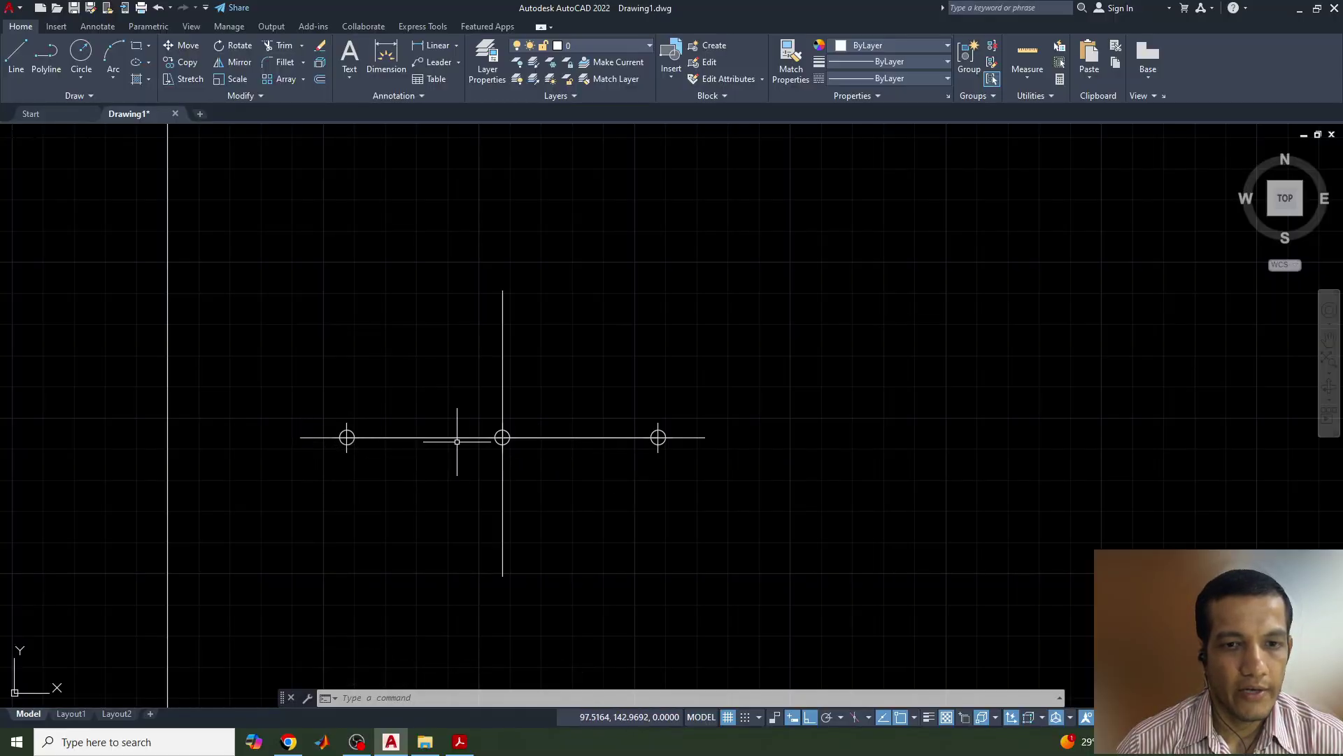
- Label the major axis ends A on the left and B on the right with single-line text, height 3, rotation 0
left_click(345, 81)
left_click(370, 137)
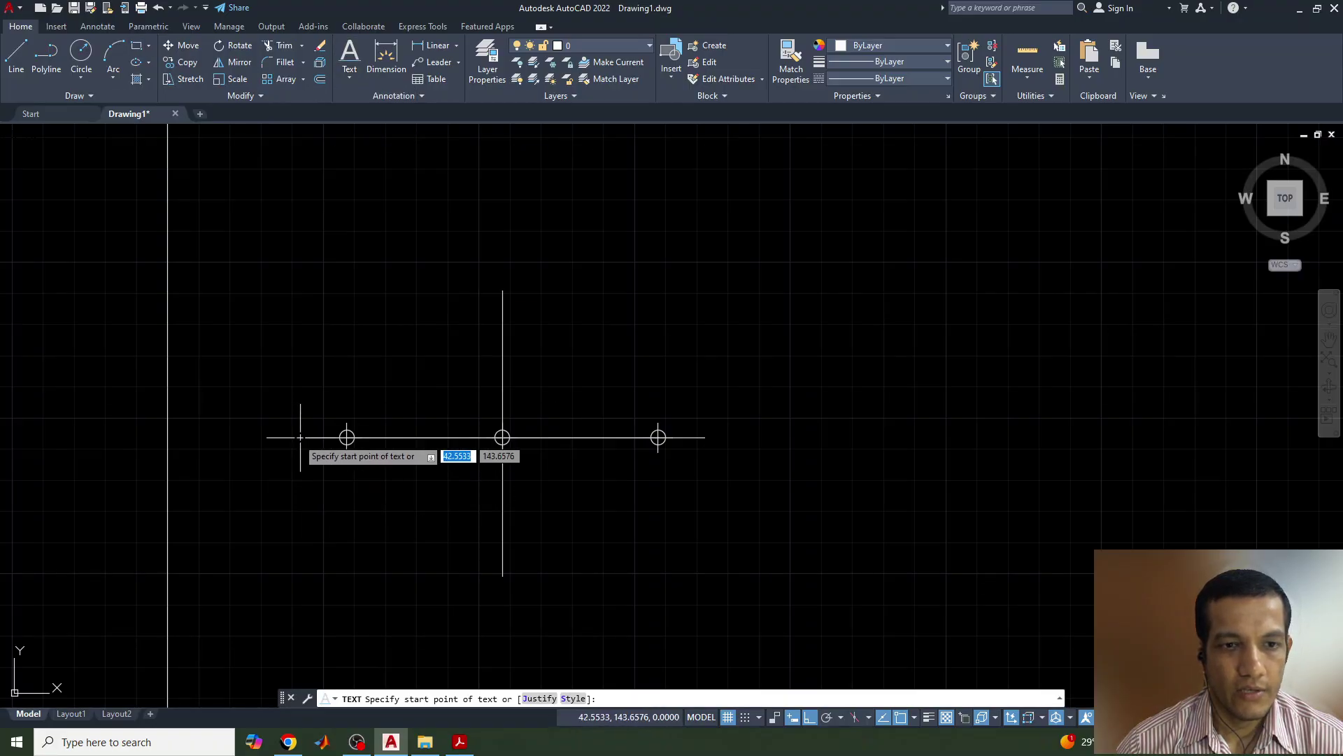
left_click(289, 438)
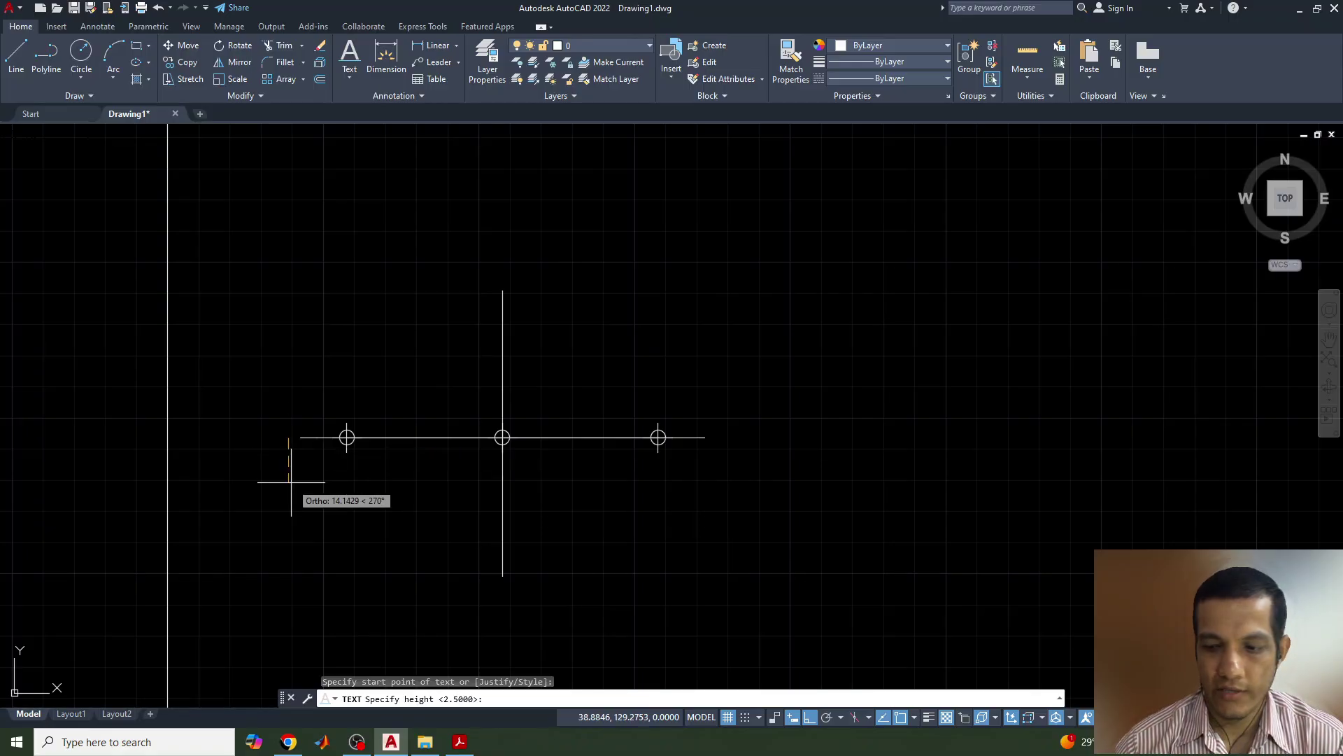
type("3")
key("Return")
type("0")
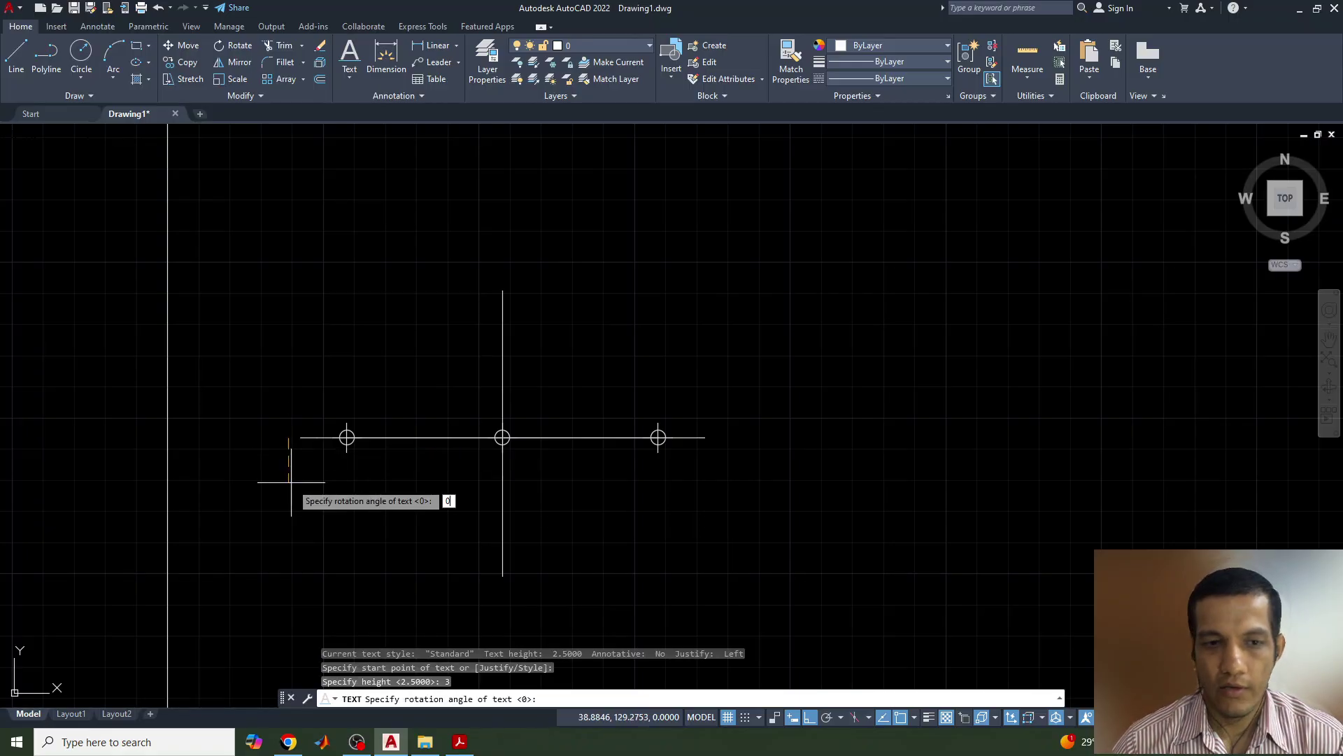
key("Return")
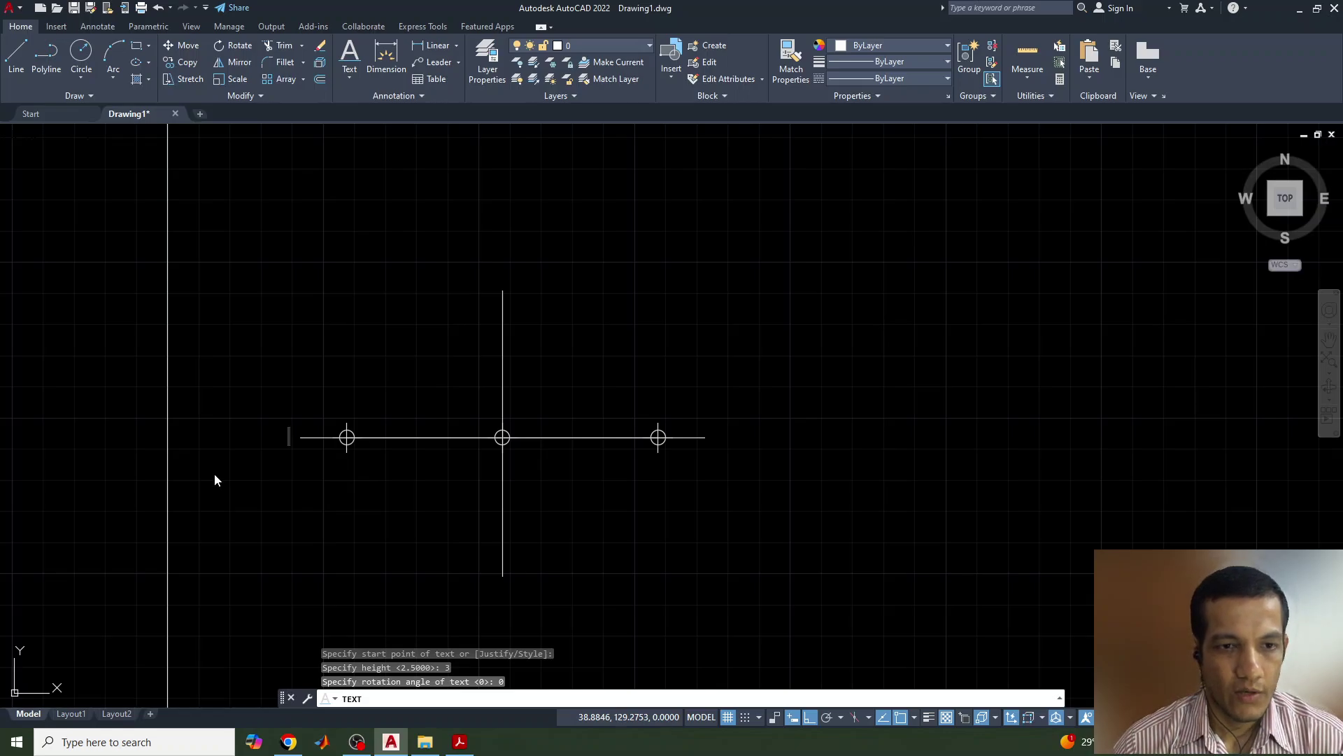
type("A")
left_click(714, 444)
type("B")
- Label the midpoint O, the foci F1 and F2, and the vertical line's upper and lower ends C and D
left_click(513, 464)
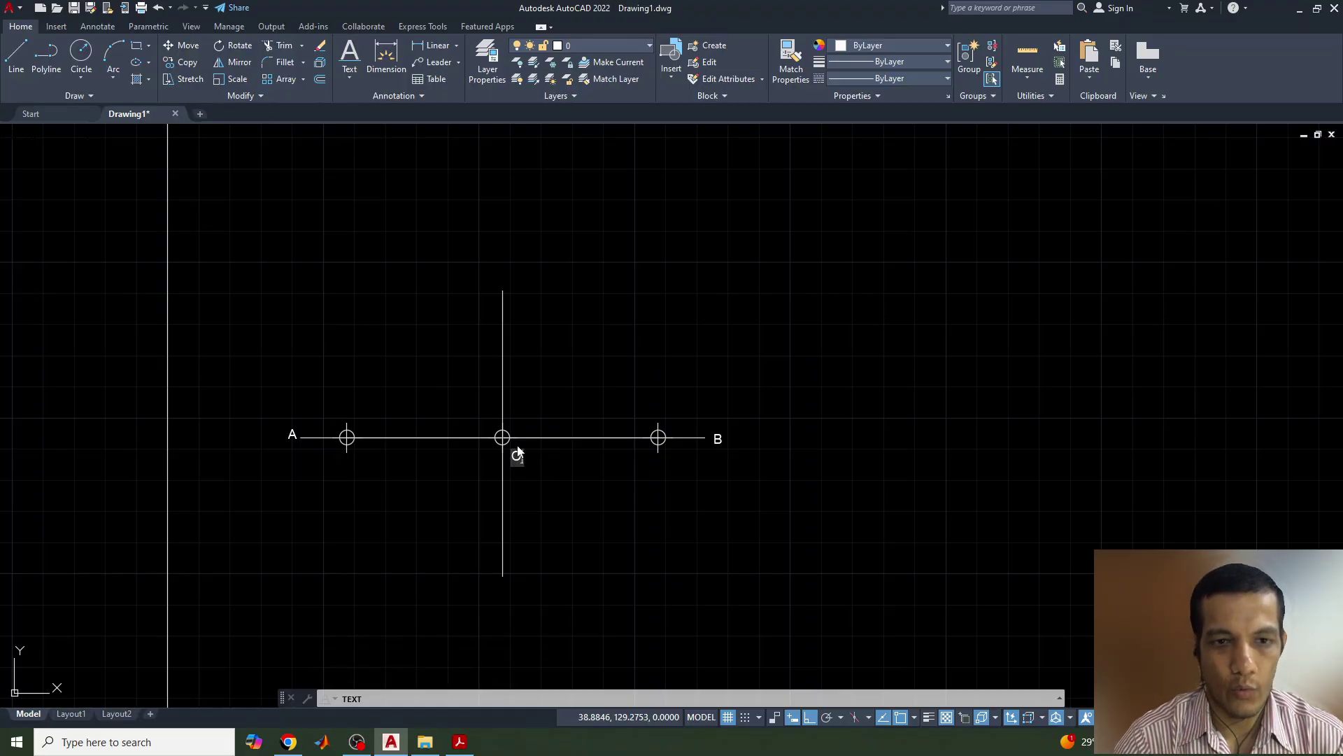
left_click(334, 470)
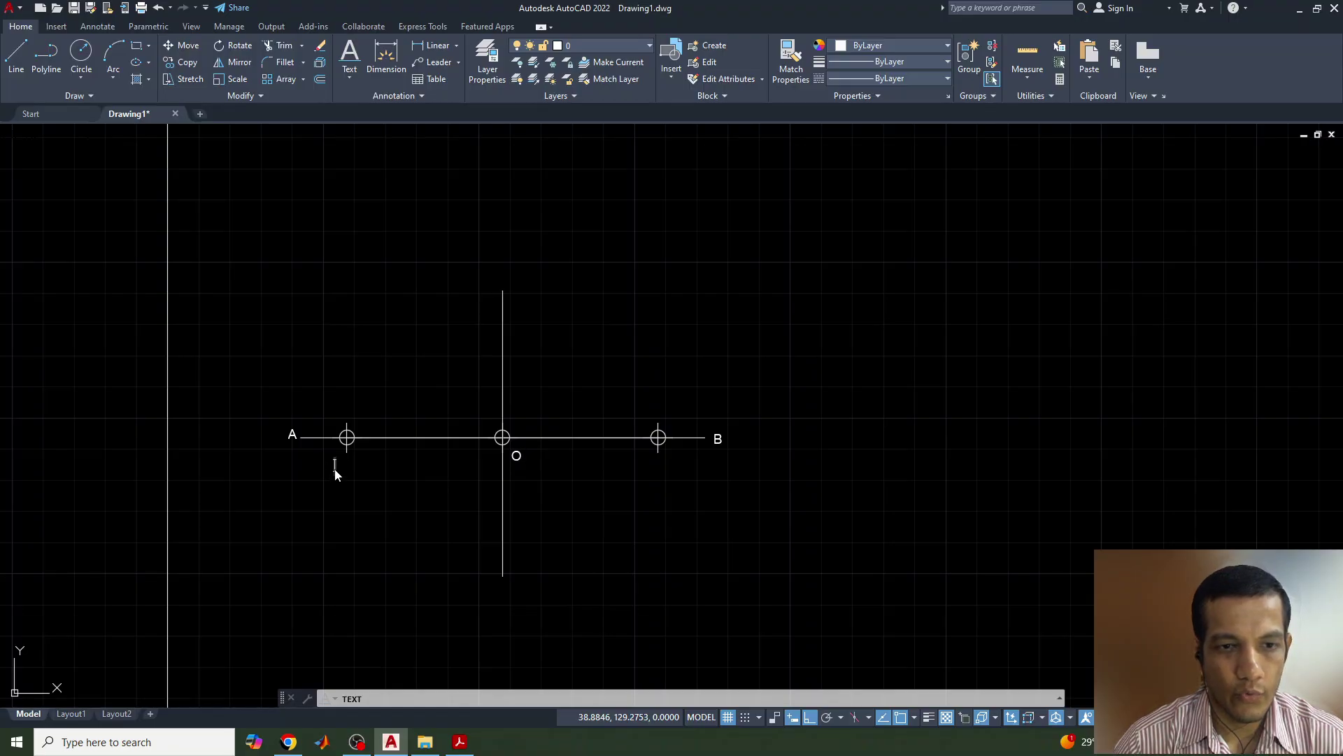
type("F1")
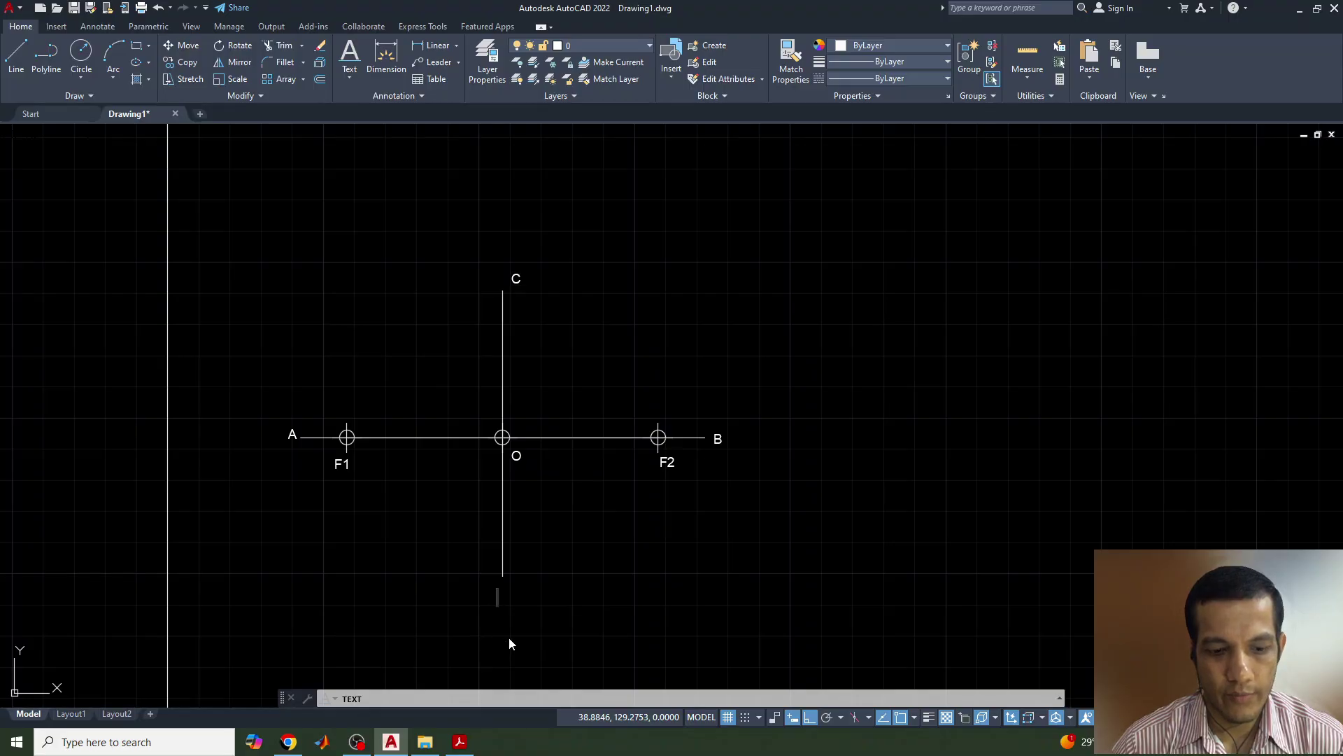
type("D")
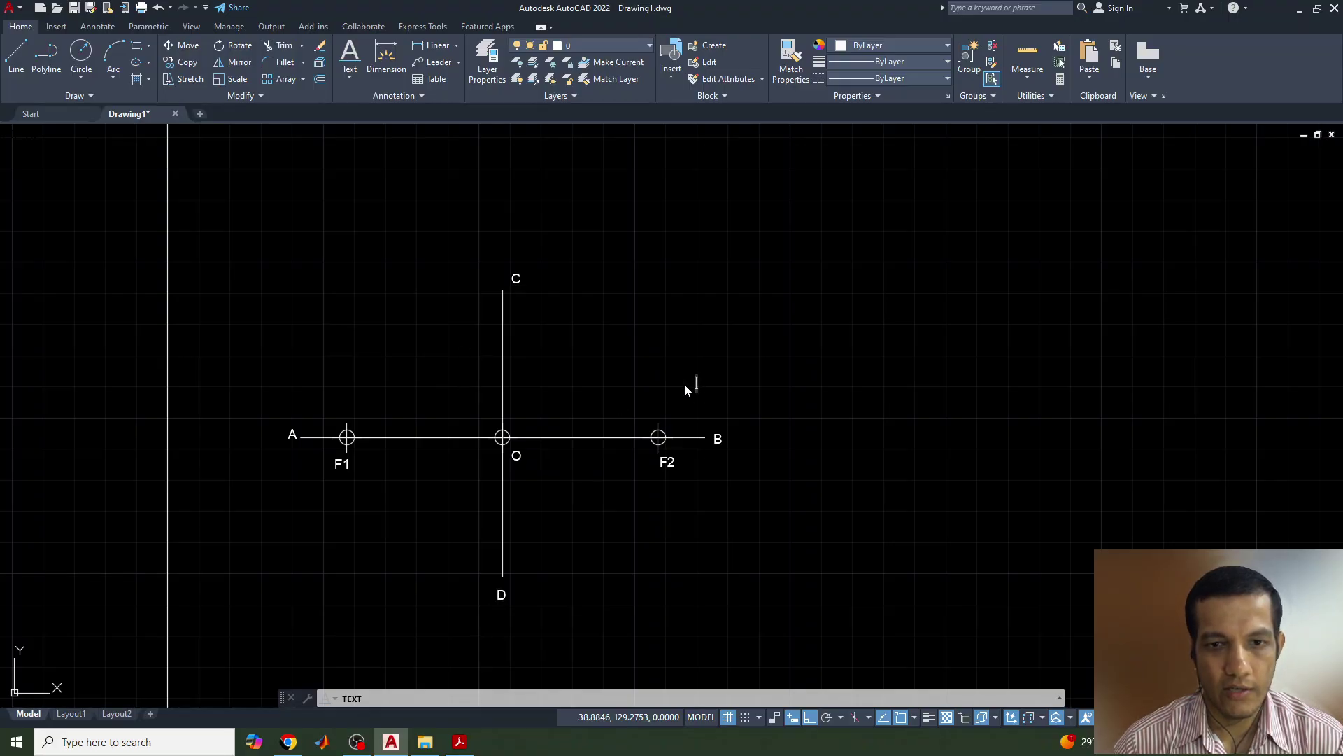
key("Escape")
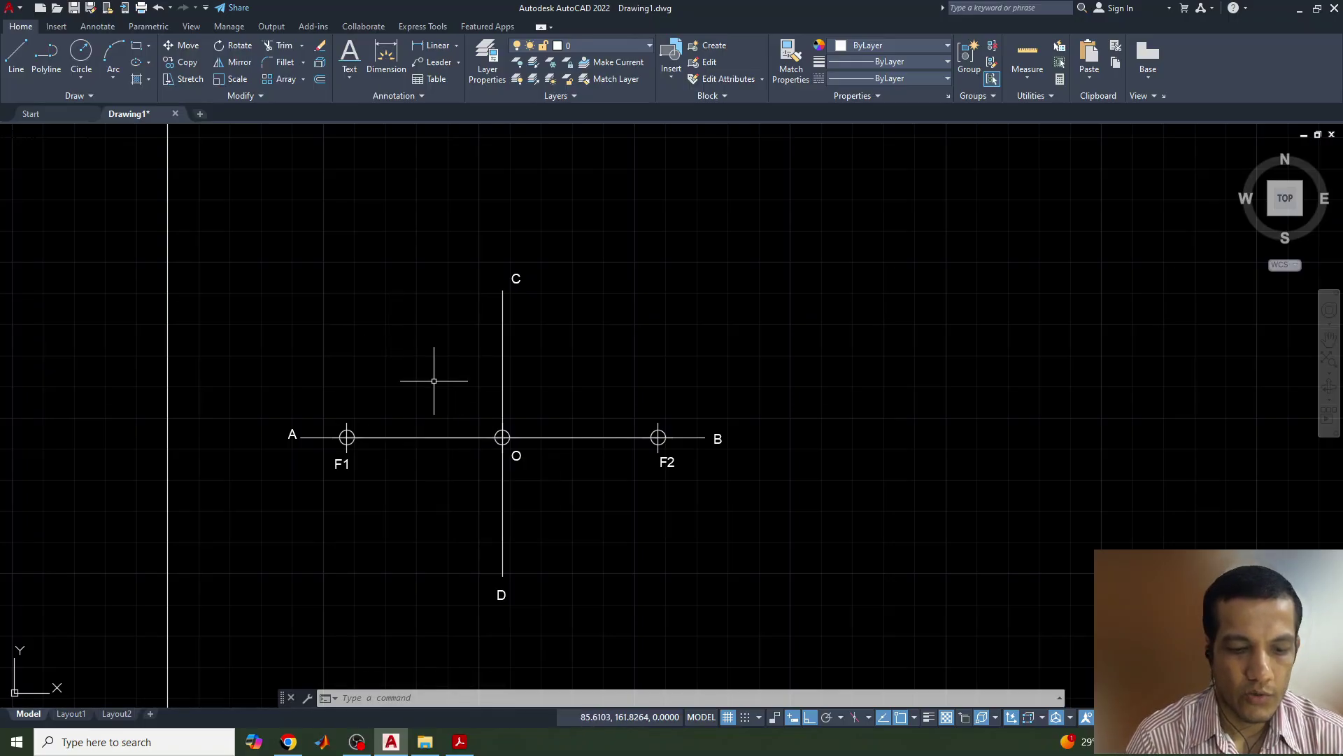
- Divide the line between F1 and O into 5 equal segments with the Divide command
type("divide")
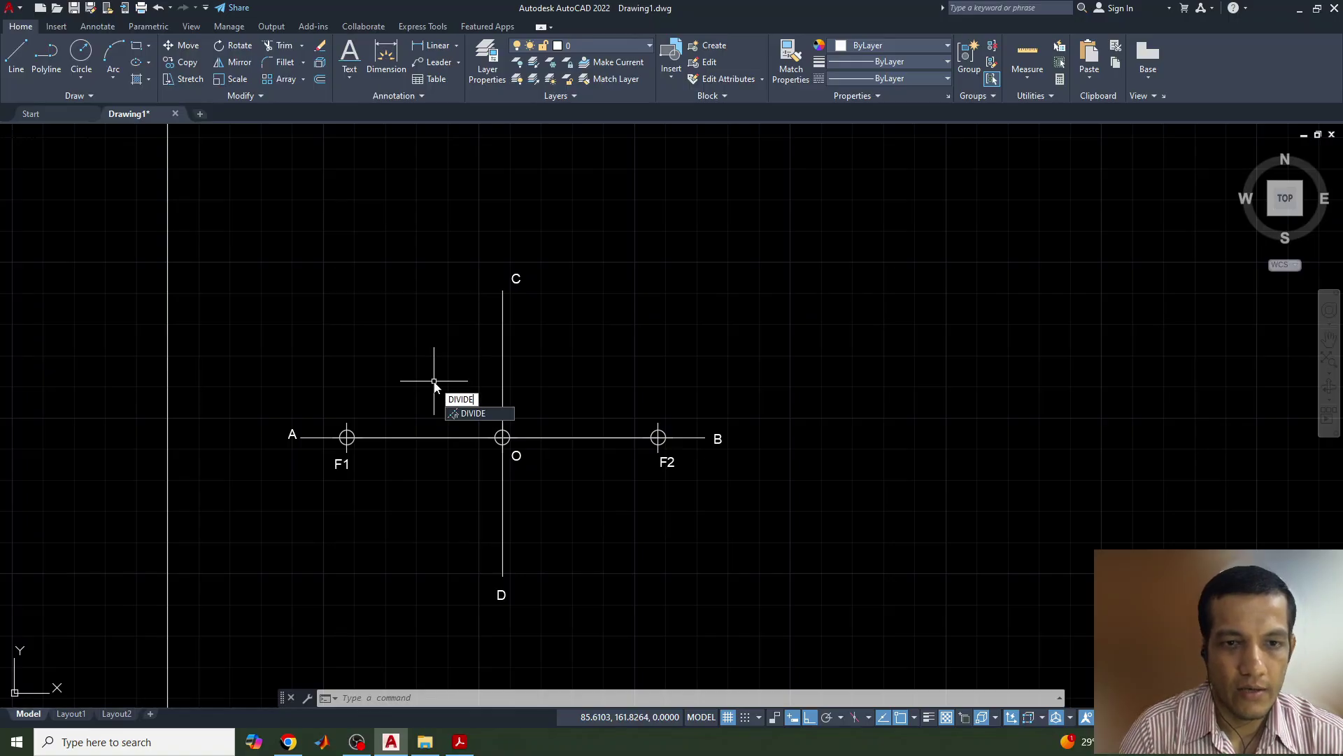
key("Return")
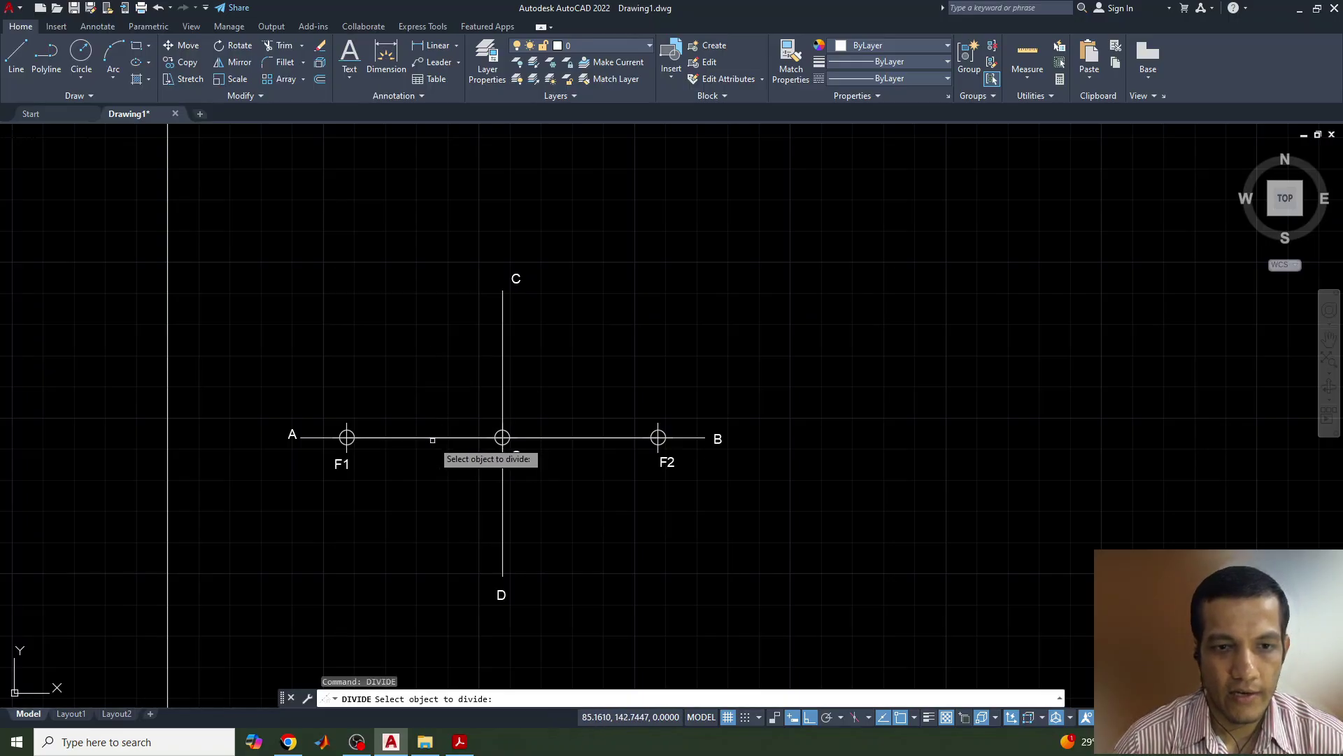
left_click(442, 434)
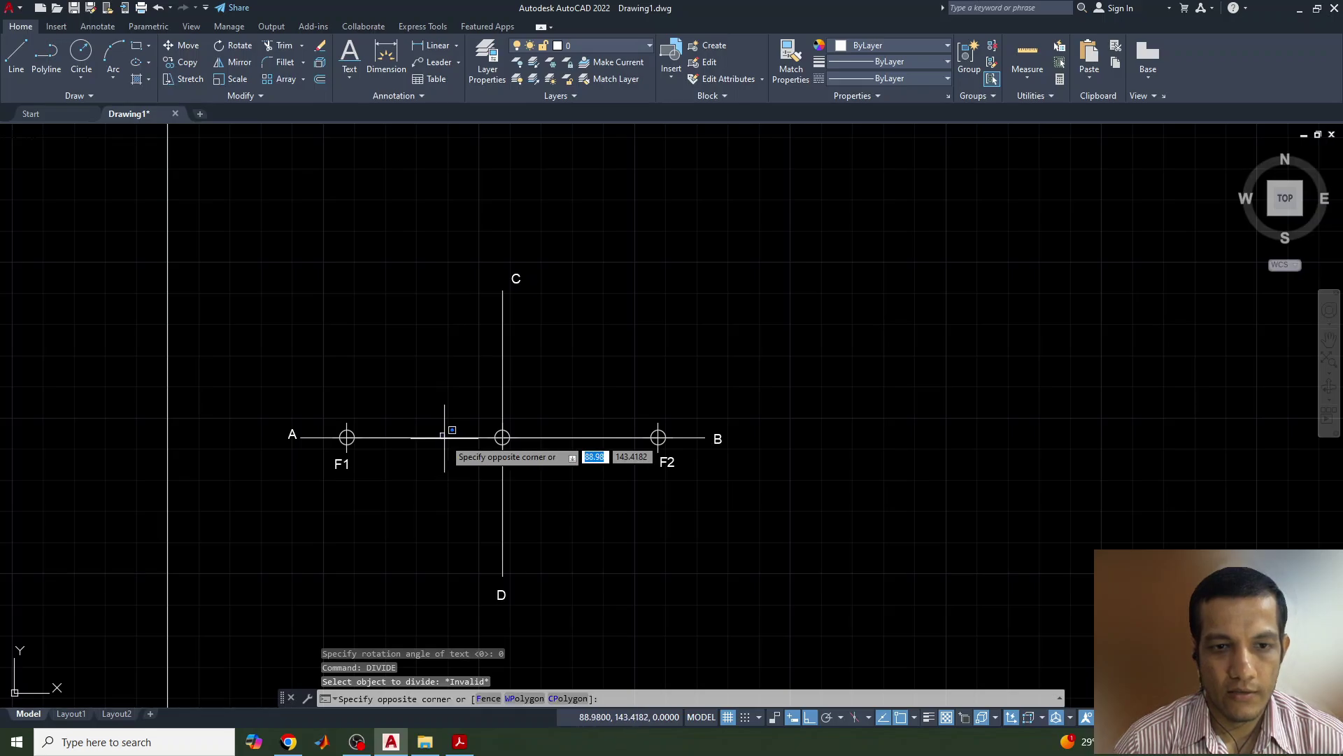
key("Escape")
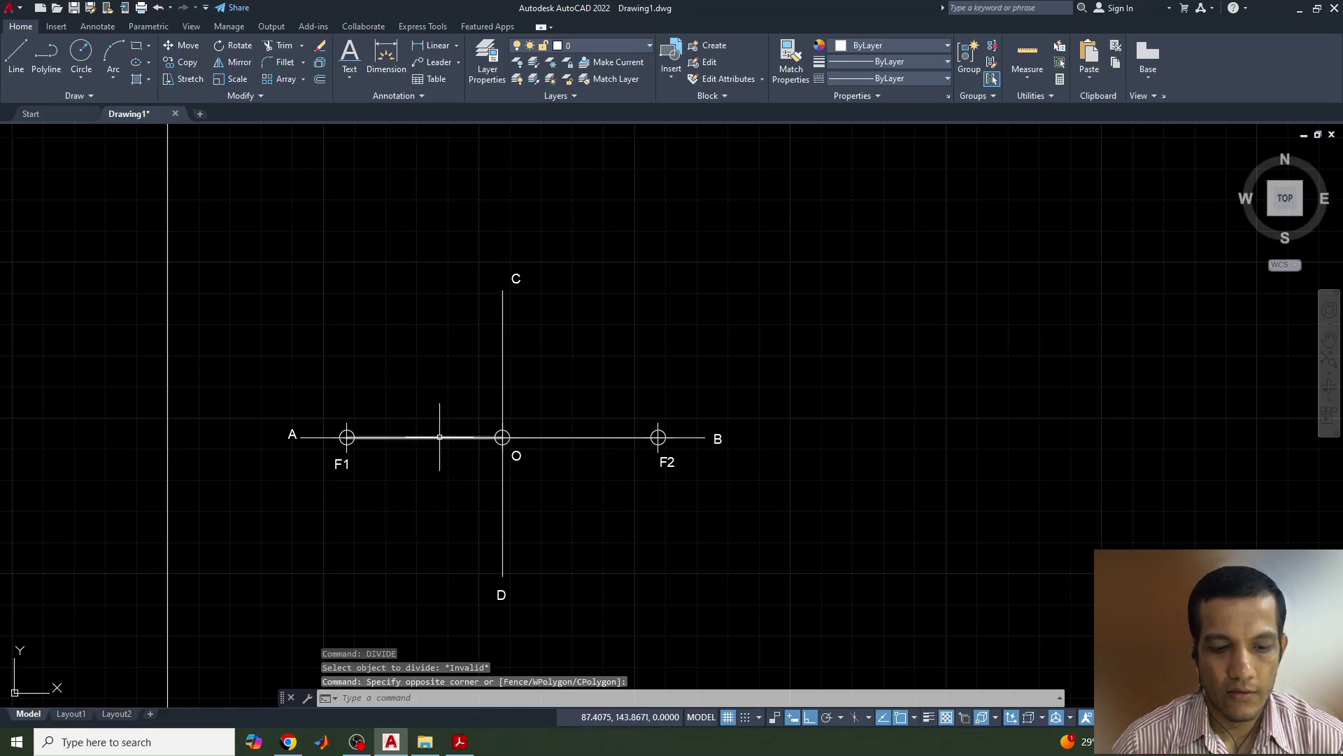
key("Return")
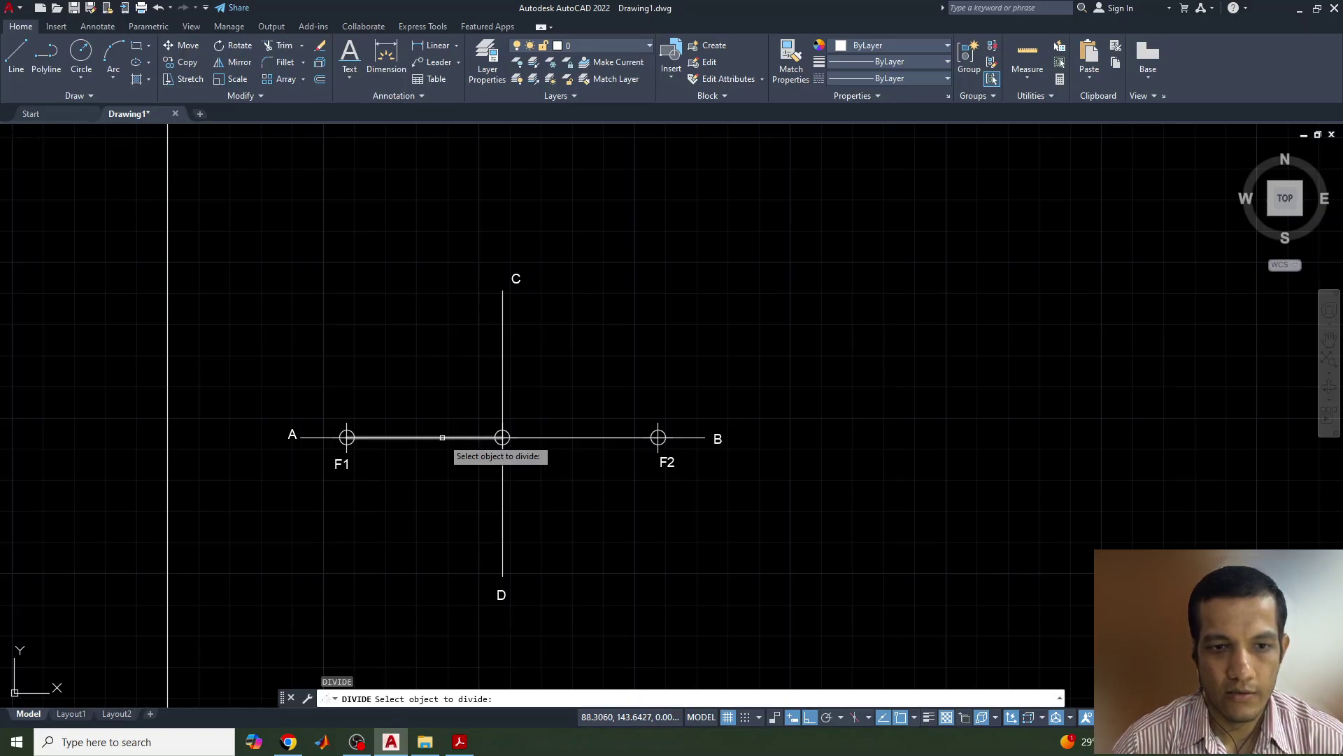
left_click(439, 436)
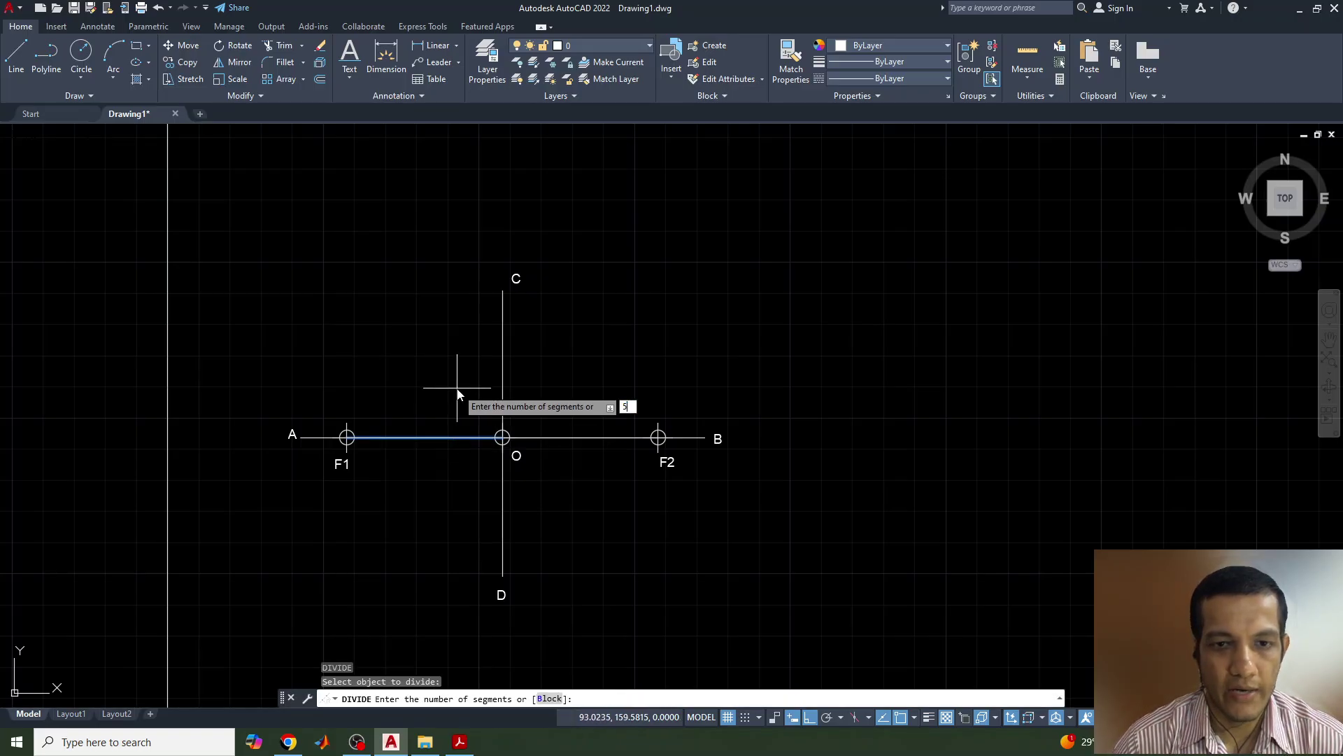
key("Return")
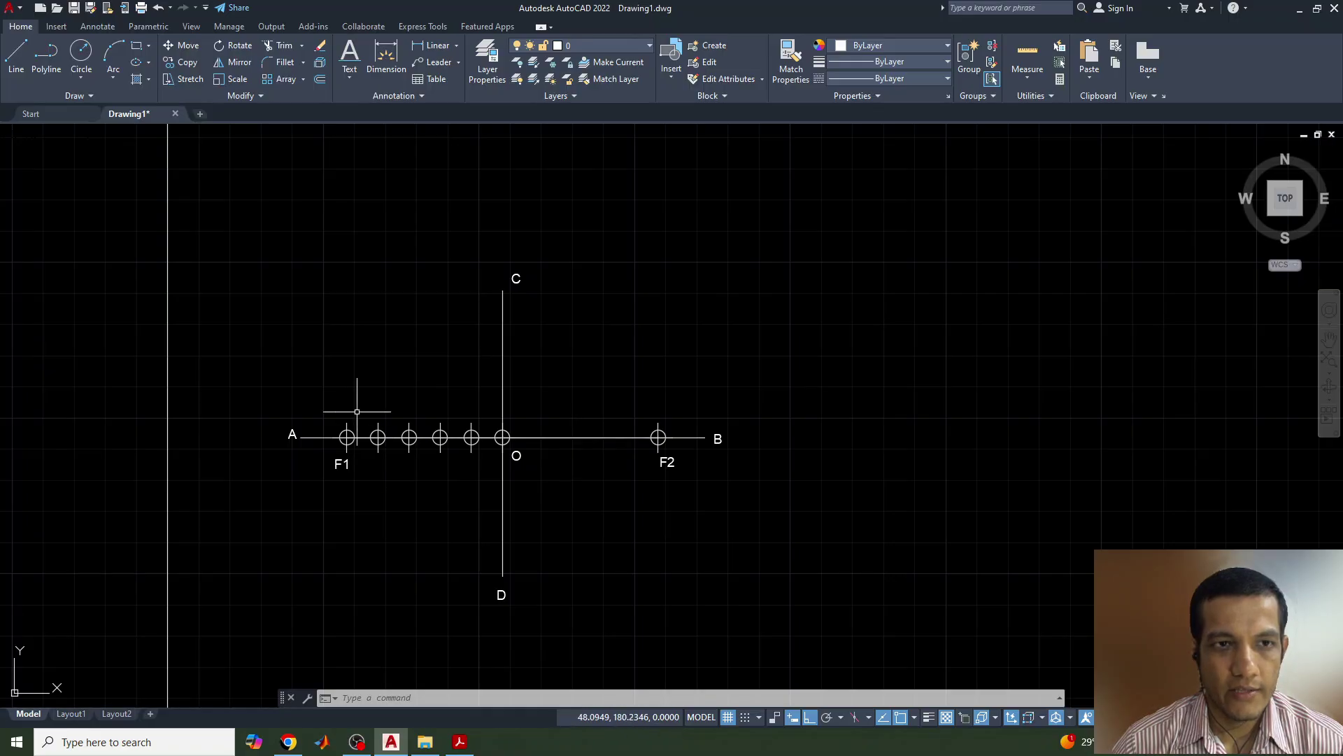
- Label the four division points between F1 and O as 1, 2, 3 and 4 with single-line text, height 3, rotation 0
left_click(349, 77)
left_click(373, 130)
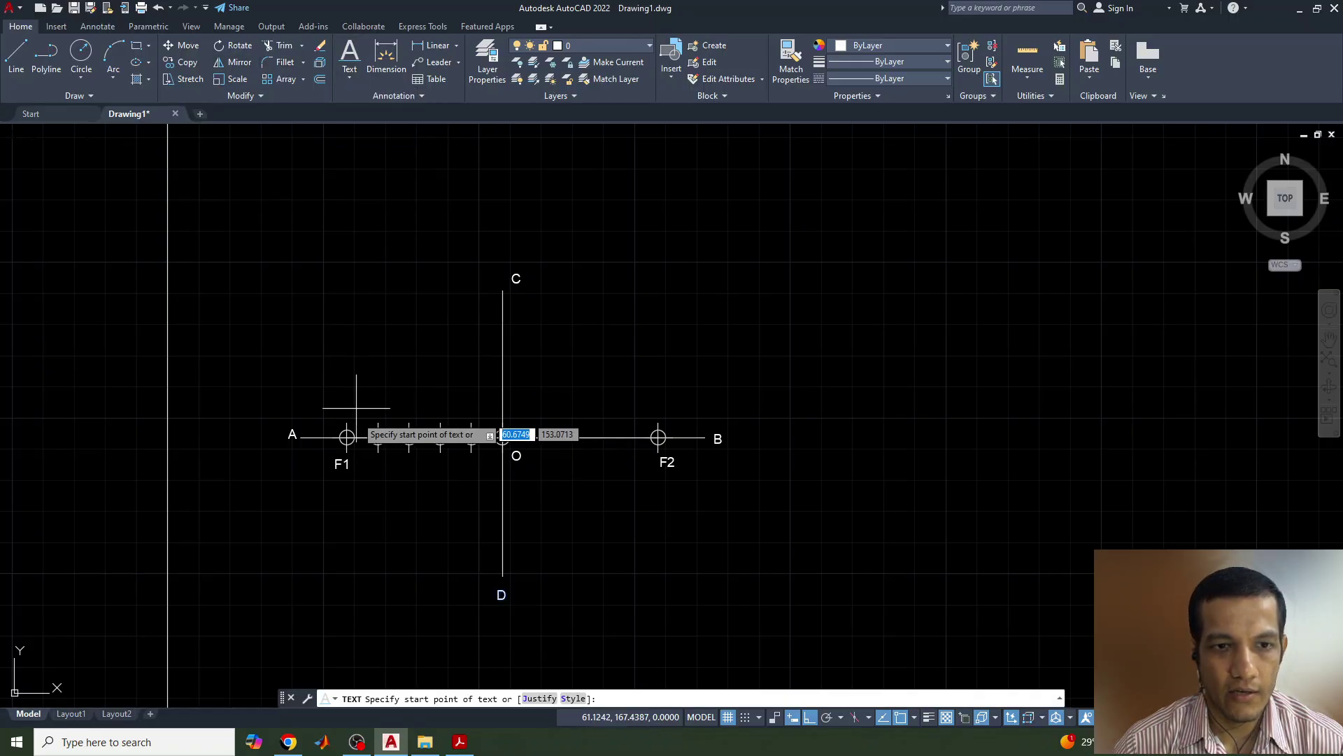
left_click(378, 437)
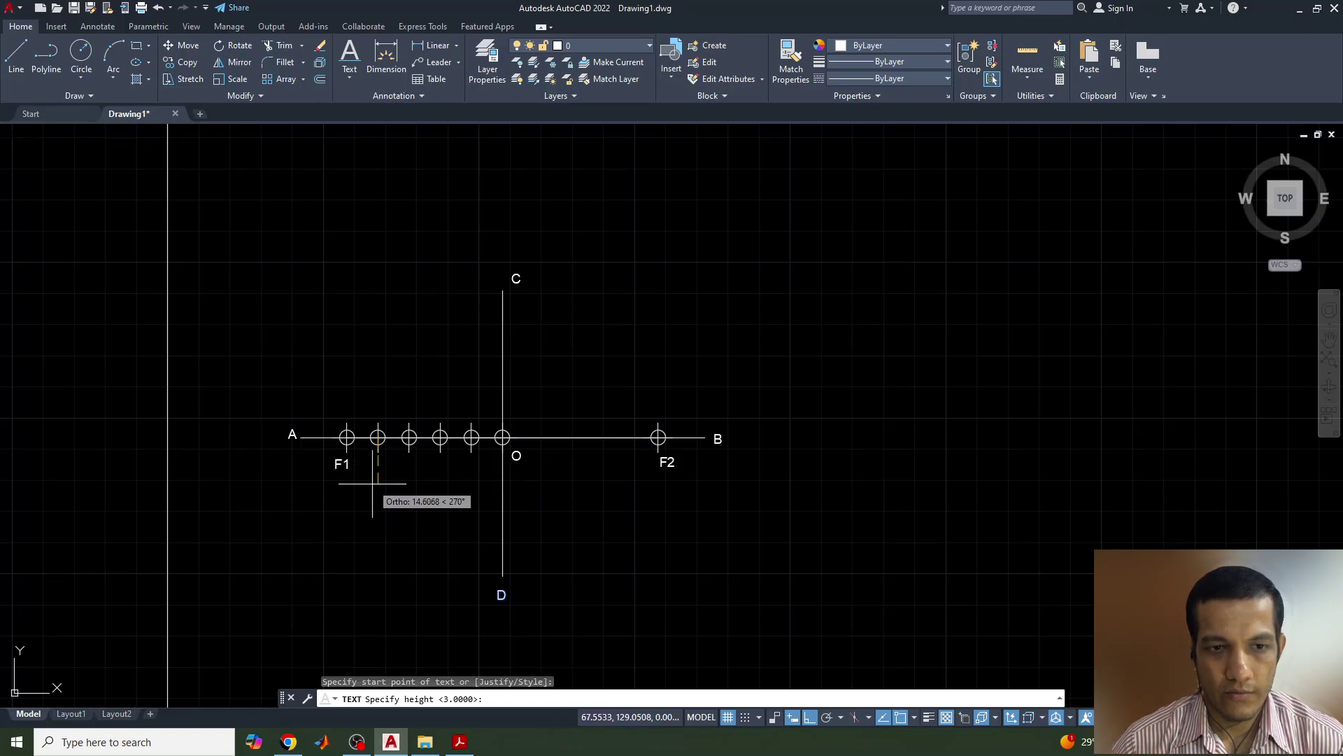
type("3")
key("Return")
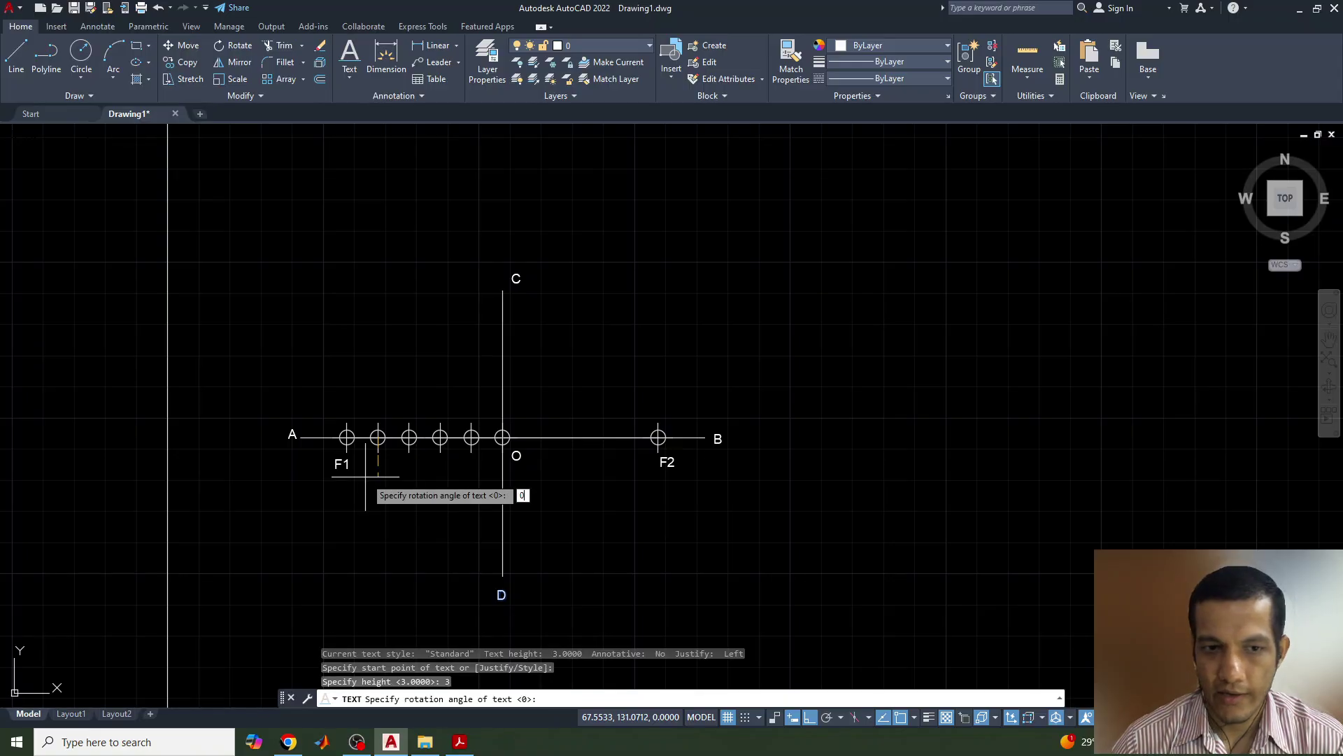
type("0")
key("Return")
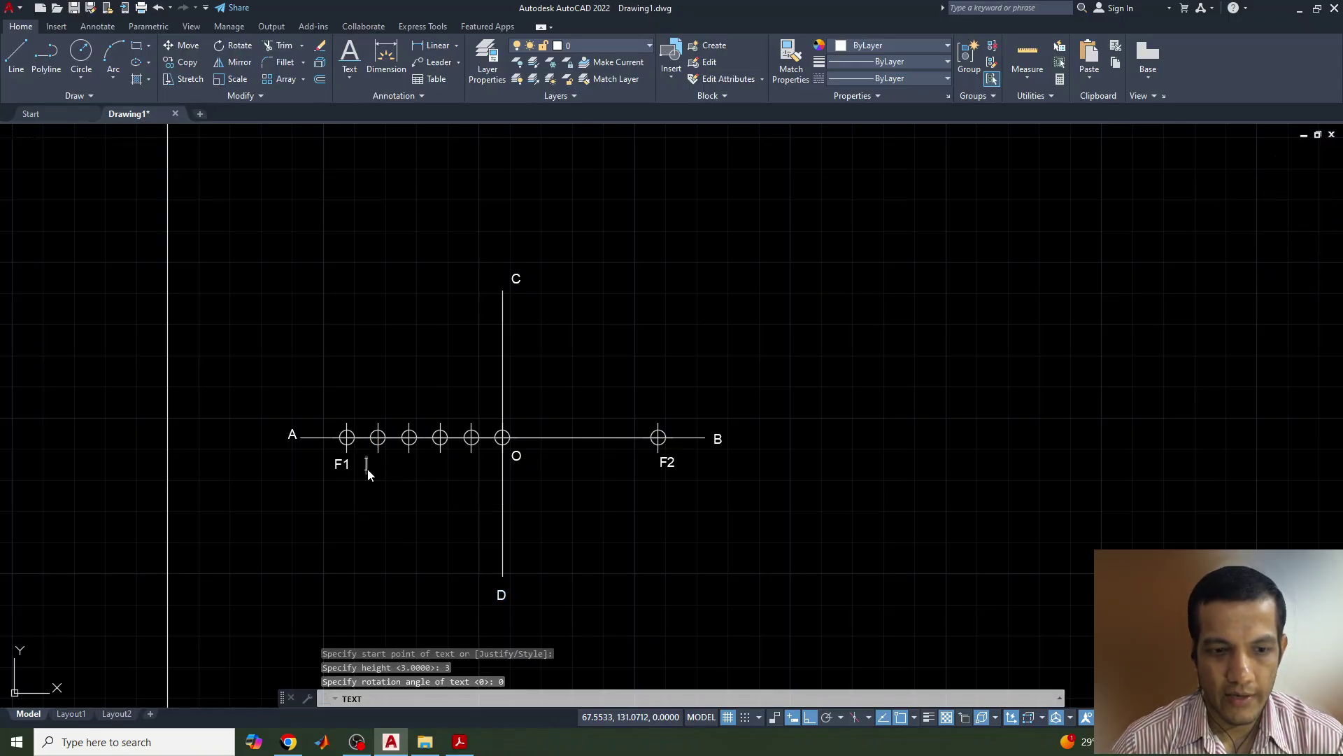
type("1")
left_click(405, 463)
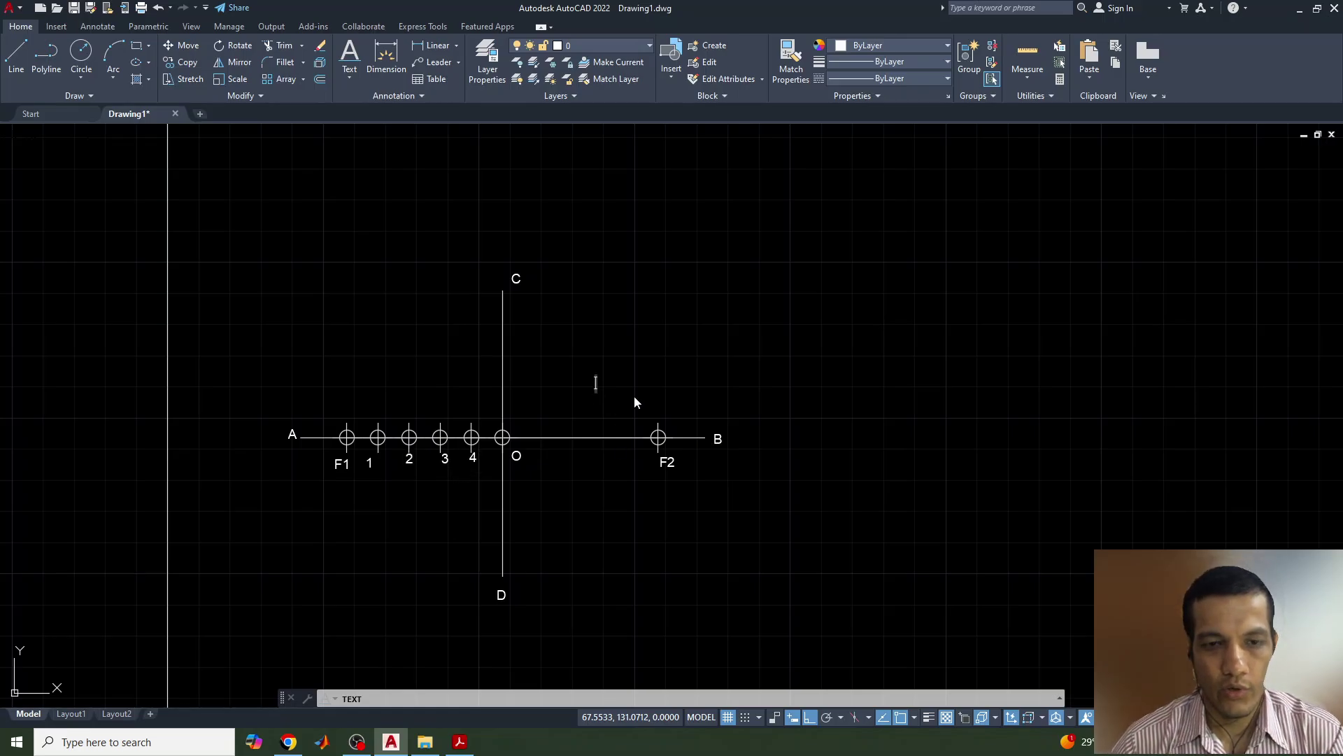
key("Return")
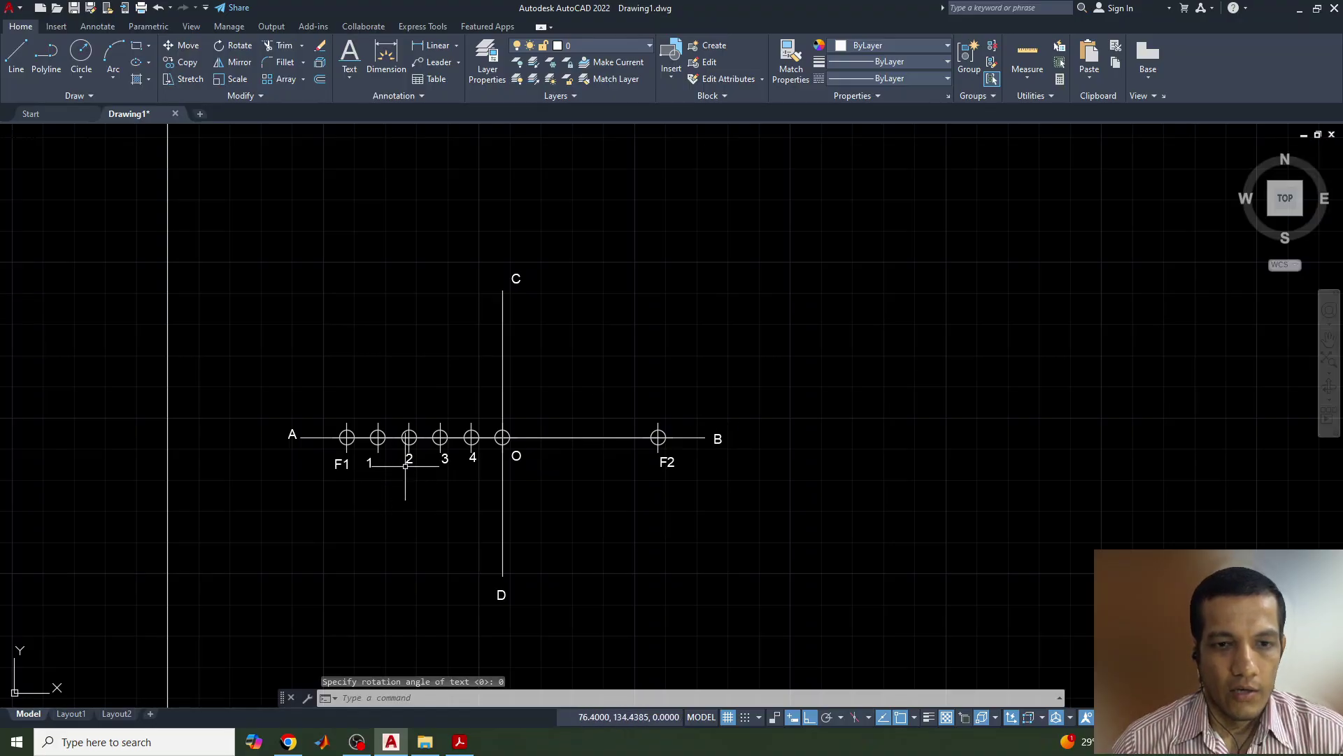
- Draw two circles, one centred at A and one centred at B, both passing through division point 1
scroll(405, 465, "up", 2)
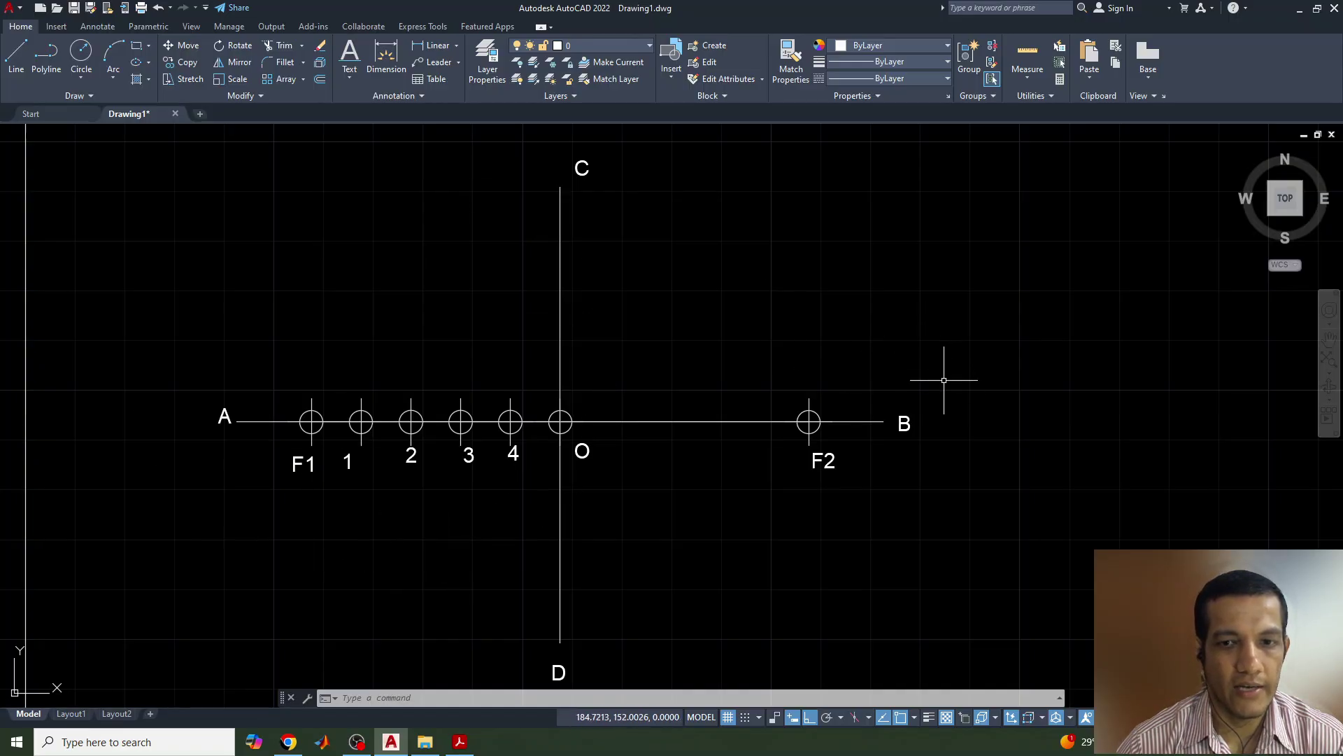
left_click(81, 55)
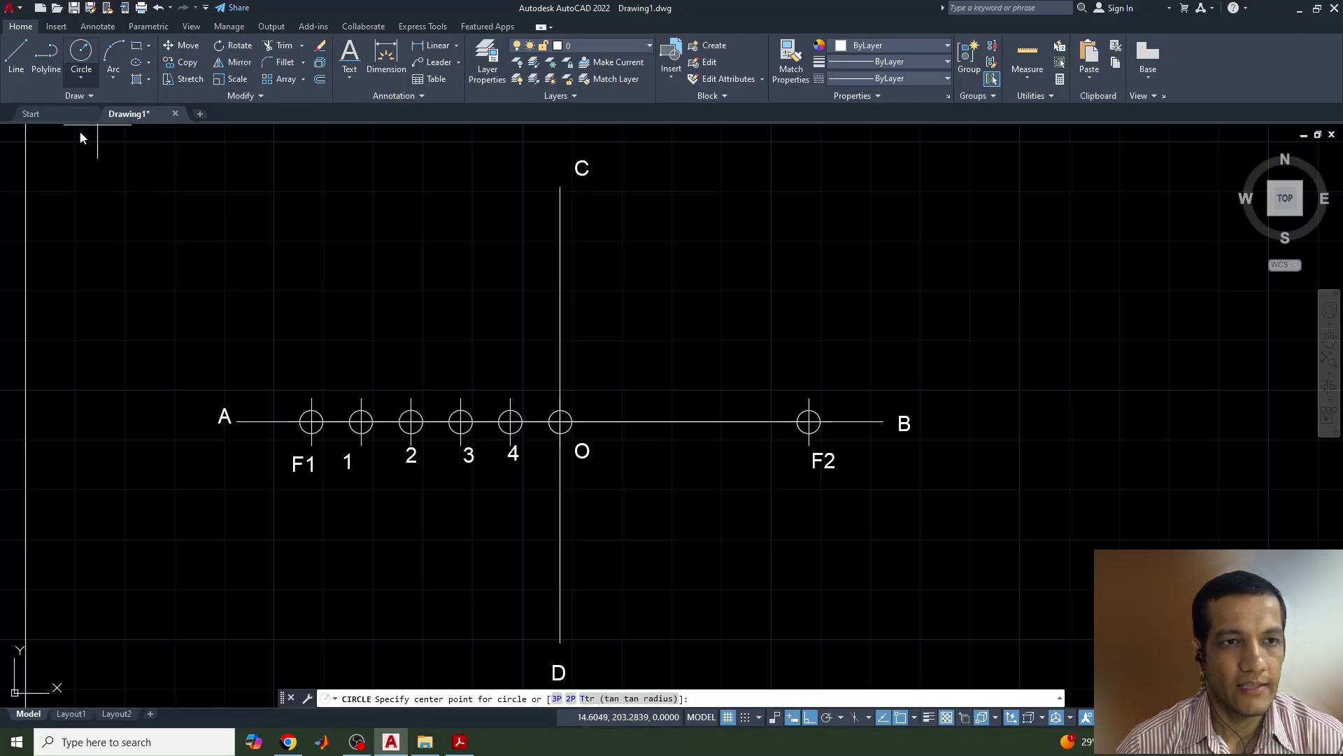
left_click(238, 421)
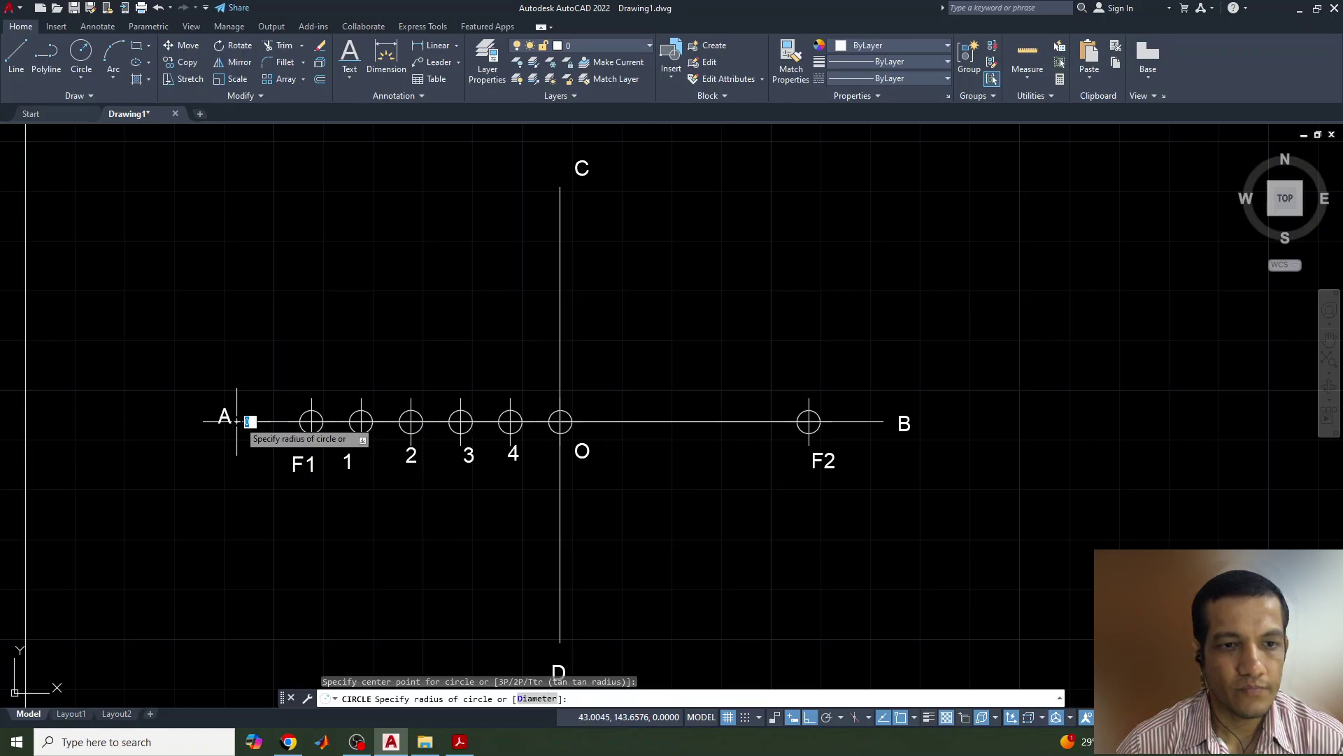
left_click(361, 422)
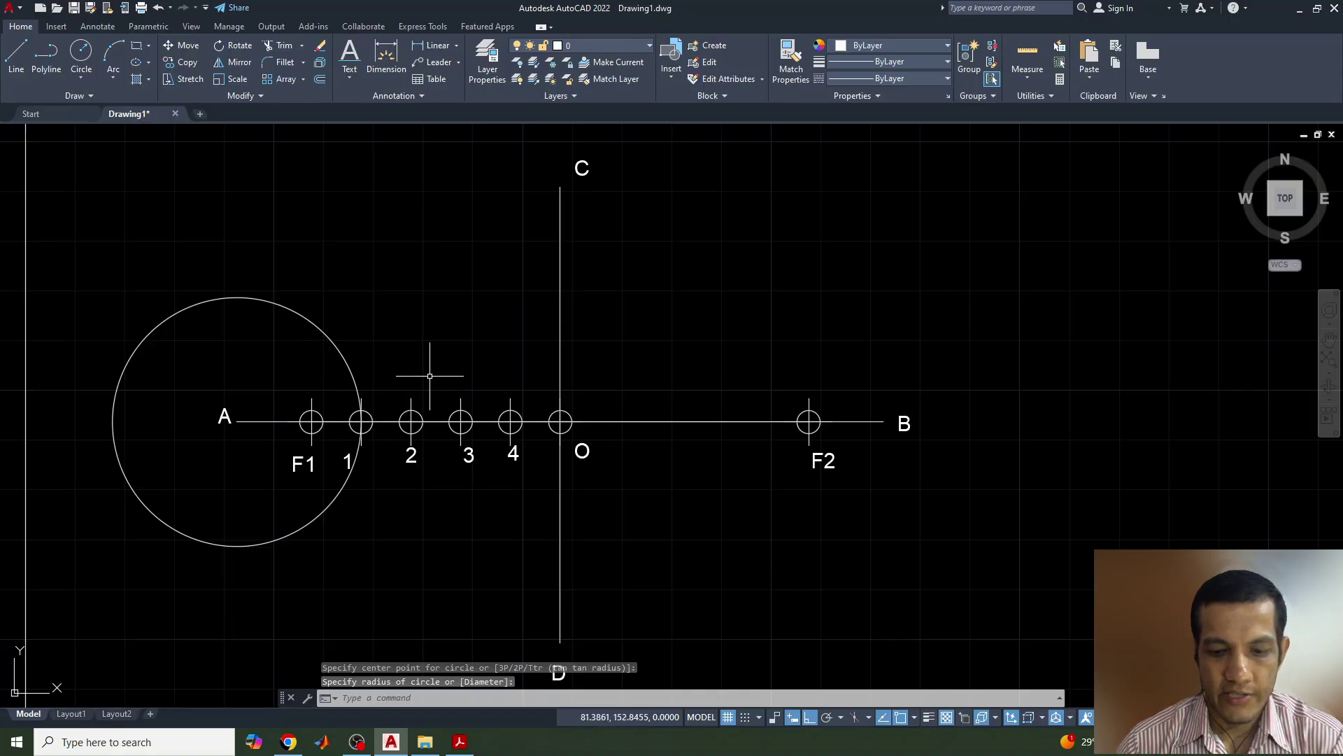
key("Return")
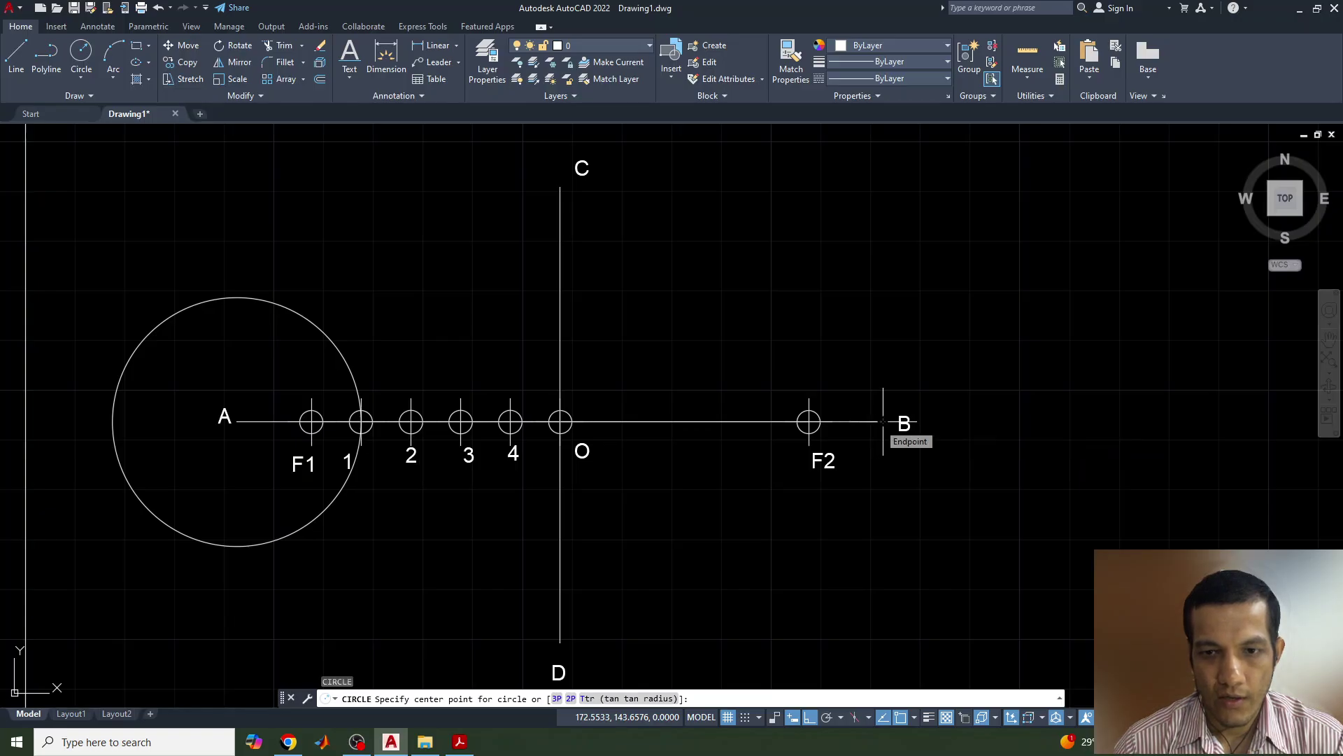
left_click(883, 422)
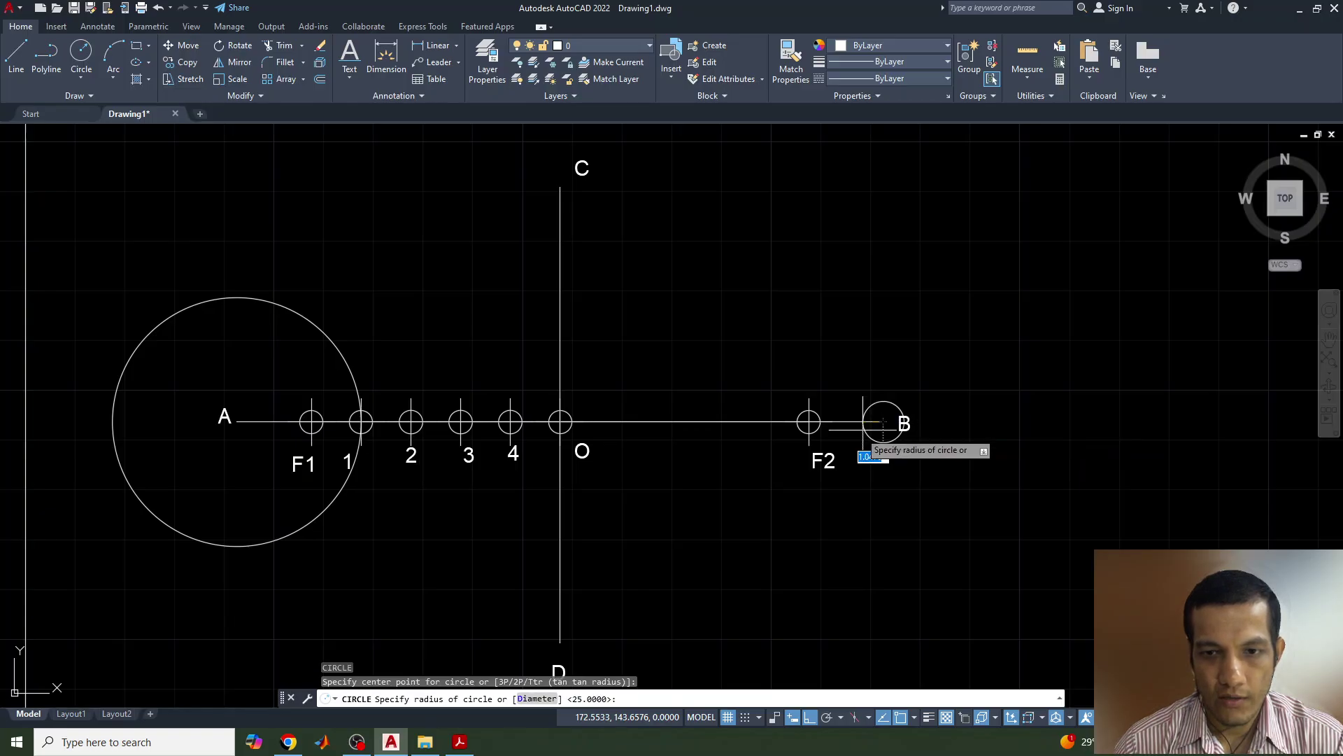
left_click(361, 422)
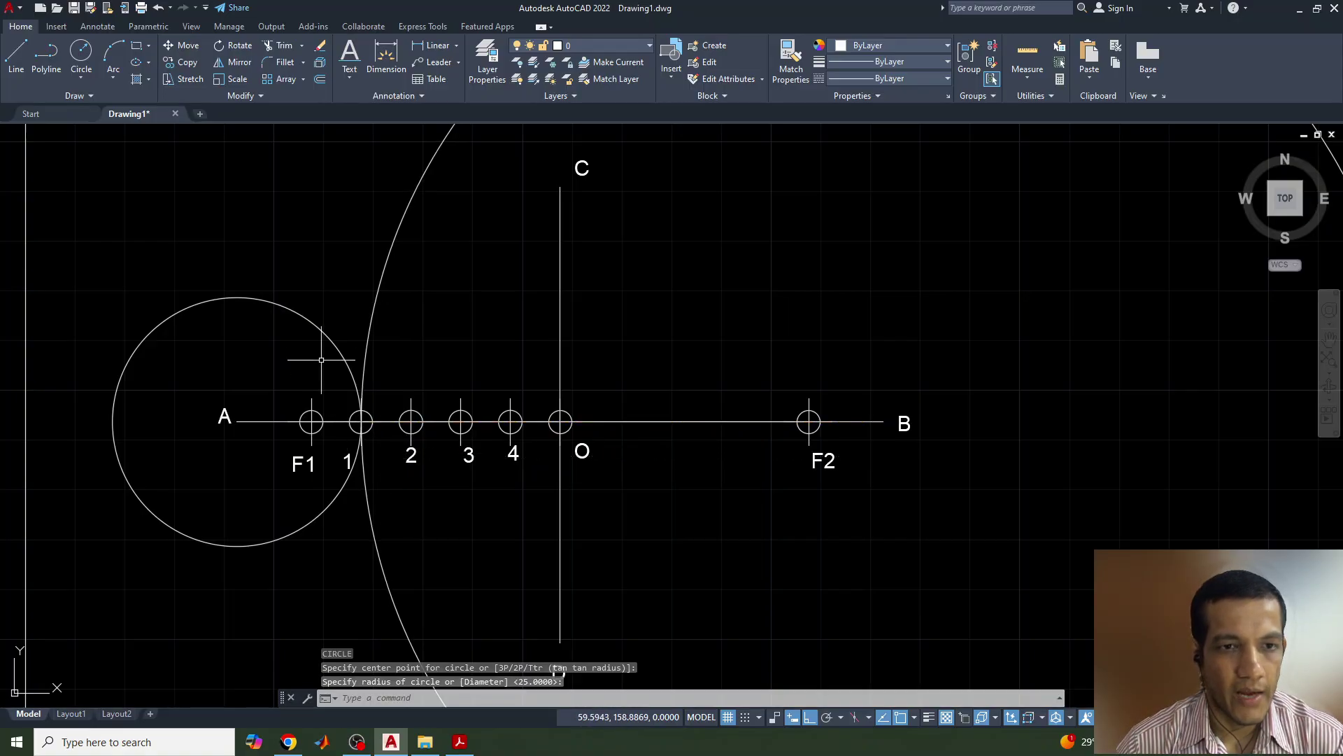
- Move the smaller circle from centre A to focus F1, keeping its radius
left_click(319, 323)
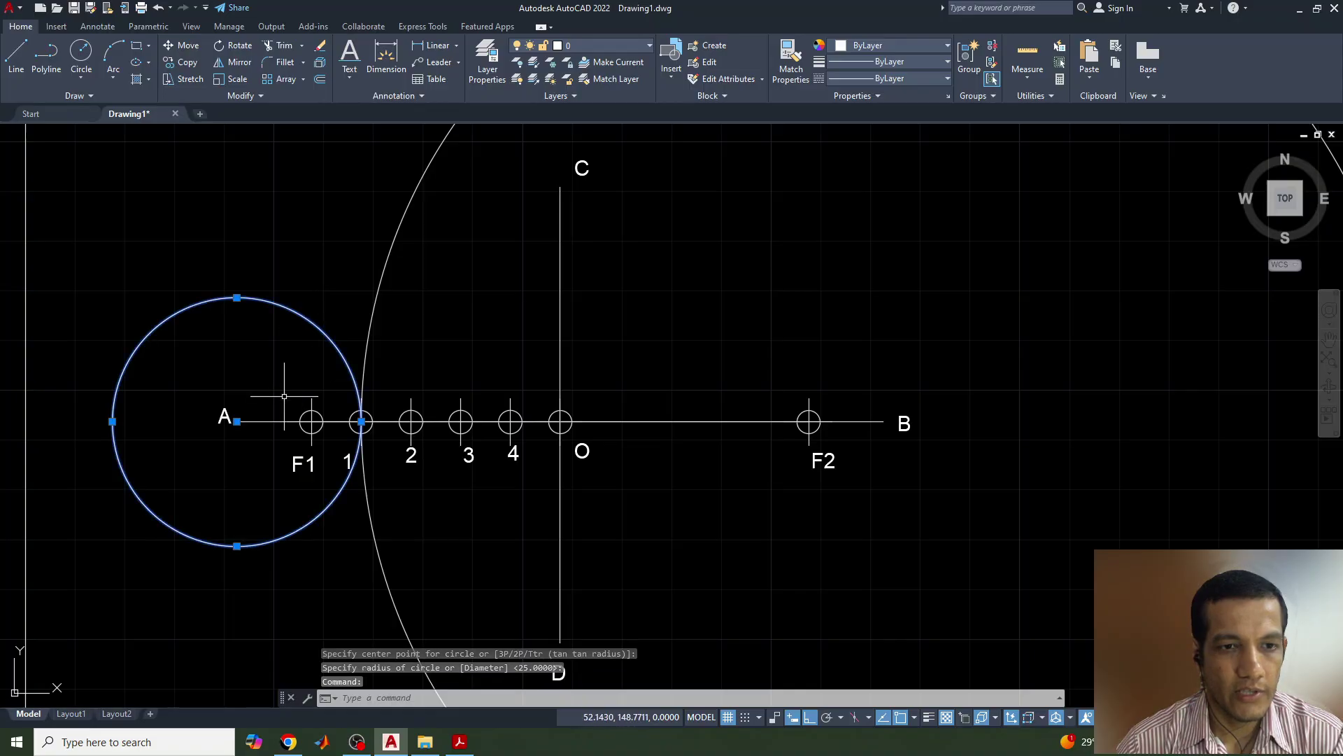
left_click(237, 420)
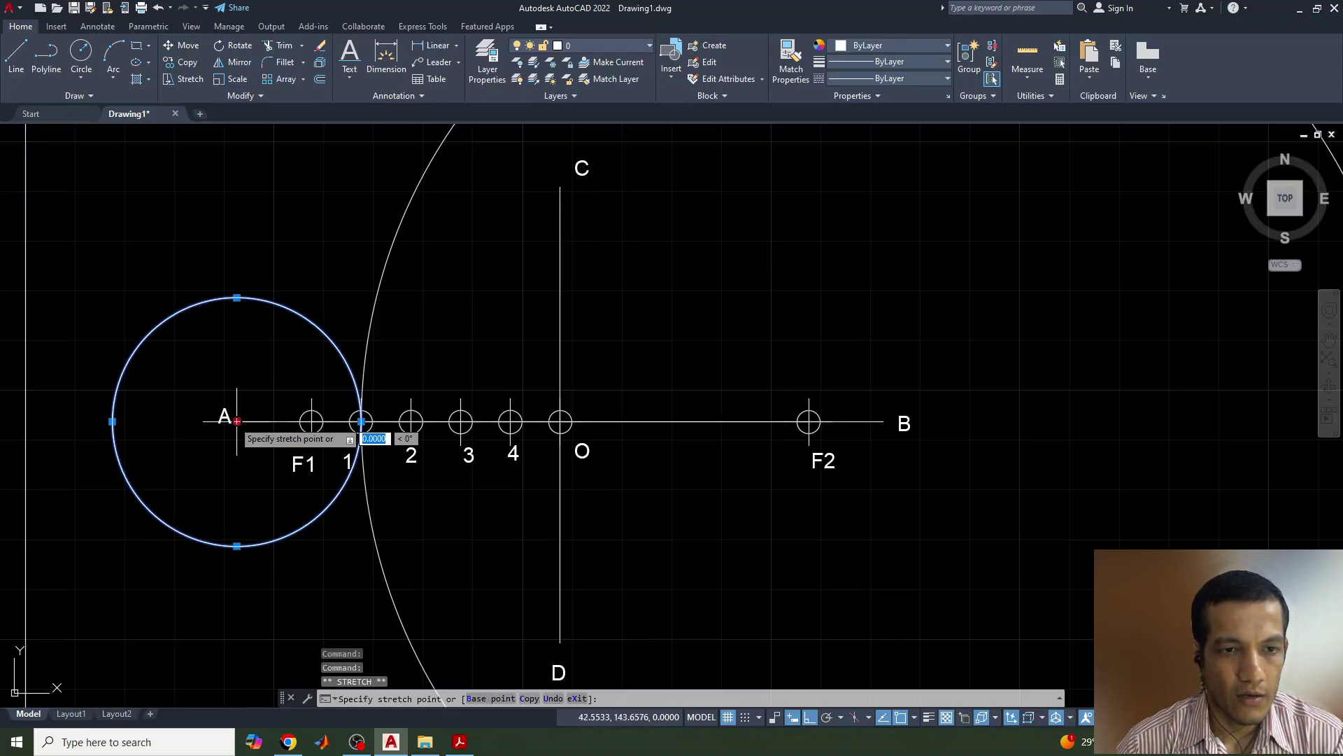
left_click(311, 420)
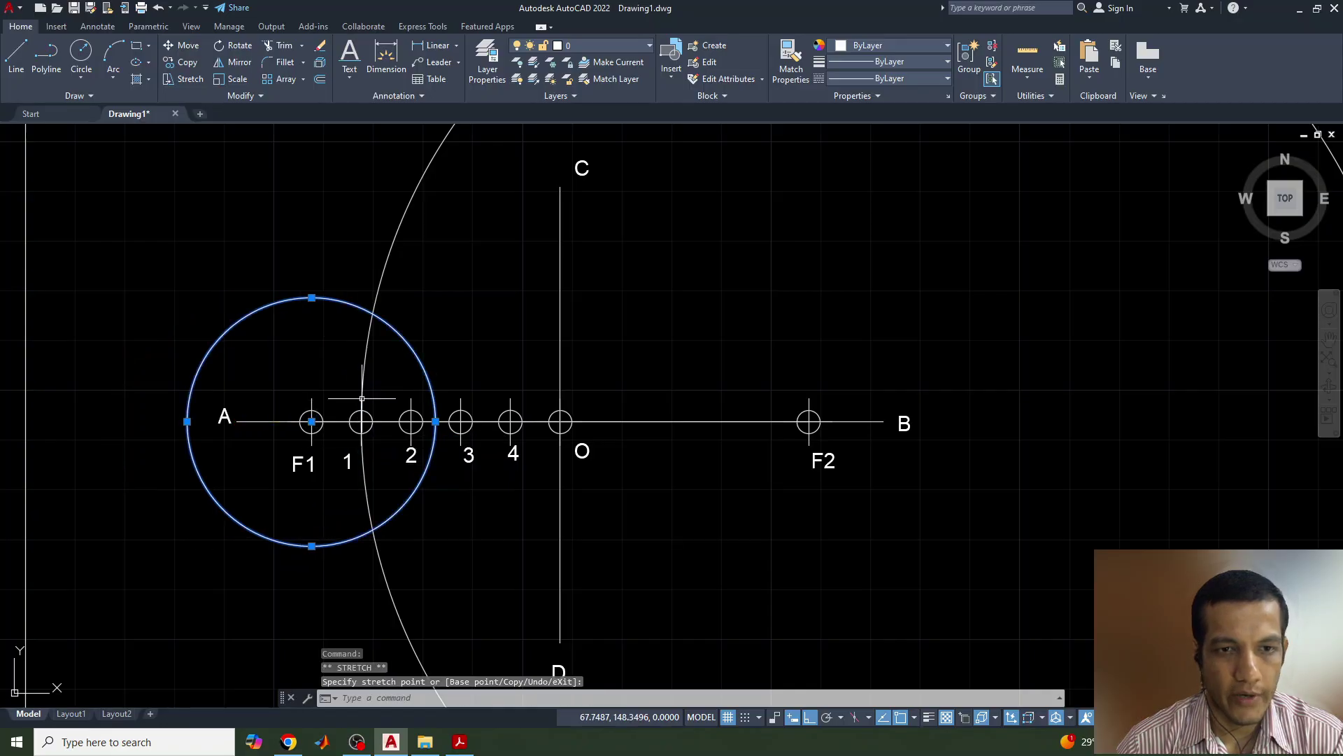
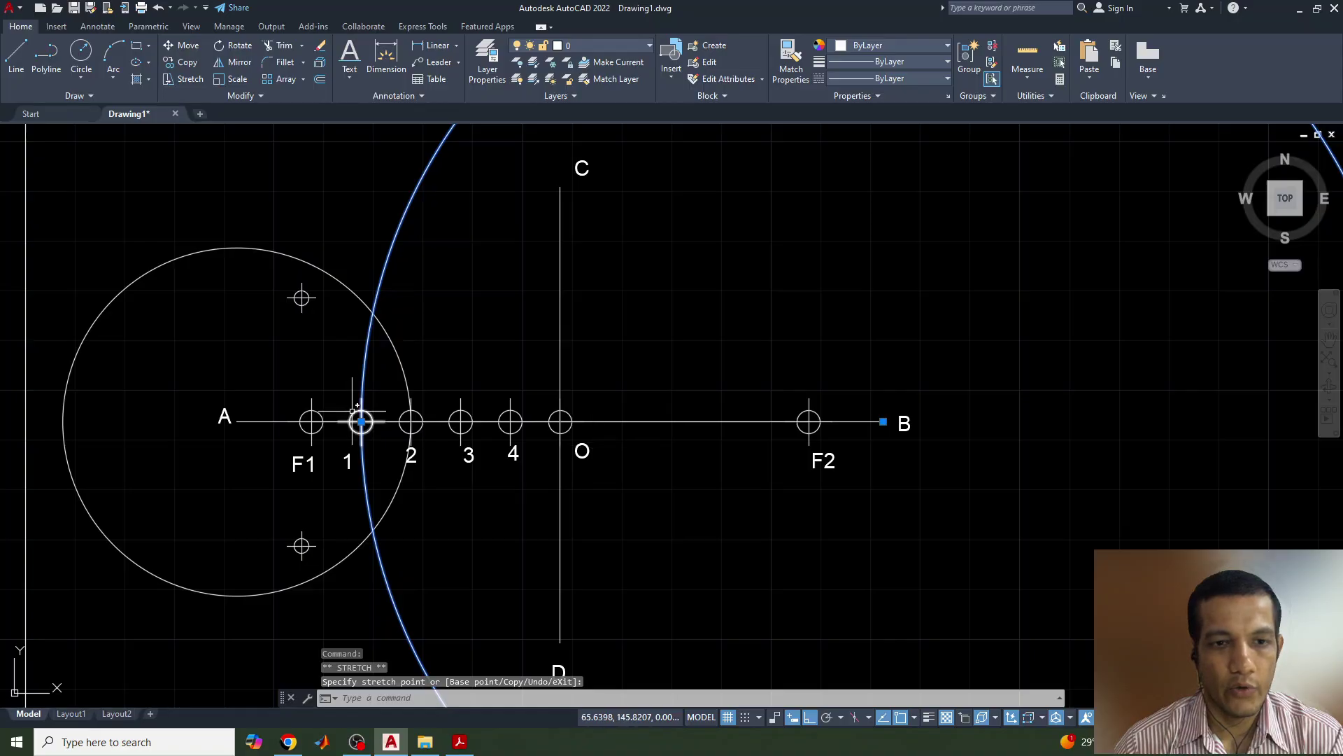
- Resize the circle centred at B to pass through point 2, then move the two circles' centres from B to F2 and A to F1
left_click(361, 421)
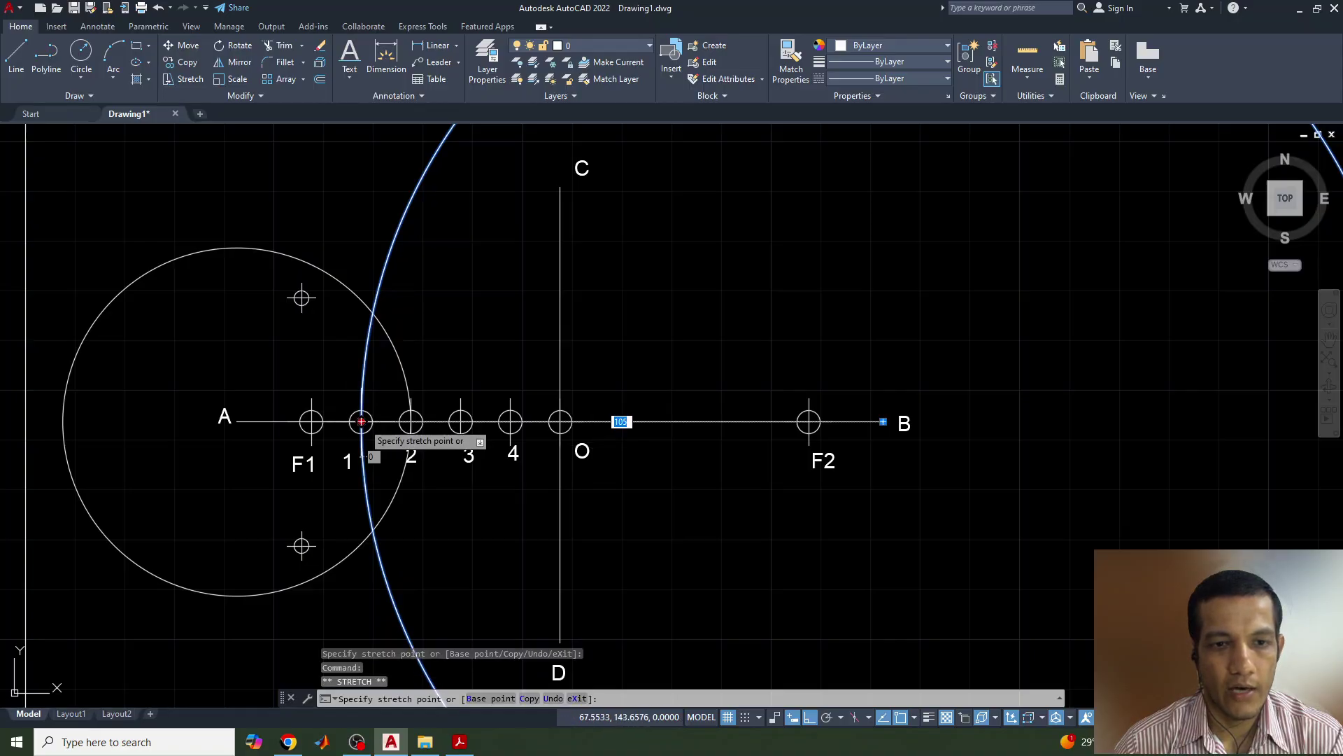
left_click(411, 421)
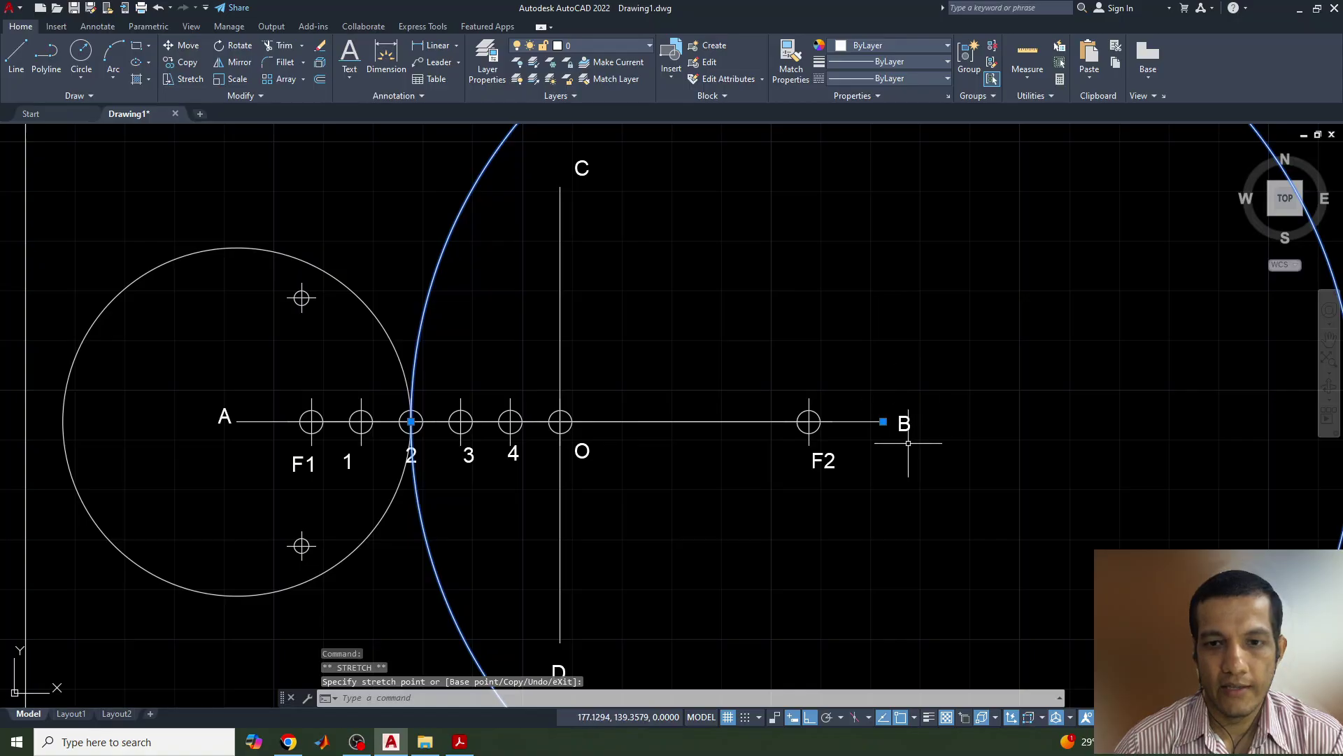
left_click(883, 422)
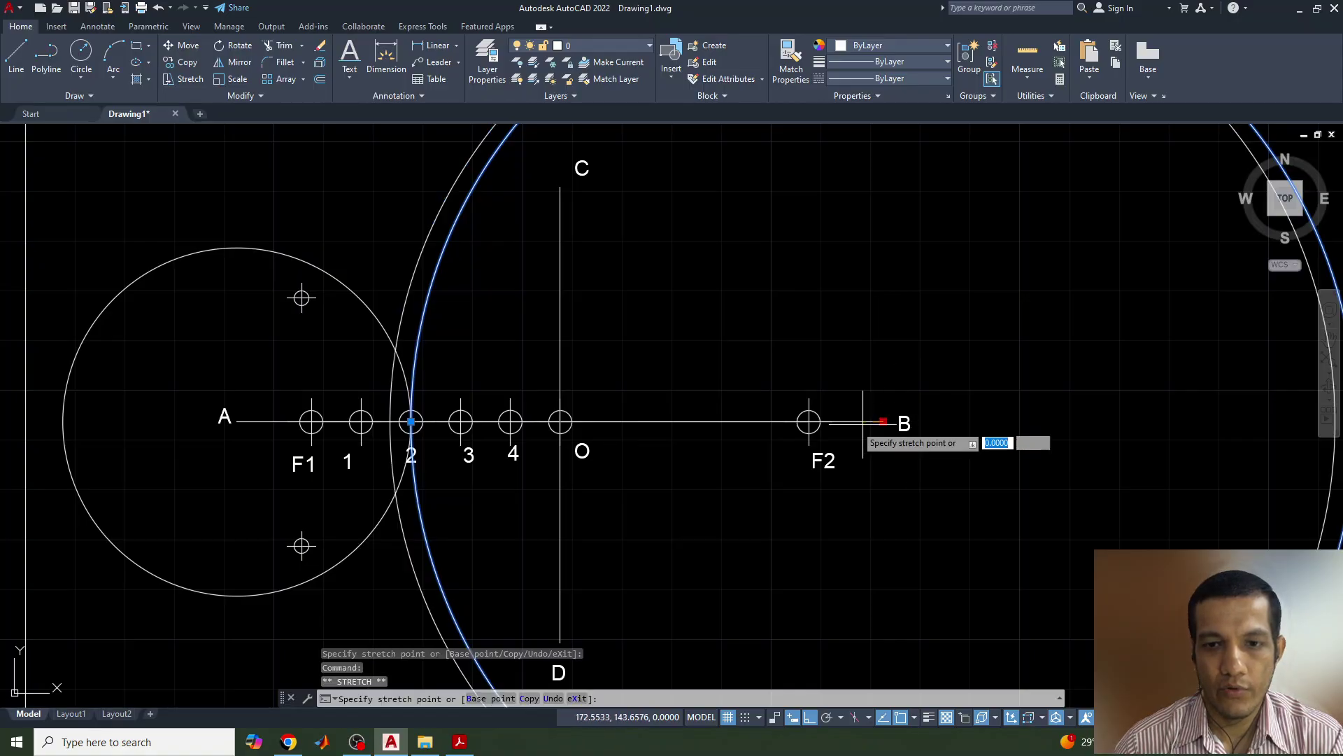
left_click(809, 421)
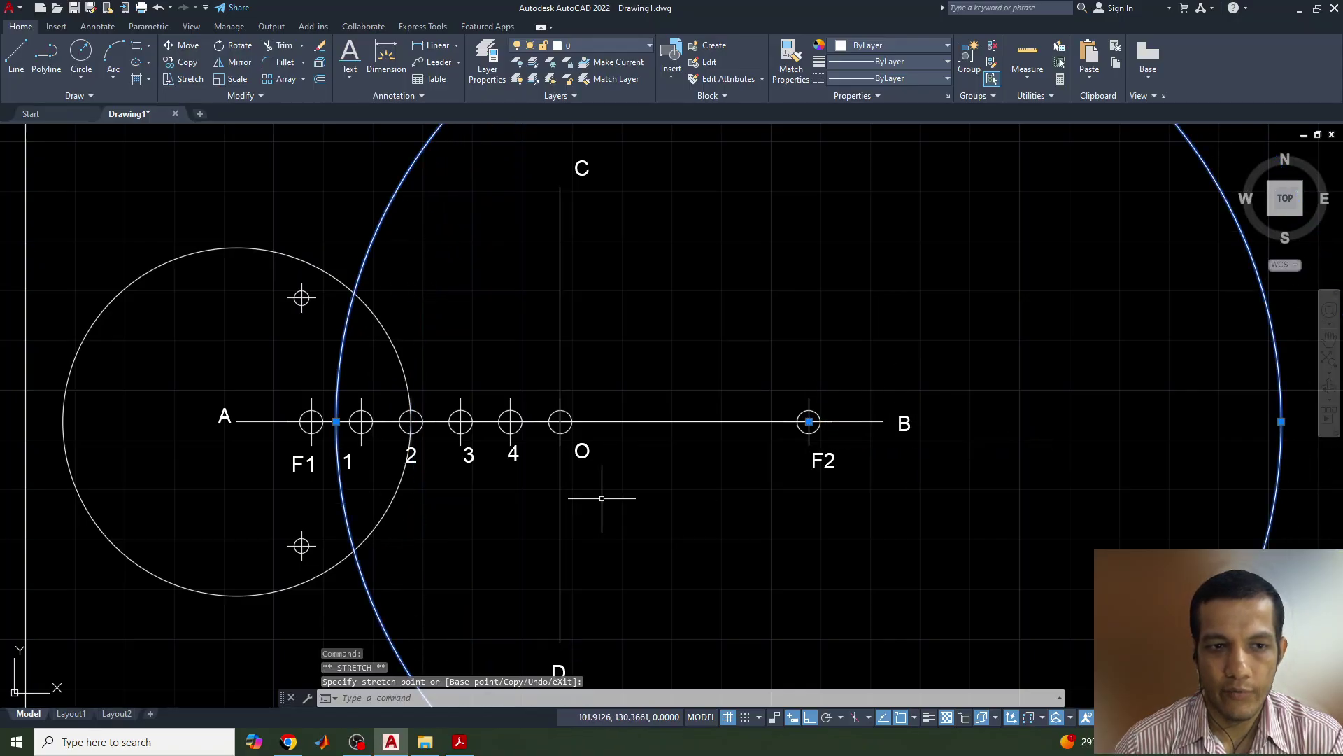
left_click(236, 248)
left_click(238, 422)
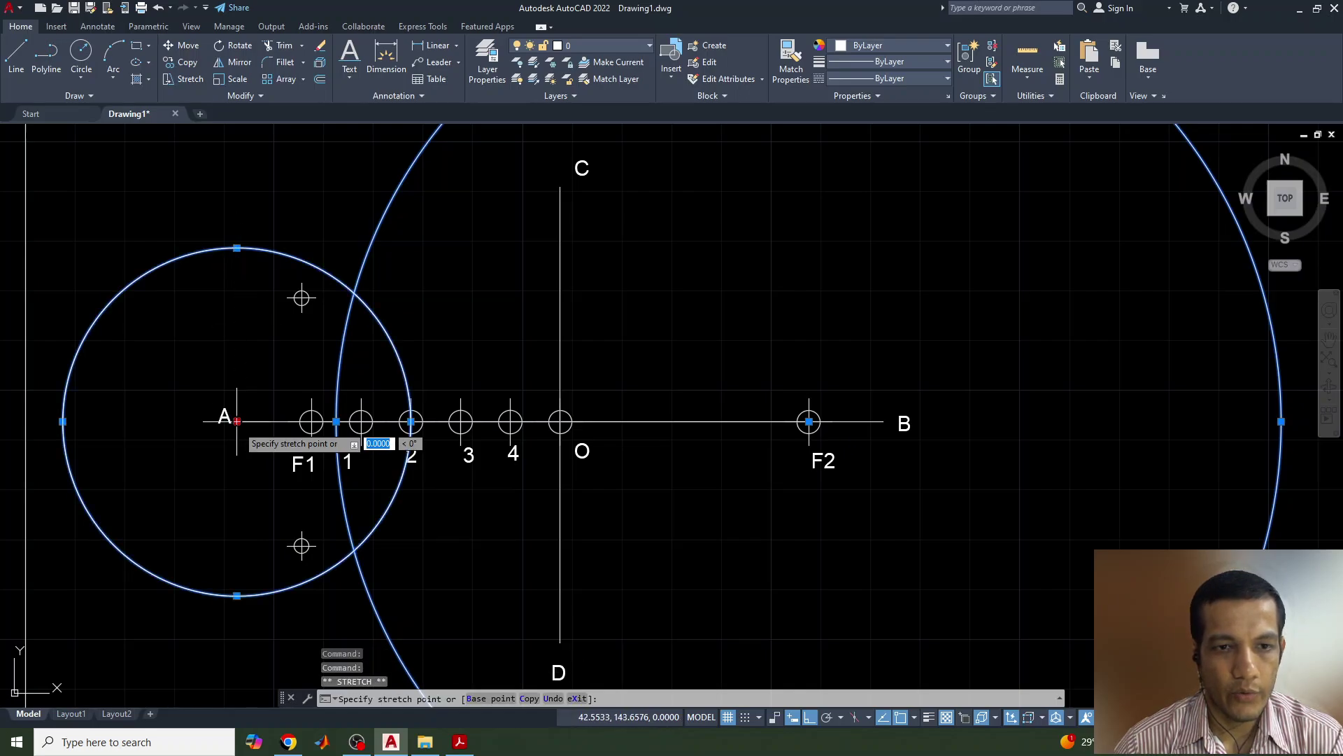
left_click(311, 422)
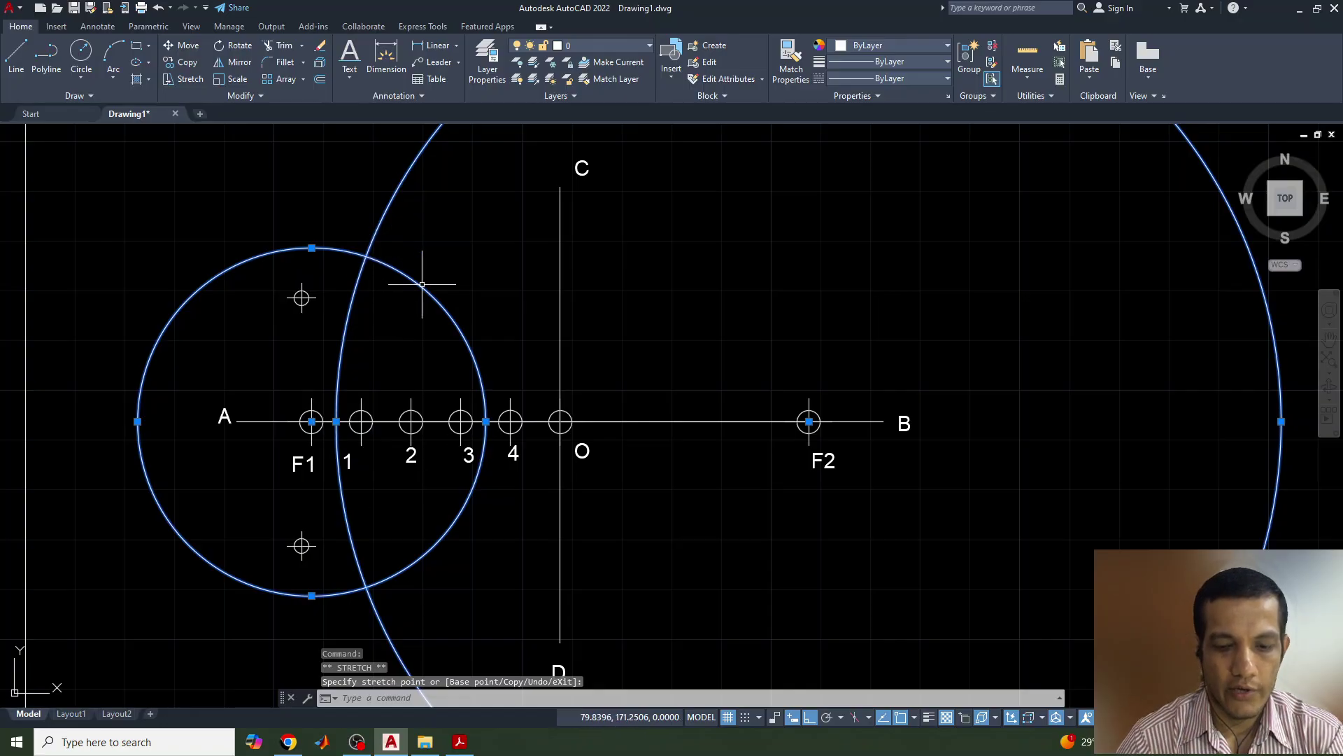
- Place points at the upper and lower intersections of the circles with radii A2 and B2
key("Escape")
type("po")
key("Return")
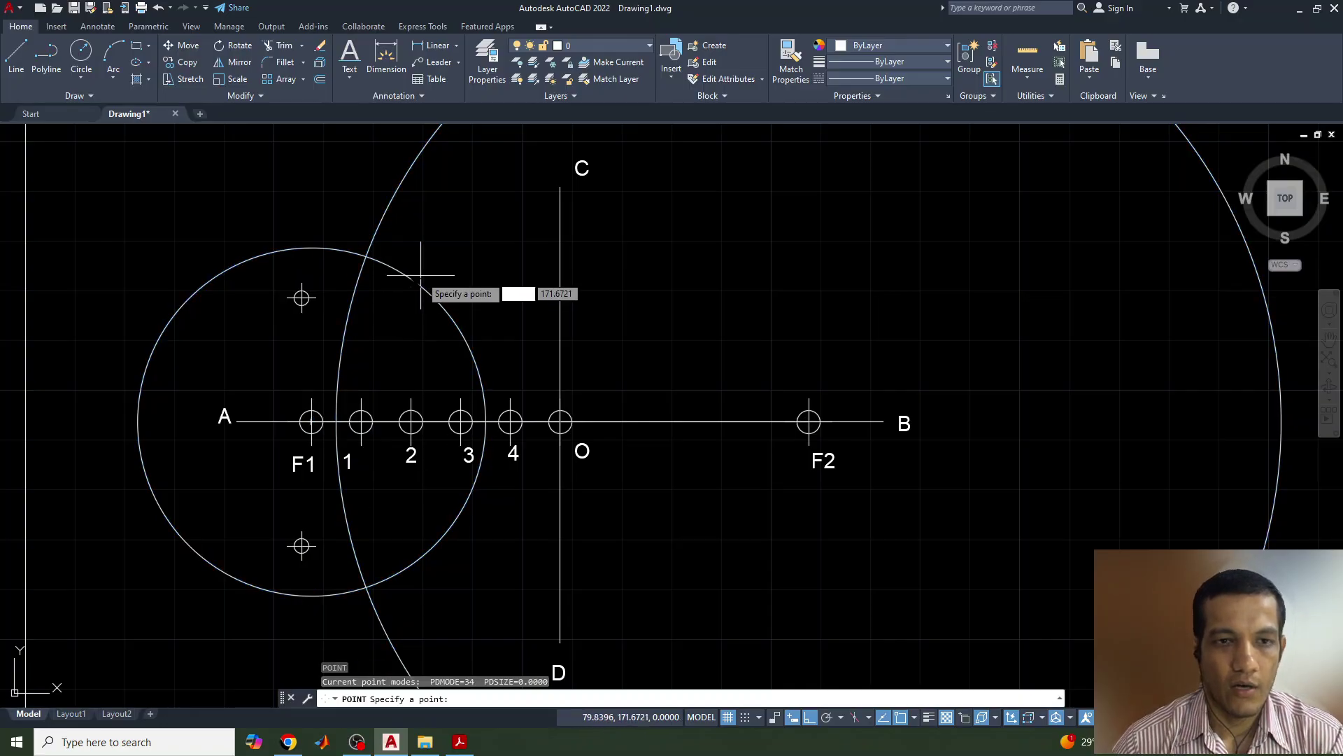
left_click(366, 257)
key("Return")
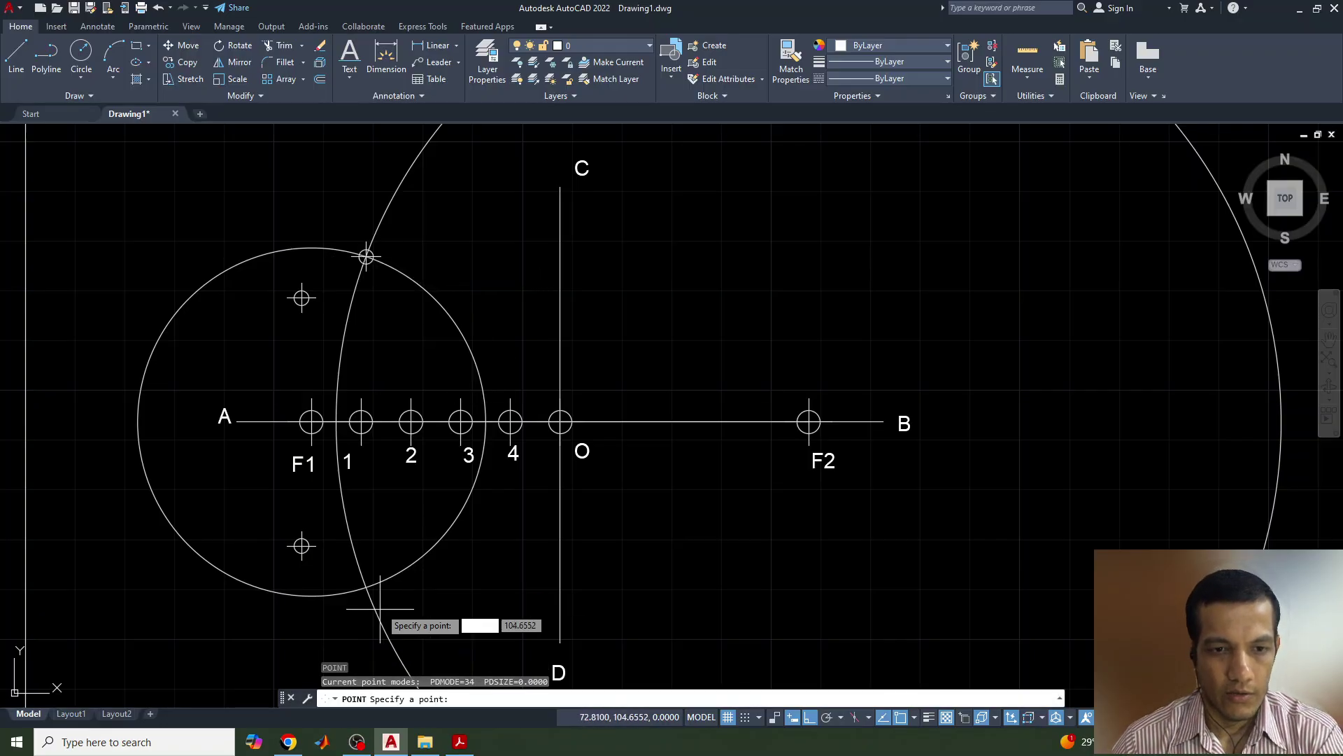
left_click(366, 587)
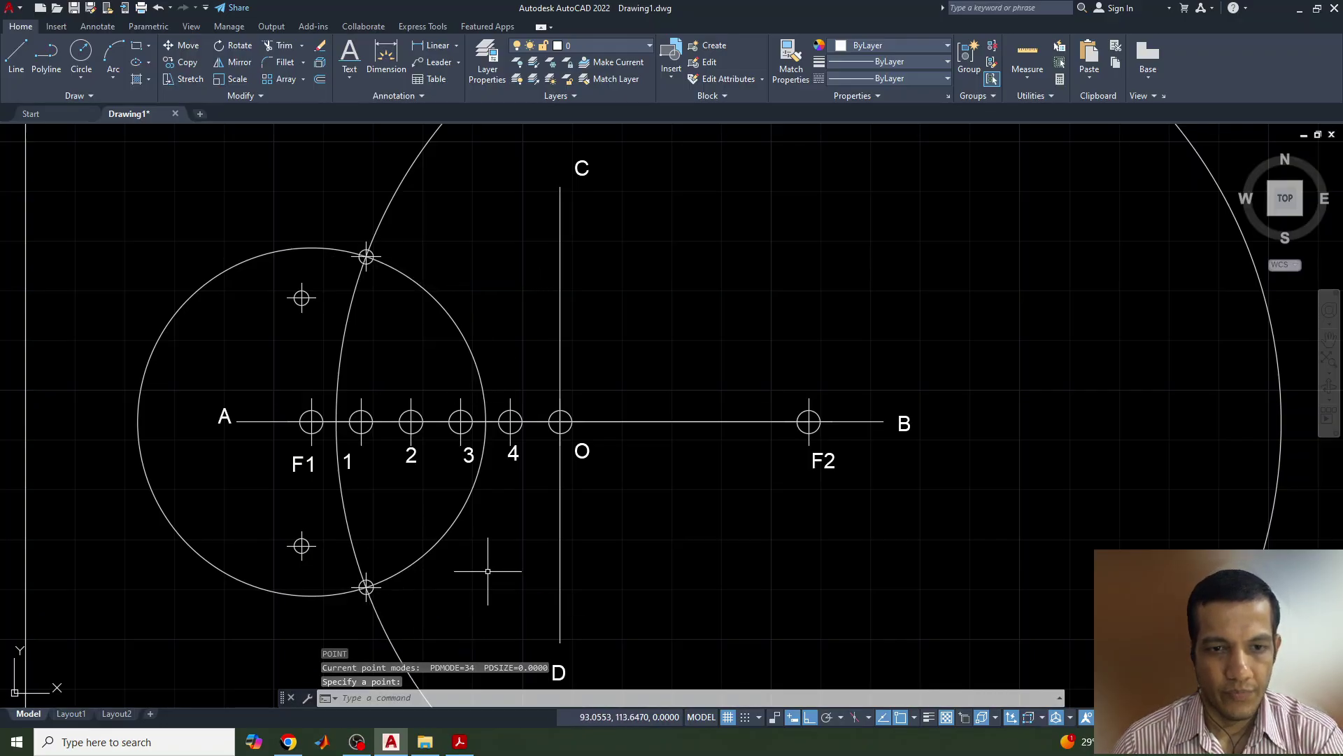
- Move the circles' centres back to A and B and resize both circles to pass through division point 3
left_click(468, 336)
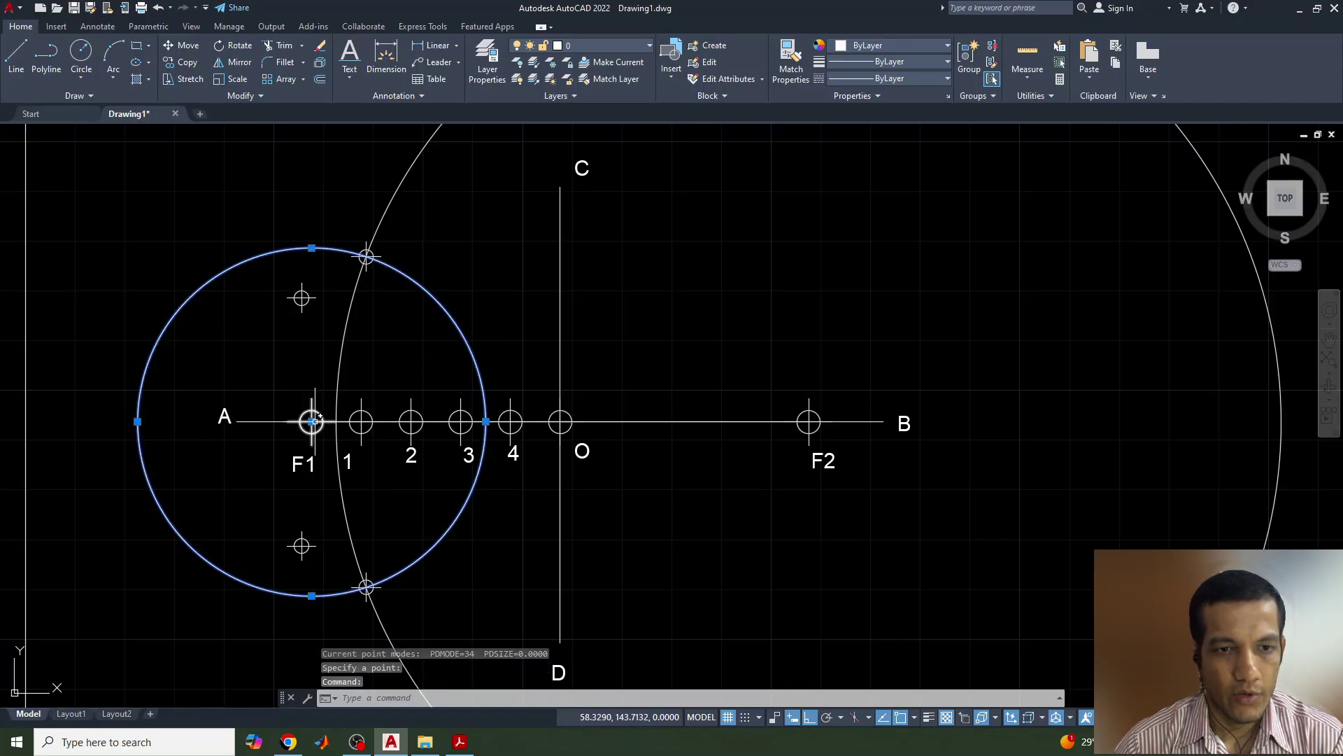
left_click(311, 421)
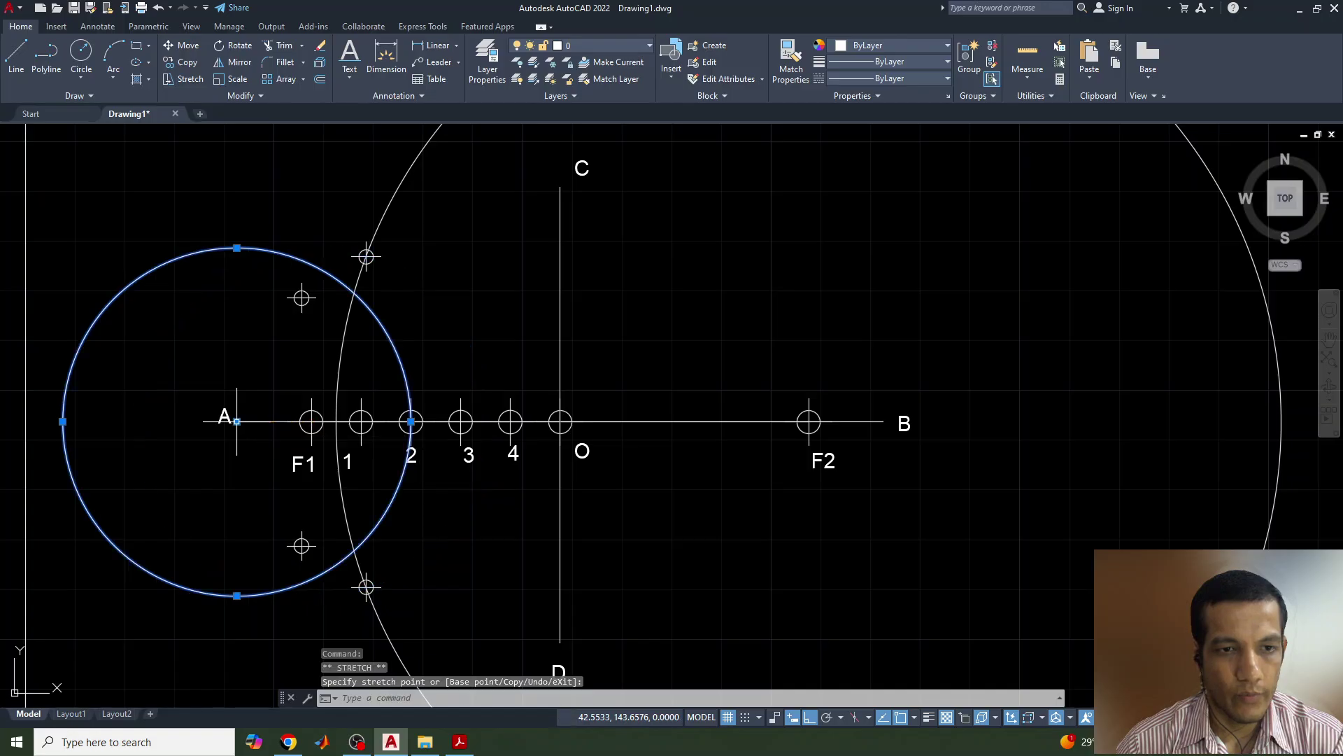
left_click(410, 421)
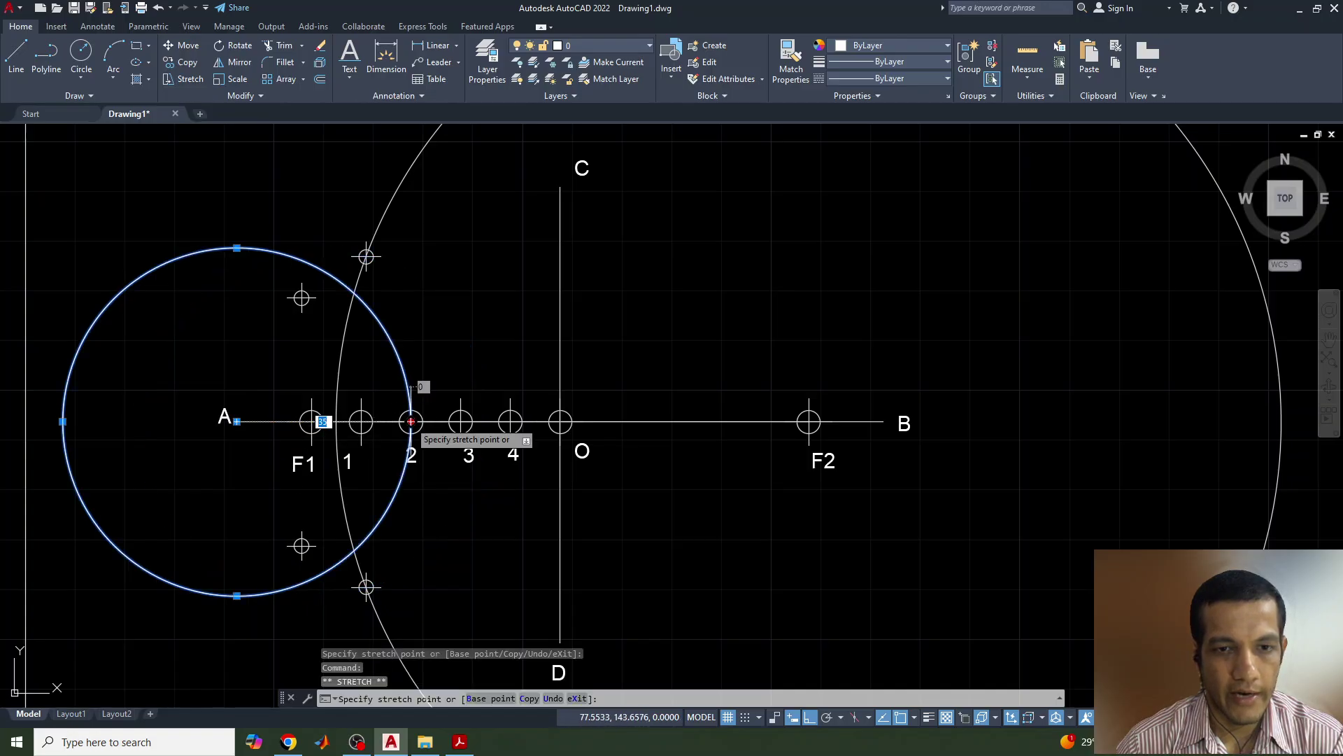
left_click(460, 421)
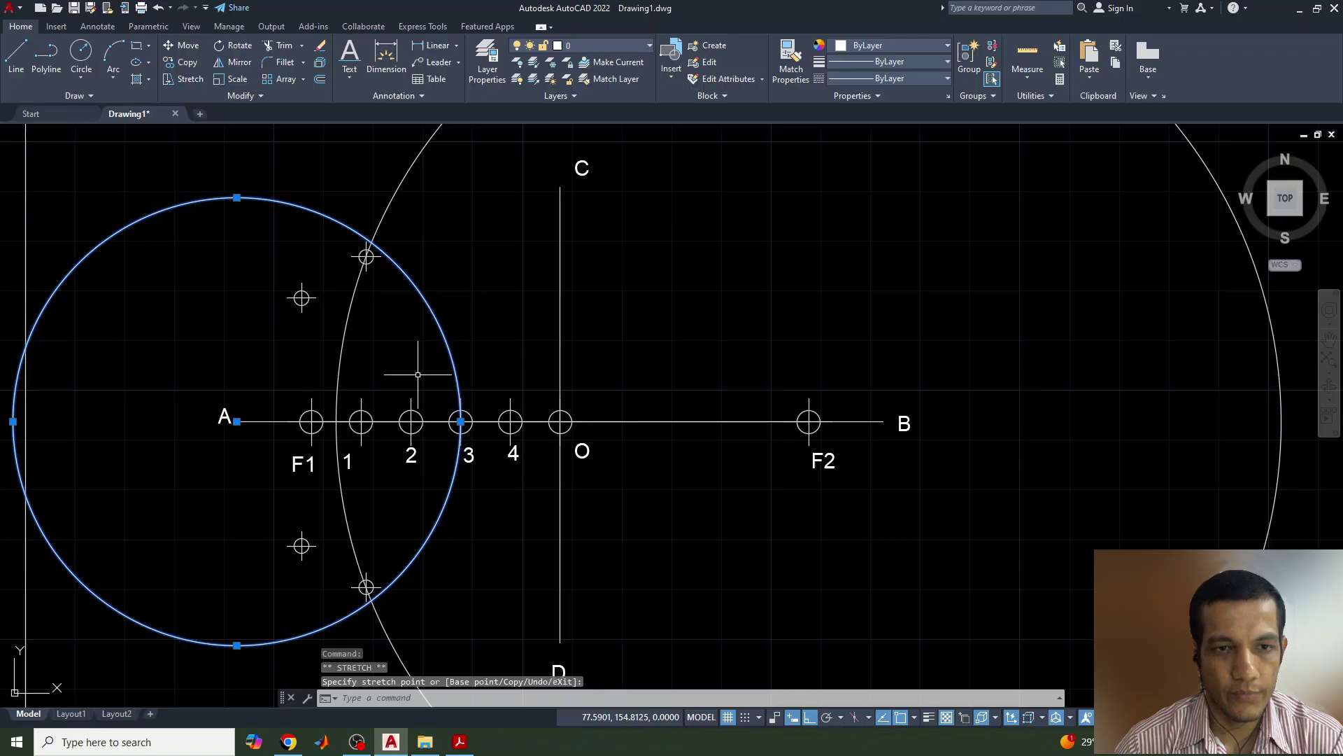
left_click(383, 220)
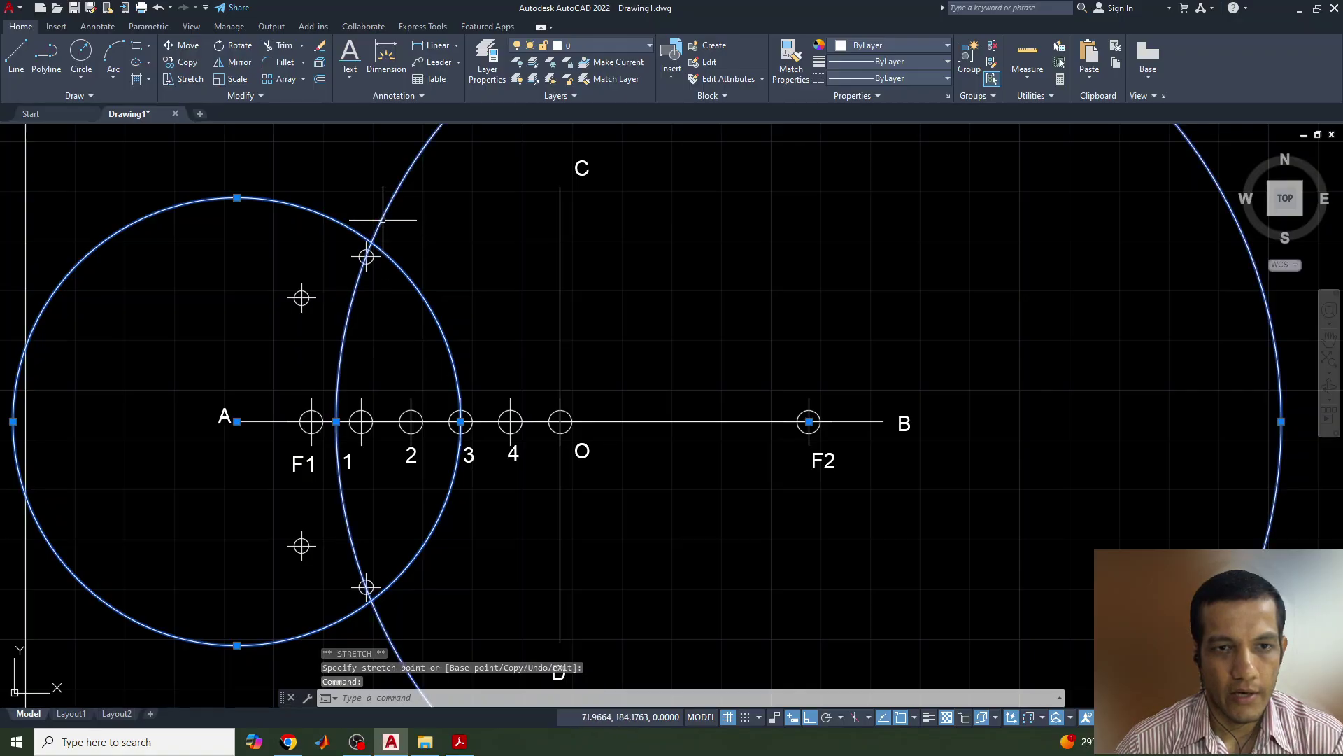
left_click(809, 421)
left_click(883, 423)
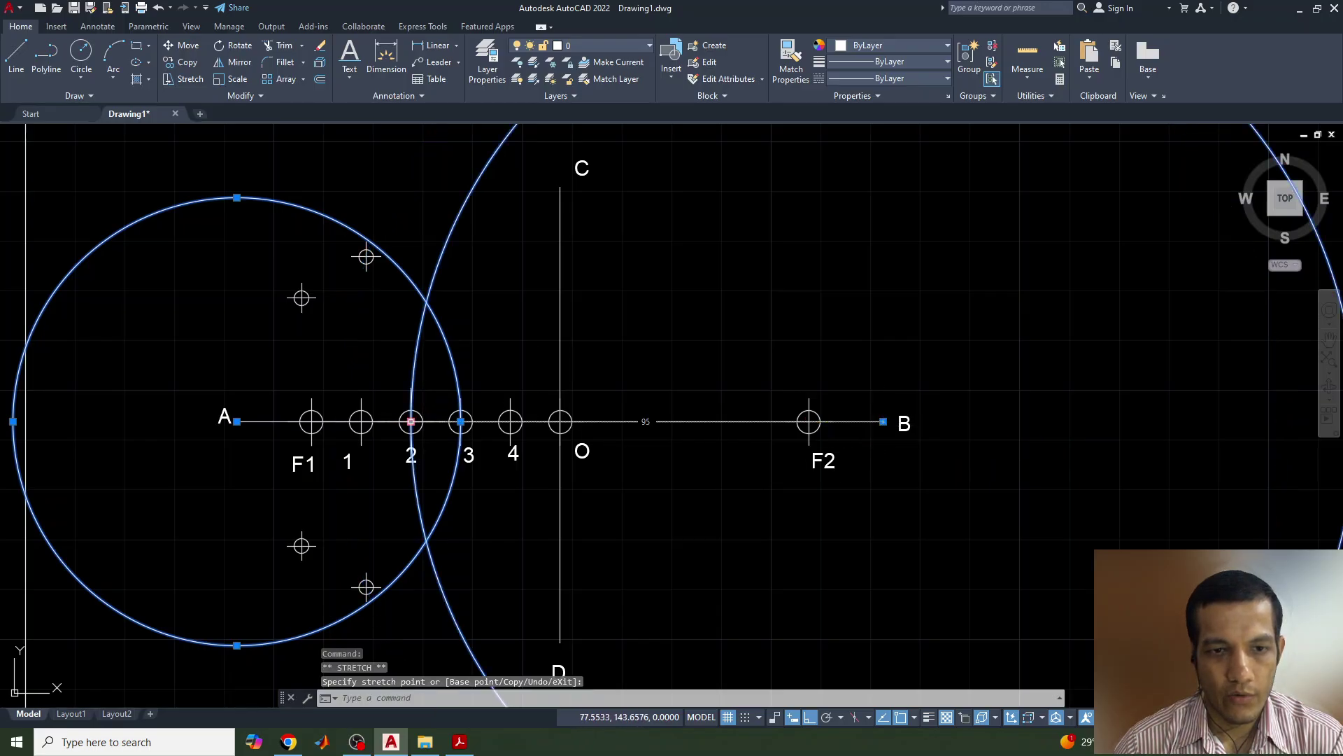
left_click(461, 421)
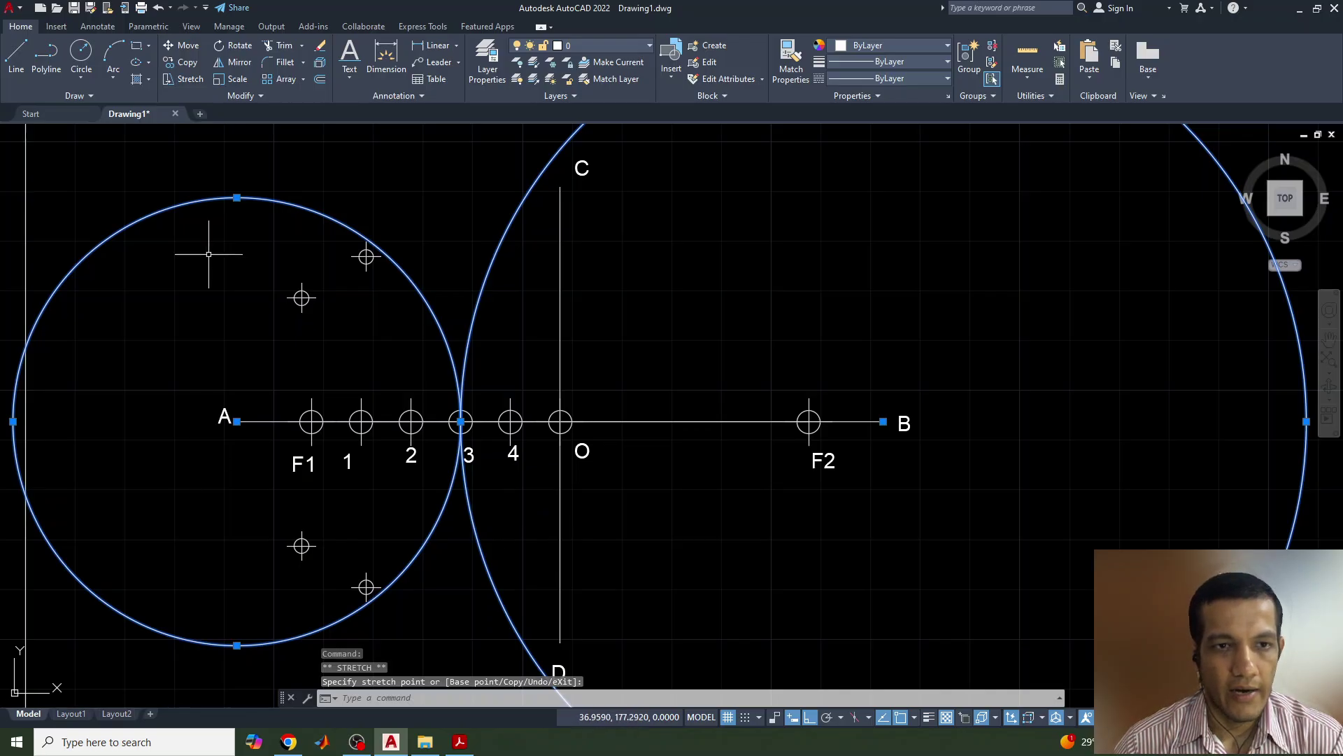
- Move the smaller circle's centre from A to F1 and the larger circle's centre from B to F2
key("Escape")
left_click(253, 198)
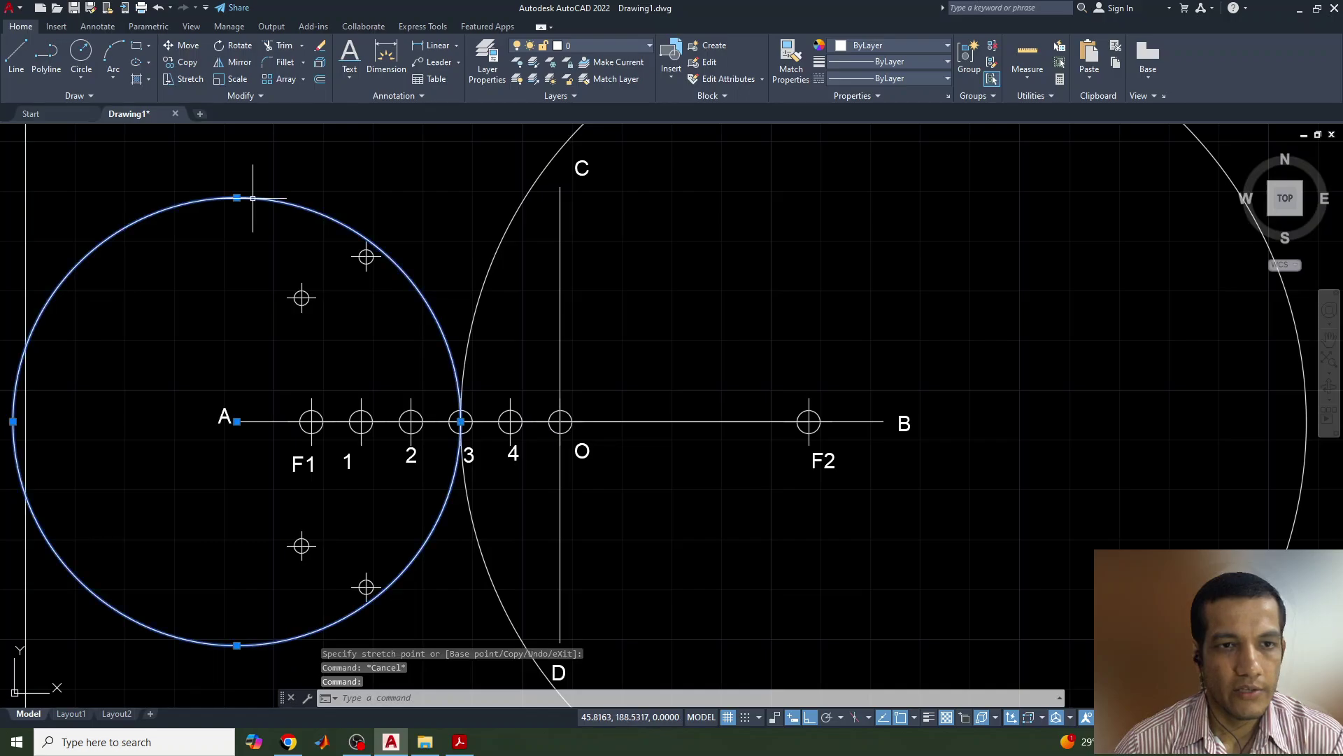
left_click(237, 422)
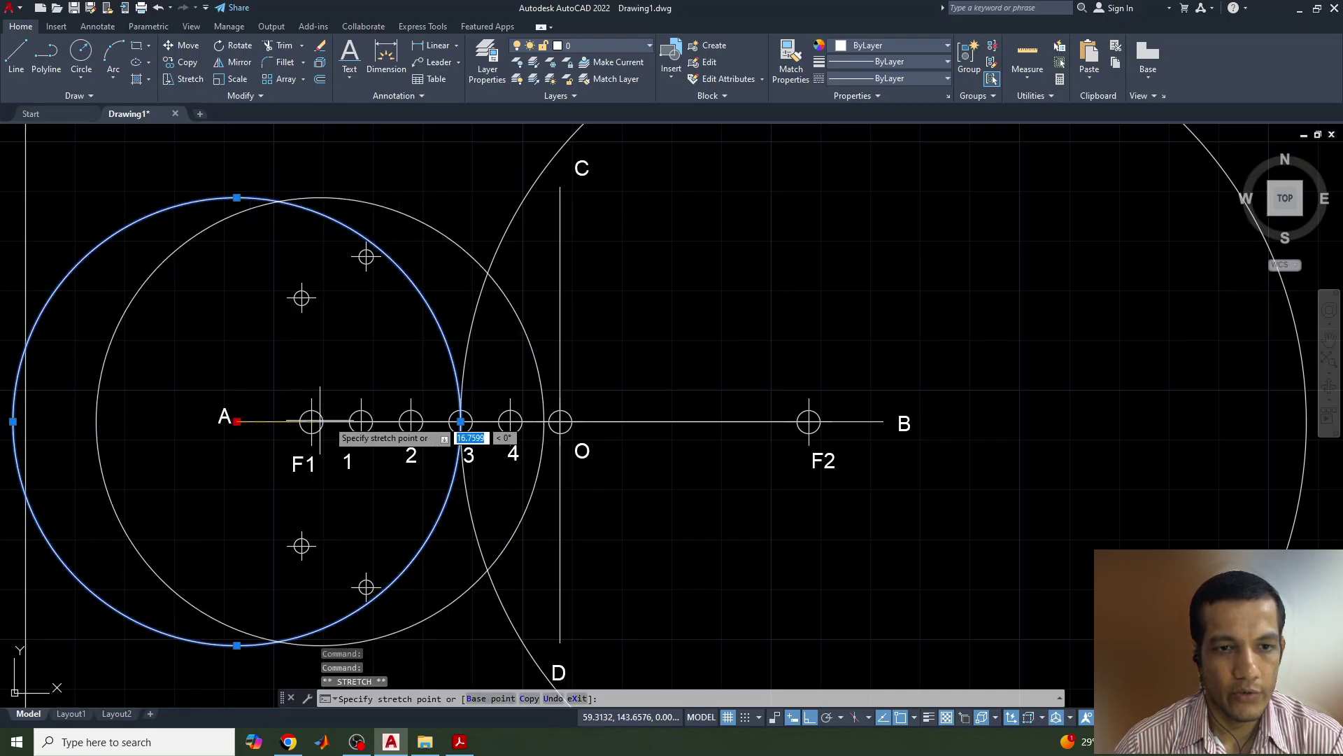
left_click(311, 421)
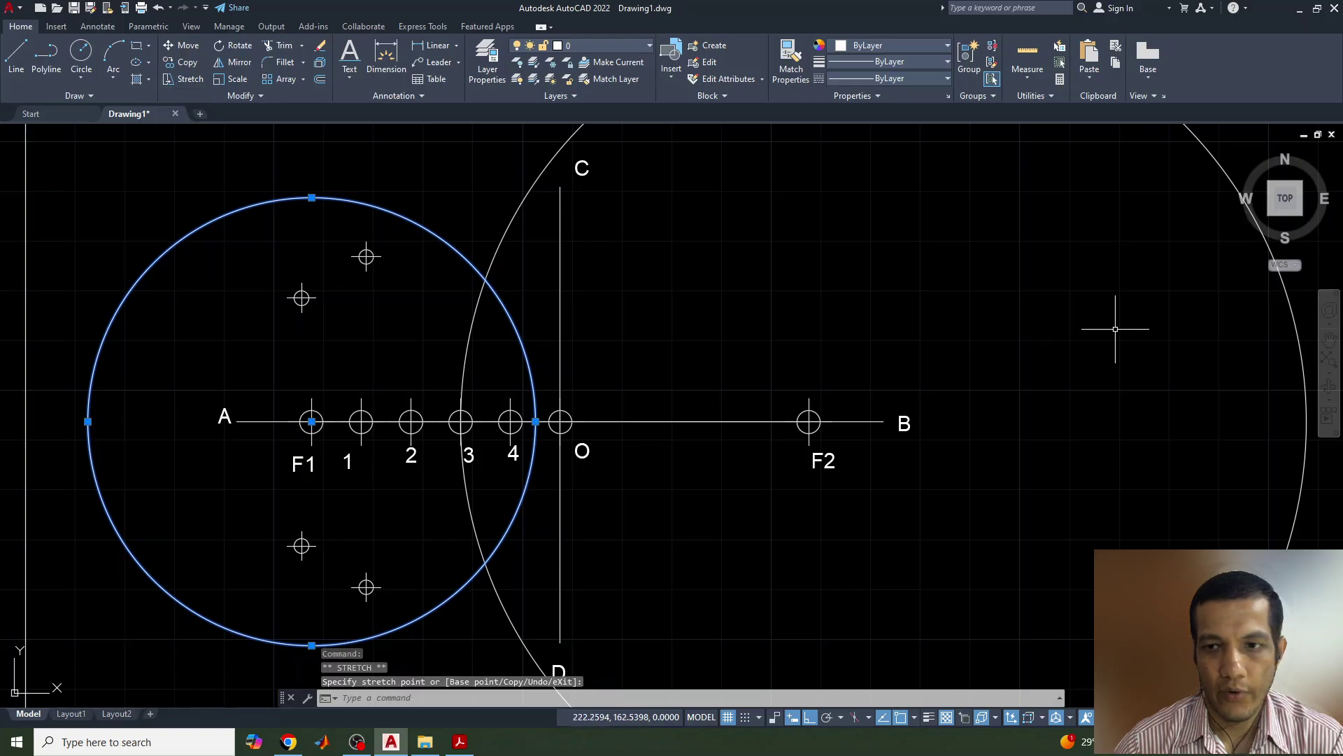
left_click(526, 200)
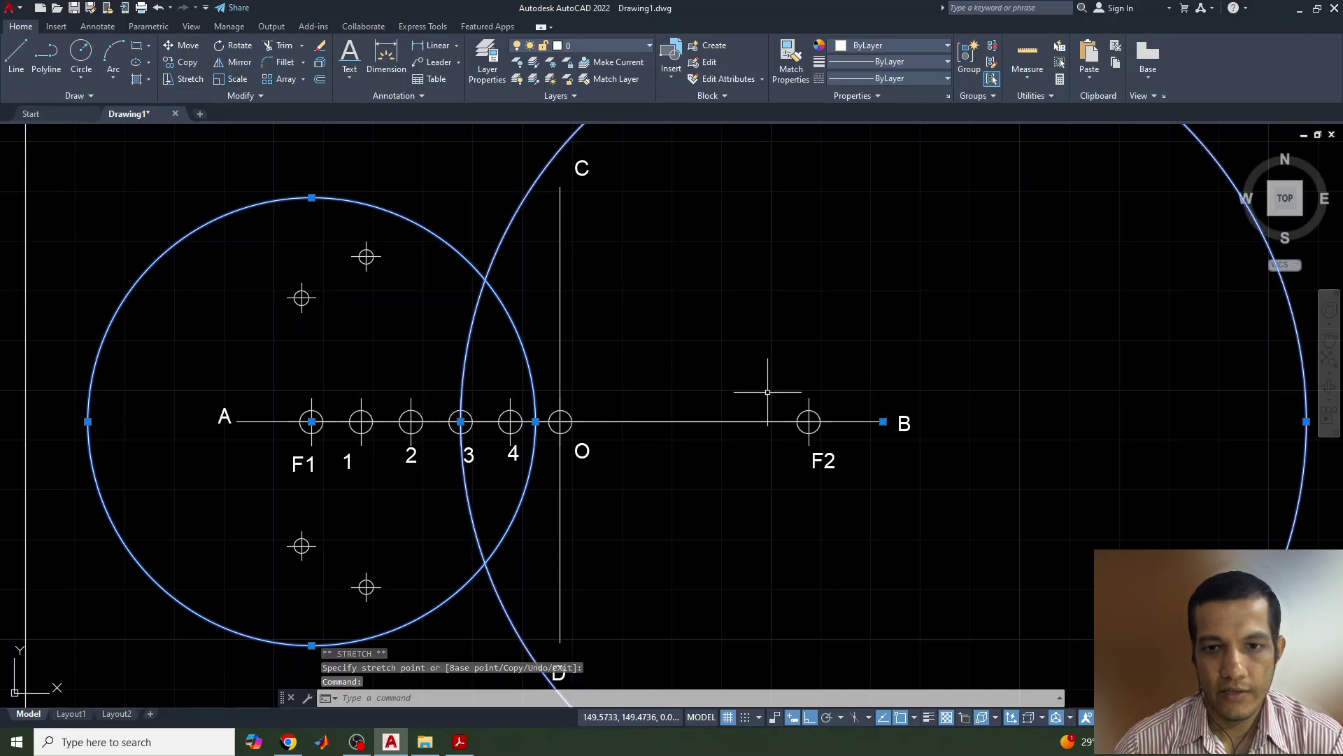
left_click(871, 419)
left_click(884, 421)
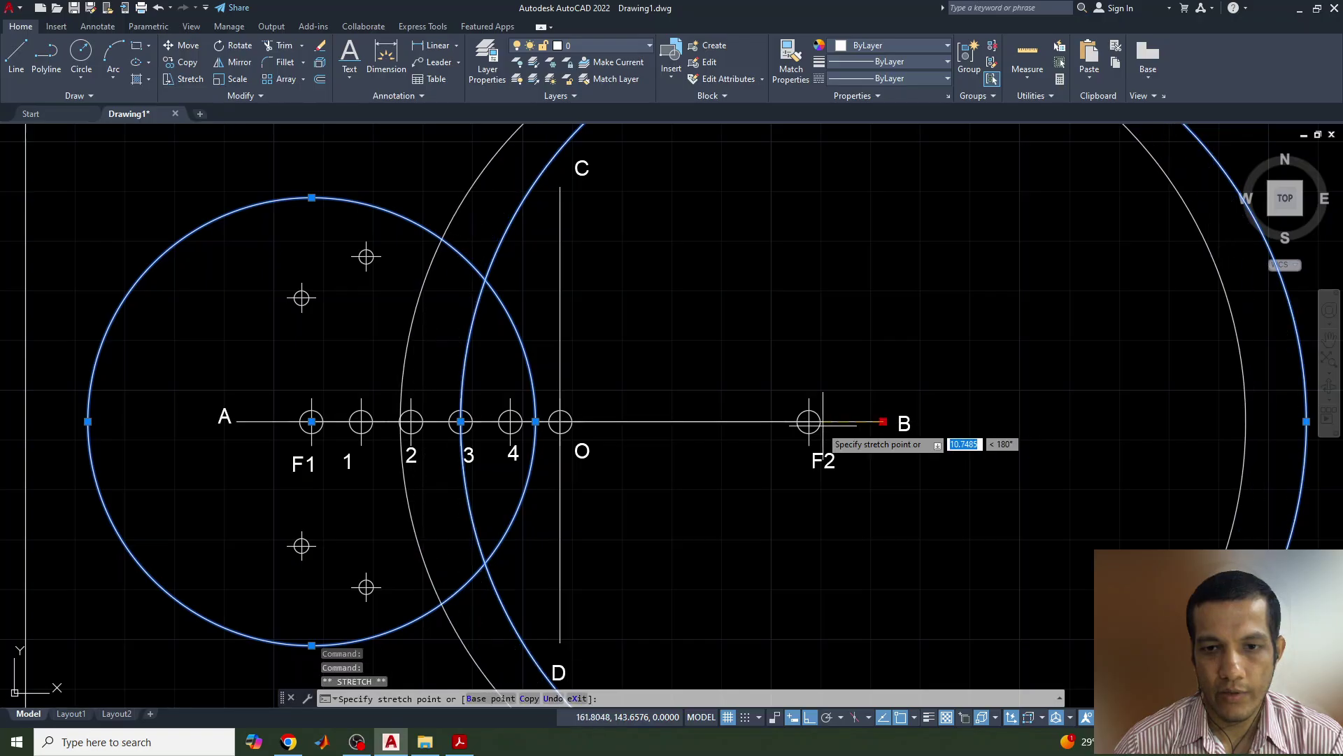
key("Escape")
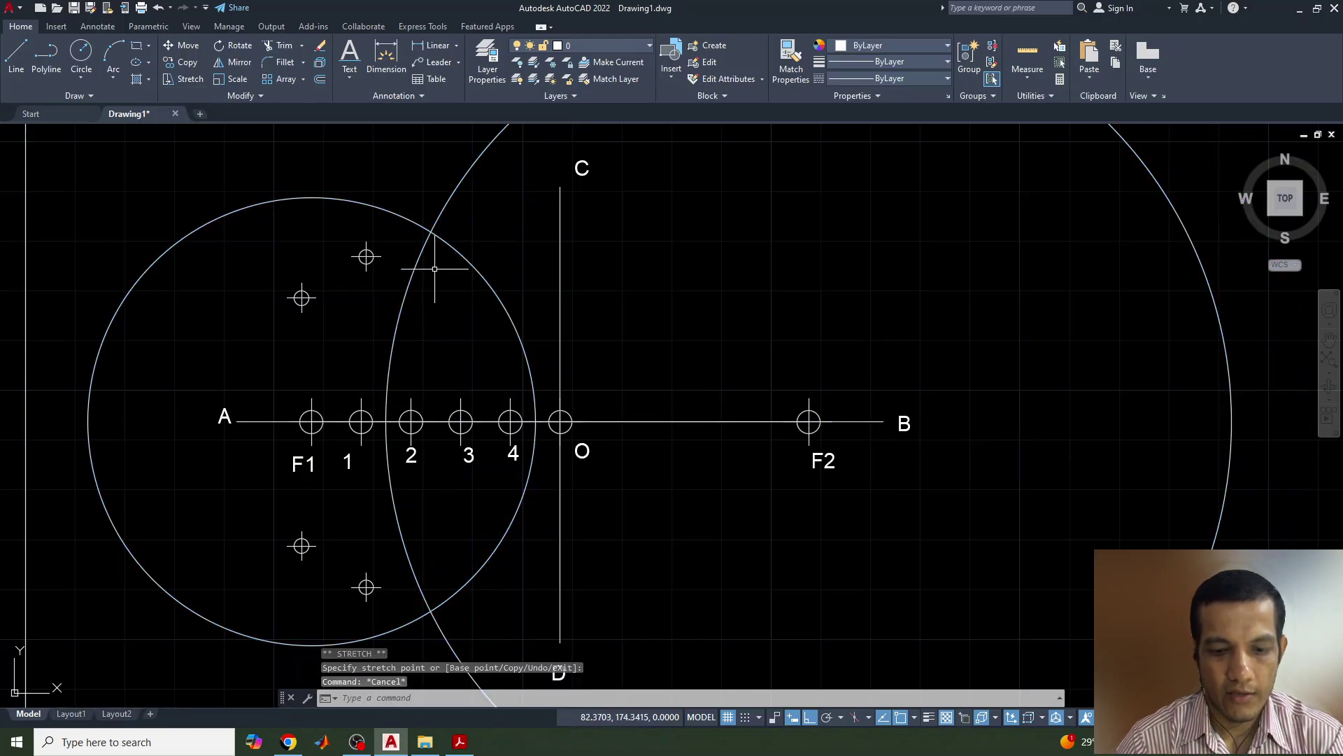
- Place points at the upper and lower intersections of the circles with radii A3 and B3
type("po")
key("Return")
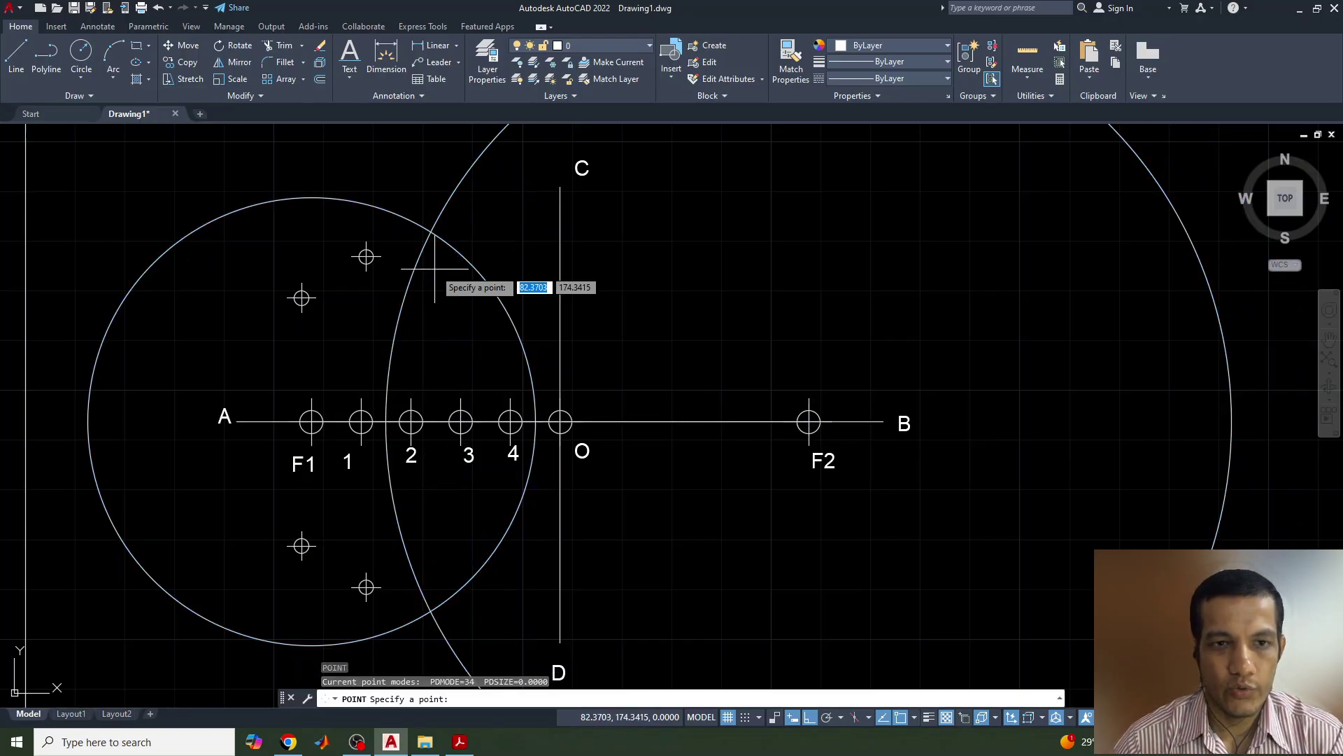
left_click(430, 232)
key("Return")
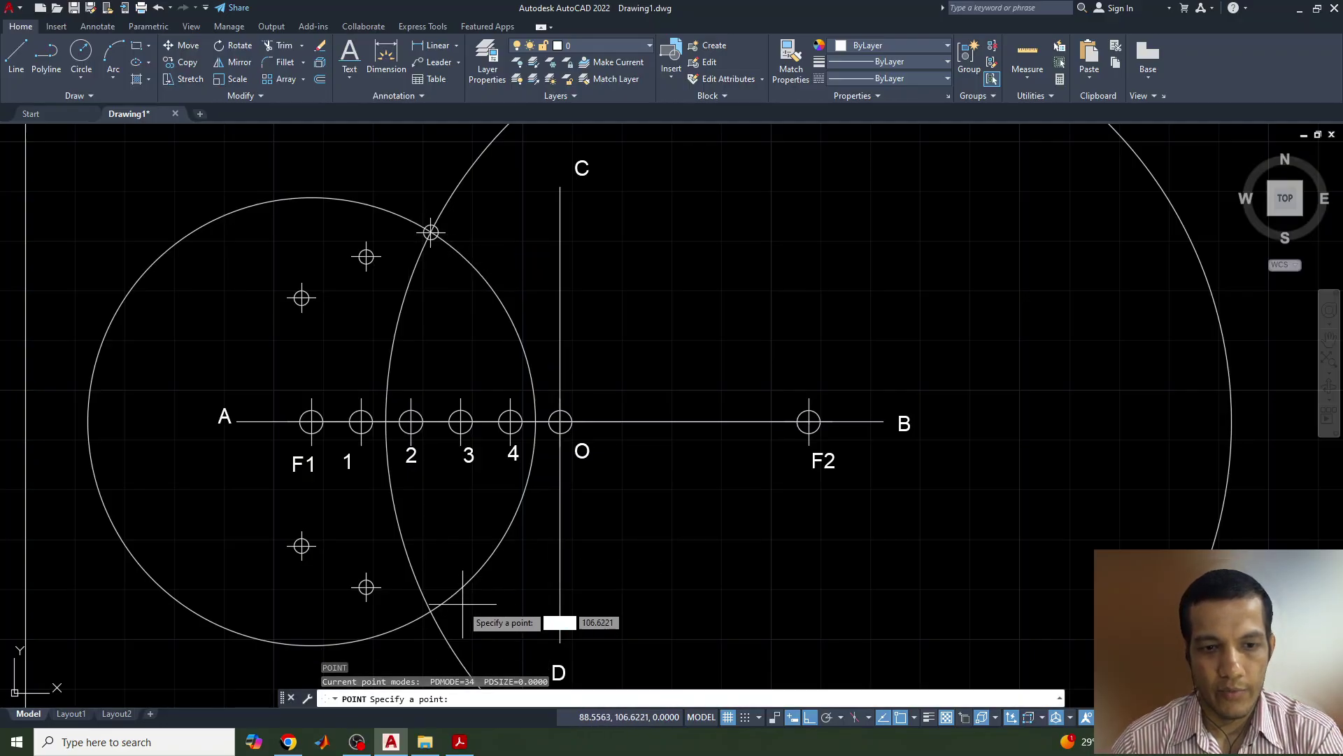
left_click(431, 611)
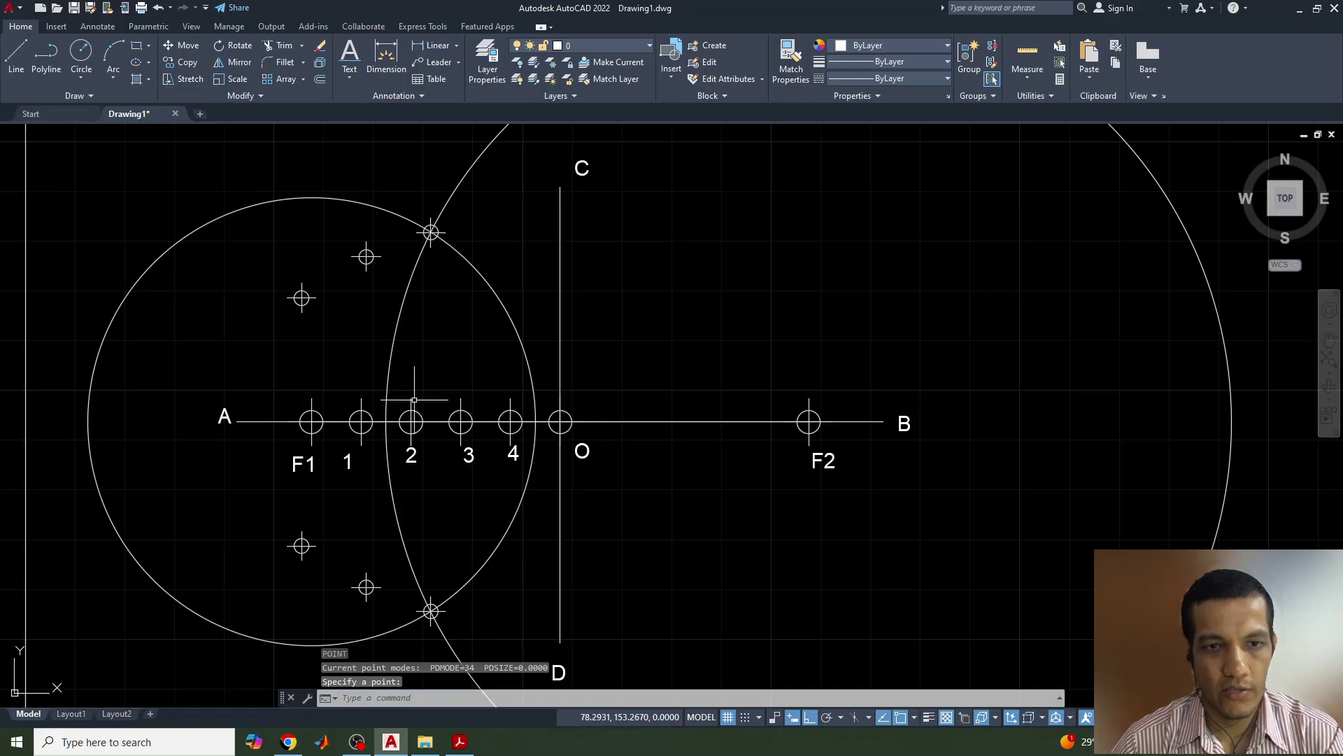
- Move the smaller circle's centre from F1 to A and resize the circle to pass through division point 4
left_click(474, 276)
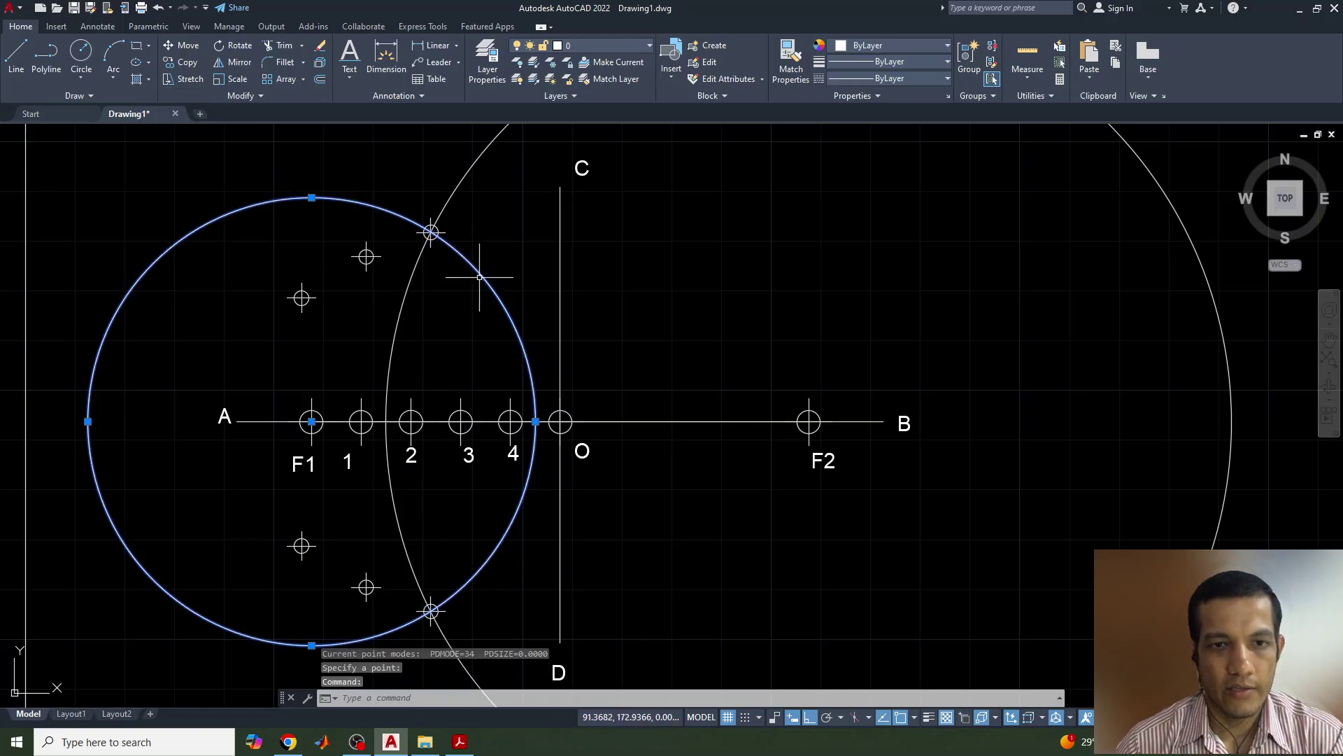
left_click(311, 421)
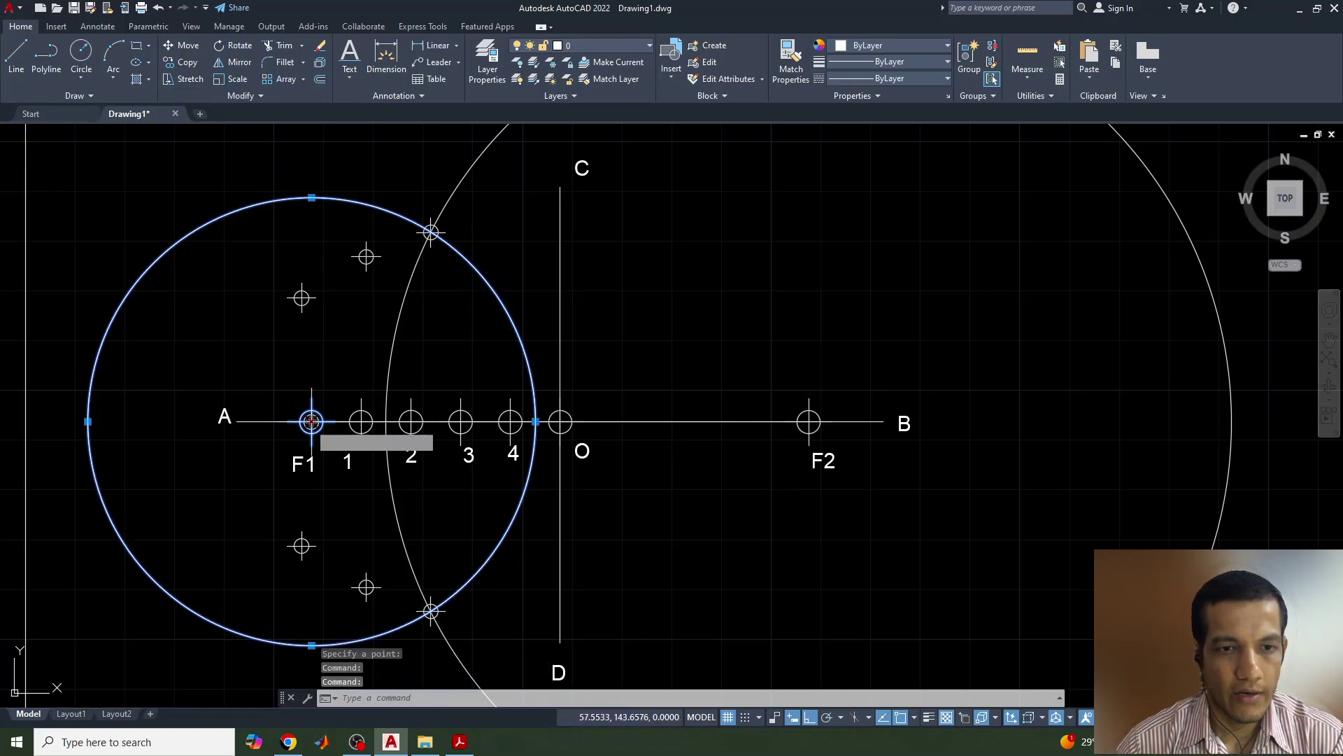
left_click(237, 421)
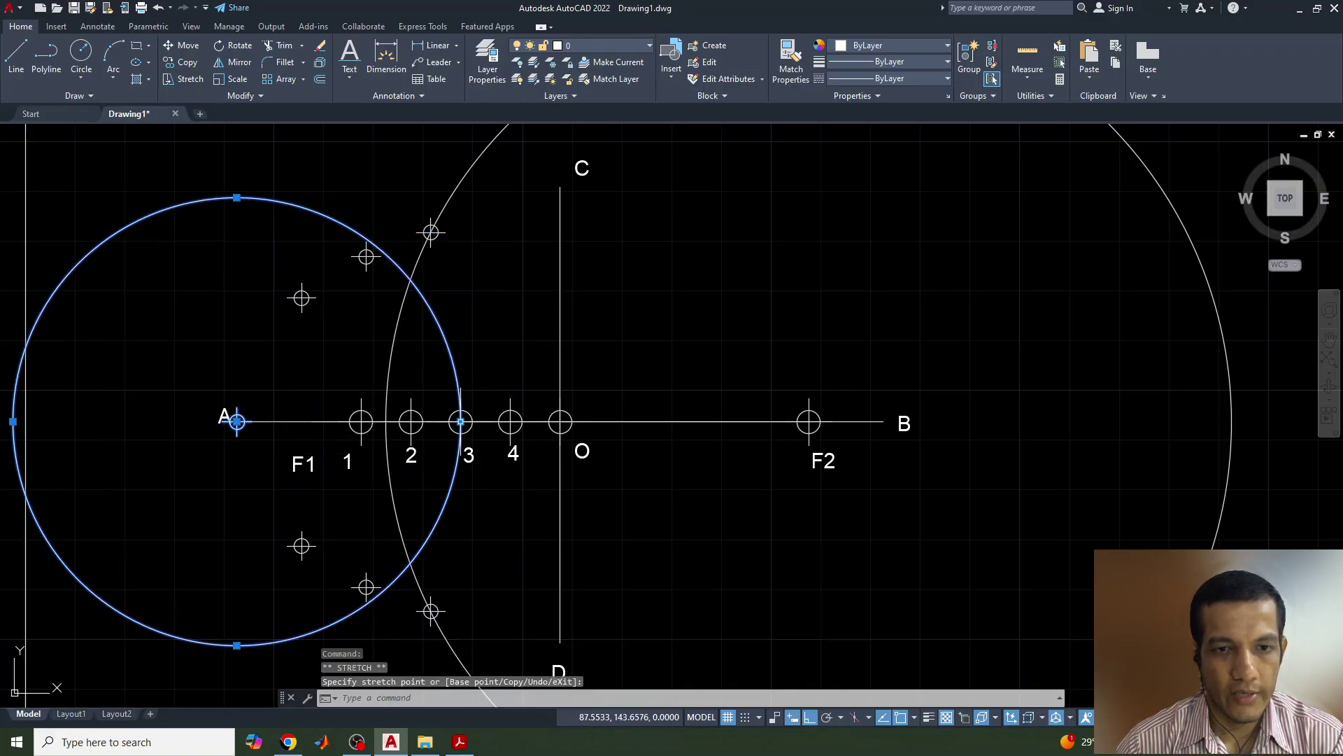
left_click(460, 422)
left_click(510, 421)
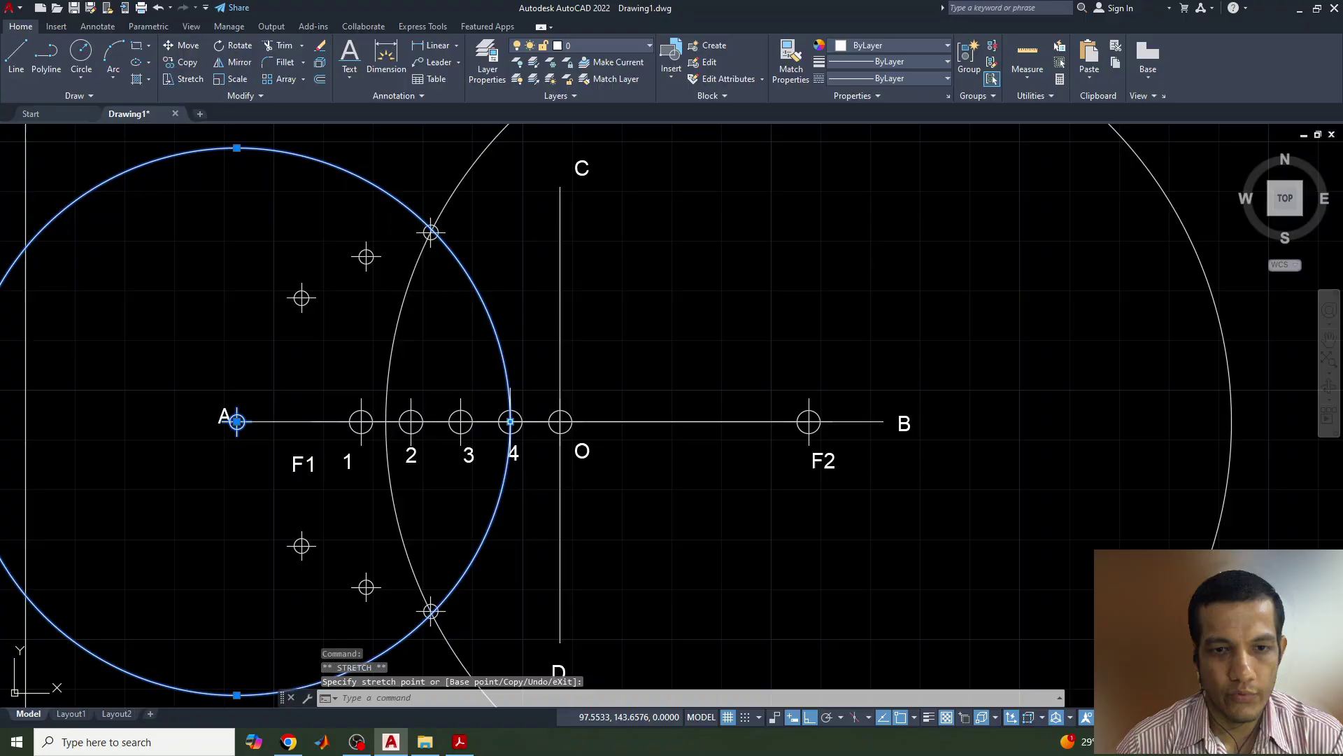
- Move the larger circle's centre from F2 to B and resize the circle to pass through division point 4
left_click(404, 301)
left_click(808, 421)
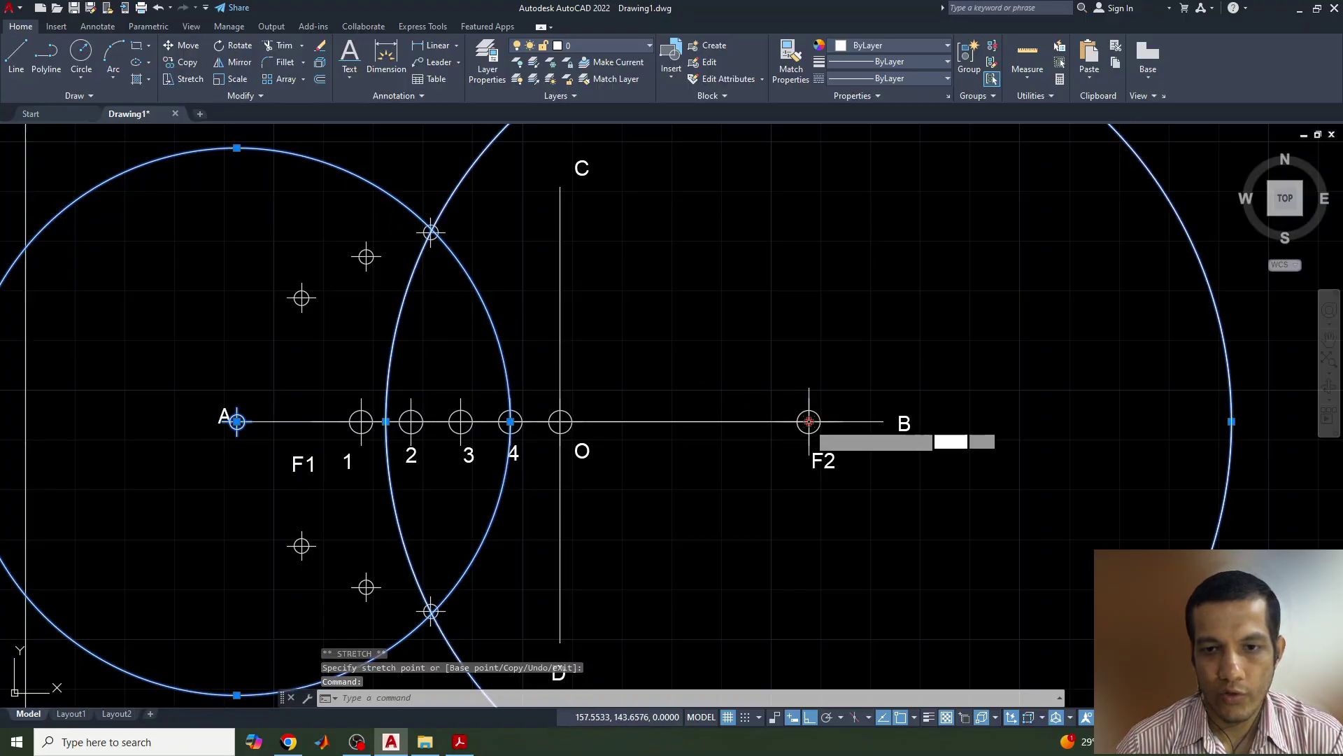
left_click(883, 421)
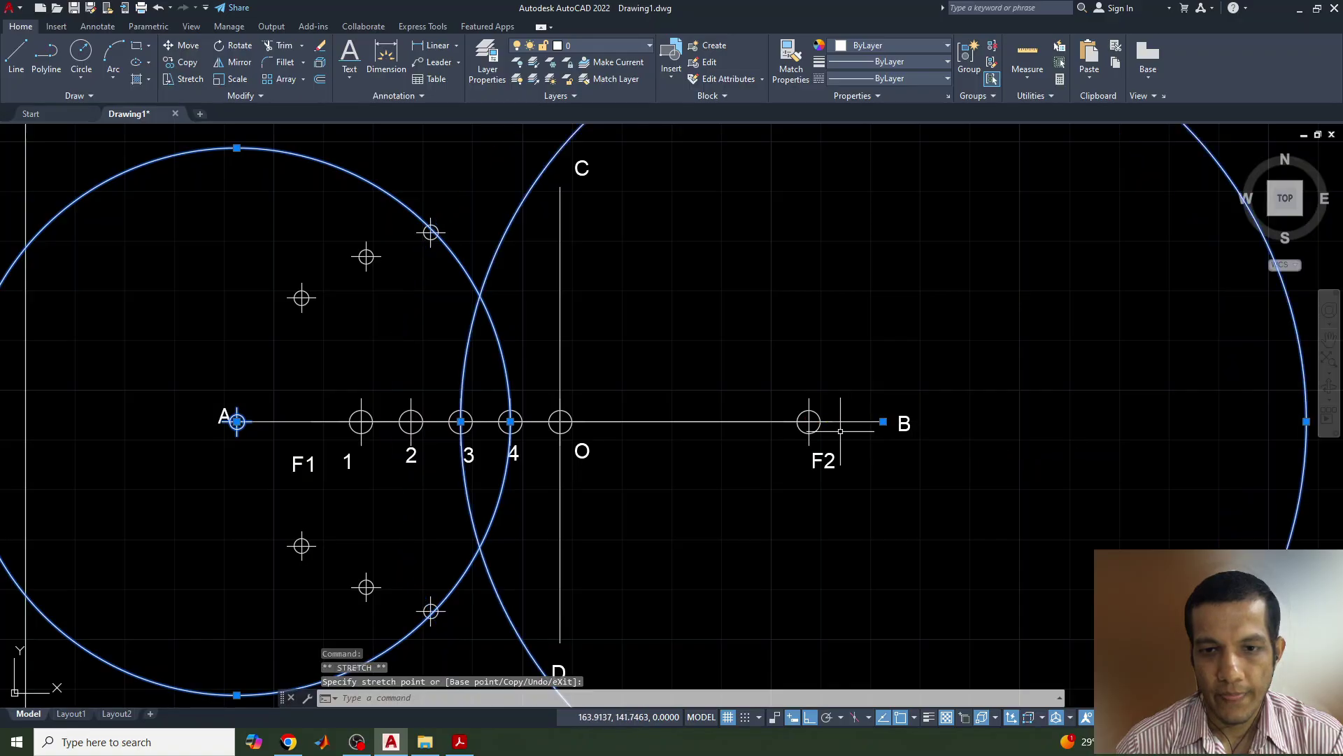
left_click(460, 421)
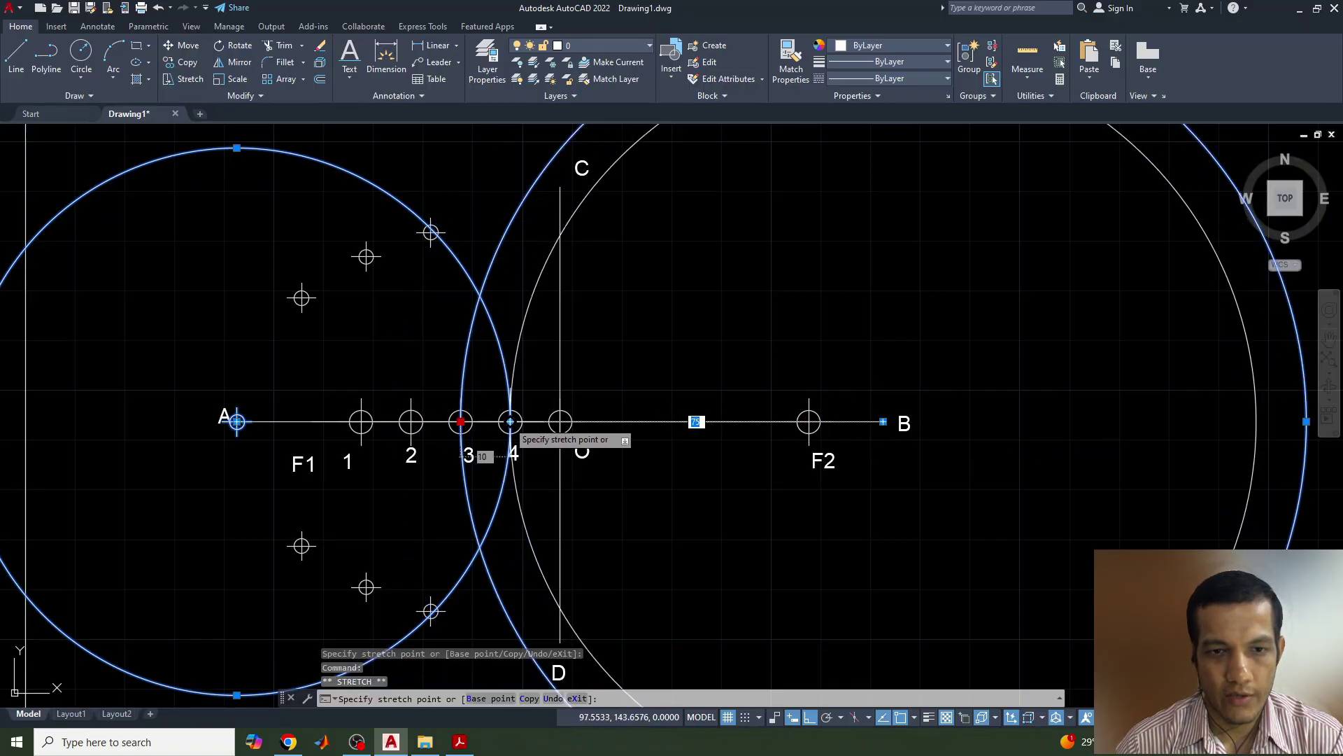
left_click(510, 422)
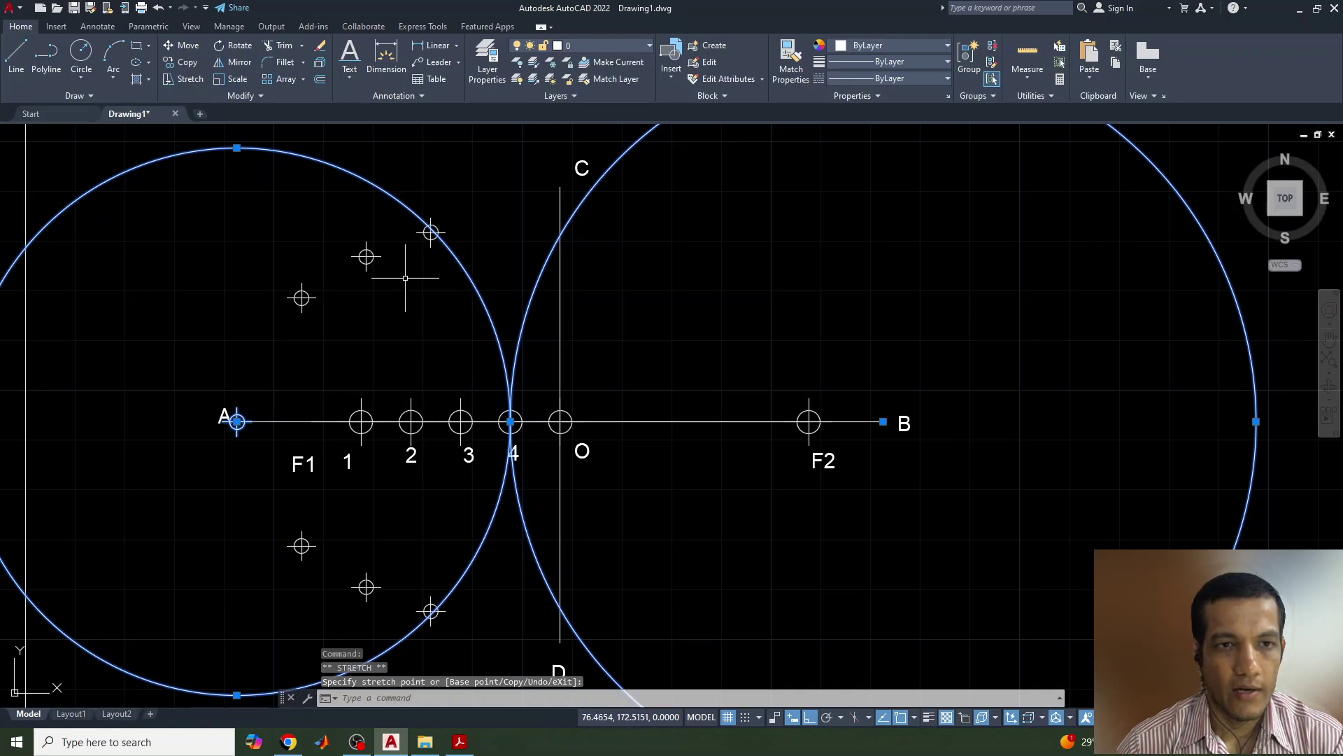
- Move the centre of the circle at A to F1 and the centre of the circle at B to F2
left_click(237, 421)
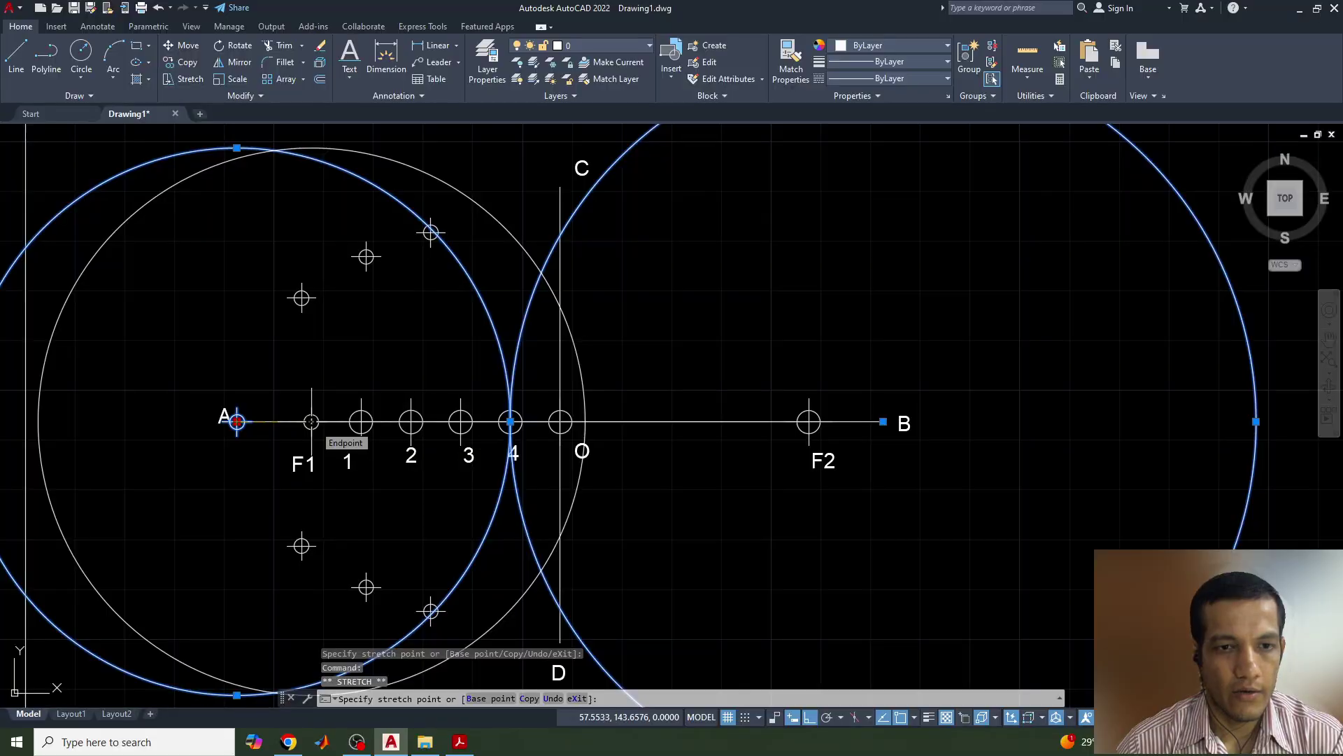
left_click(312, 422)
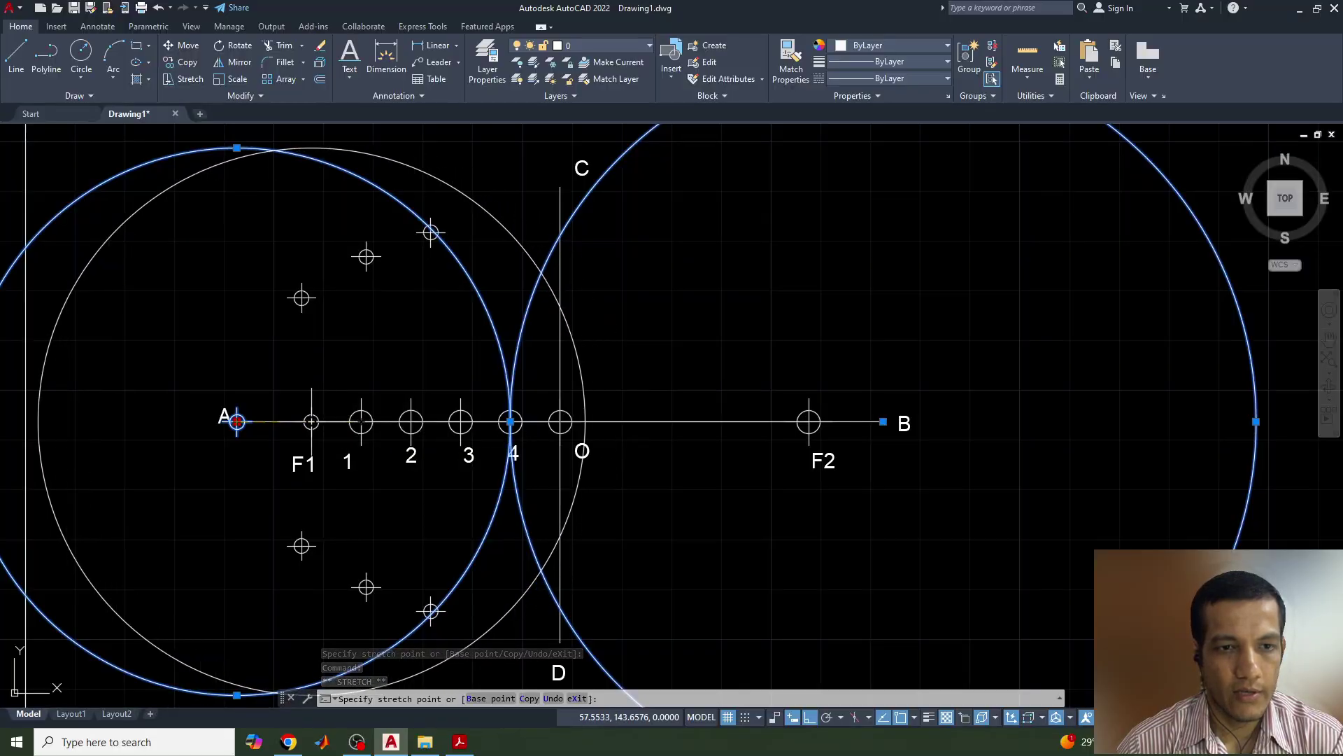
key("Escape")
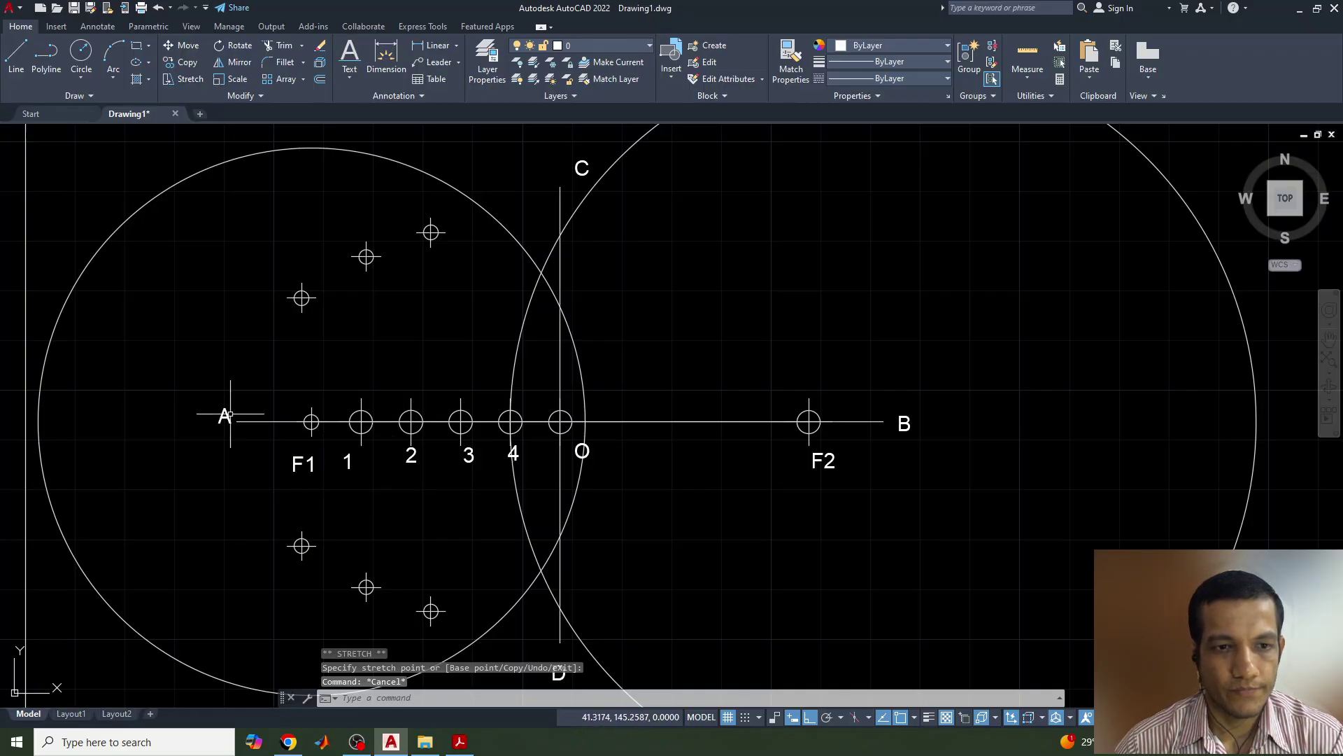
left_click(452, 188)
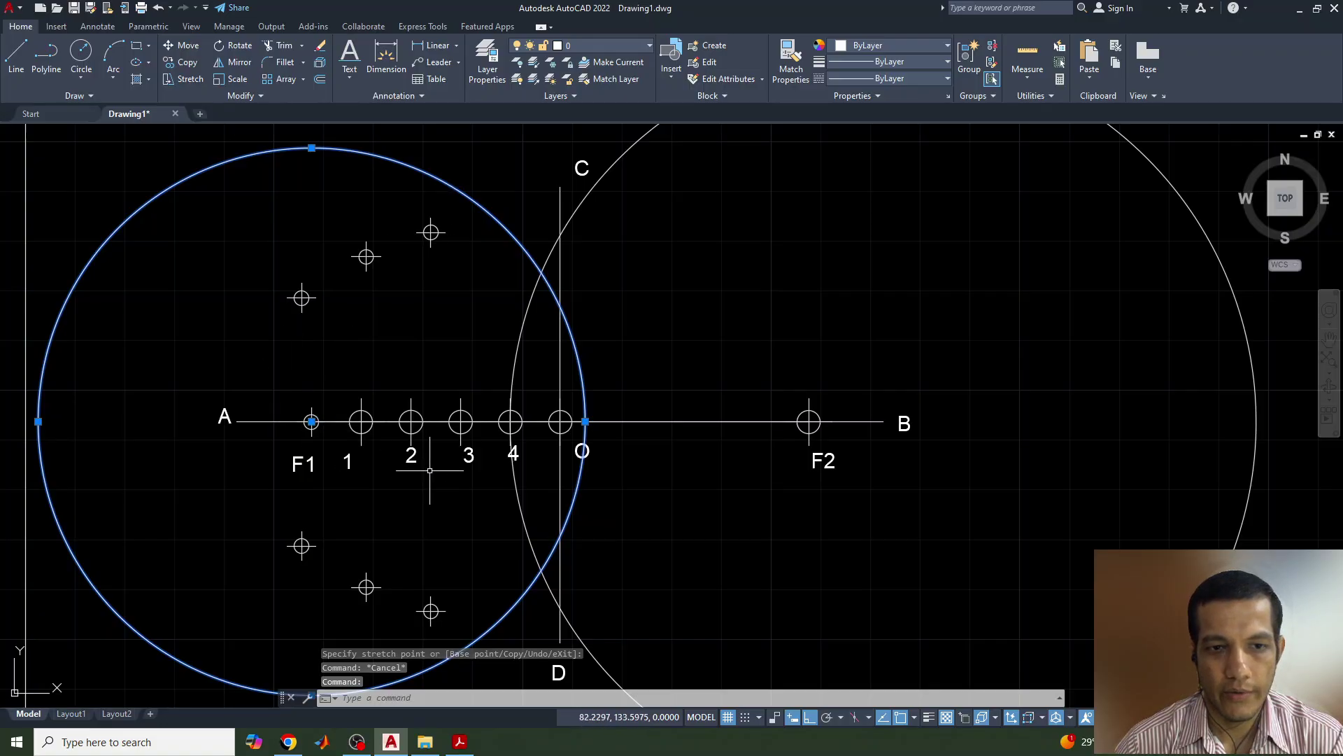
key("Escape")
left_click(572, 197)
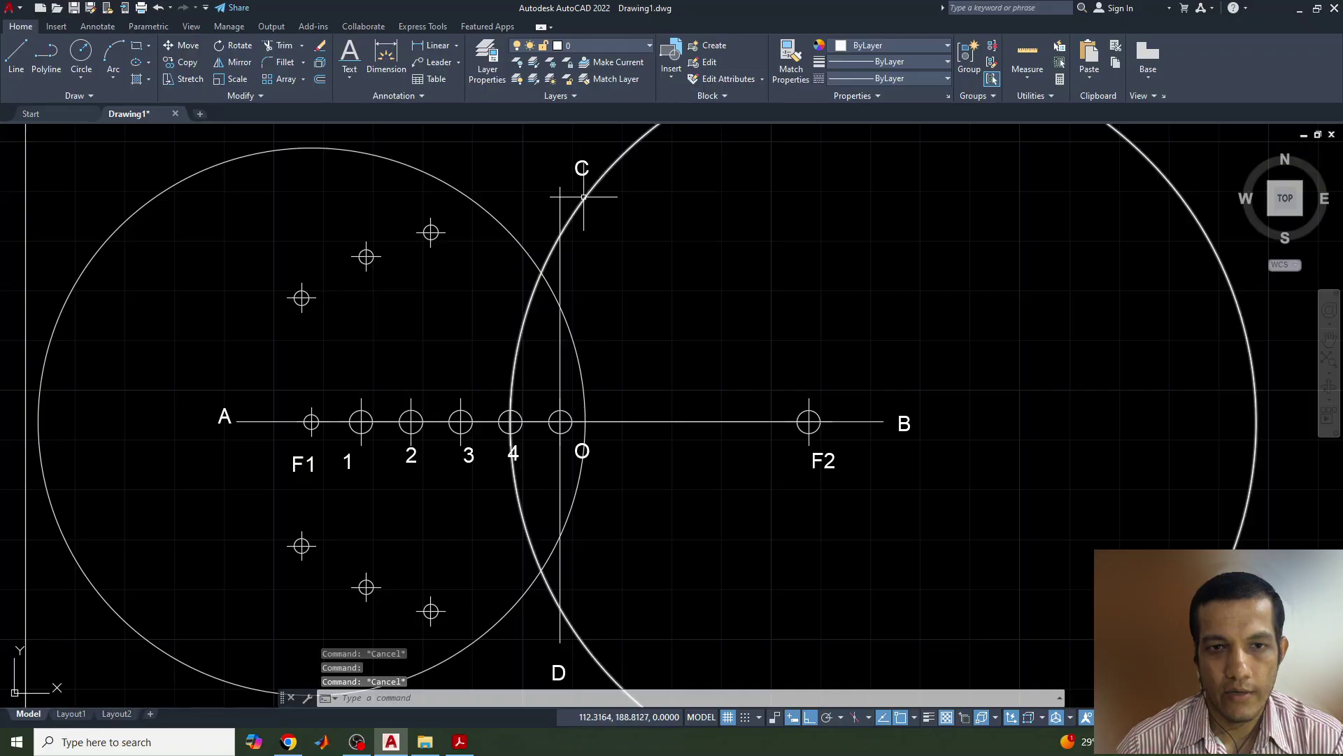
left_click(884, 421)
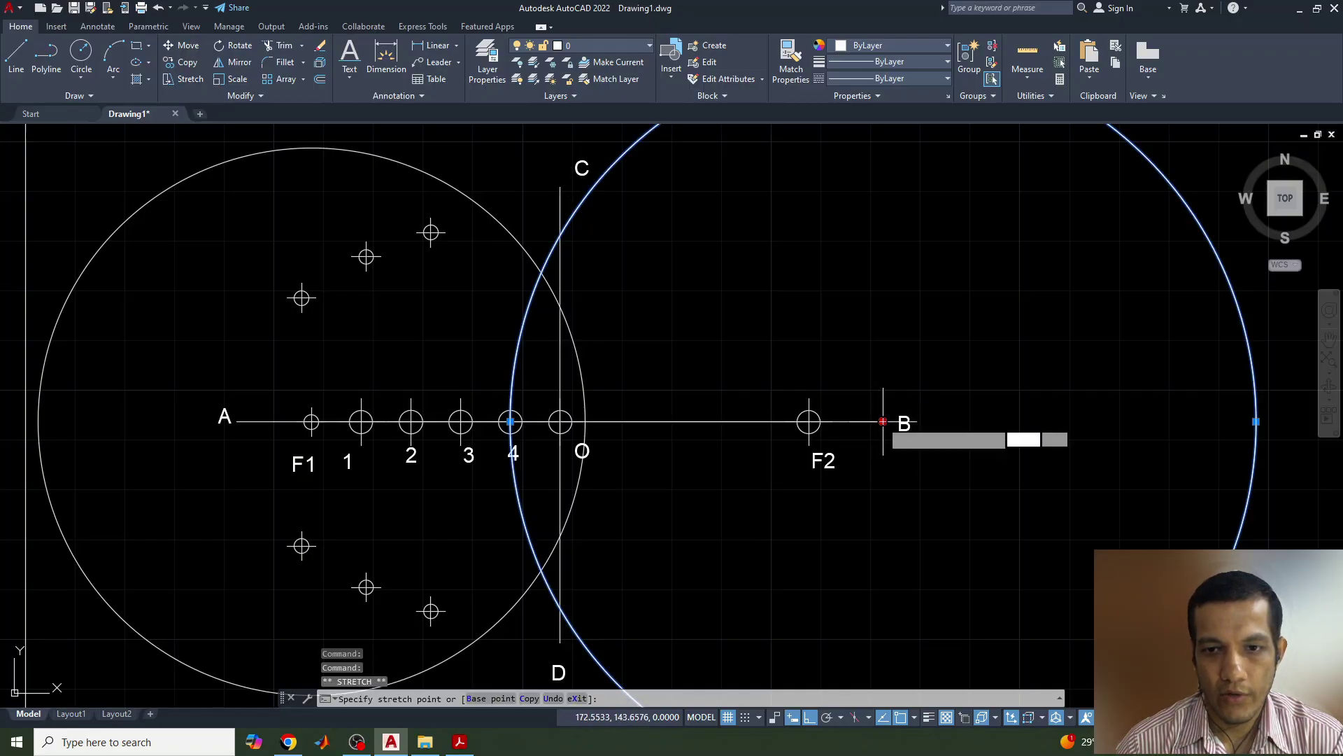
left_click(808, 421)
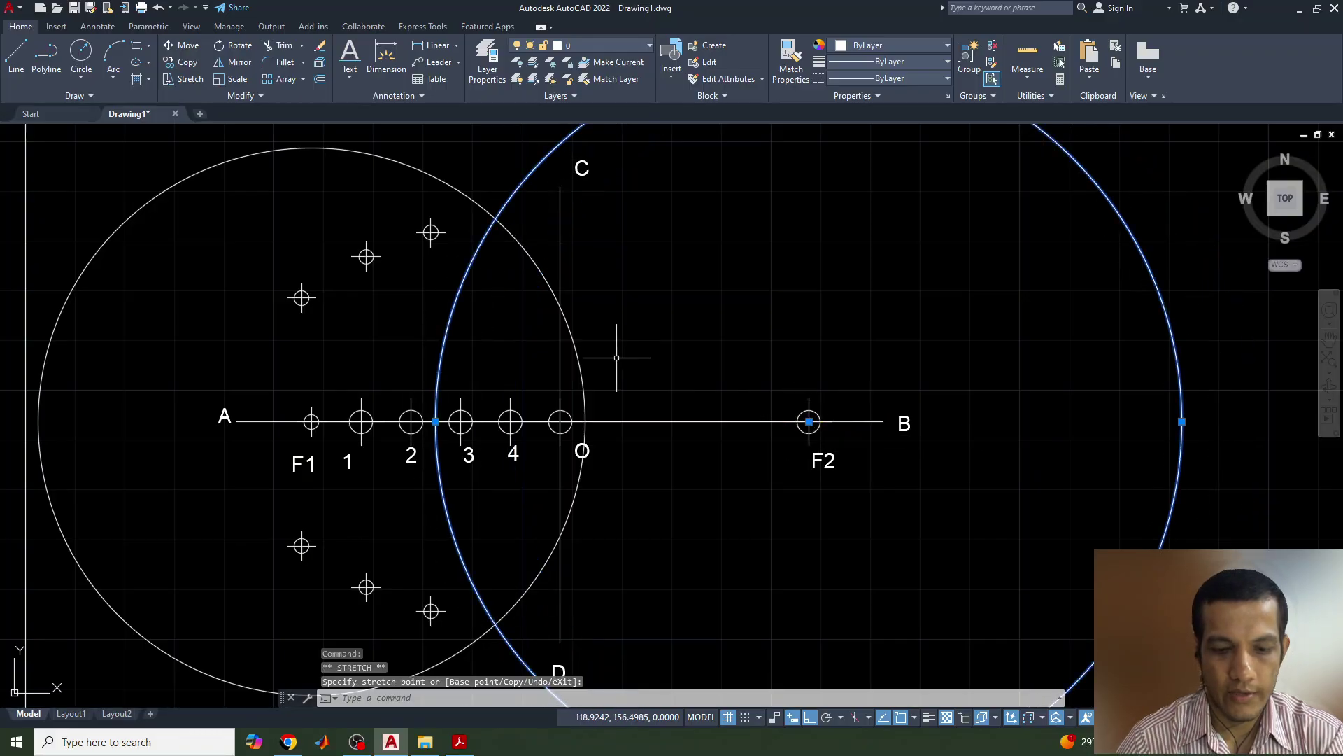
- Place points at the upper and lower intersections of the circles with radii A4 and B4
type("po")
key("Return")
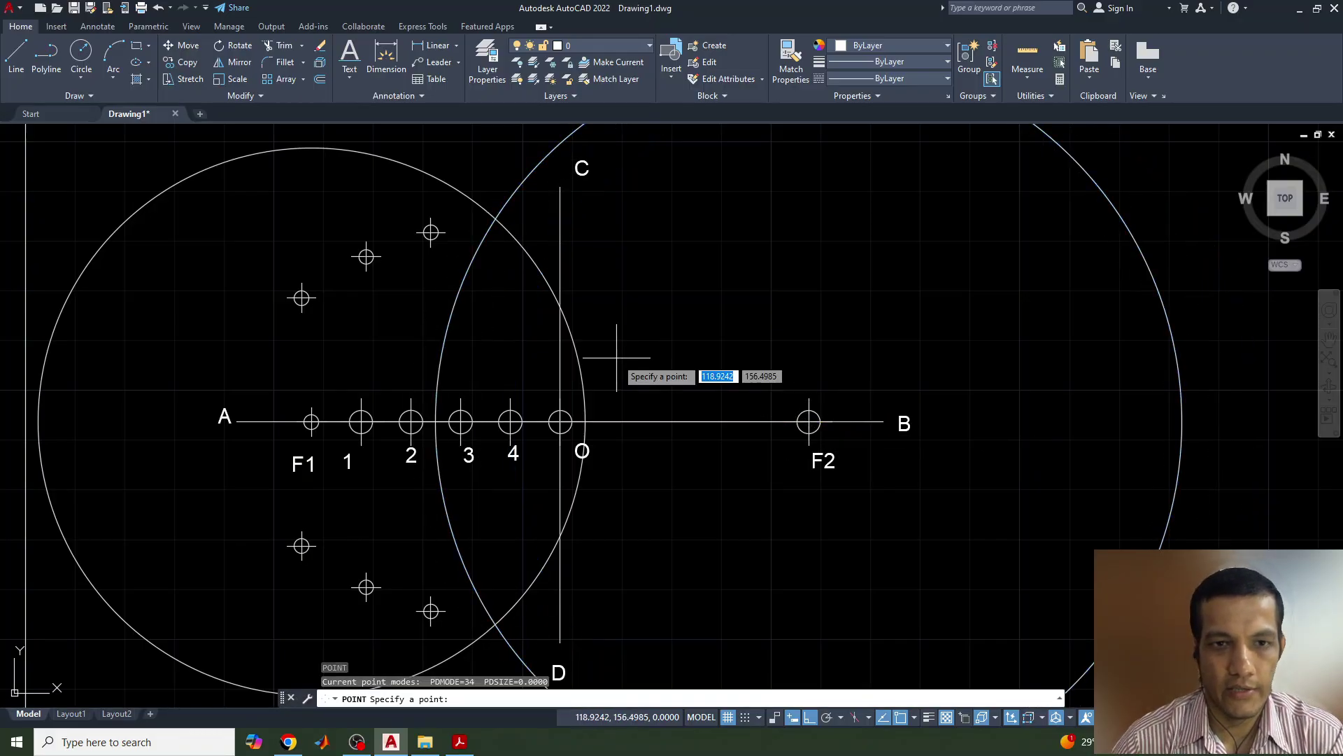
left_click(495, 219)
key("Return")
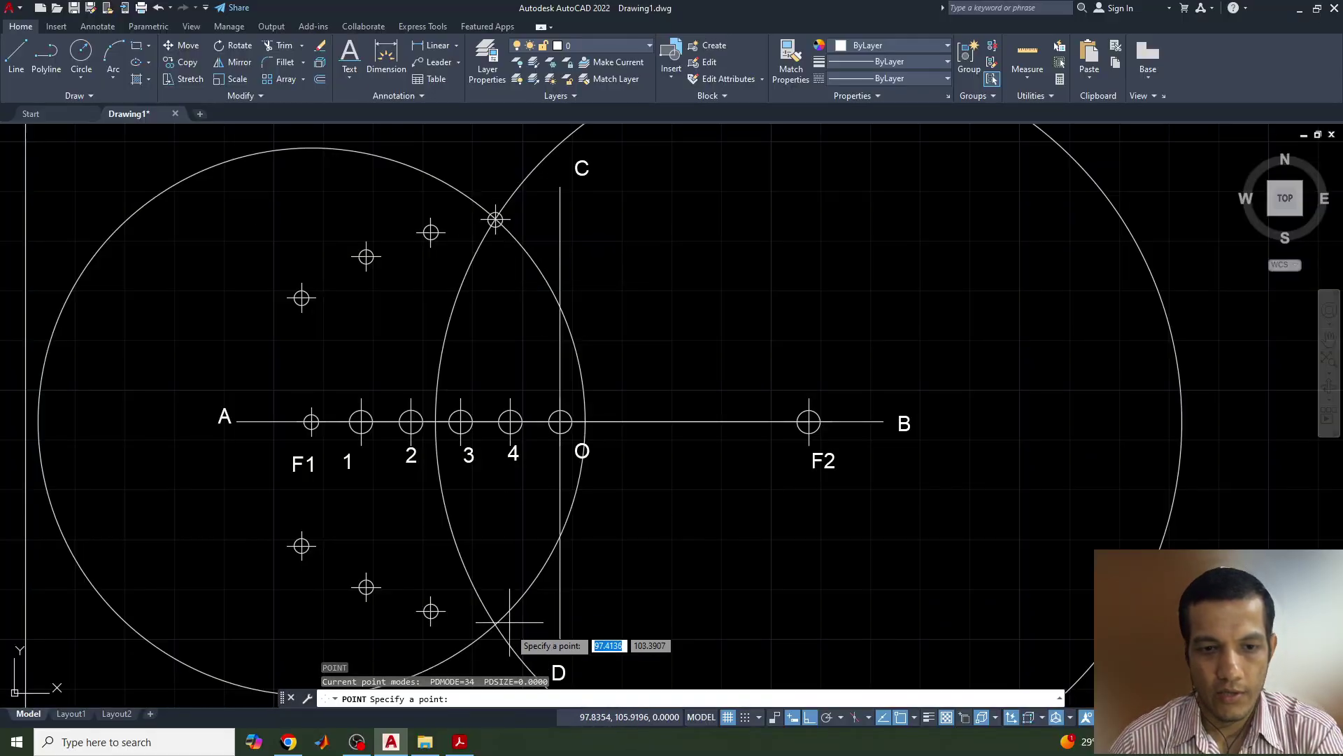
left_click(496, 623)
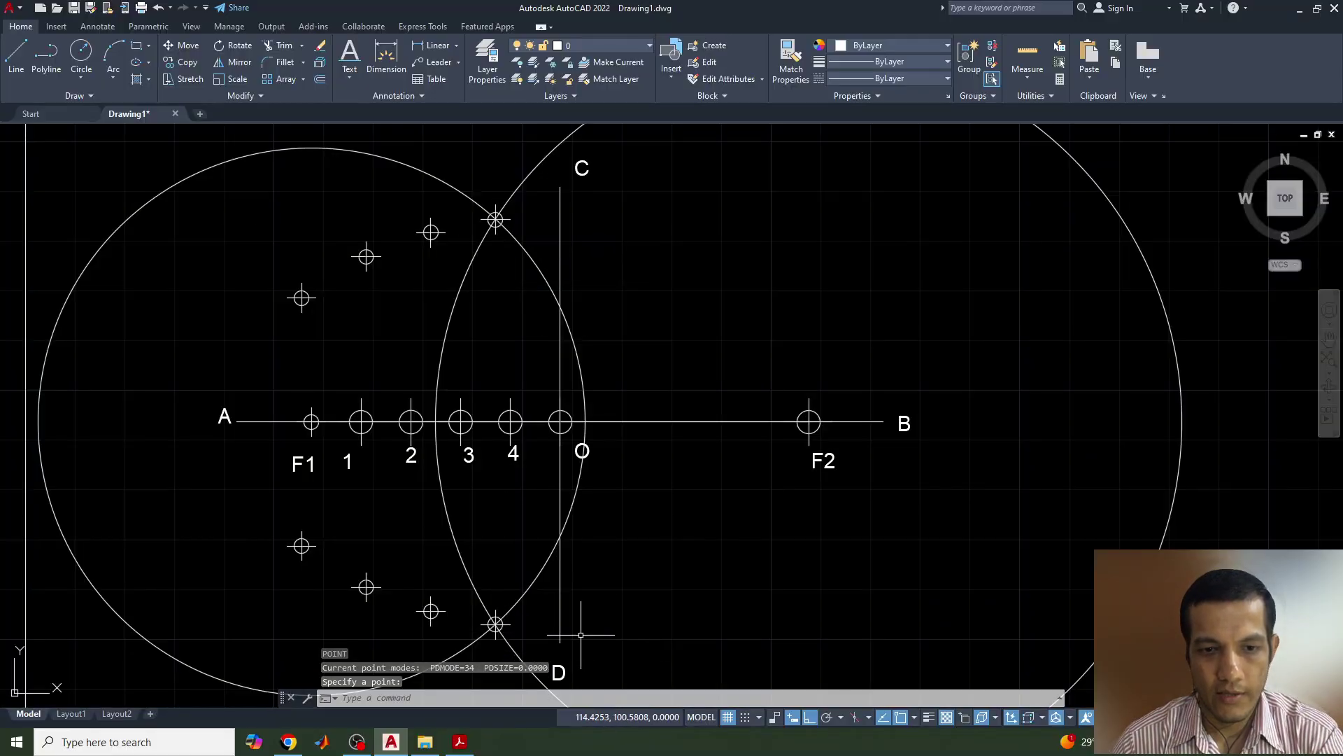
- Move the centre of the circle at F1 to A and resize the circle to pass through O
left_click(542, 273)
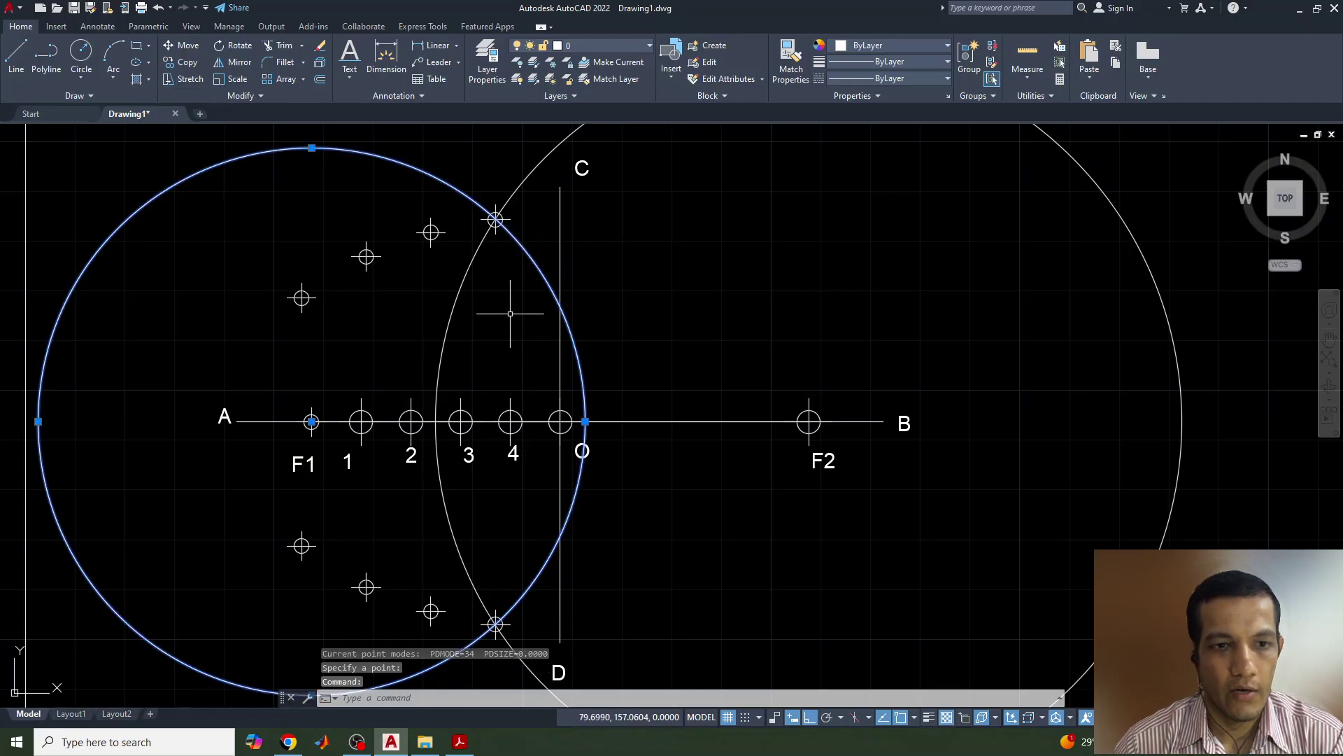
left_click(311, 420)
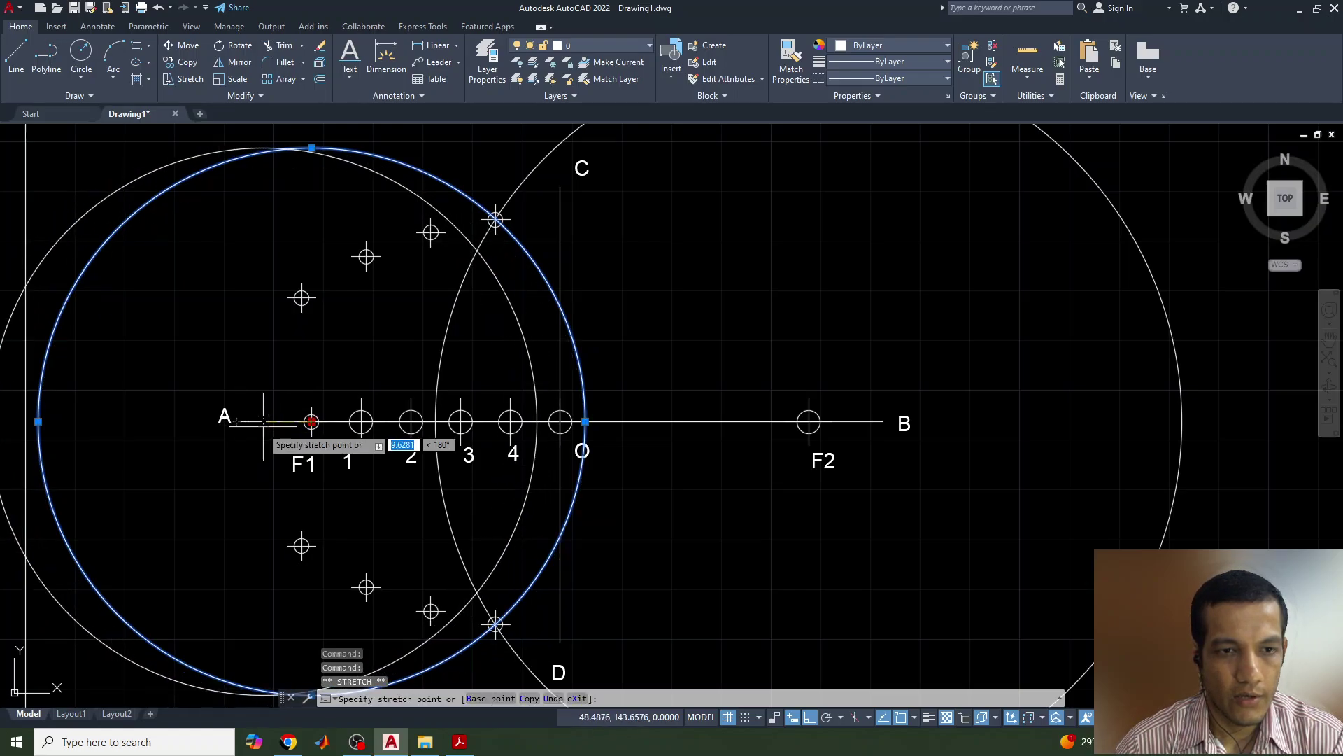
left_click(243, 420)
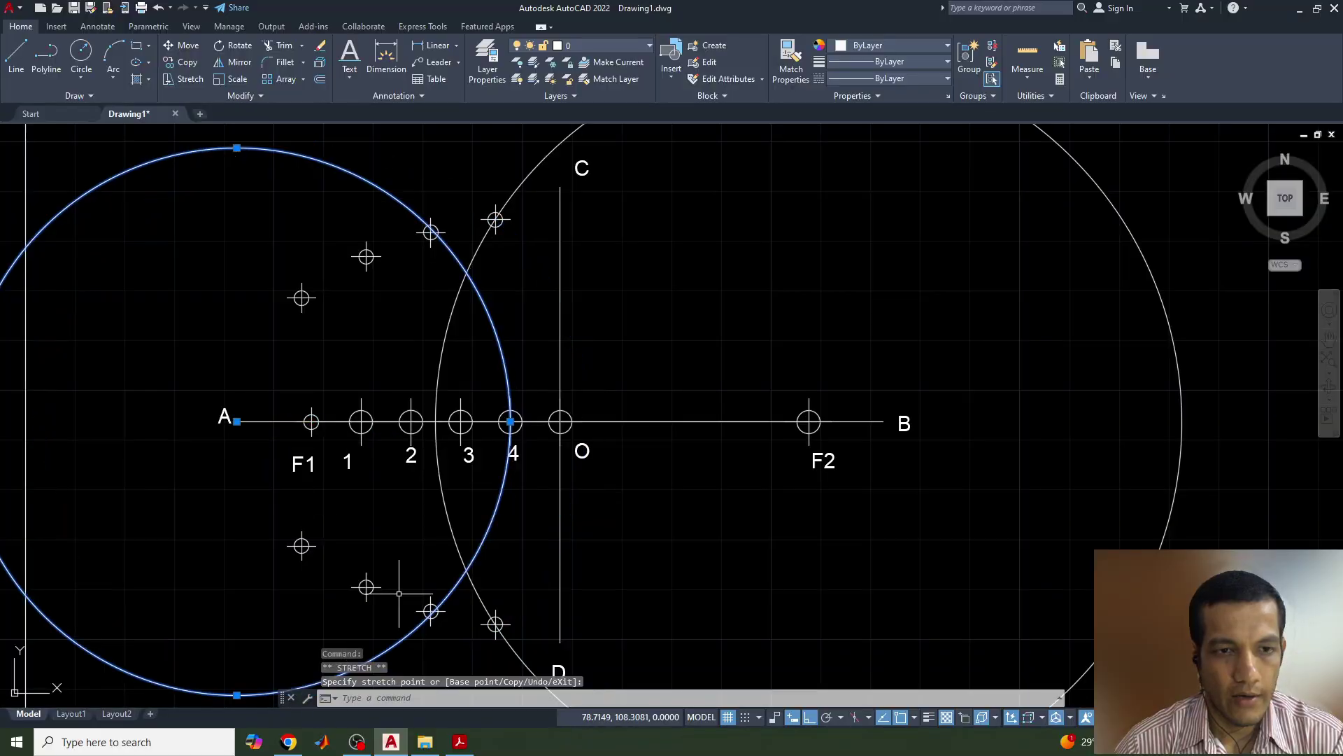
left_click(559, 421)
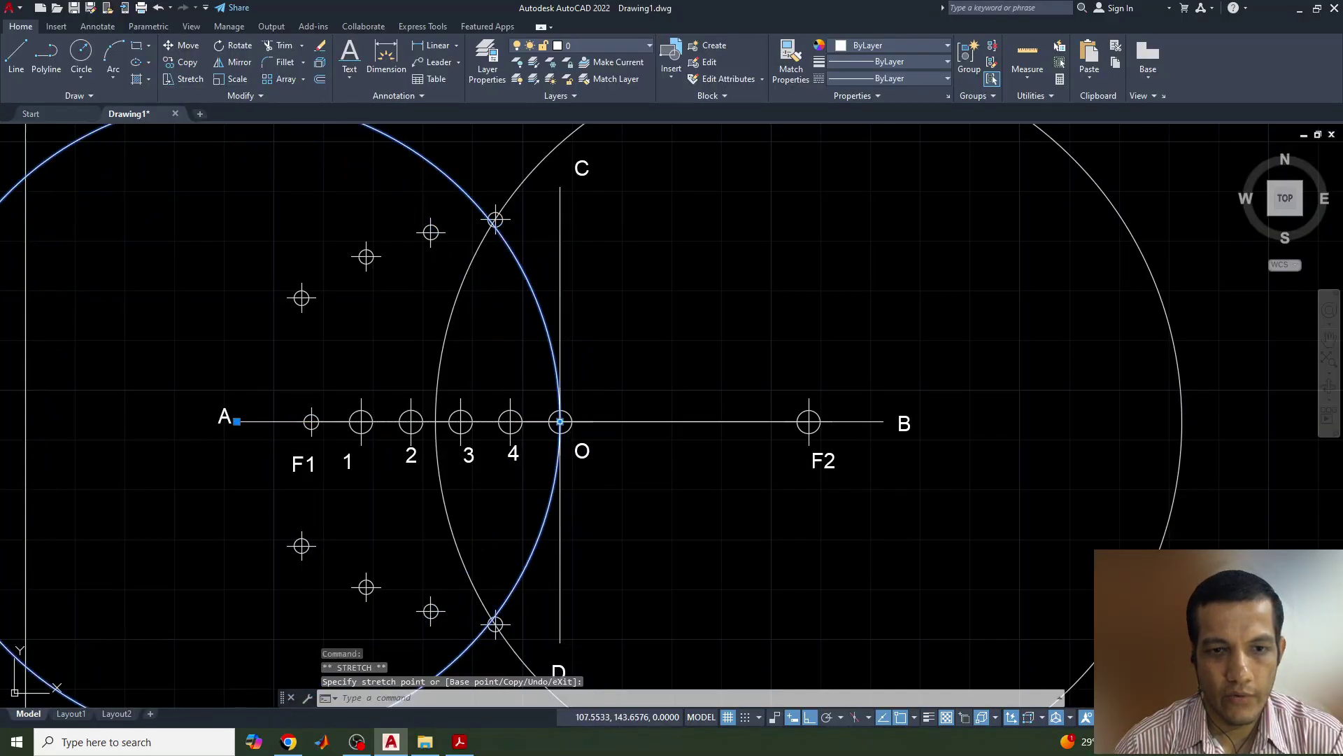
- Move the centre of the circle at F2 to B and resize the circle to pass through O
left_click(449, 370)
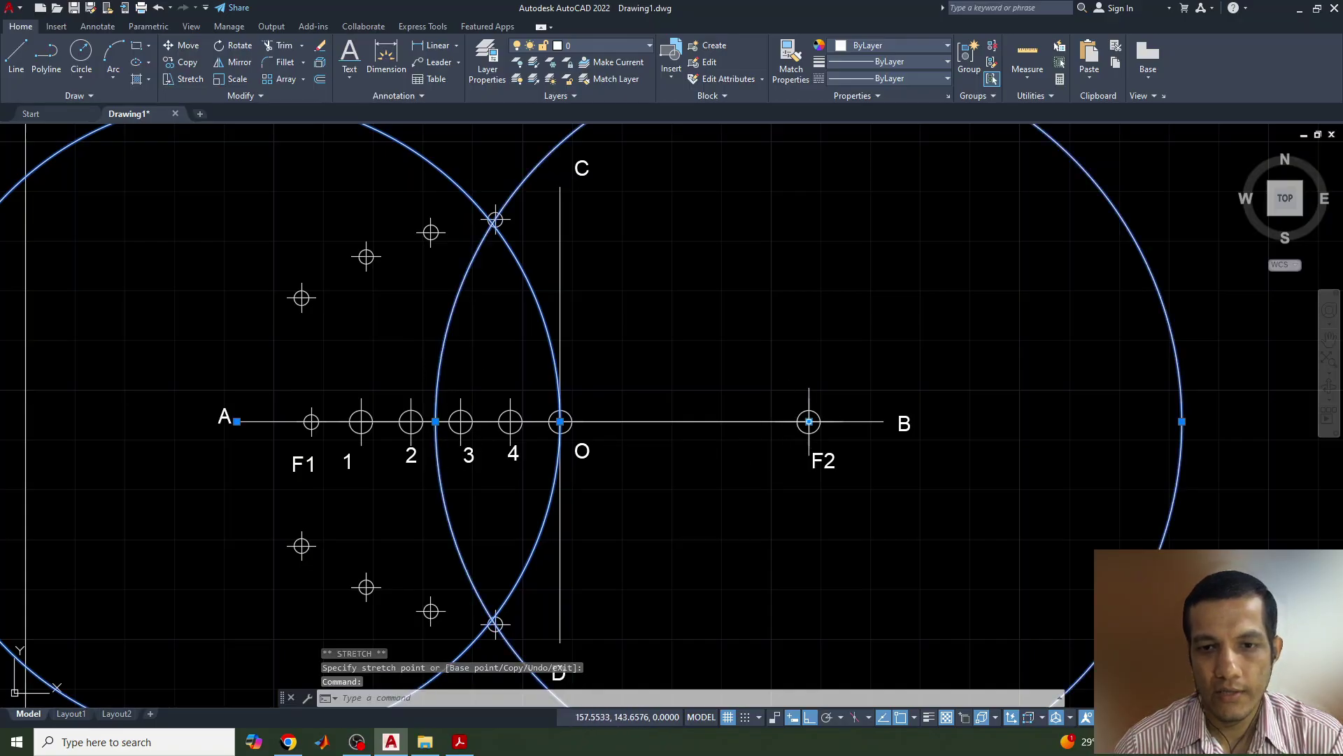
left_click(809, 421)
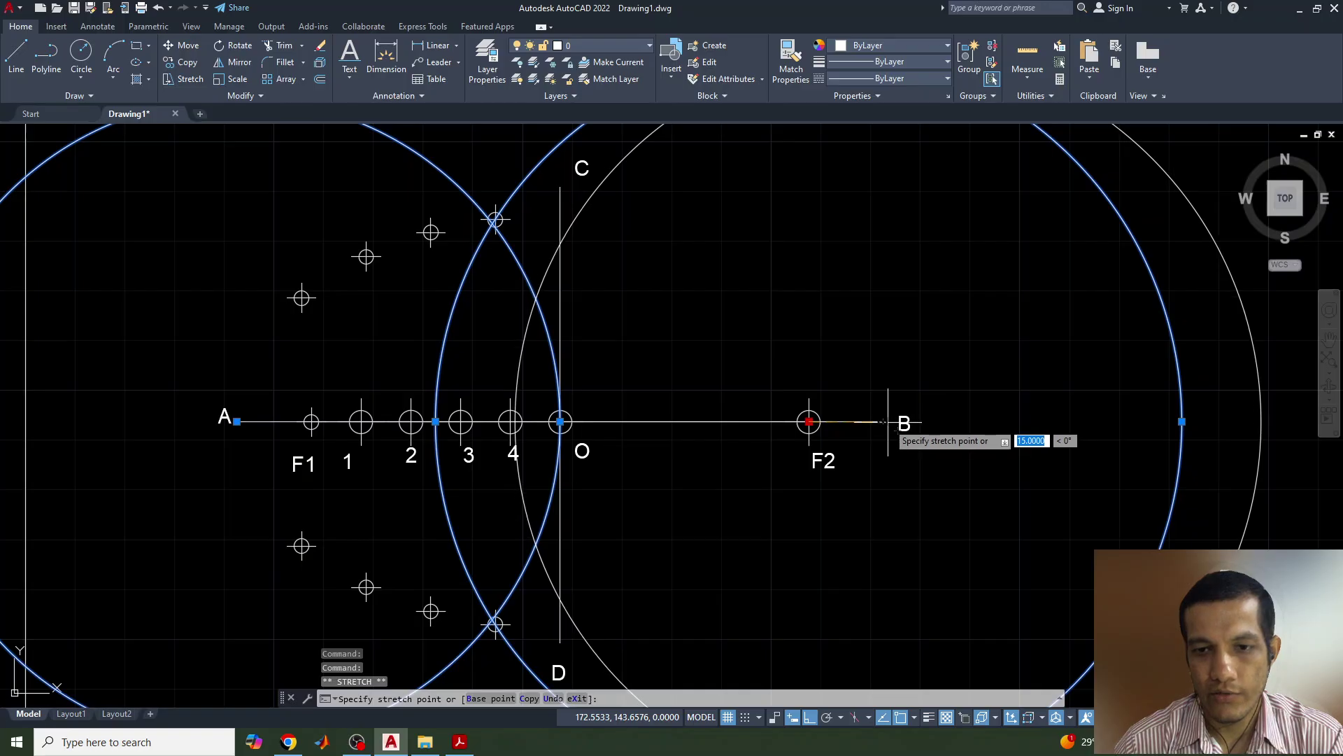
left_click(885, 422)
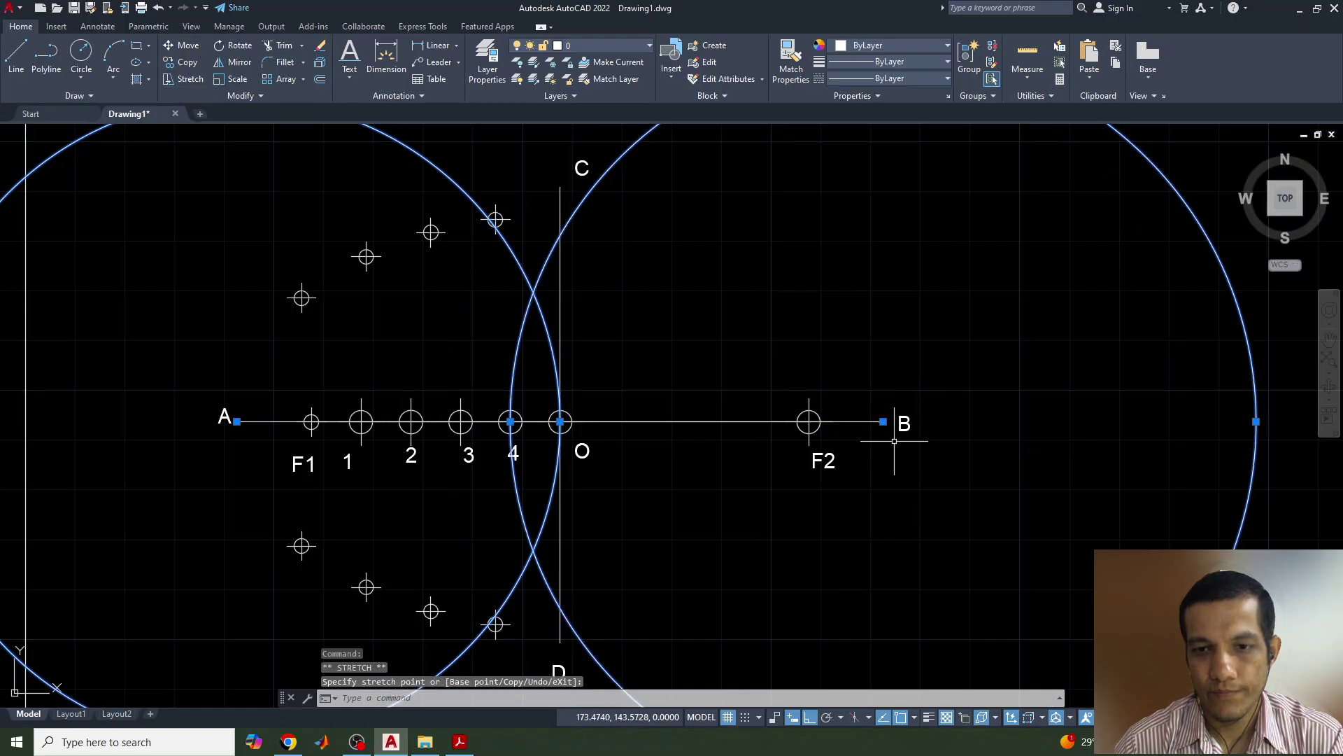
left_click(510, 421)
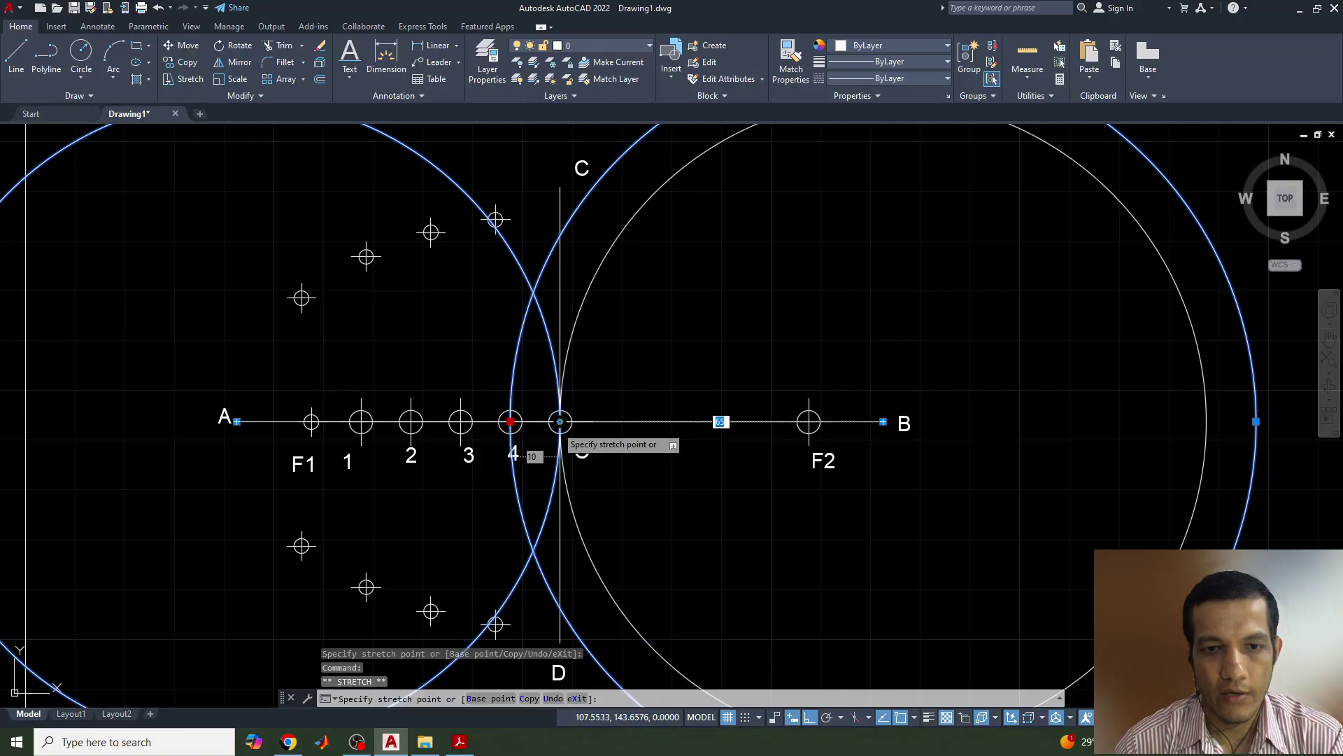
left_click(559, 421)
key("Escape")
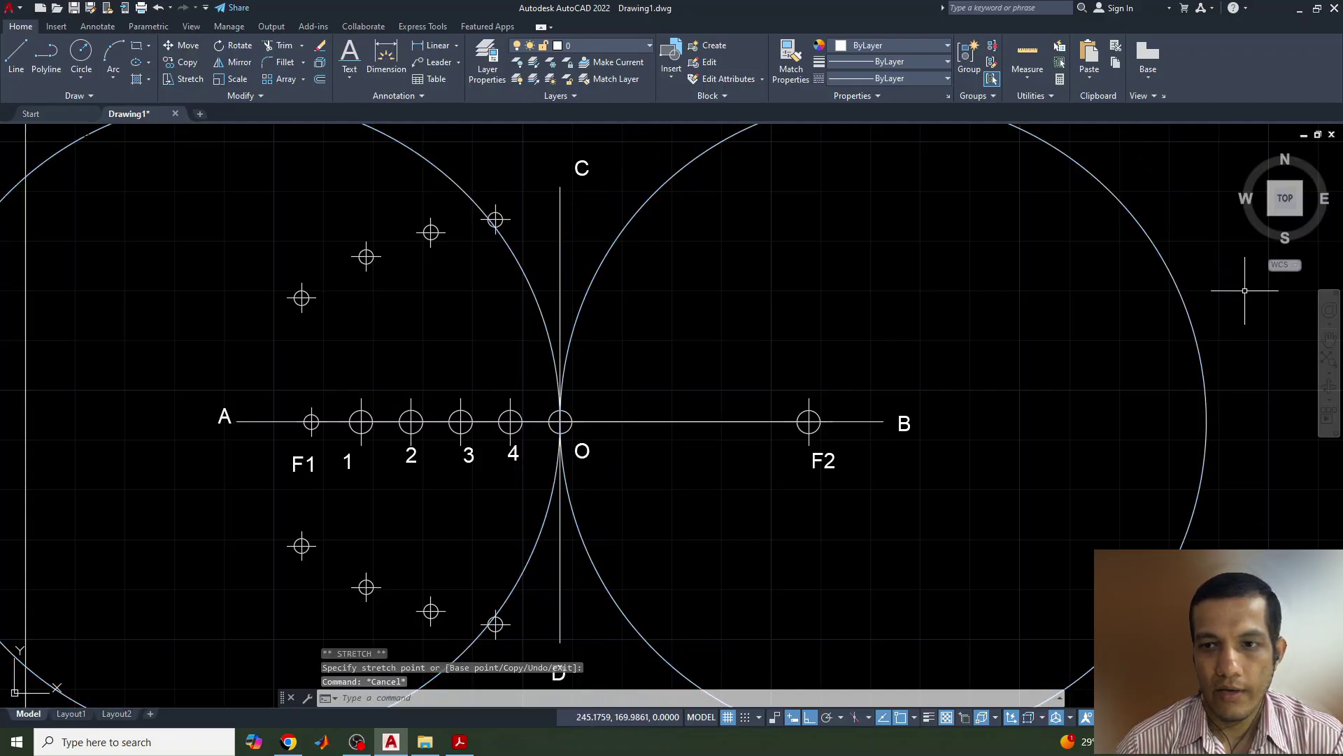
- Move the centres of the two circles with radii BO and AO from B to F2 and from A to F1
left_click(1176, 293)
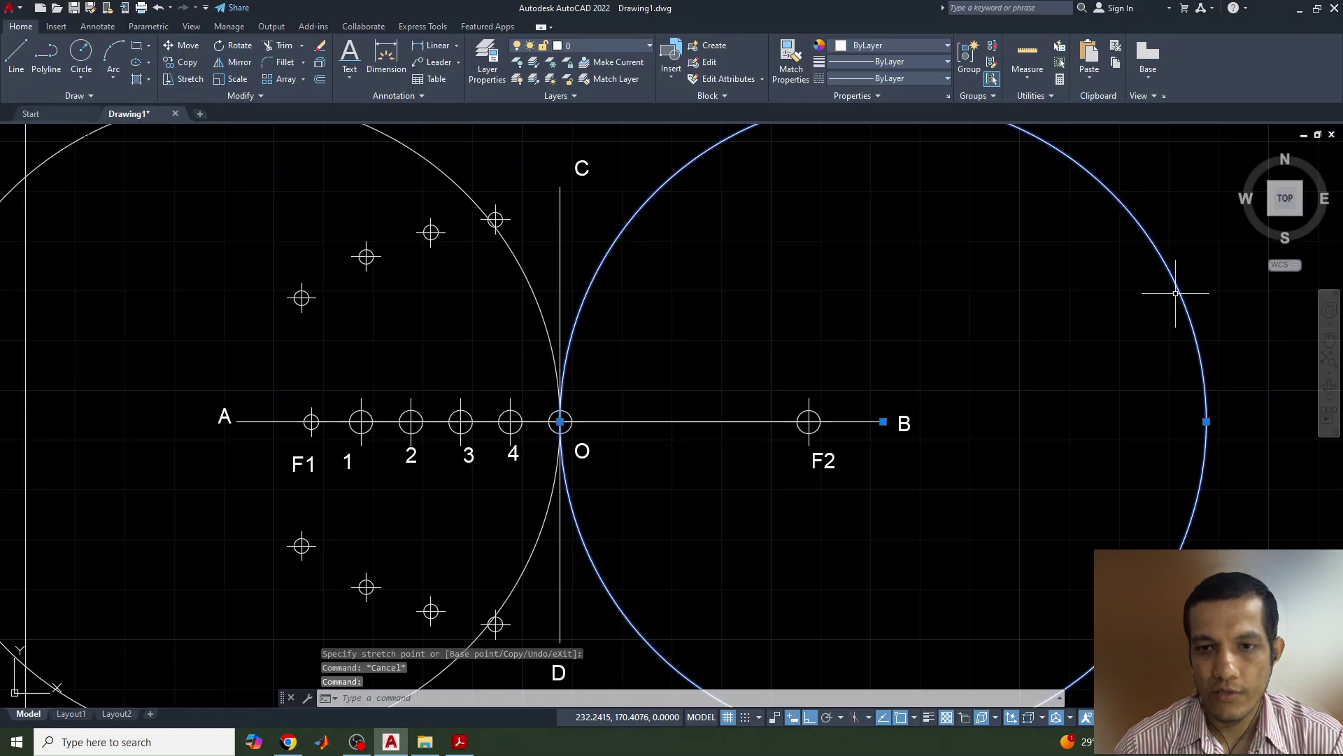
left_click(884, 421)
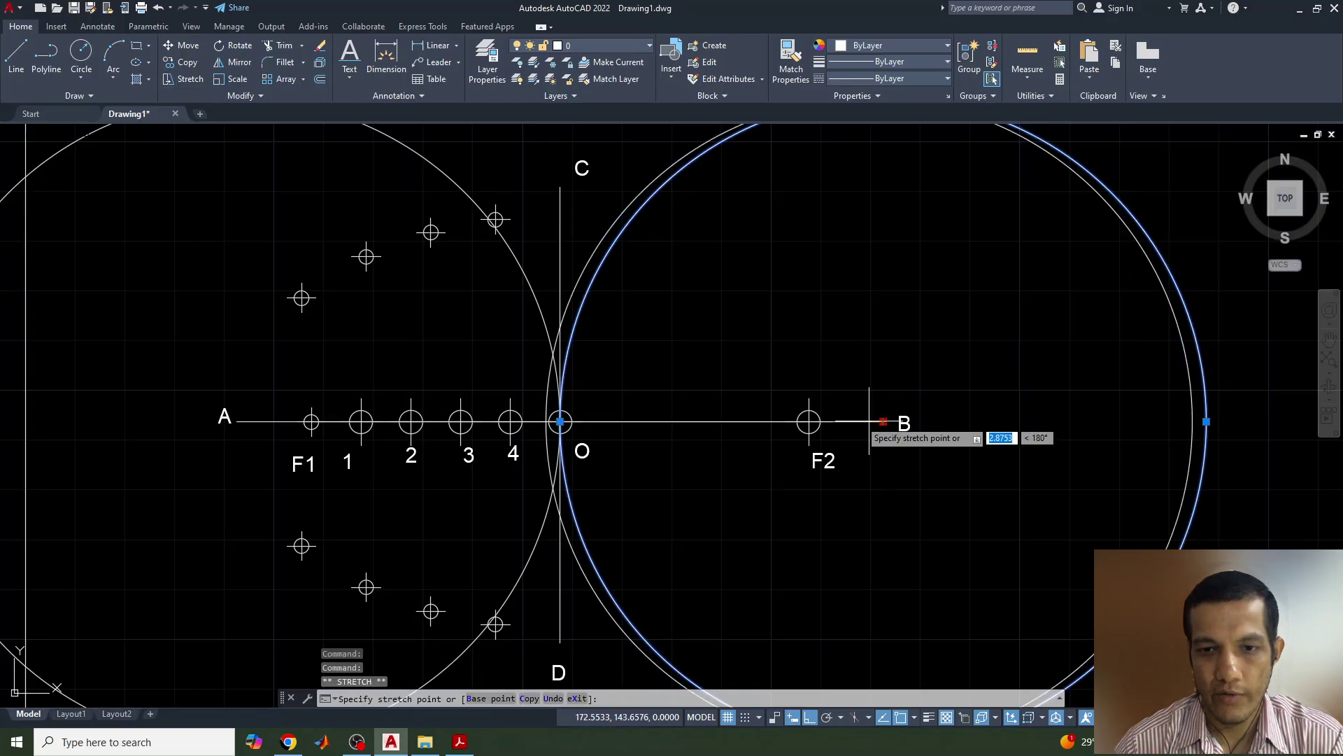
left_click(809, 422)
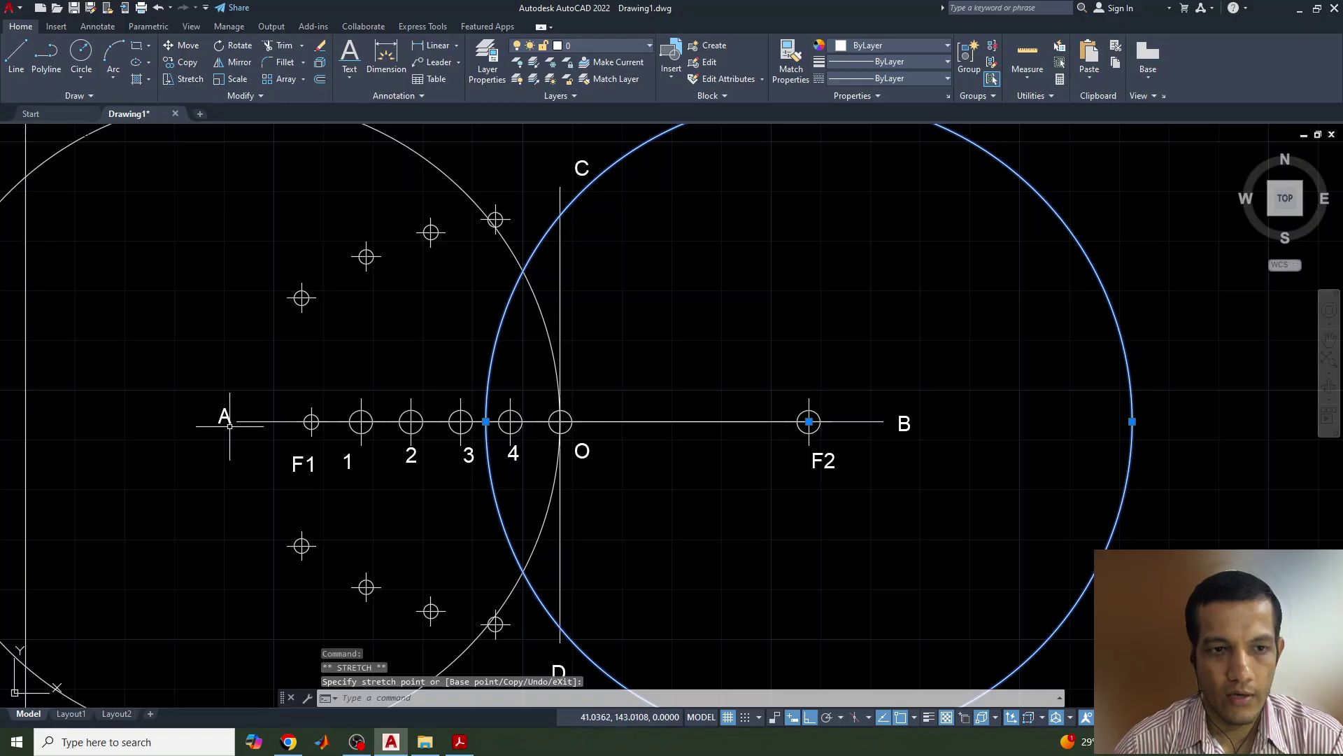
left_click(505, 246)
left_click(236, 421)
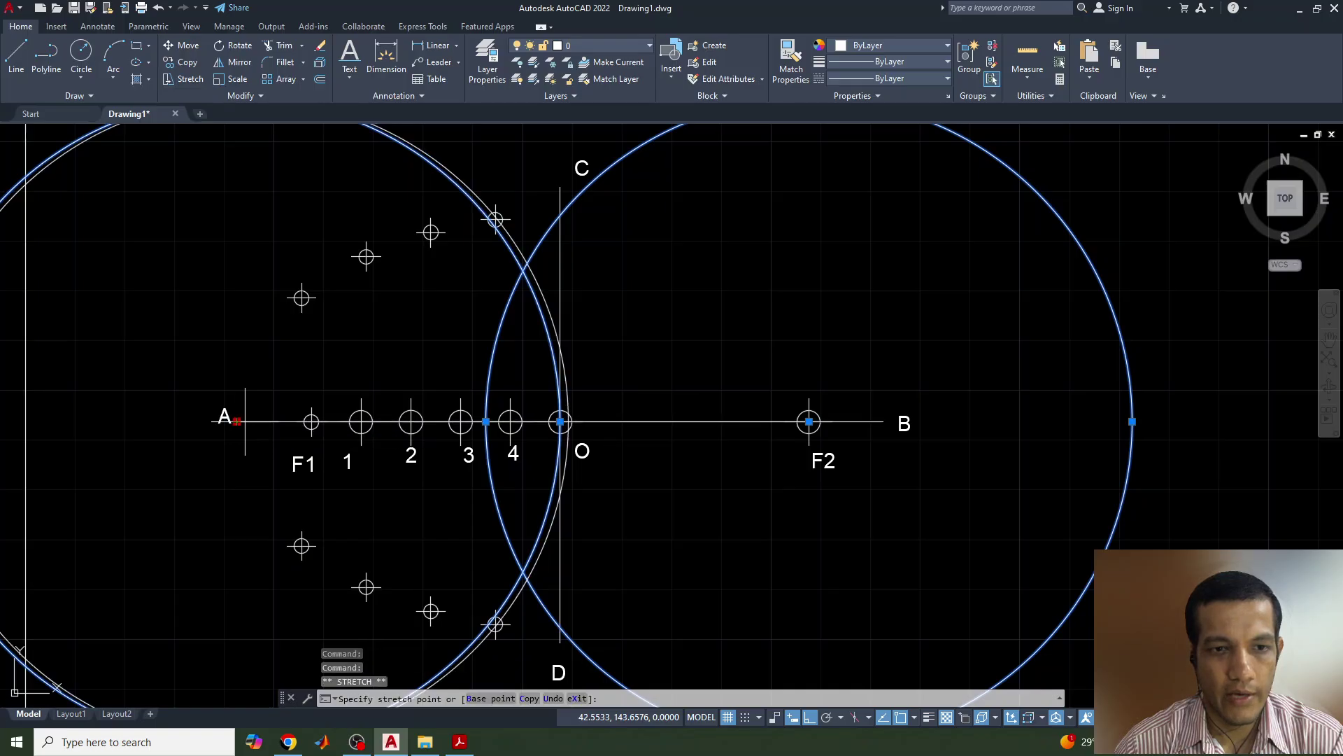
left_click(312, 421)
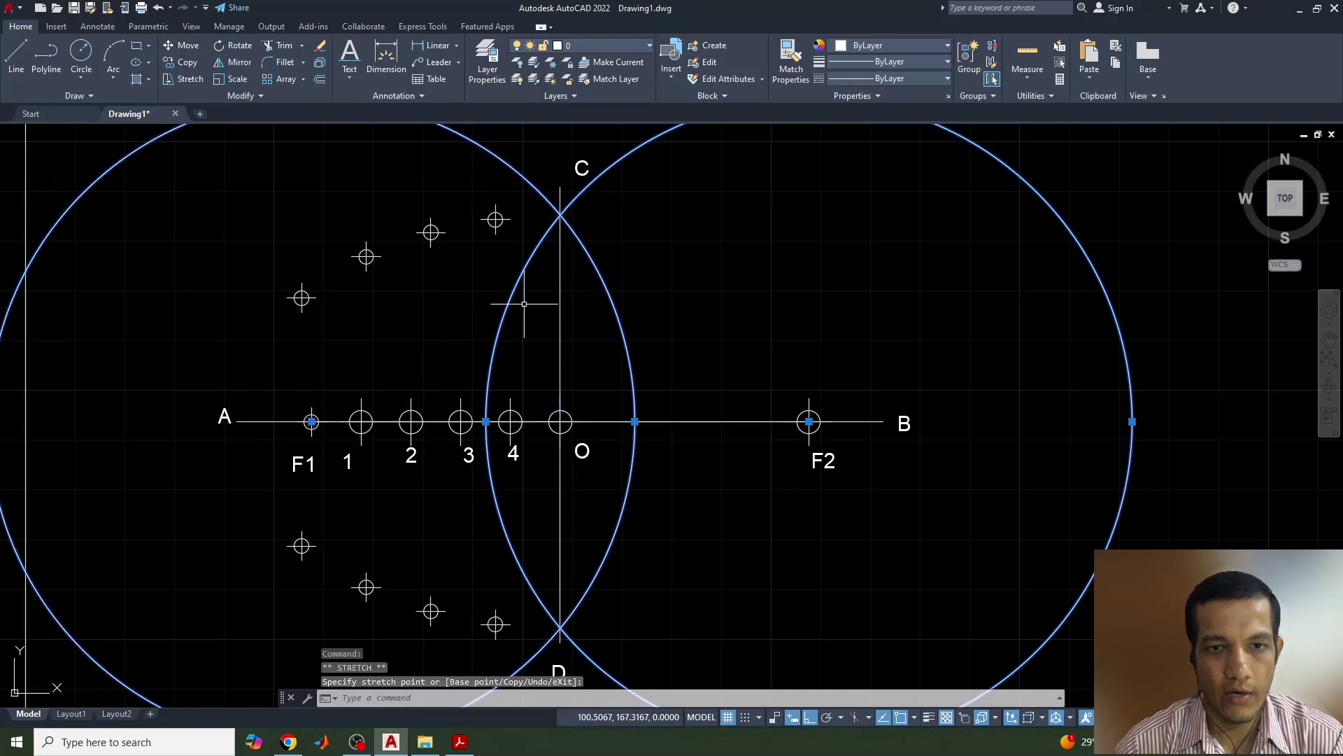
- Place points at the upper and lower intersections of the two large circles on the vertical axis CD
key("Return")
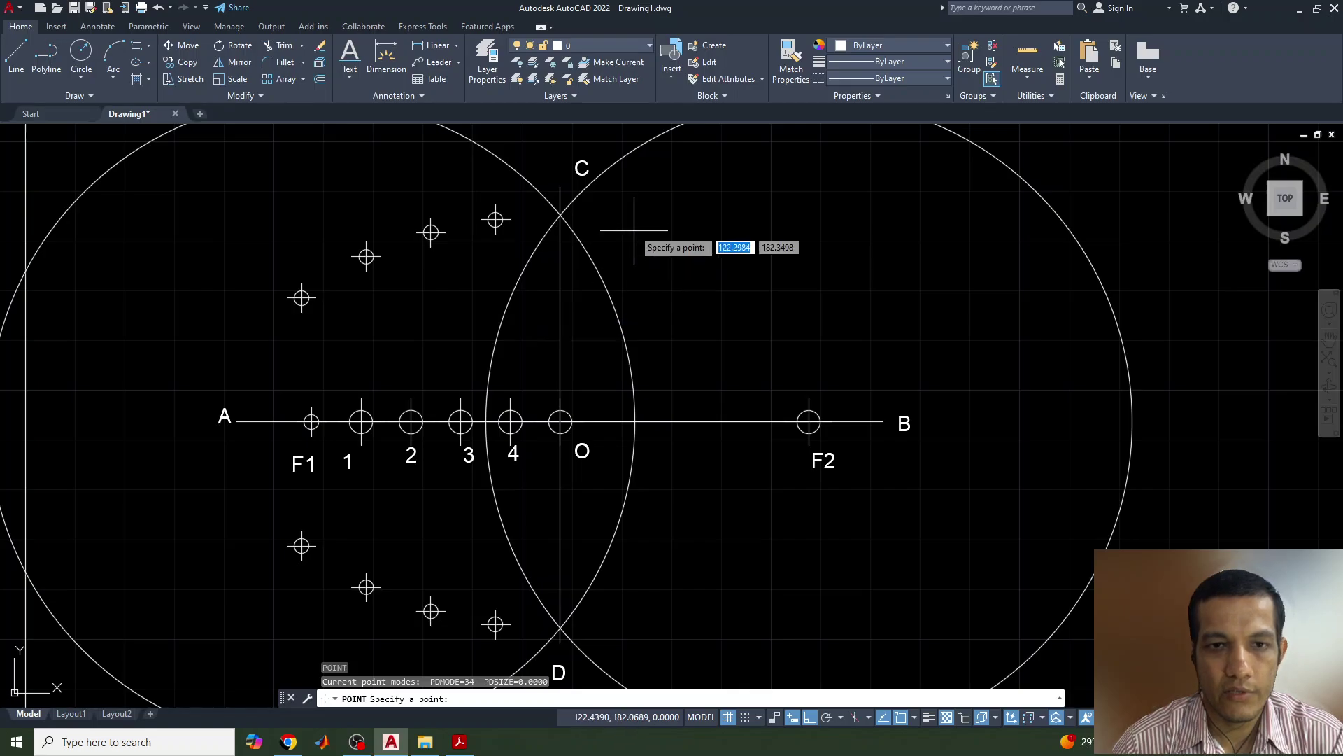
left_click(559, 216)
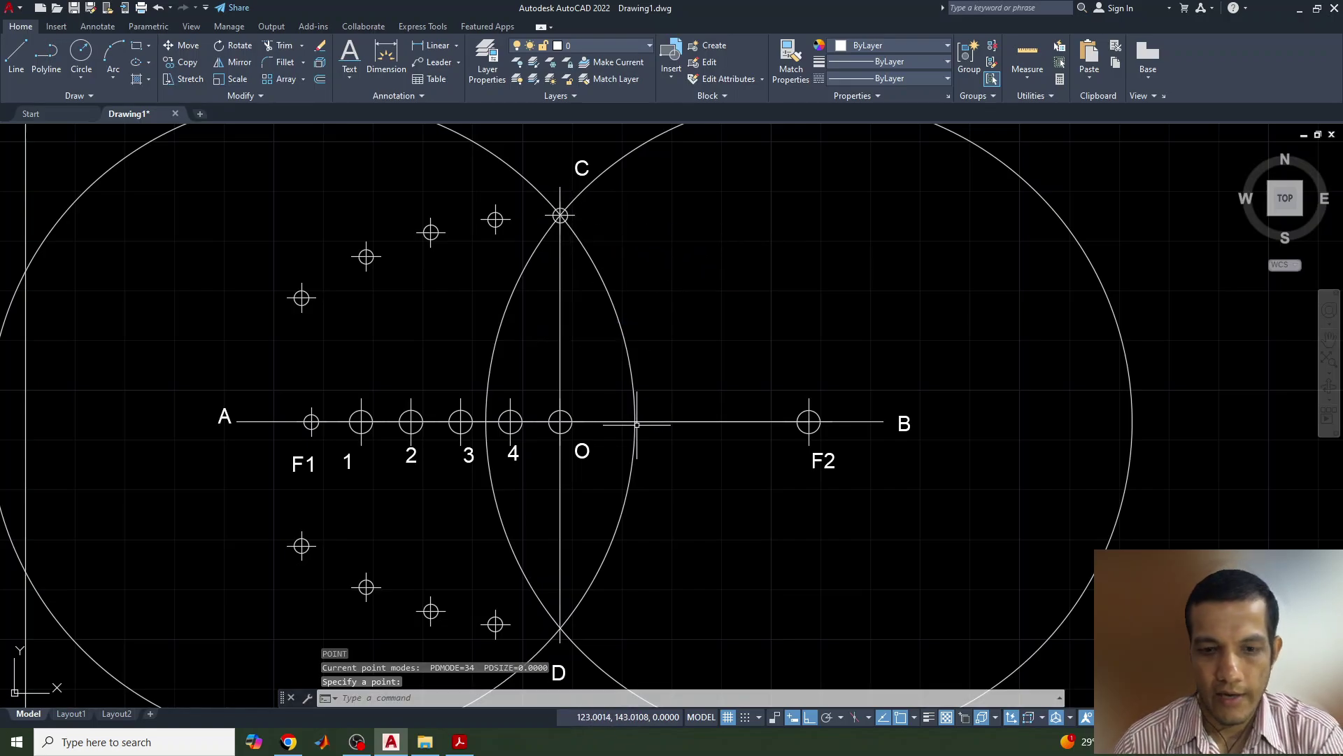
key("Return")
left_click(582, 643)
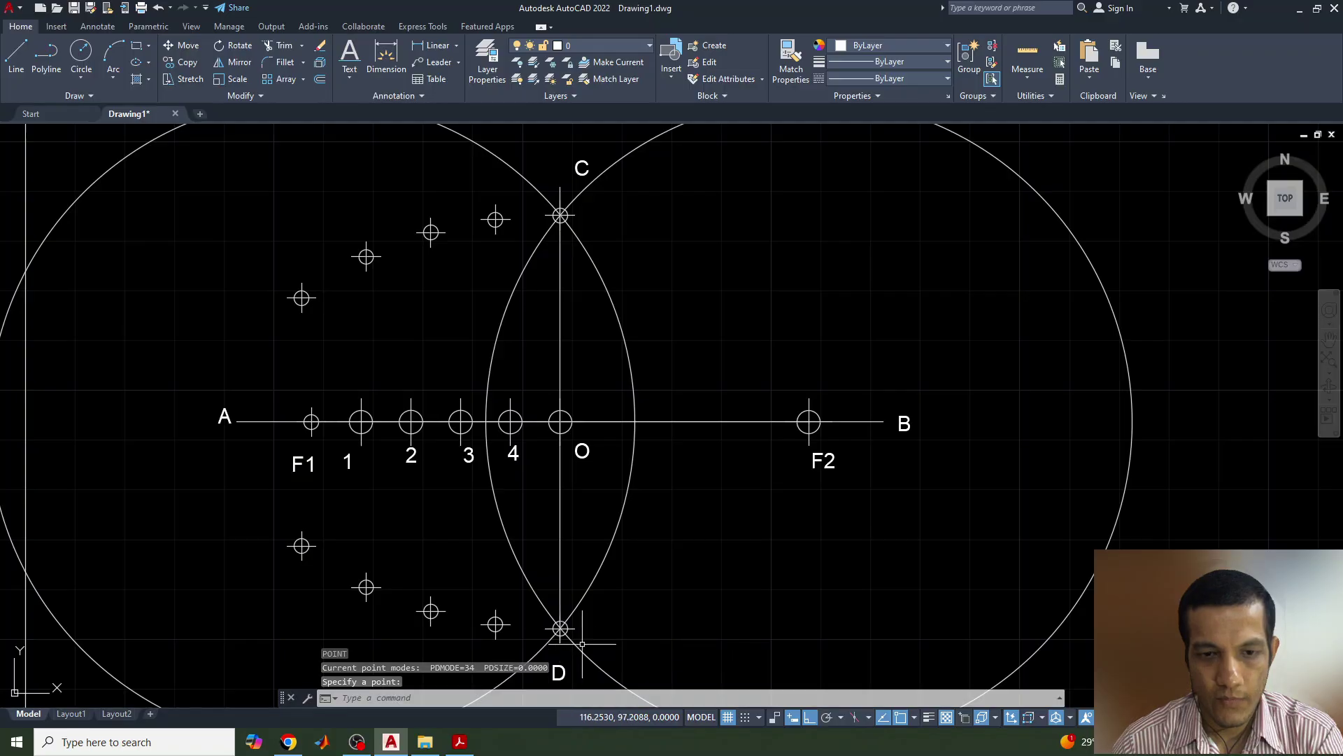
key("Escape")
- Delete the two large construction circles centred at F1 and F2
left_click(526, 174)
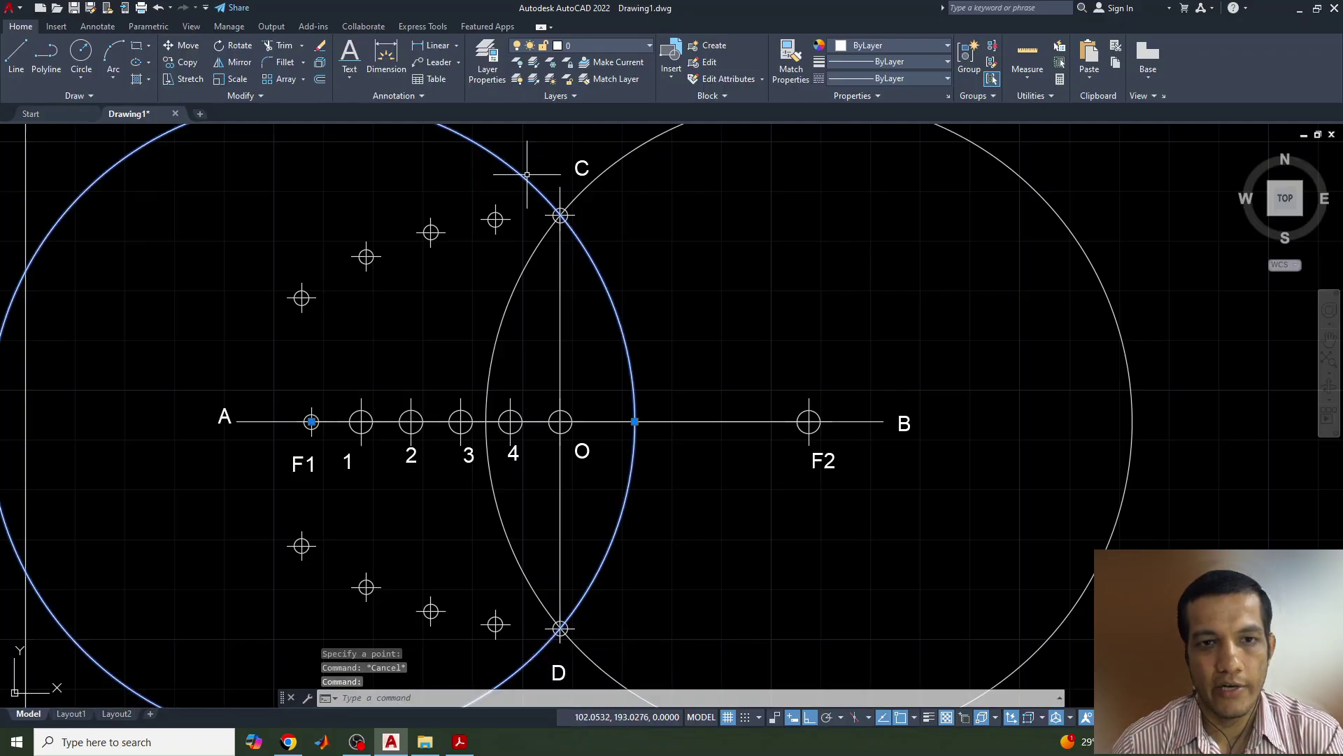
key("Delete")
left_click(592, 183)
key("Delete")
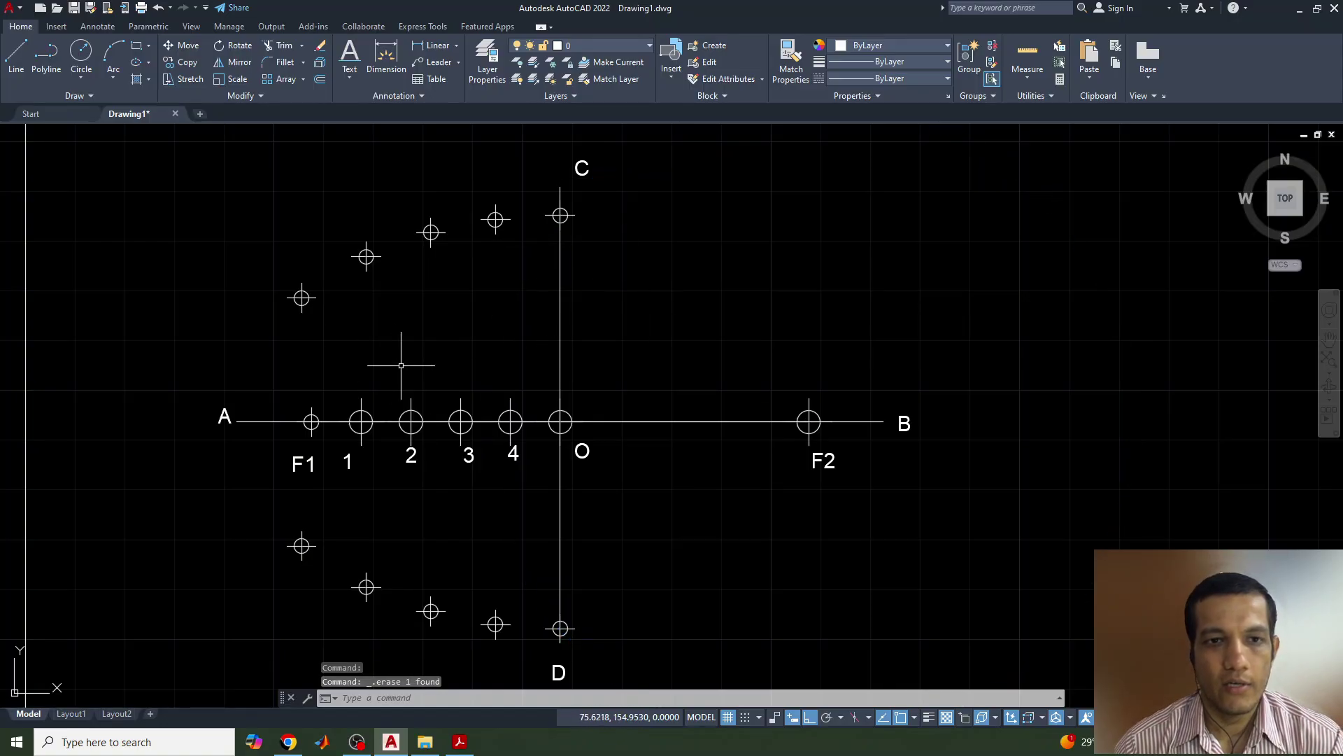
- Mirror the four upper and four lower curve points beside A about the vertical axis CD, keeping the source points
left_click(239, 166)
left_click(522, 336)
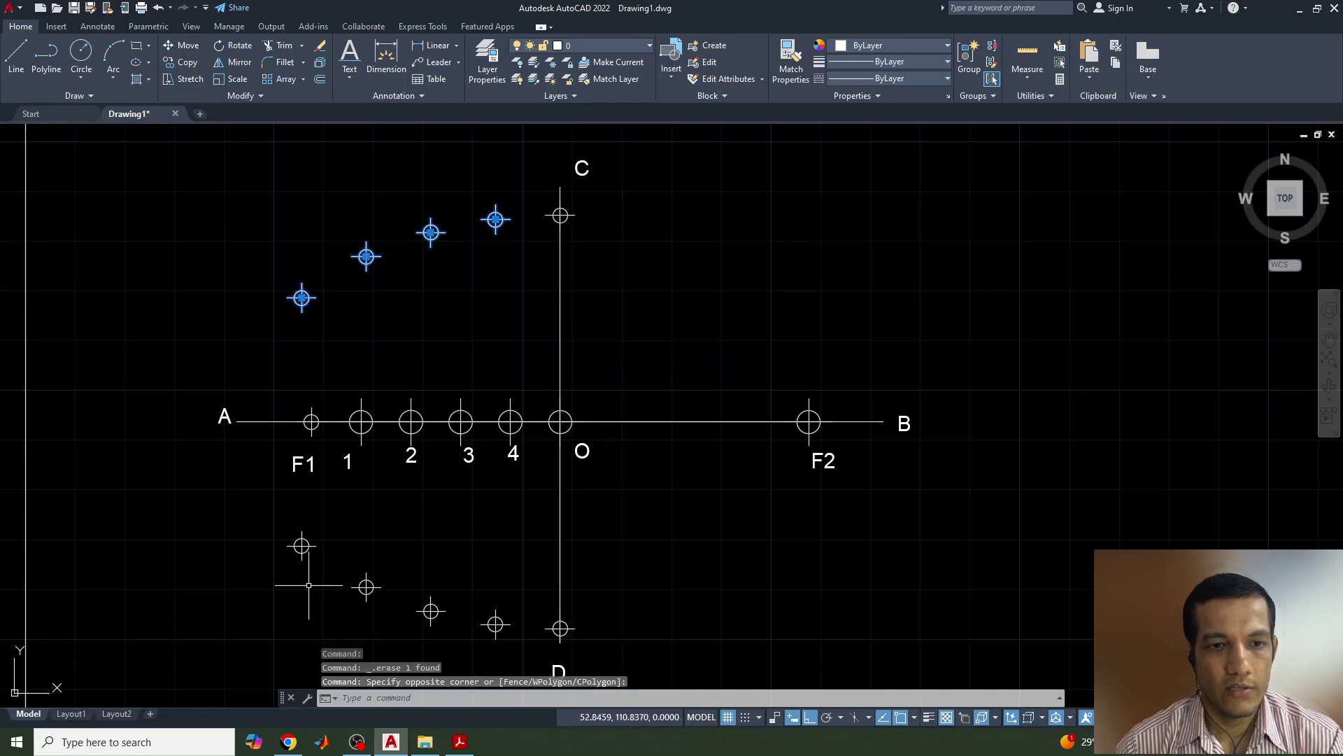
left_click(233, 495)
left_click(527, 661)
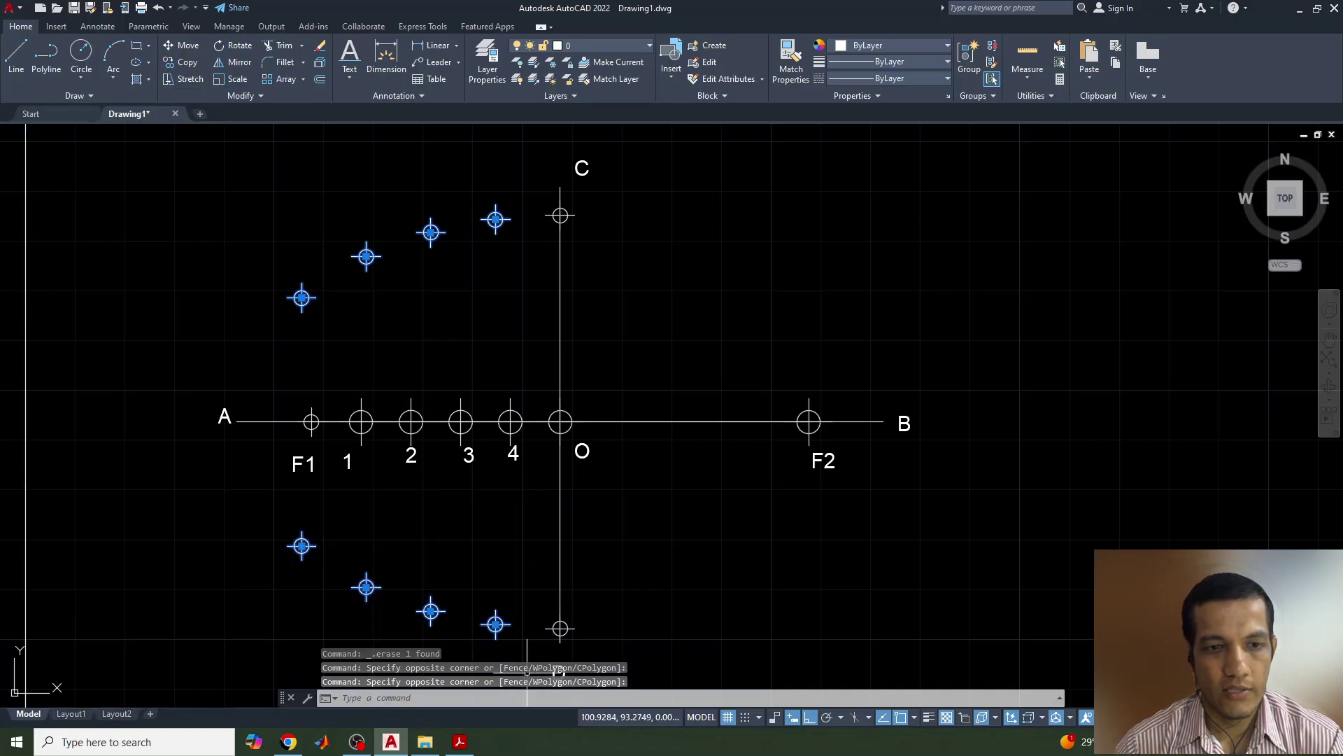
key("Return")
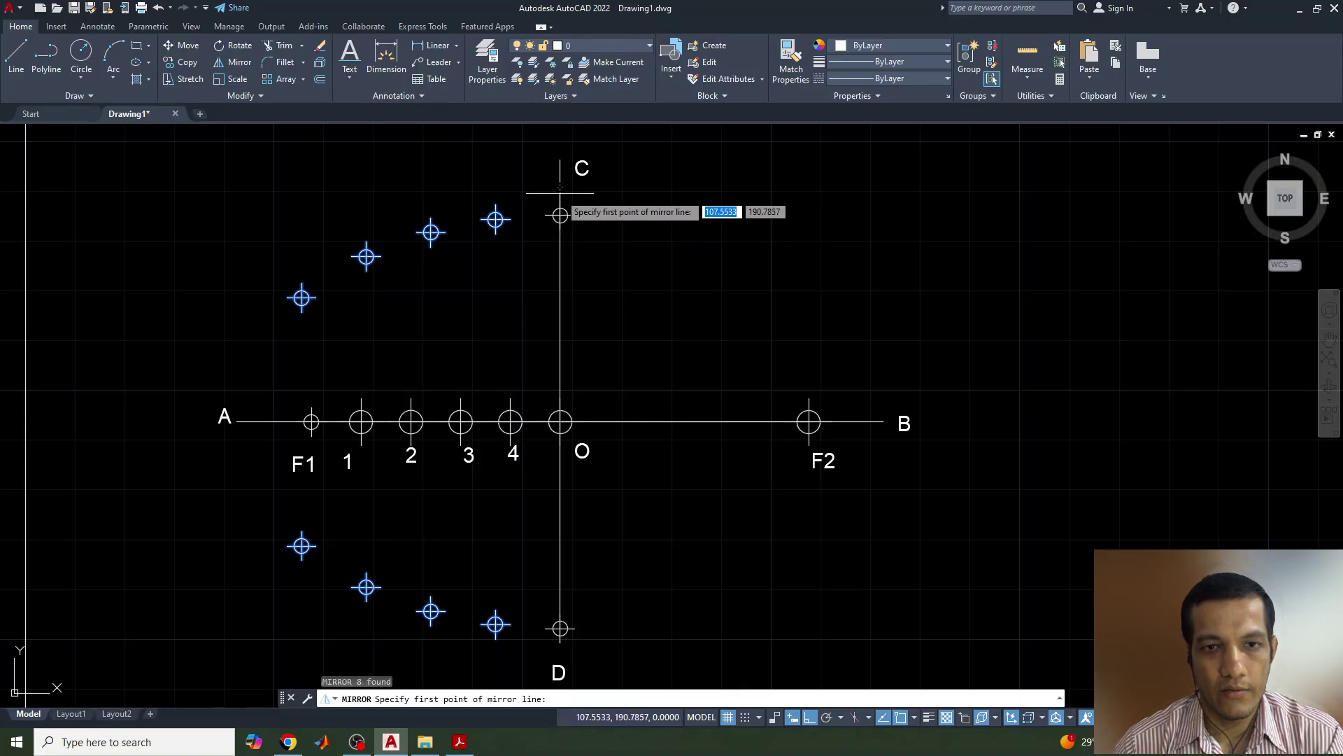
left_click(560, 202)
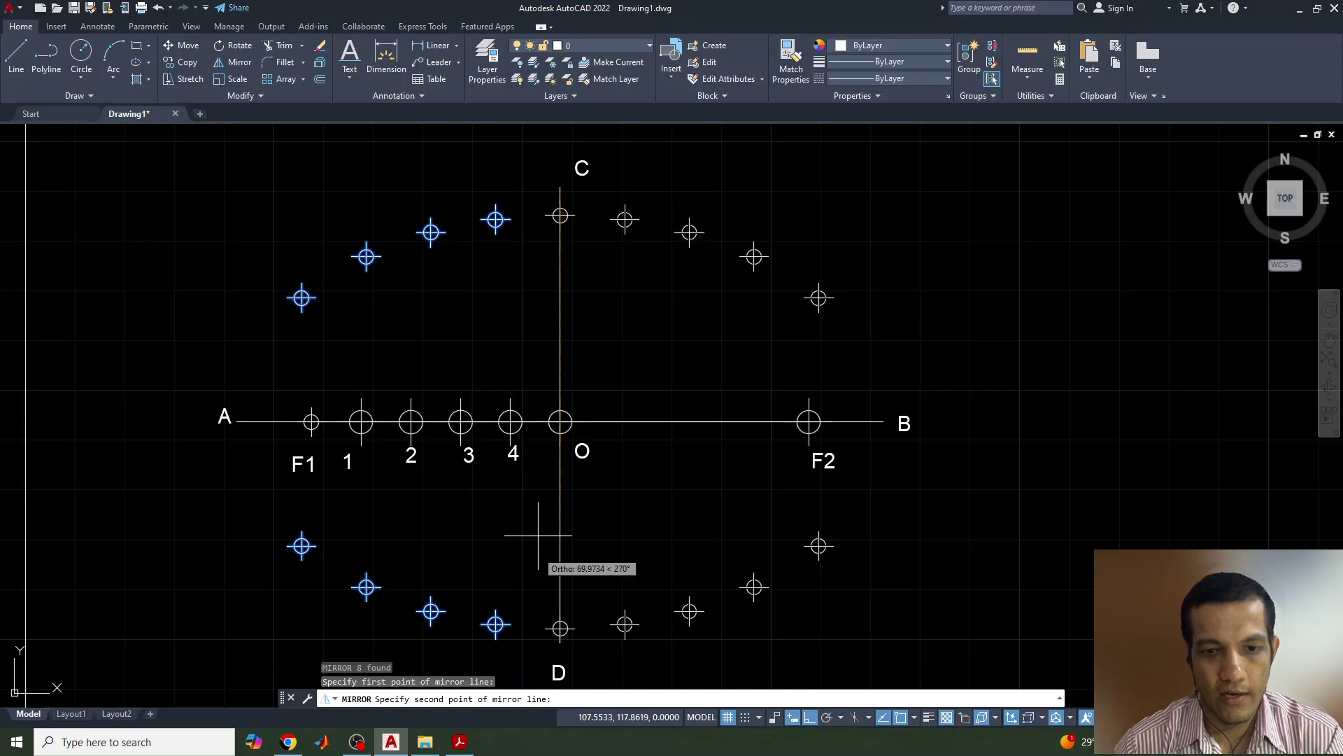
left_click(559, 628)
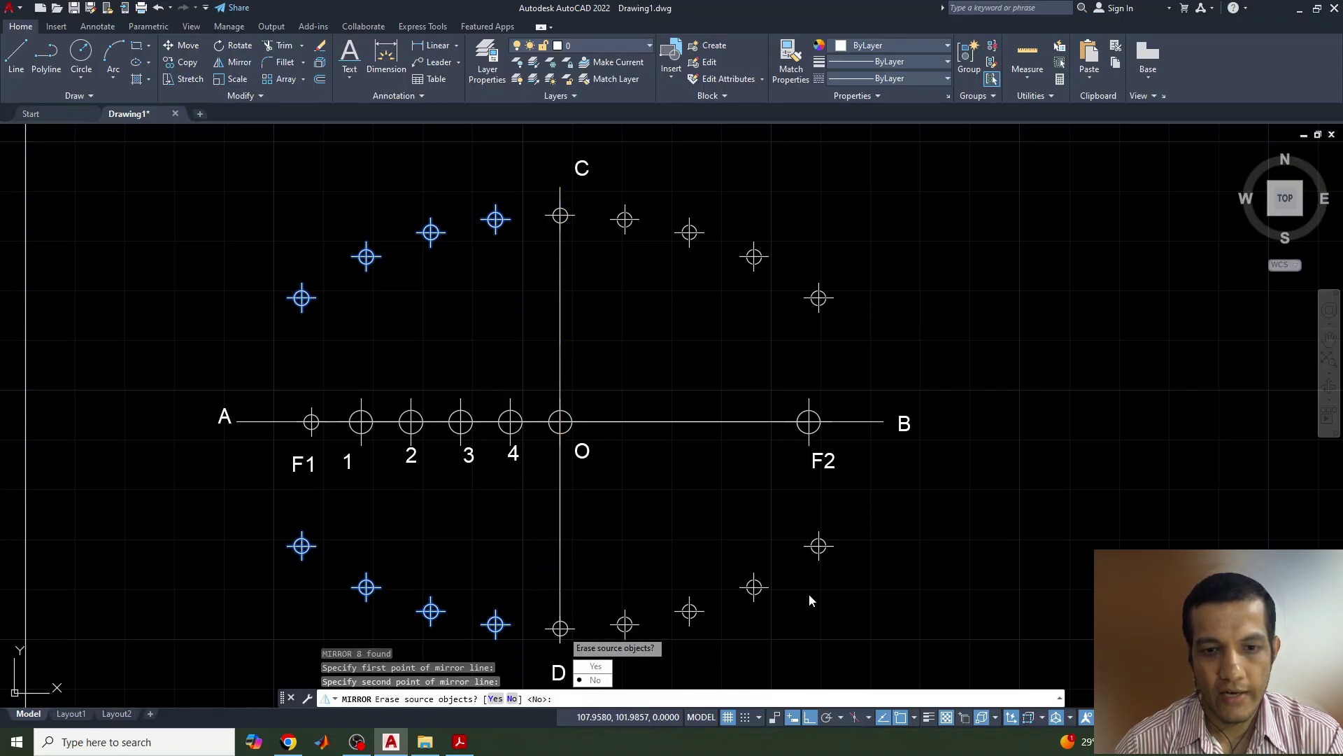
key("Return")
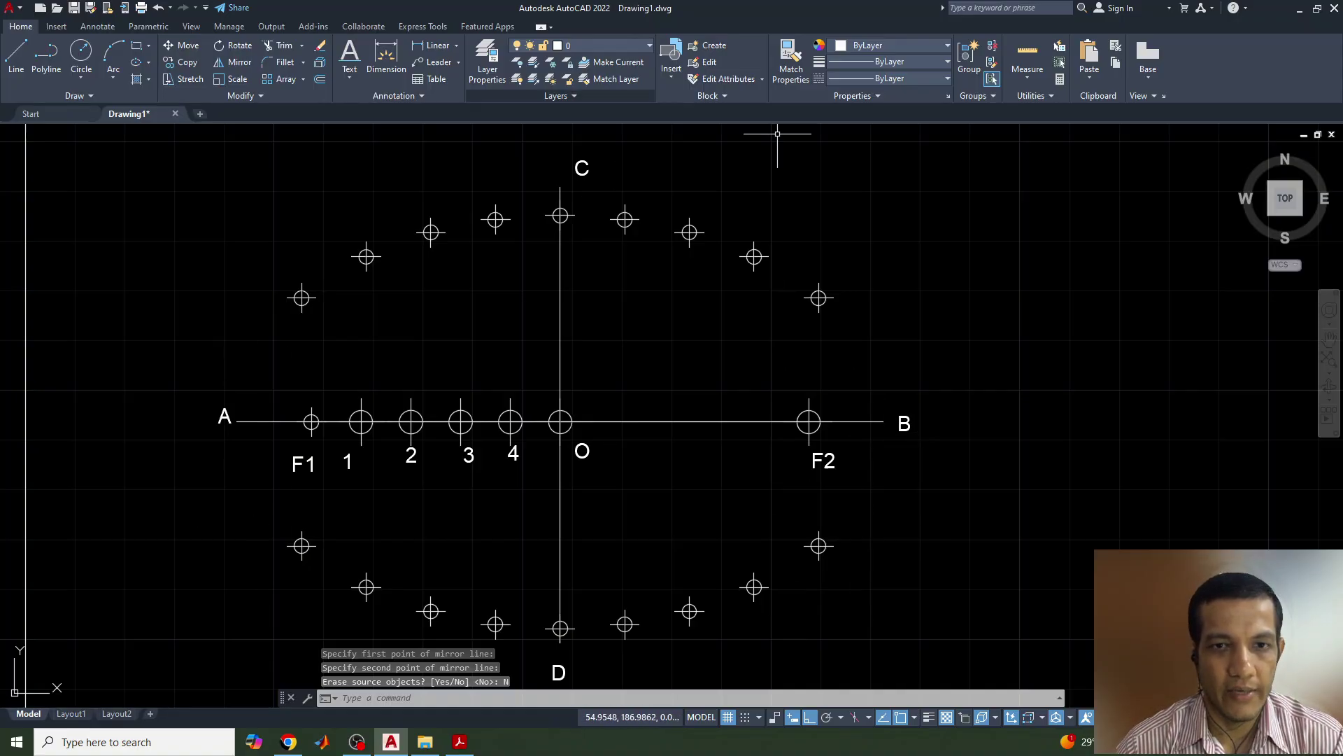
- Set the current object colour to Yellow and the lineweight to 0.30 mm
left_click(847, 46)
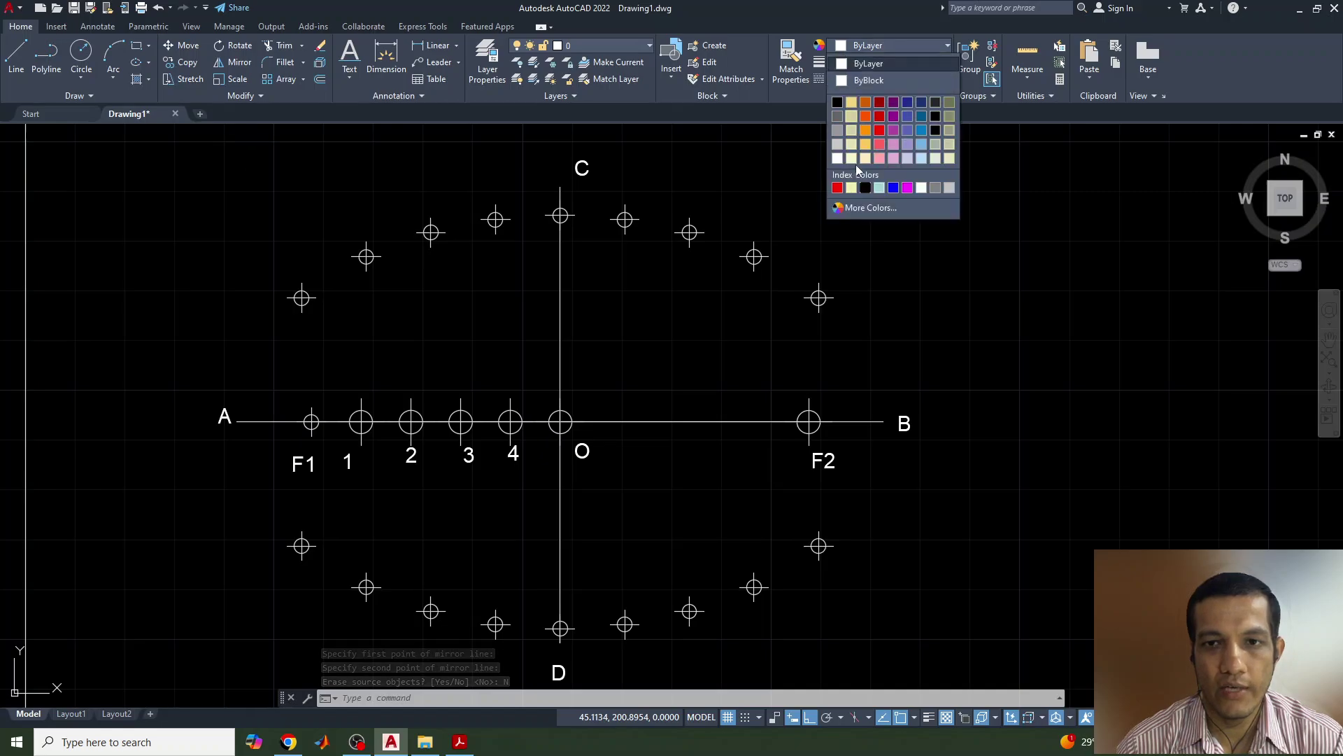
left_click(864, 65)
left_click(868, 63)
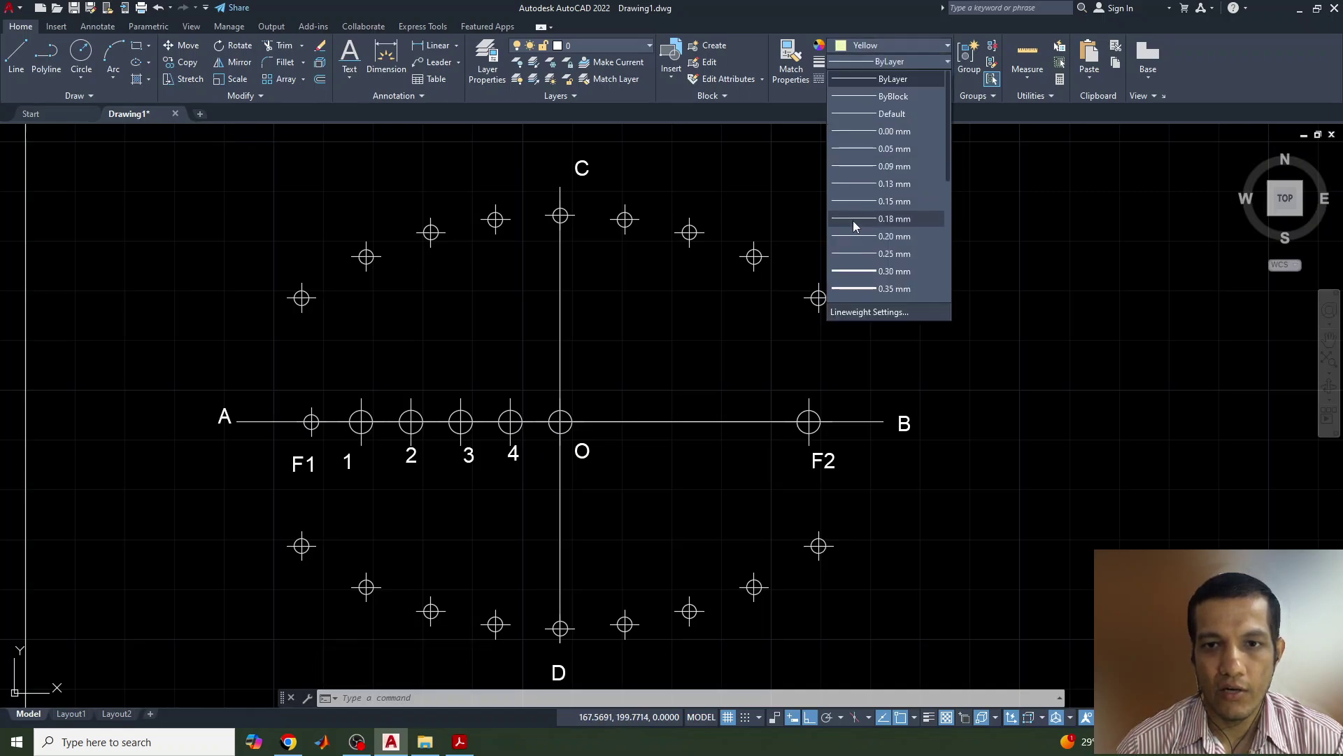
left_click(861, 271)
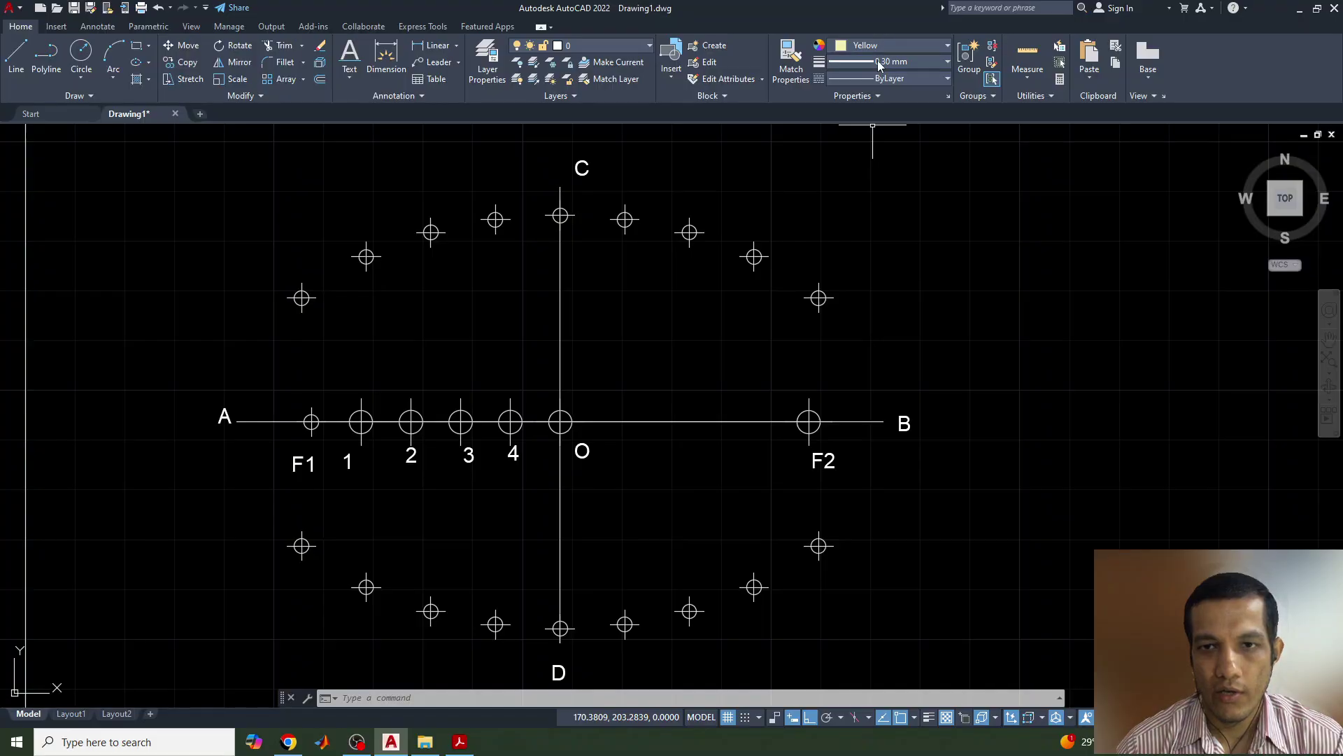
left_click(880, 63)
left_click(868, 312)
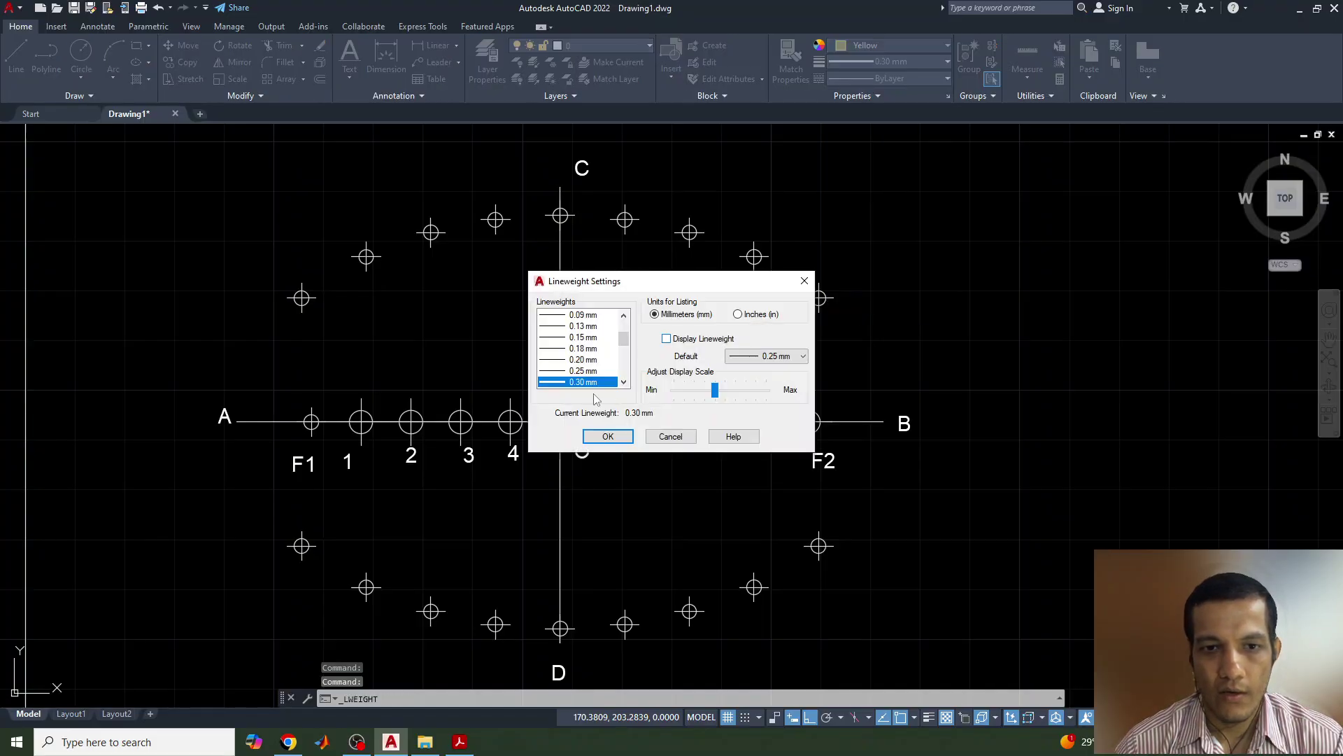
left_click(608, 435)
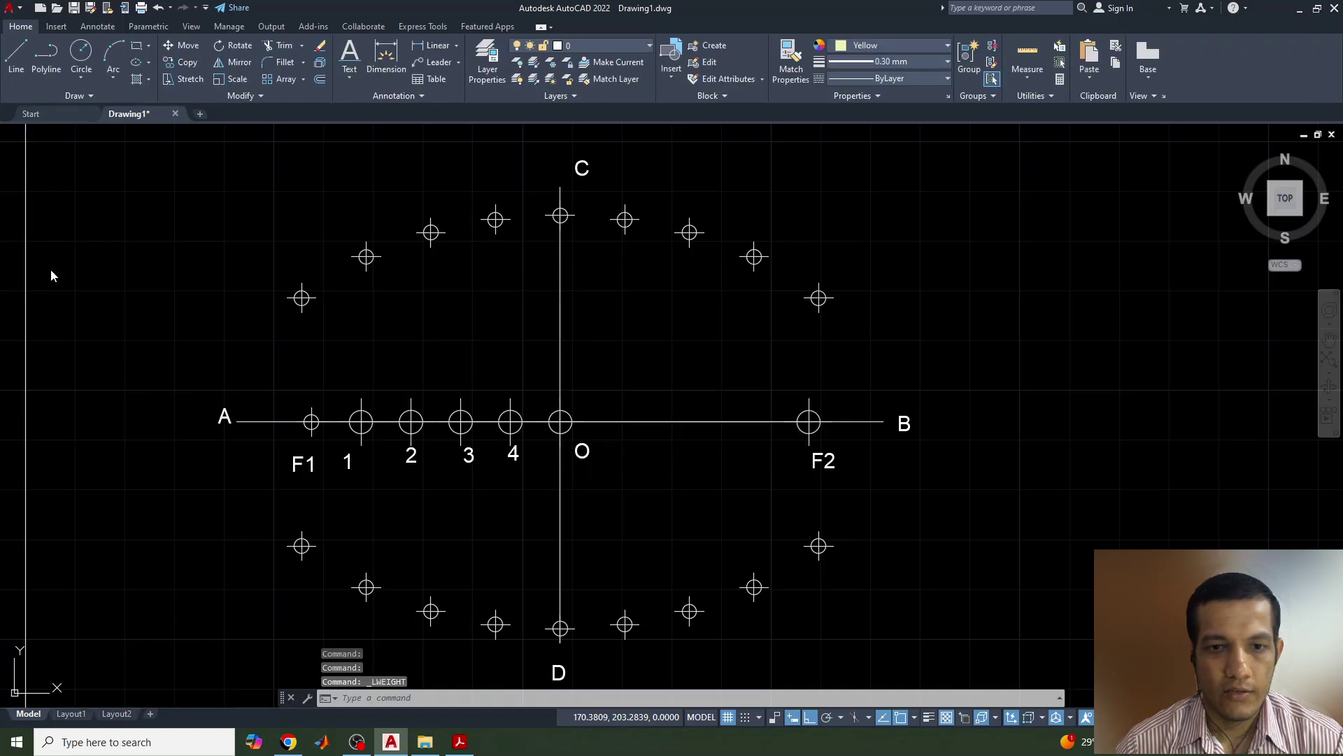
- Start a fit-point spline at A and run it through all the upper curve points, including the one at C, to B
left_click(68, 96)
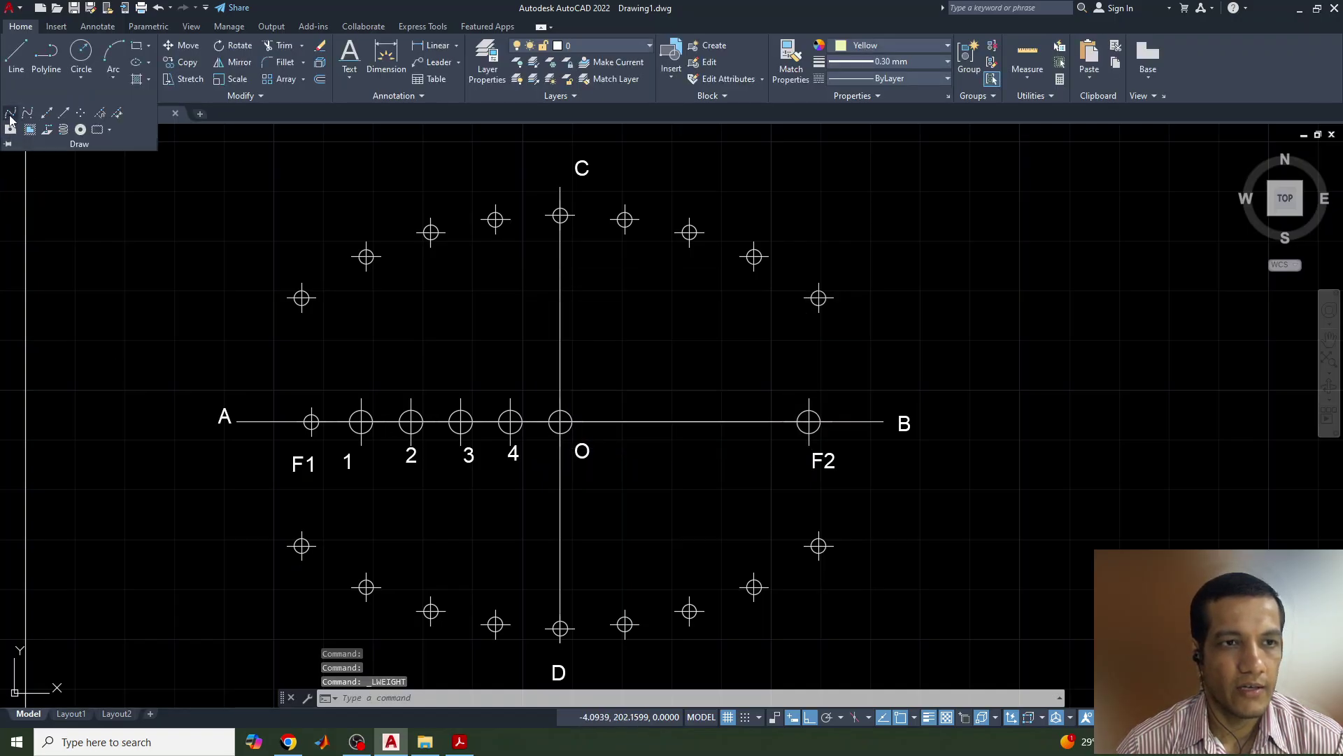
left_click(10, 114)
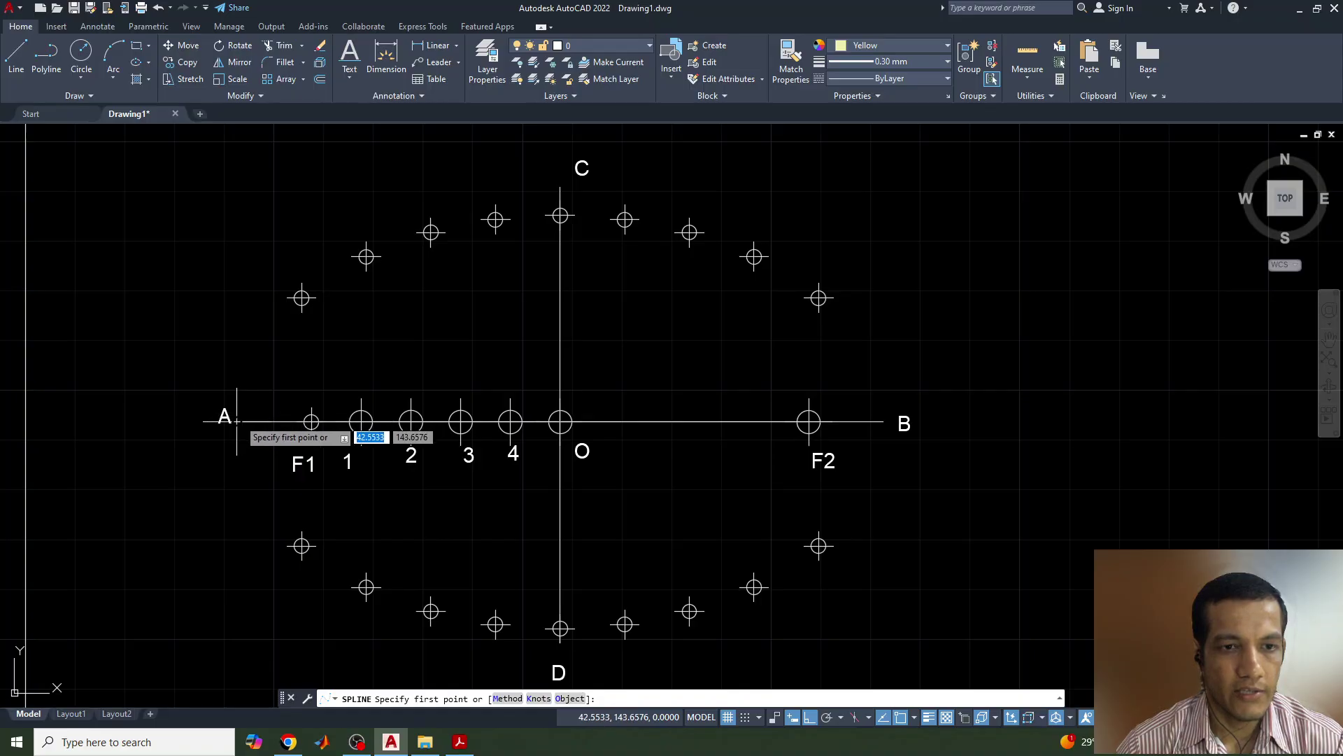
left_click(236, 421)
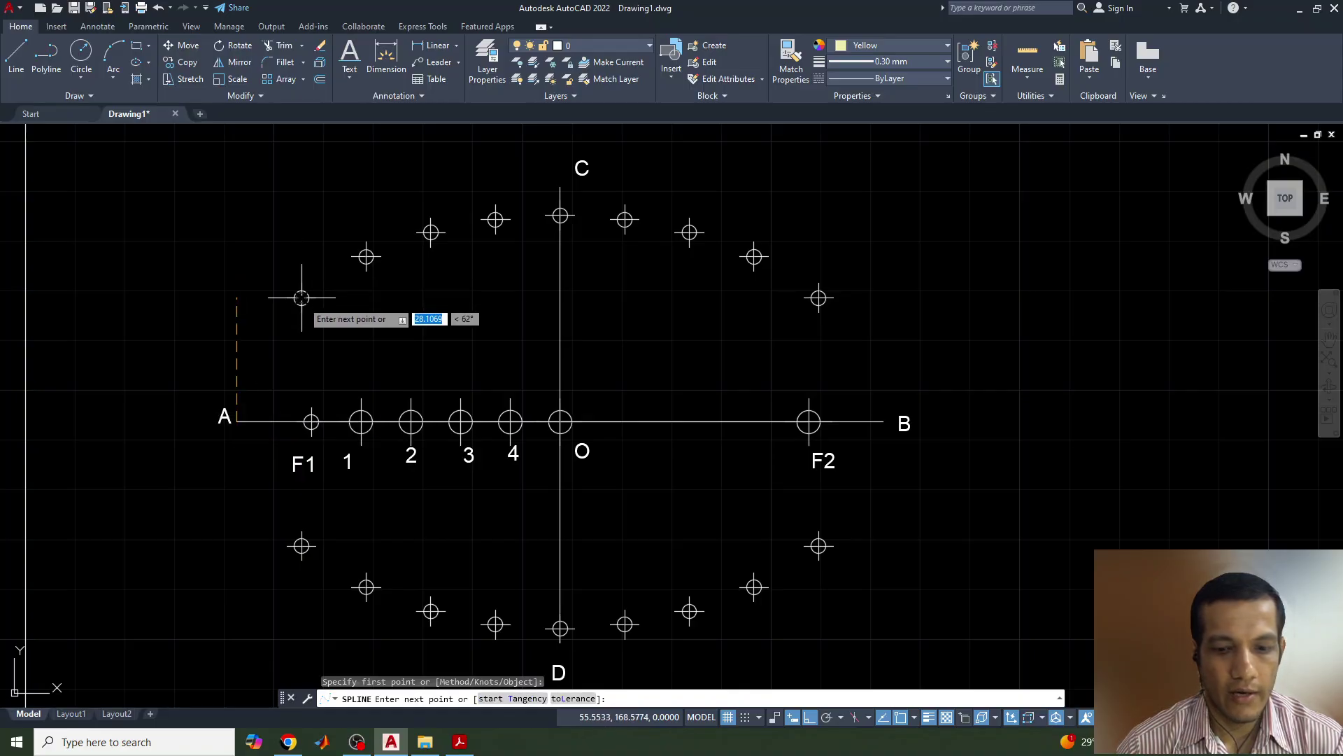
left_click(302, 298)
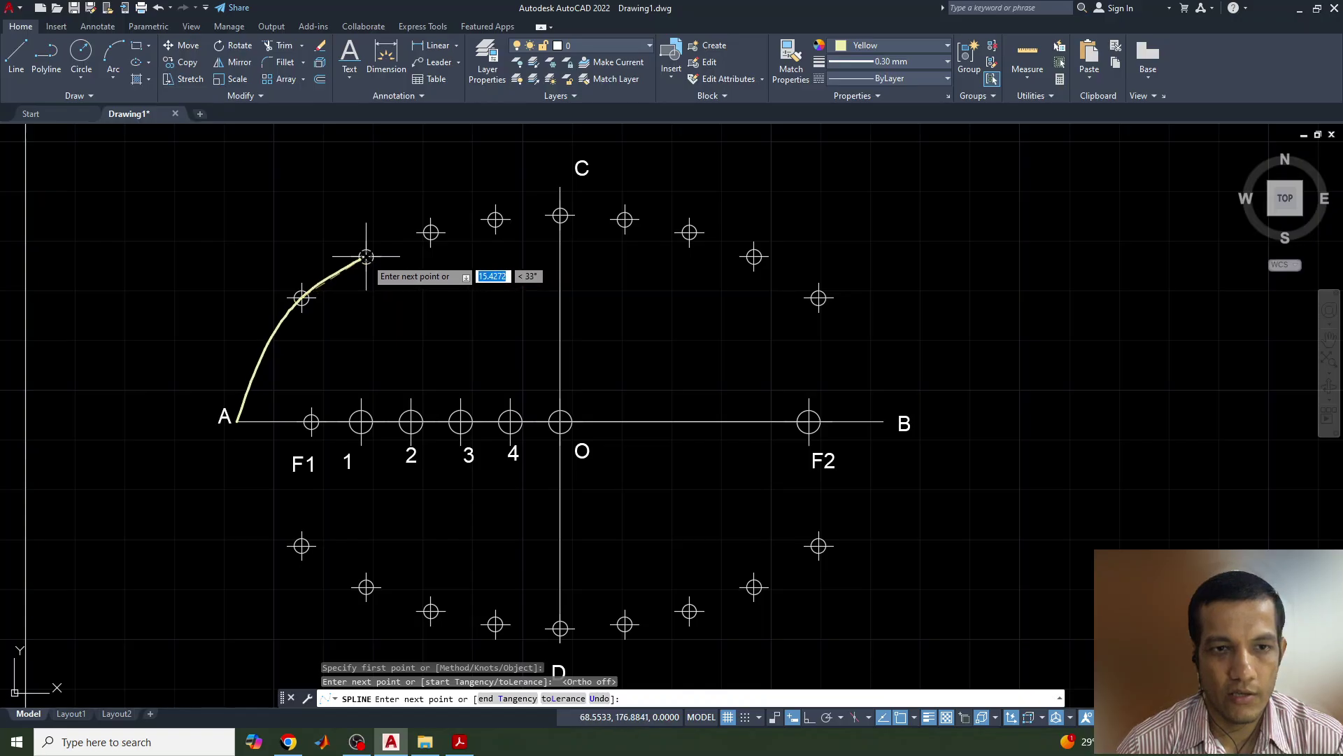
left_click(366, 256)
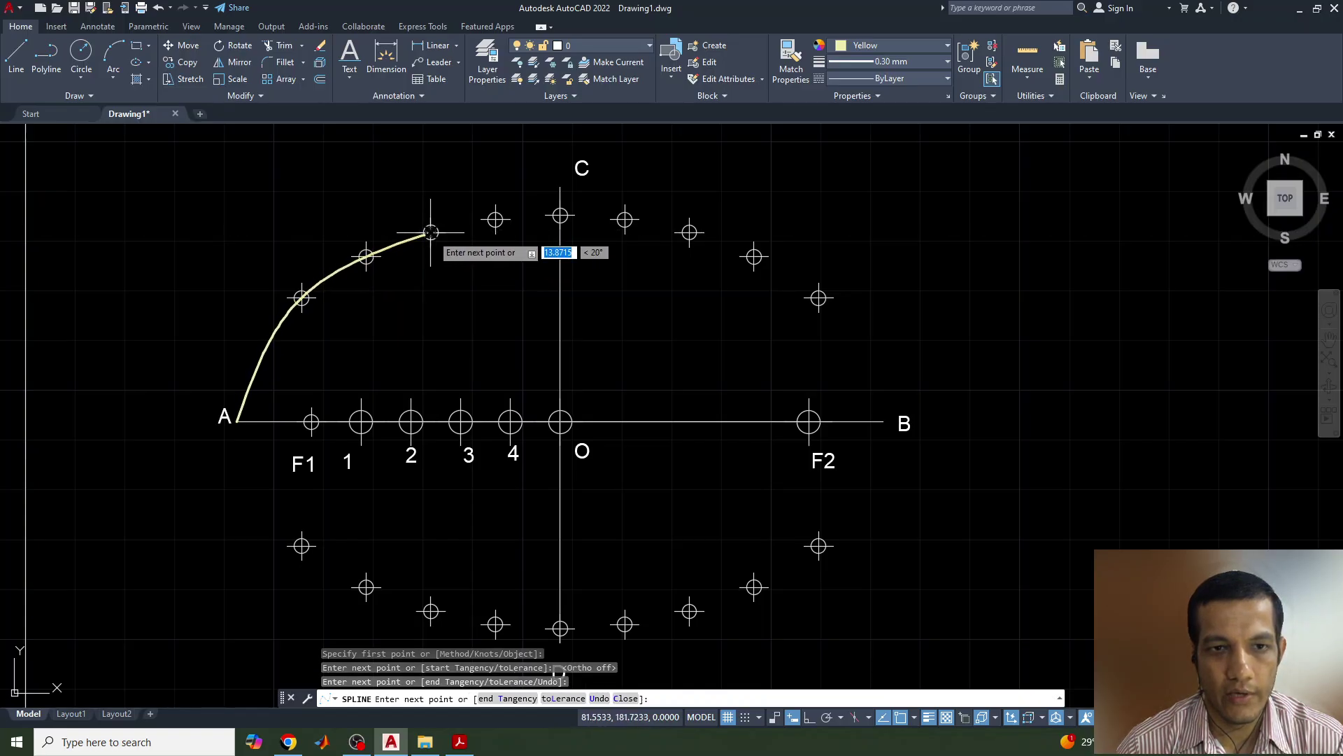
left_click(431, 231)
left_click(495, 219)
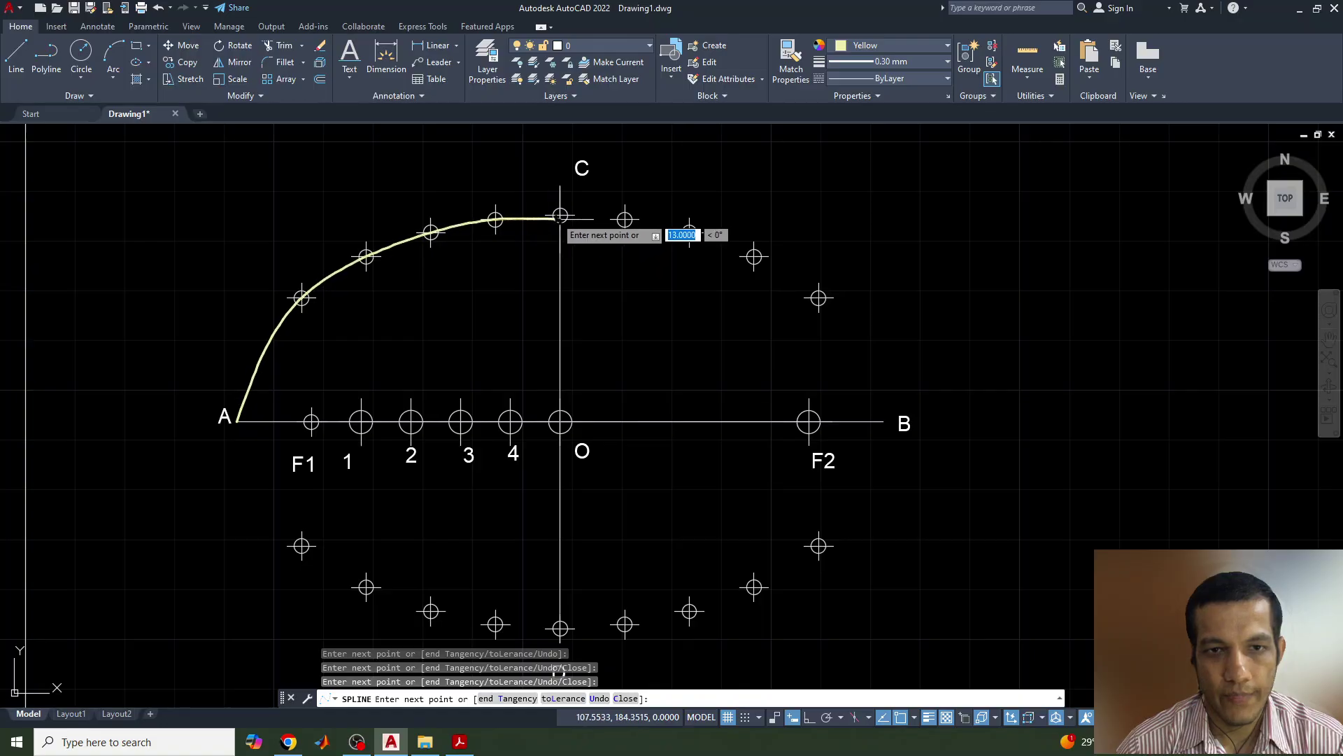
left_click(560, 217)
left_click(624, 219)
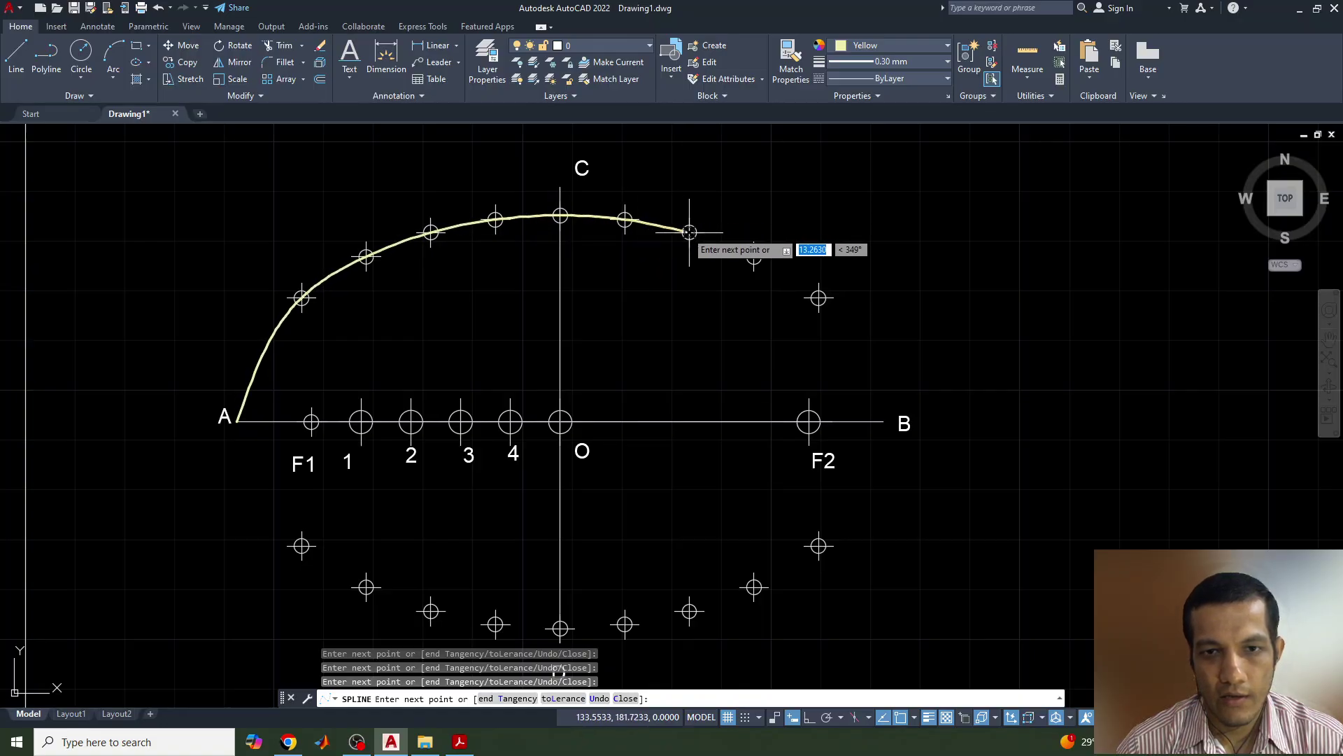
left_click(689, 231)
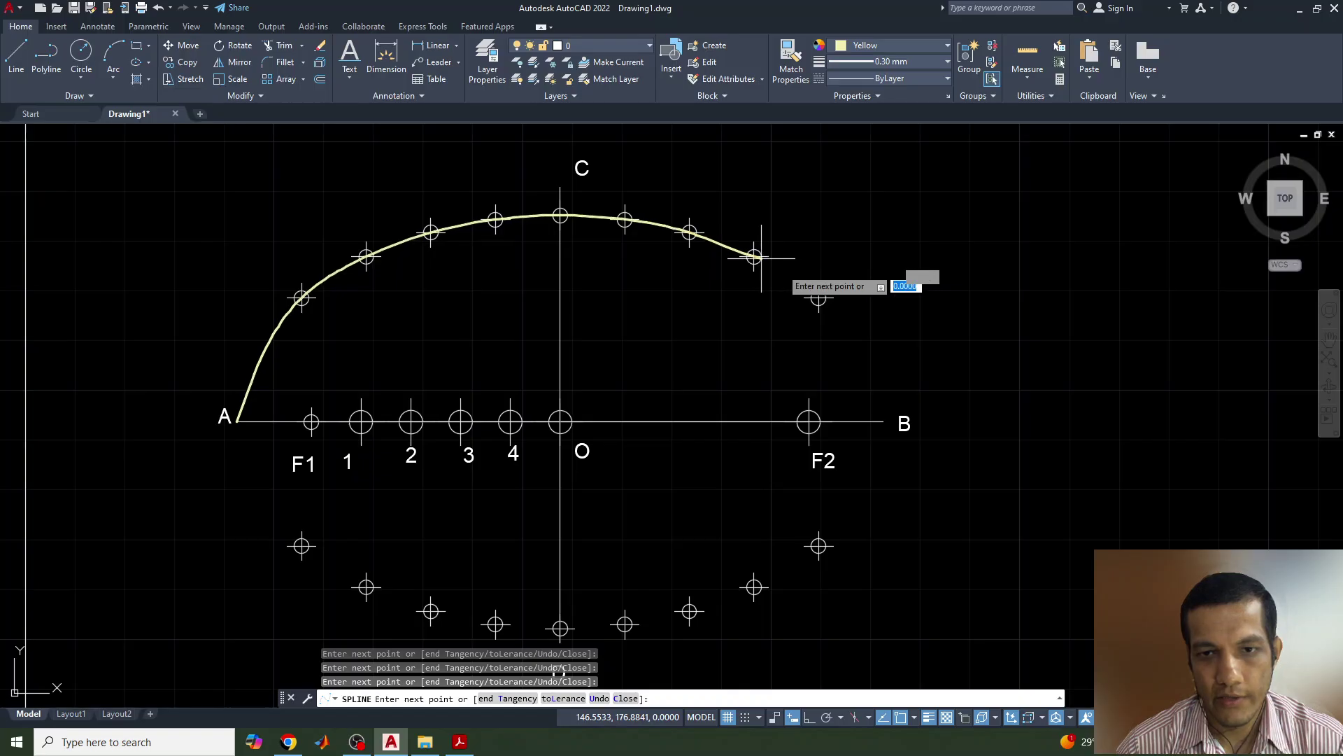
left_click(754, 257)
left_click(819, 297)
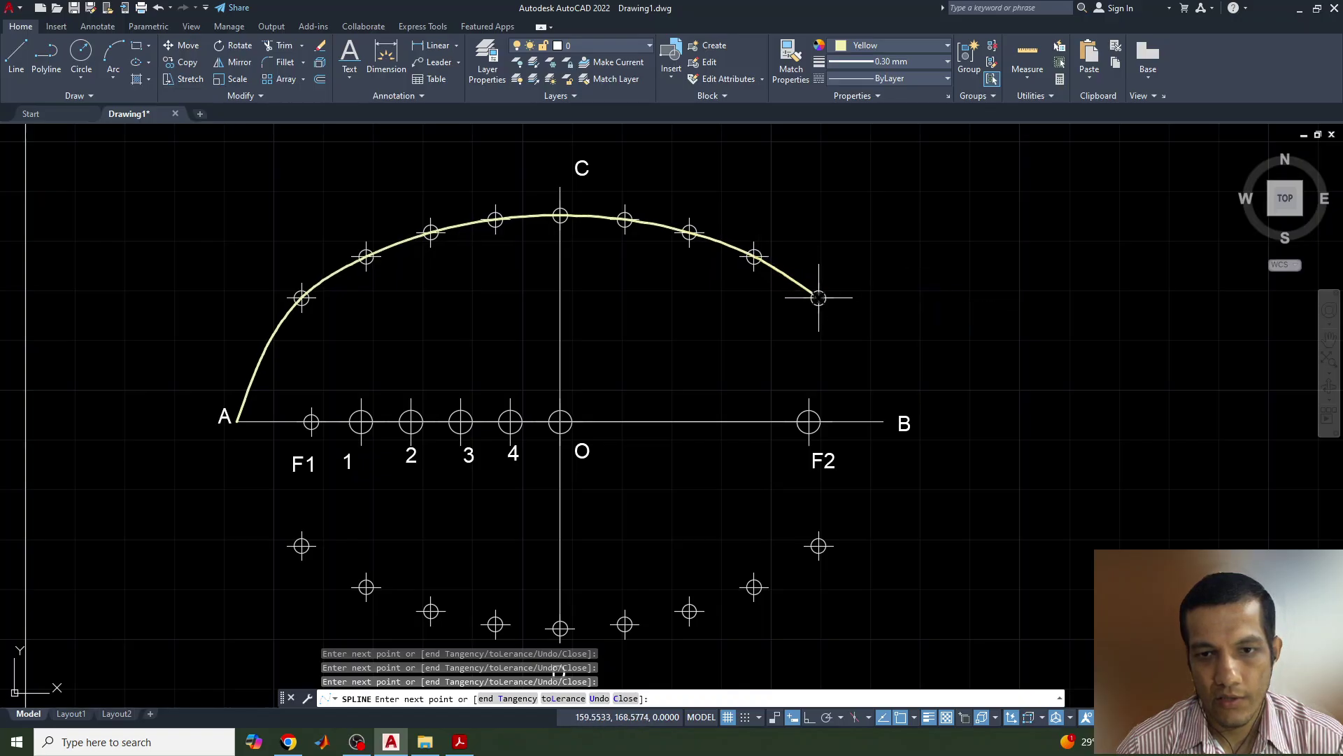
left_click(883, 421)
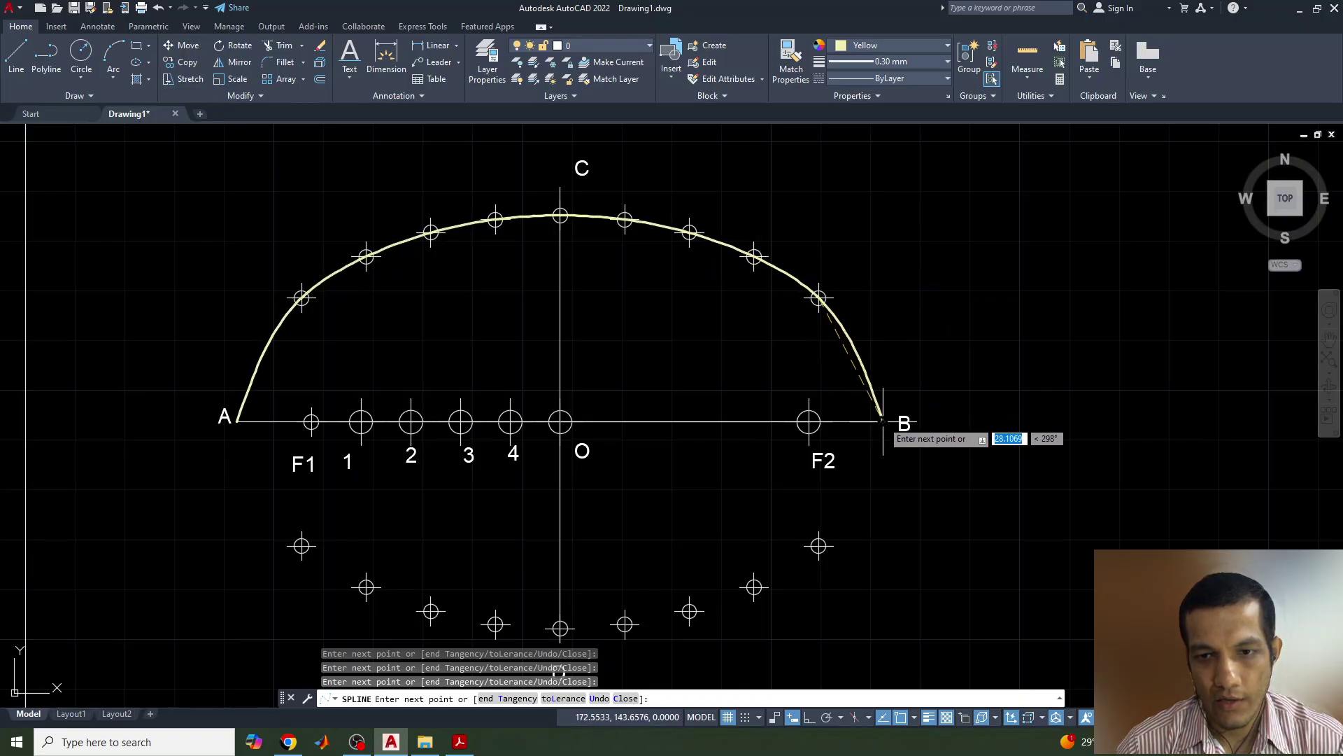
- Continue the spline from B through the lower curve points, including the one at D, back to A and finish it
left_click(818, 546)
left_click(754, 587)
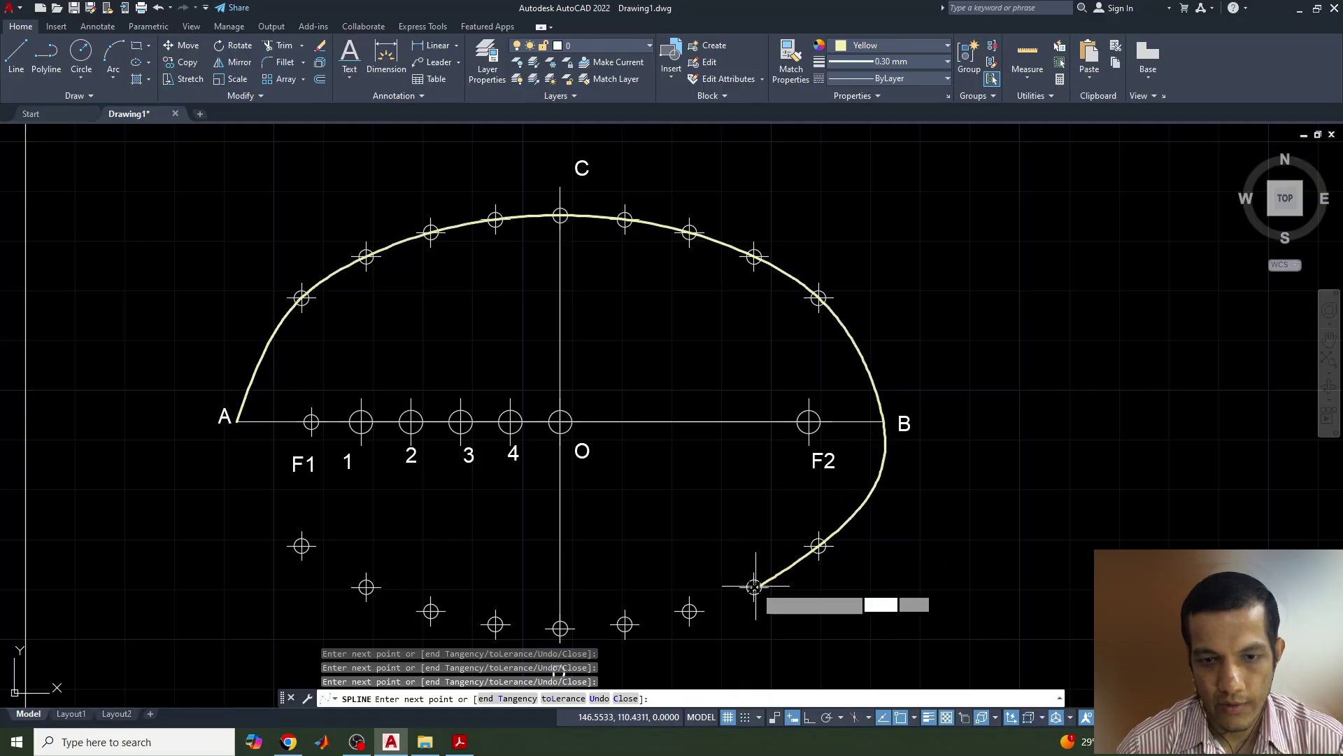
left_click(690, 611)
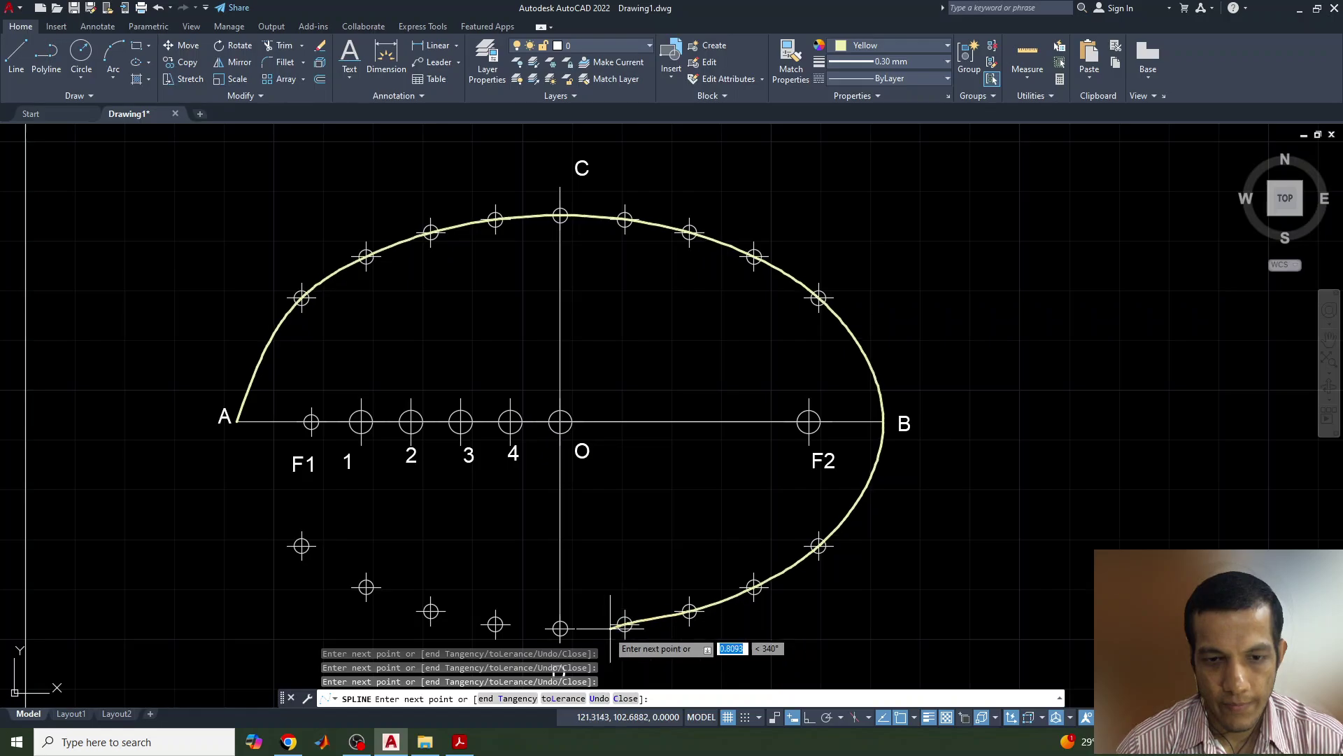
left_click(496, 623)
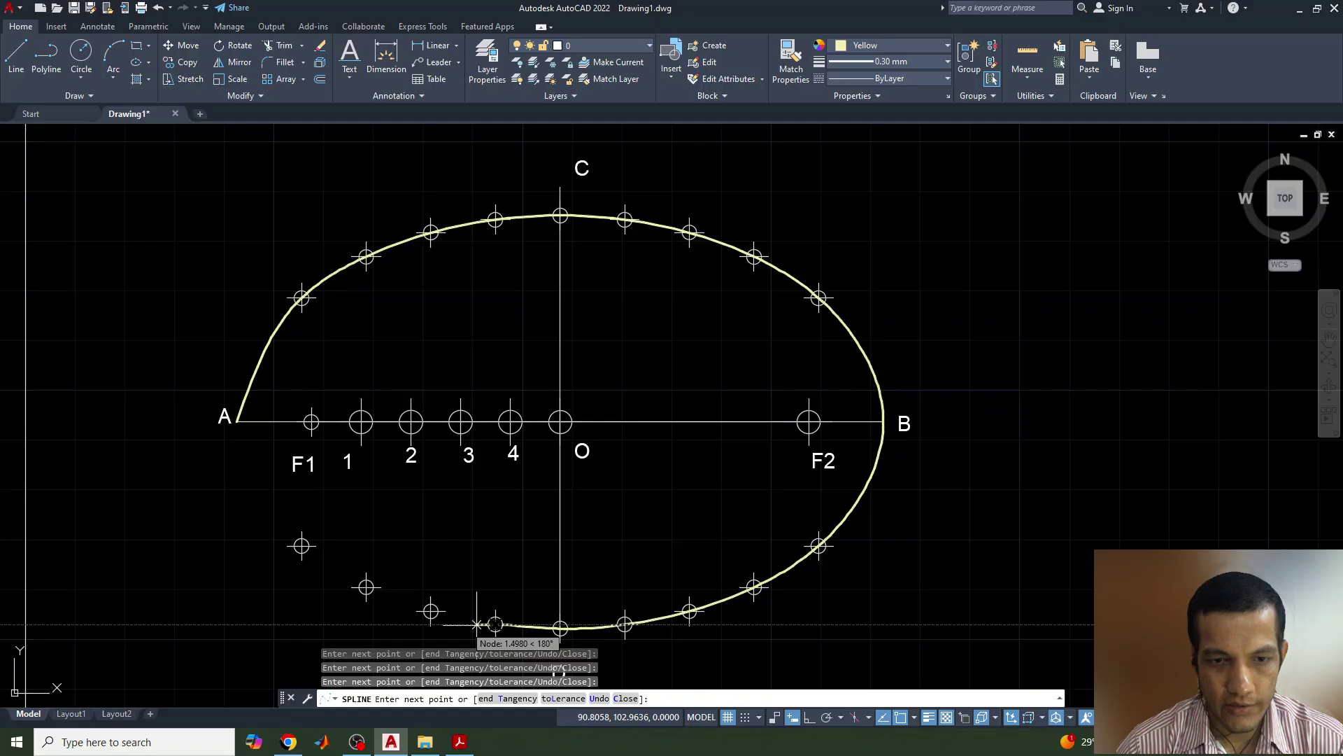
left_click(432, 611)
left_click(366, 586)
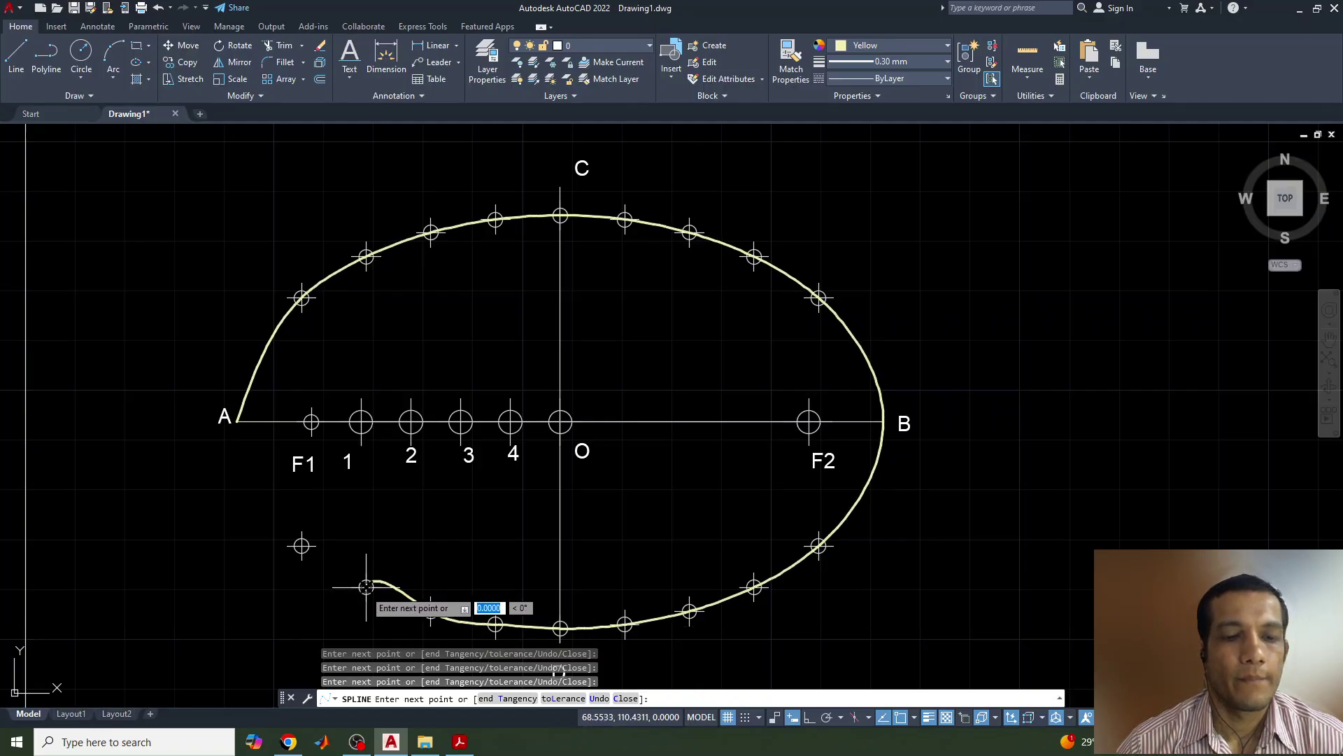
left_click(301, 545)
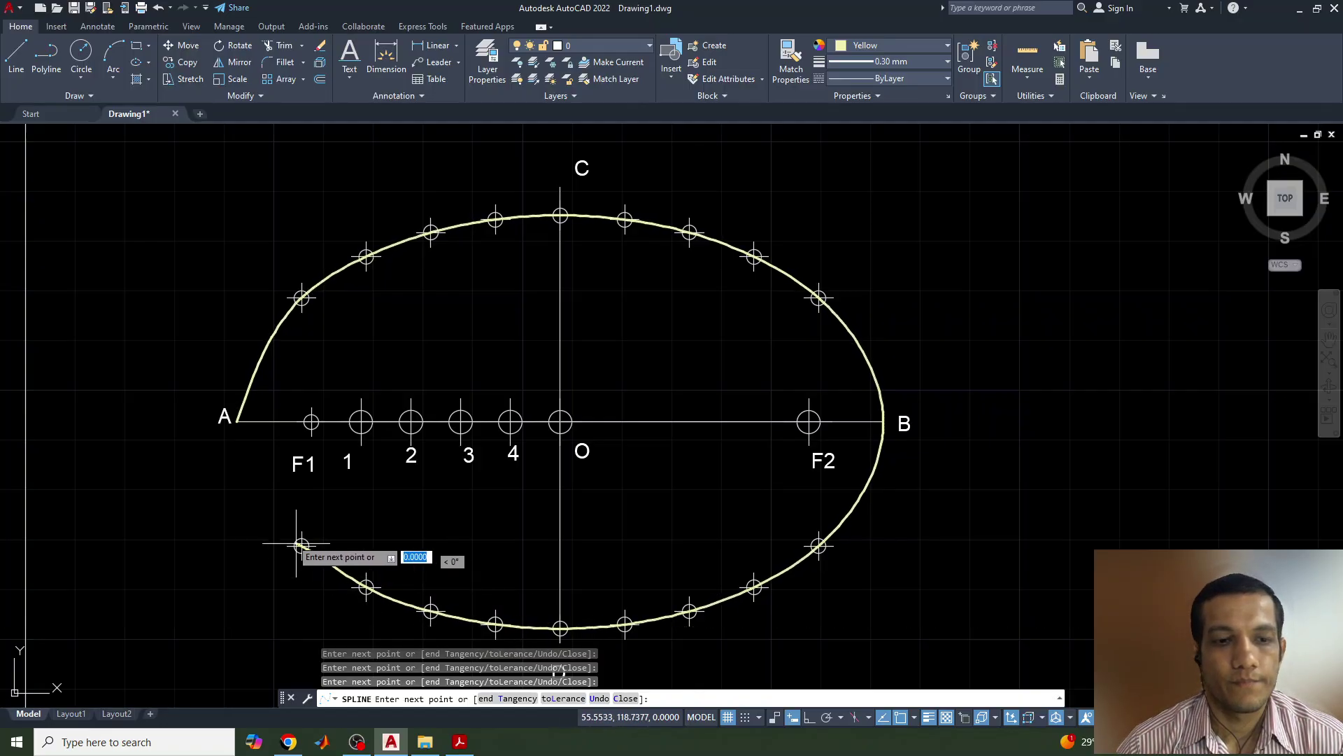
left_click(238, 421)
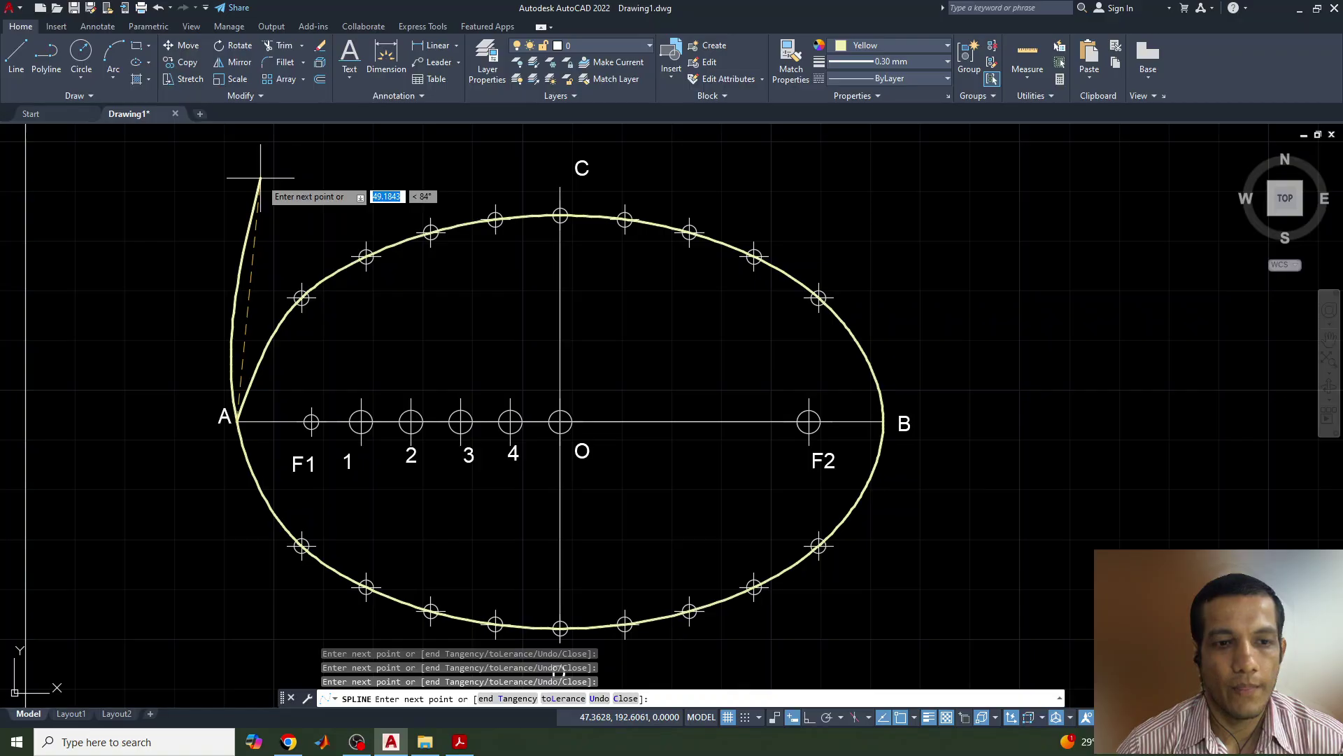
key("Return")
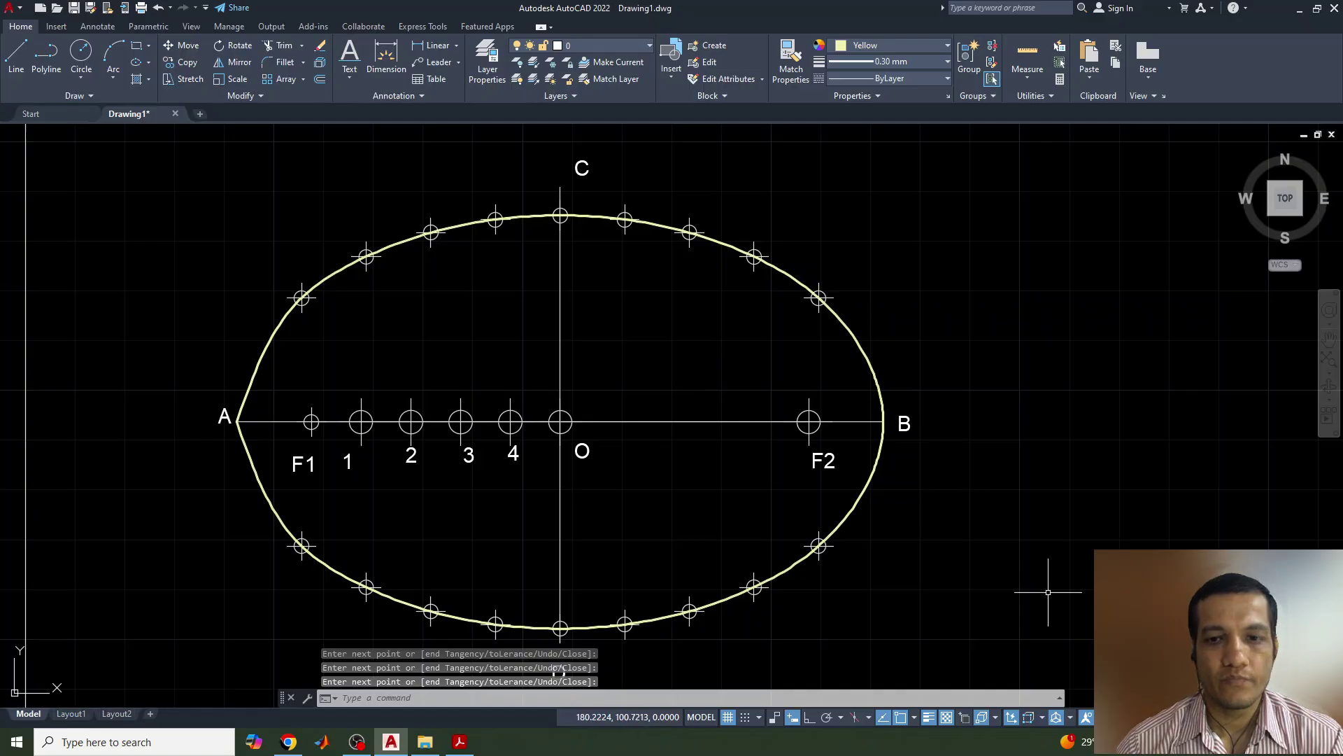
- Switch to EG PPT.pdf in Acrobat to review the intersecting arcs method reference drawing
mouse_move(663, 504)
middle_mouse_down()
mouse_move(589, 459)
mouse_move(621, 484)
middle_mouse_up()
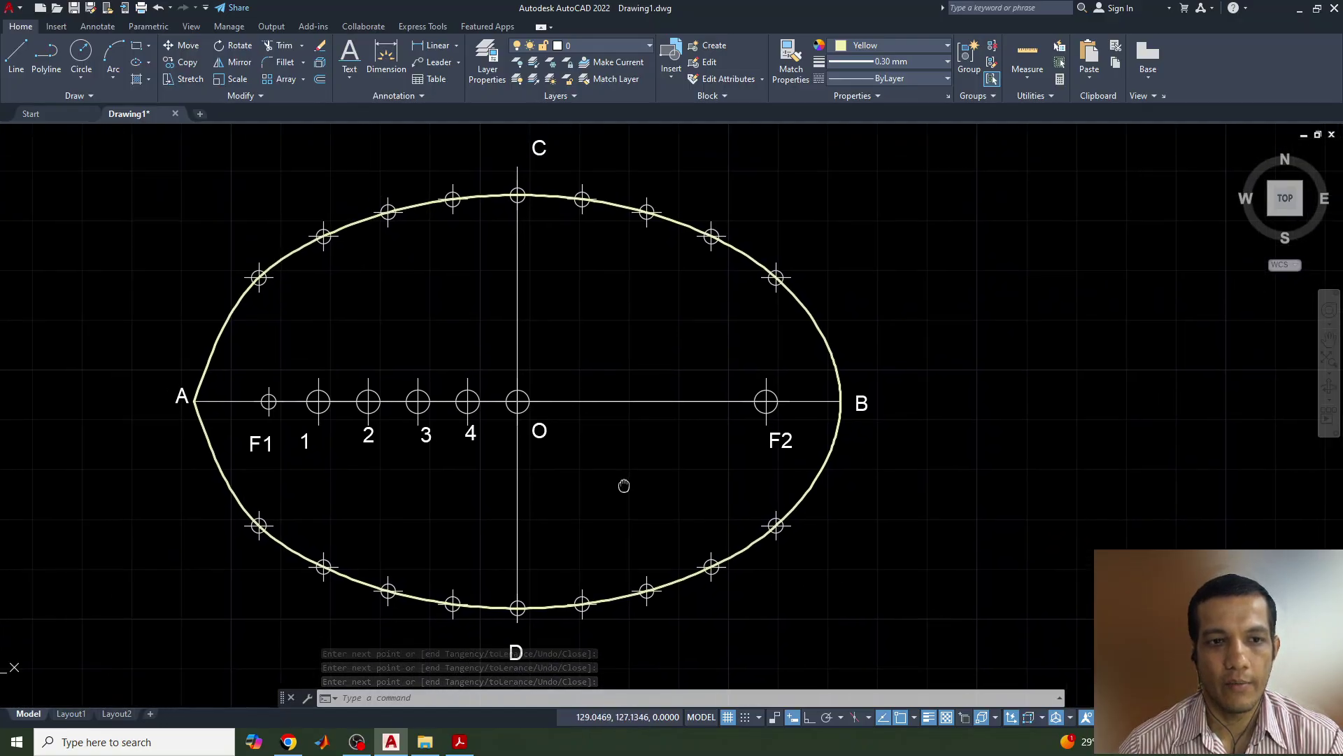
left_click(460, 742)
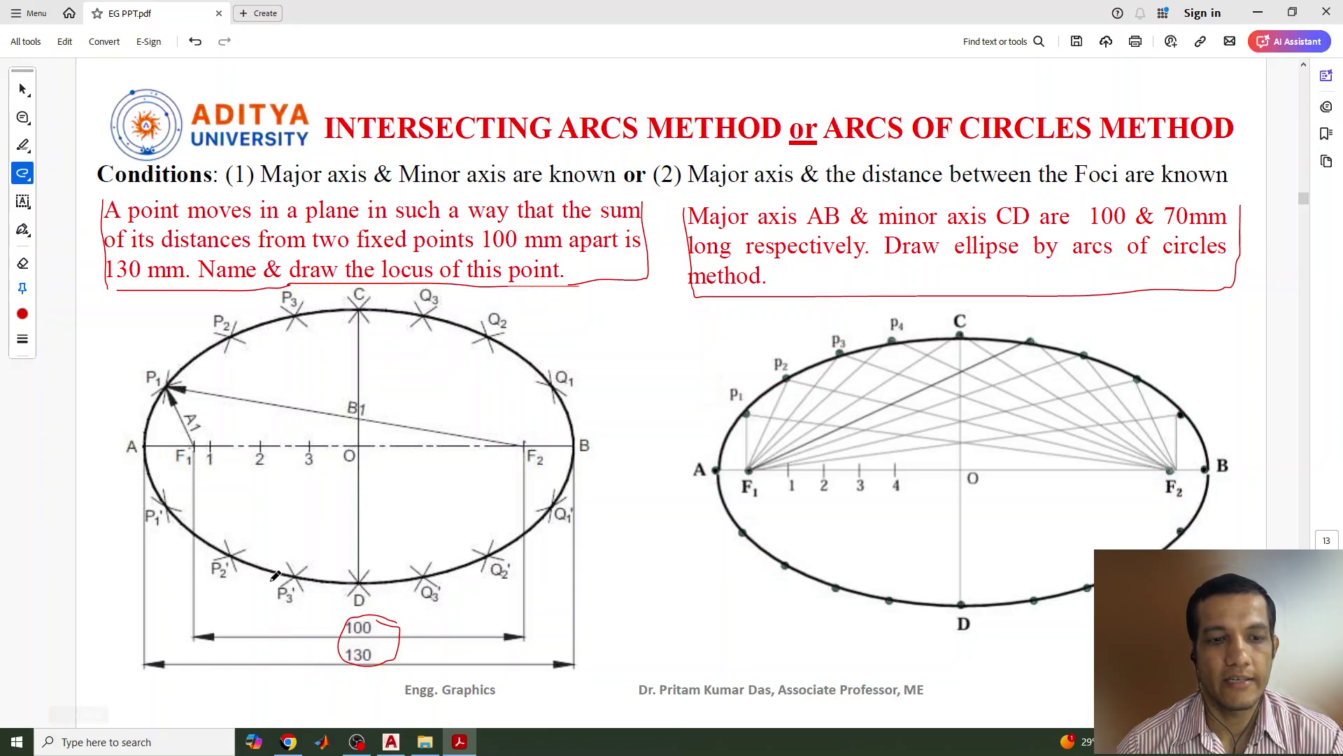
- Switch back to AutoCAD and add a linear dimension from A to B, placing it below the ellipse at D
left_click(393, 742)
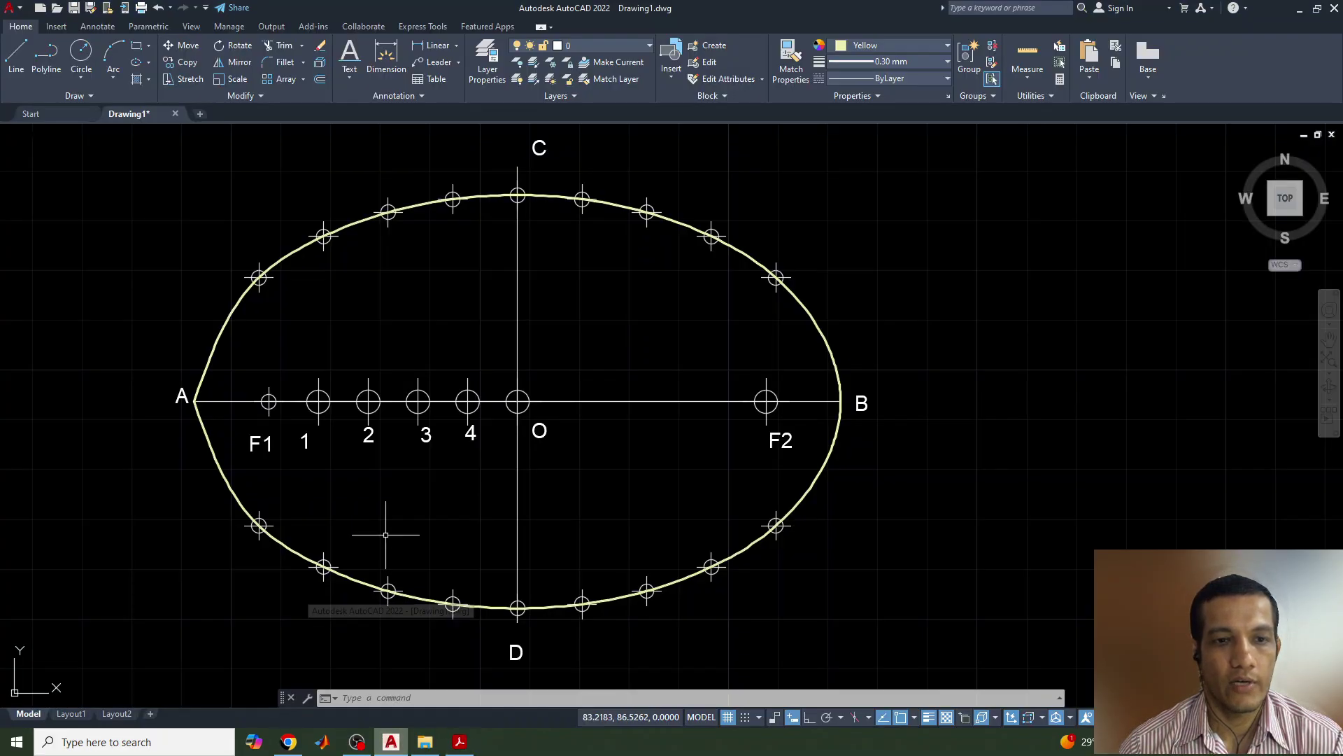
left_click(425, 48)
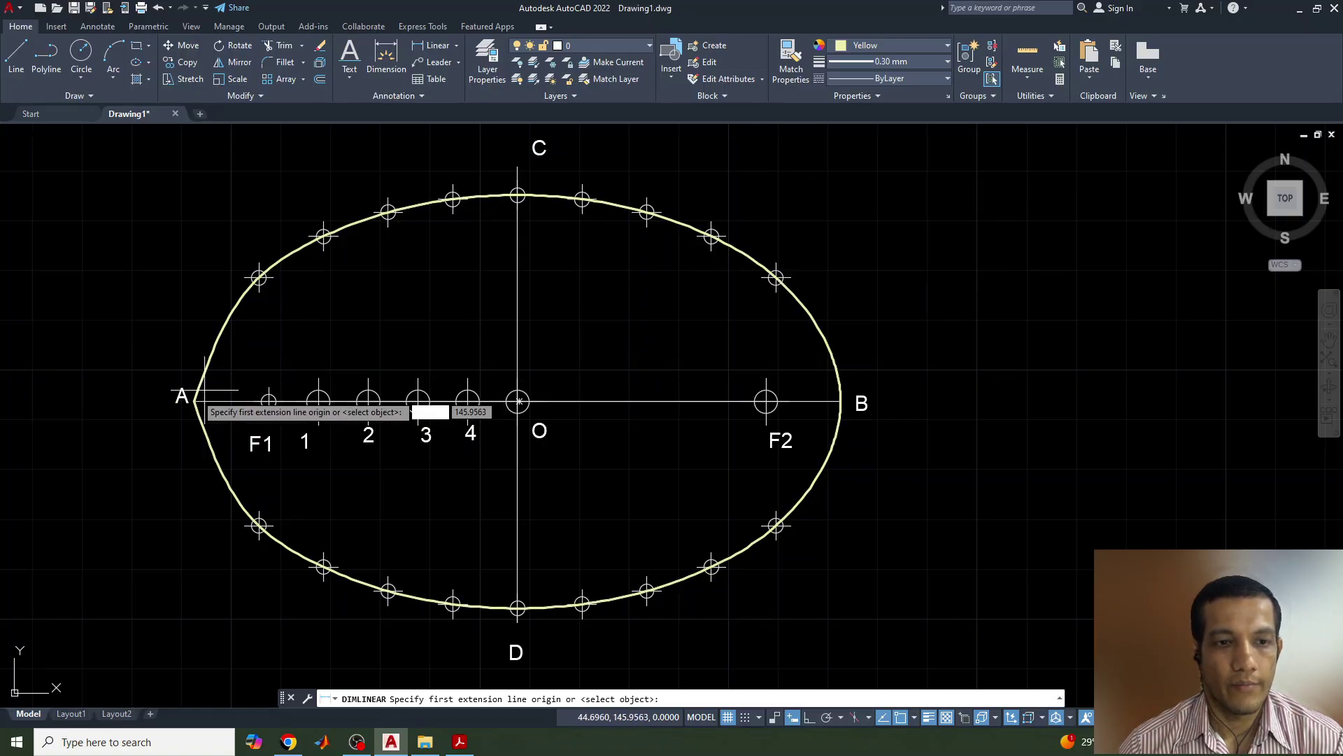
left_click(194, 401)
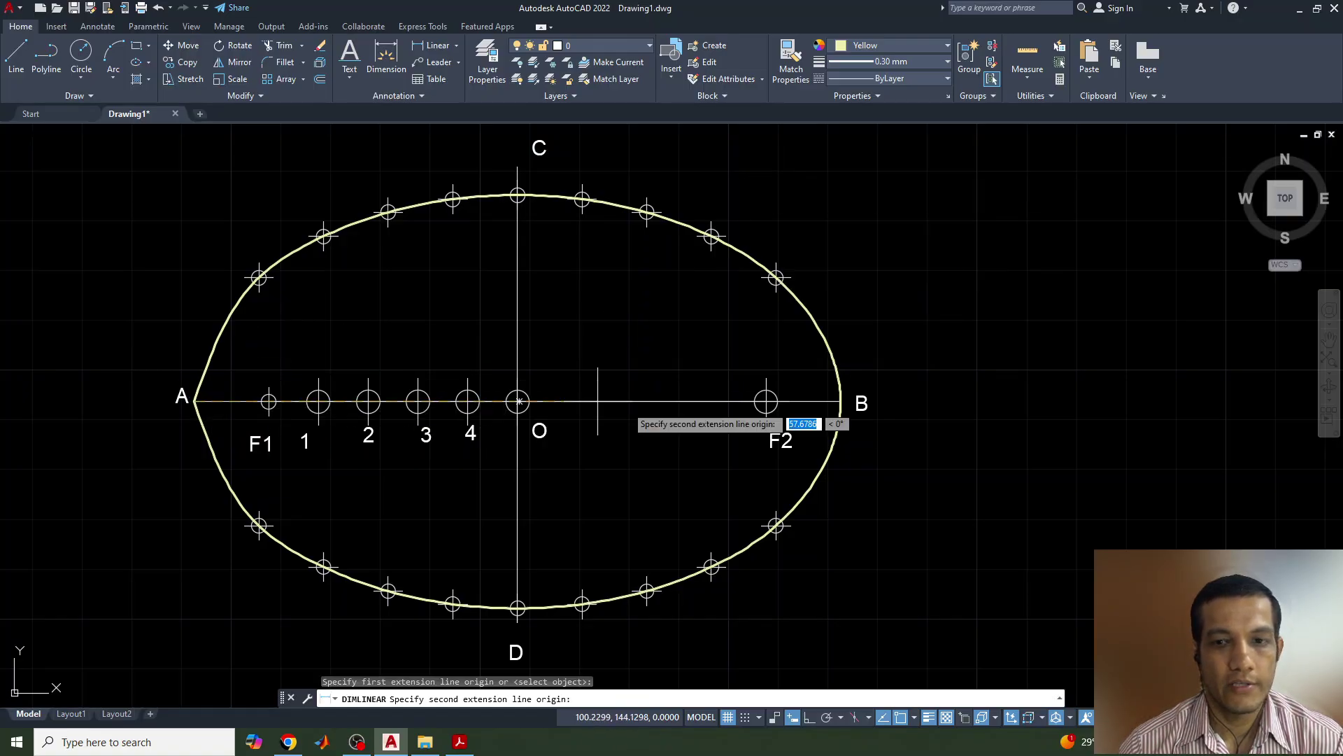
left_click(840, 401)
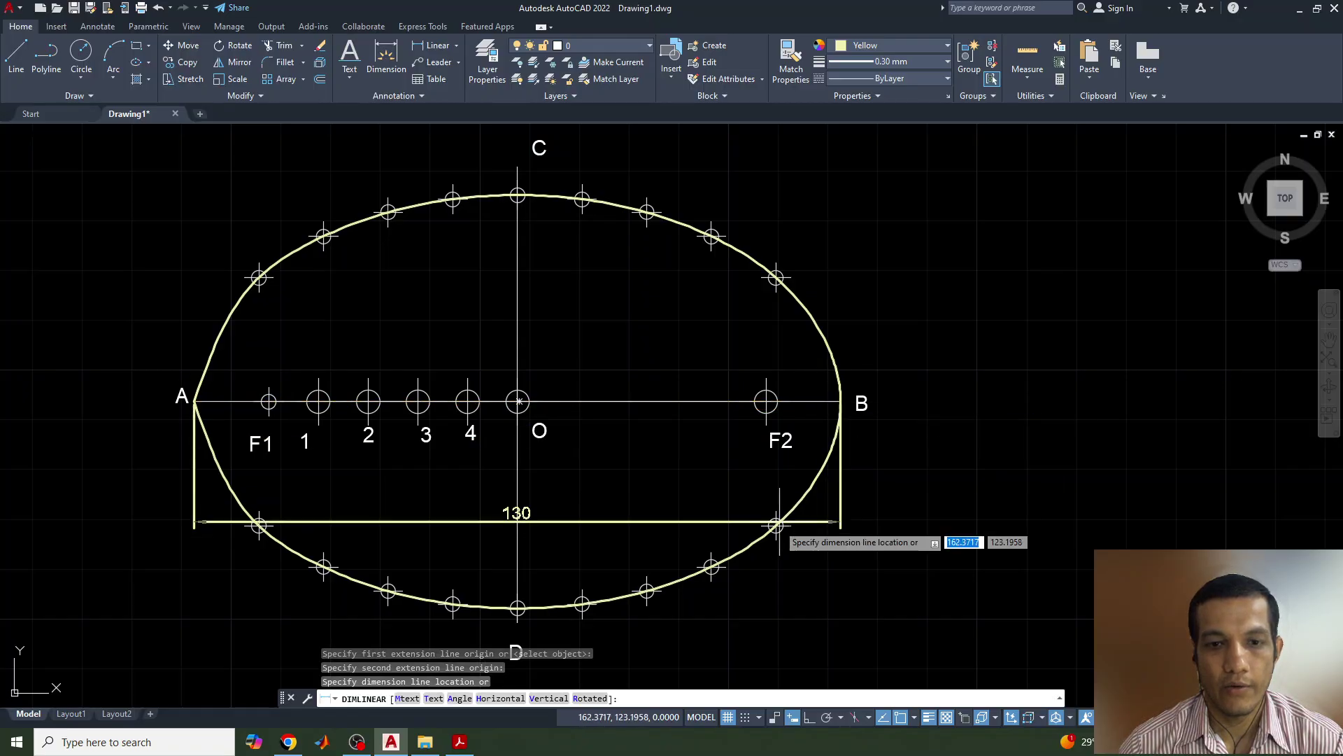
left_click(748, 648)
- Add a linear dimension between foci F1 and F2, placing it just above the major axis dimension
key("space")
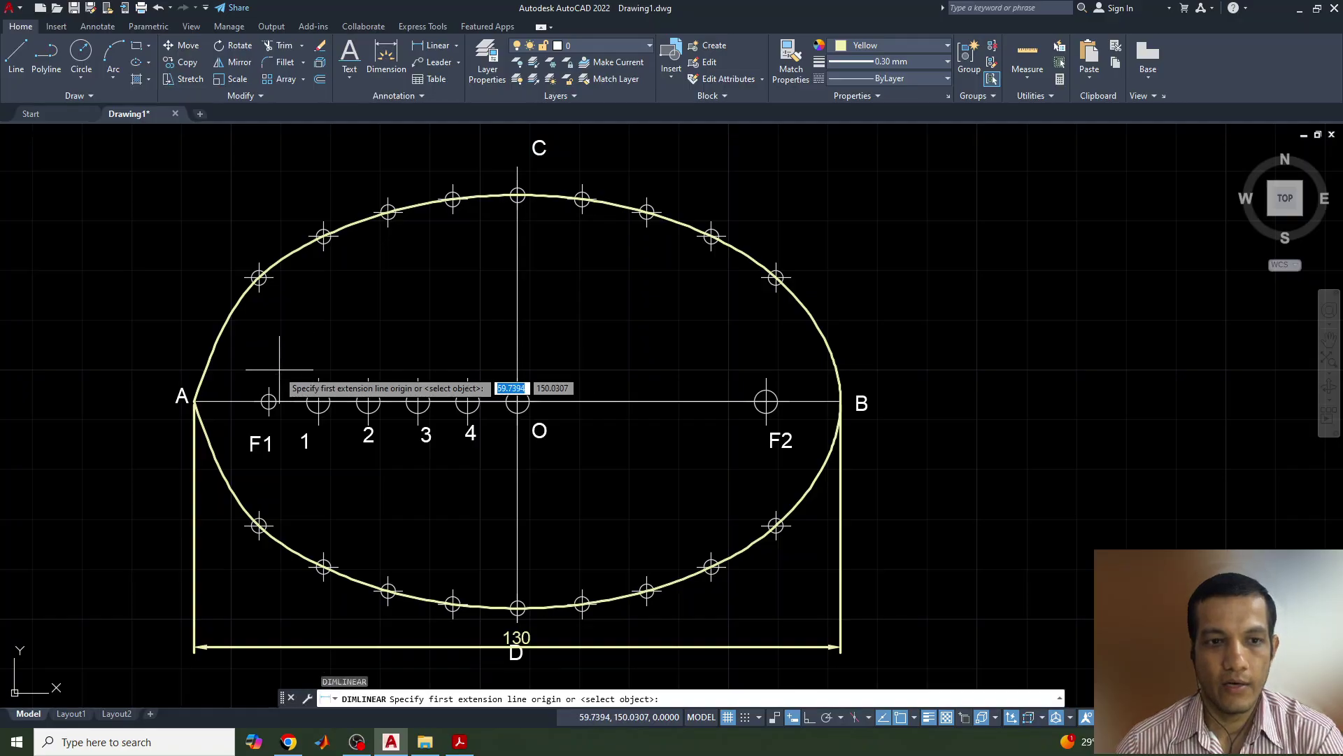
left_click(269, 401)
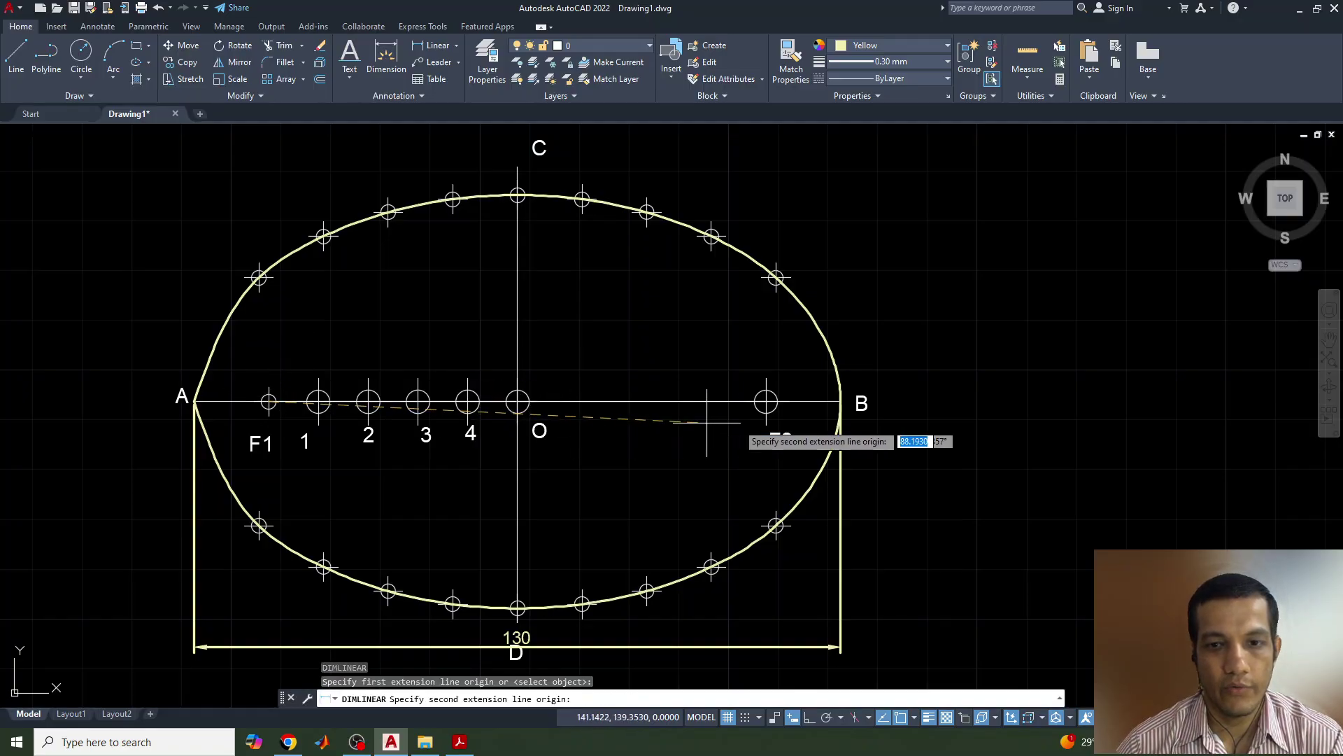
left_click(766, 401)
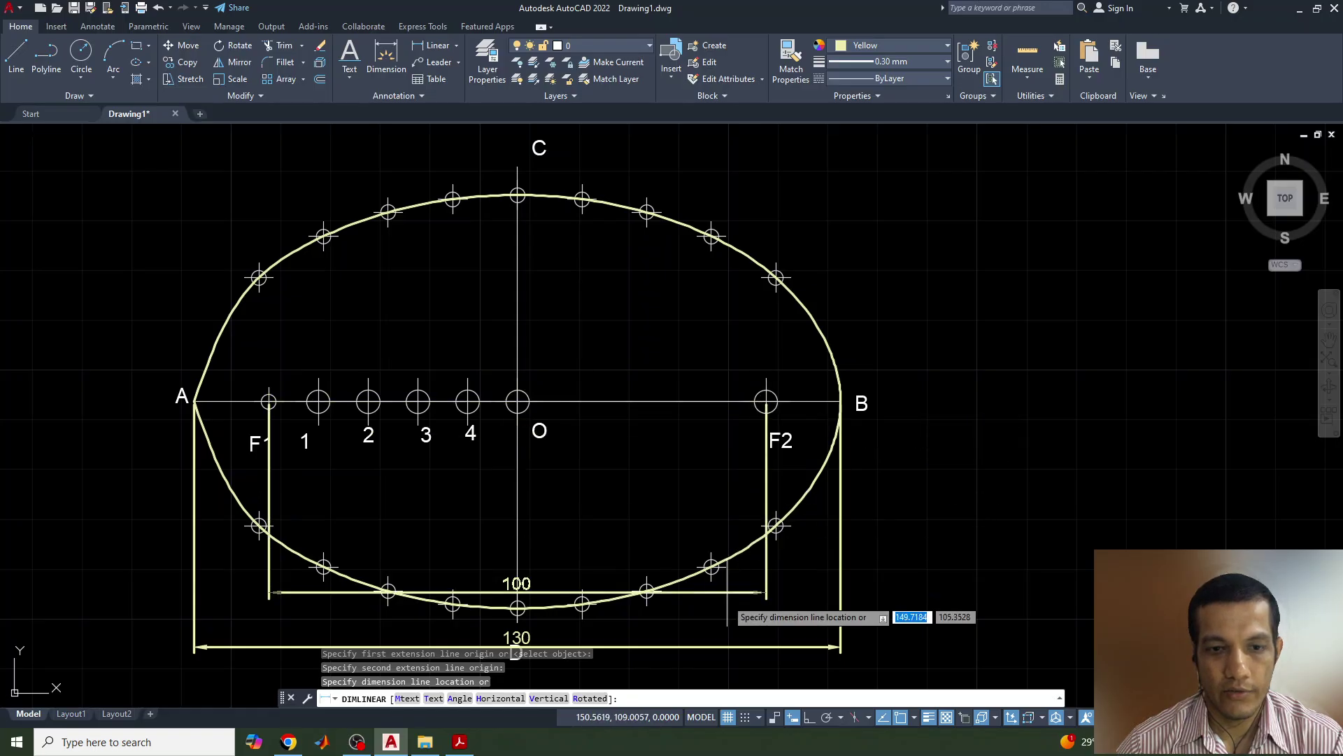
left_click(727, 630)
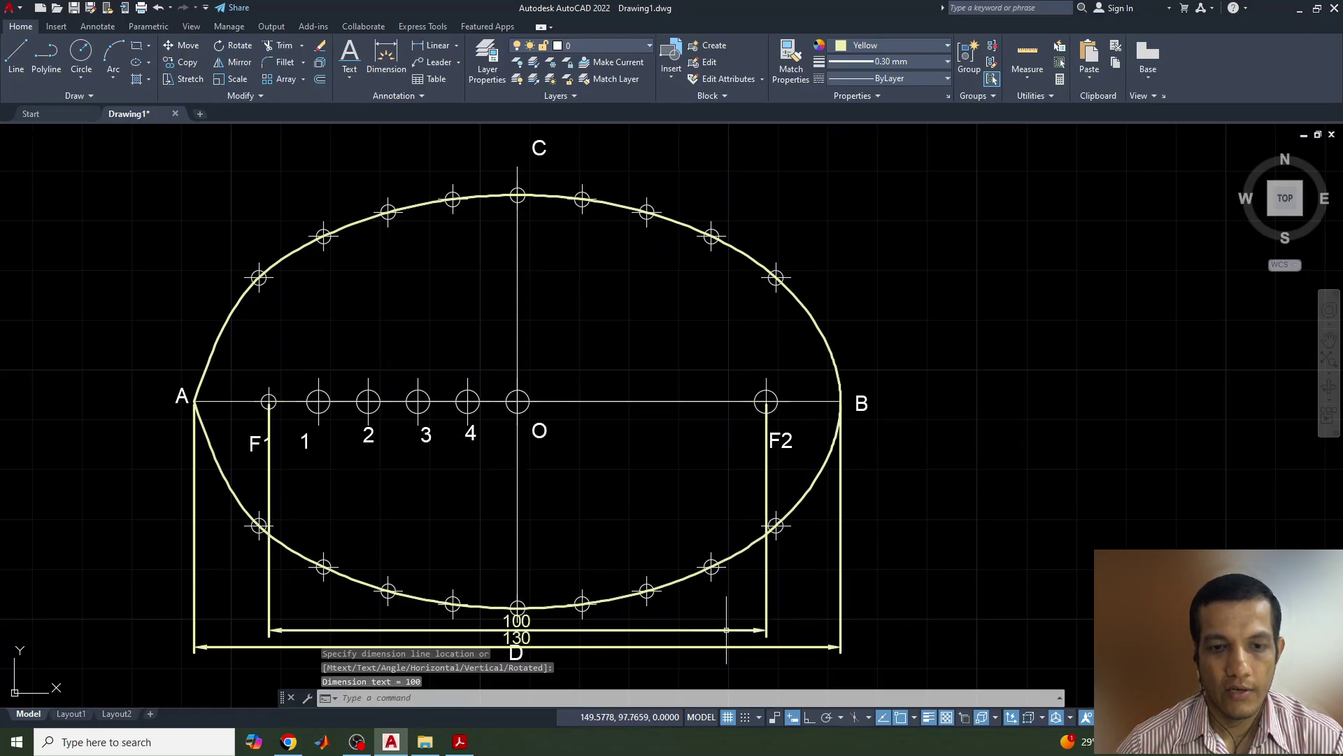
- Label the first upper curve point after A as P1 with single-line text, height 3 and rotation 0
middle_click_drag(644, 419, 605, 386)
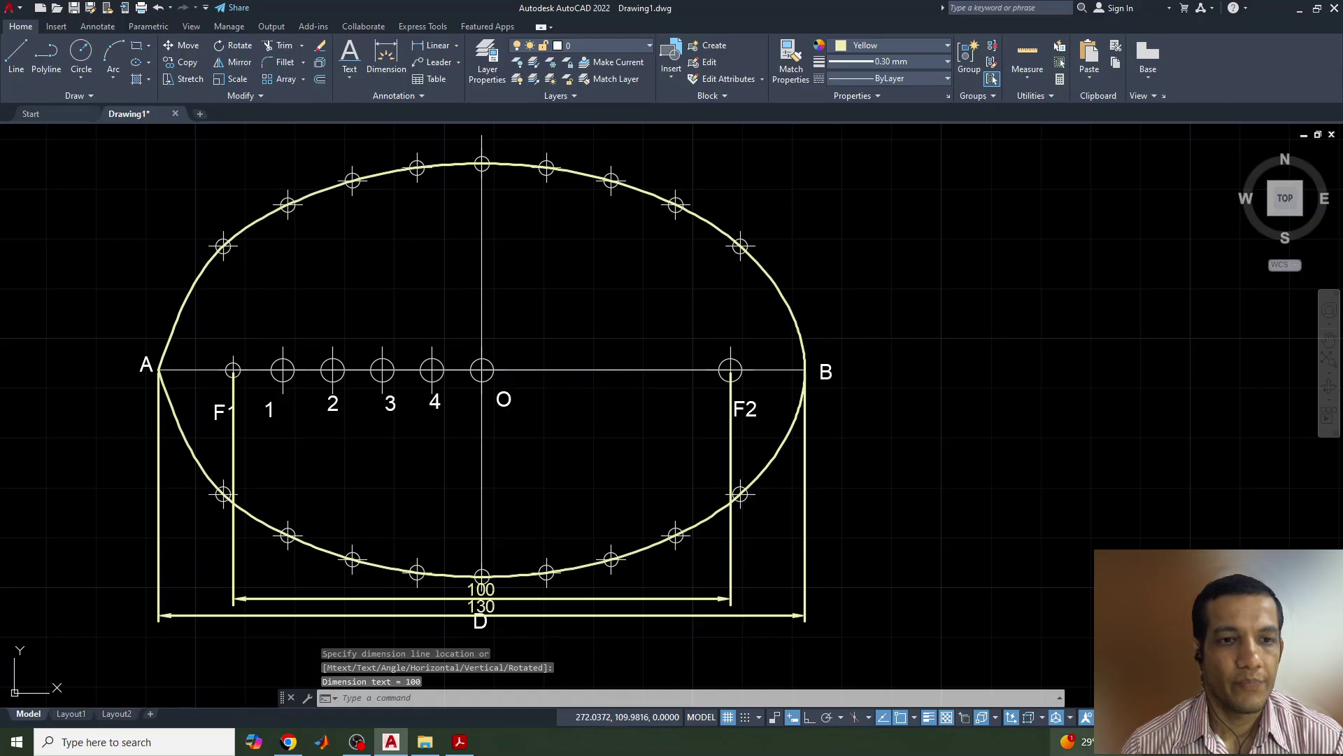
left_click(349, 77)
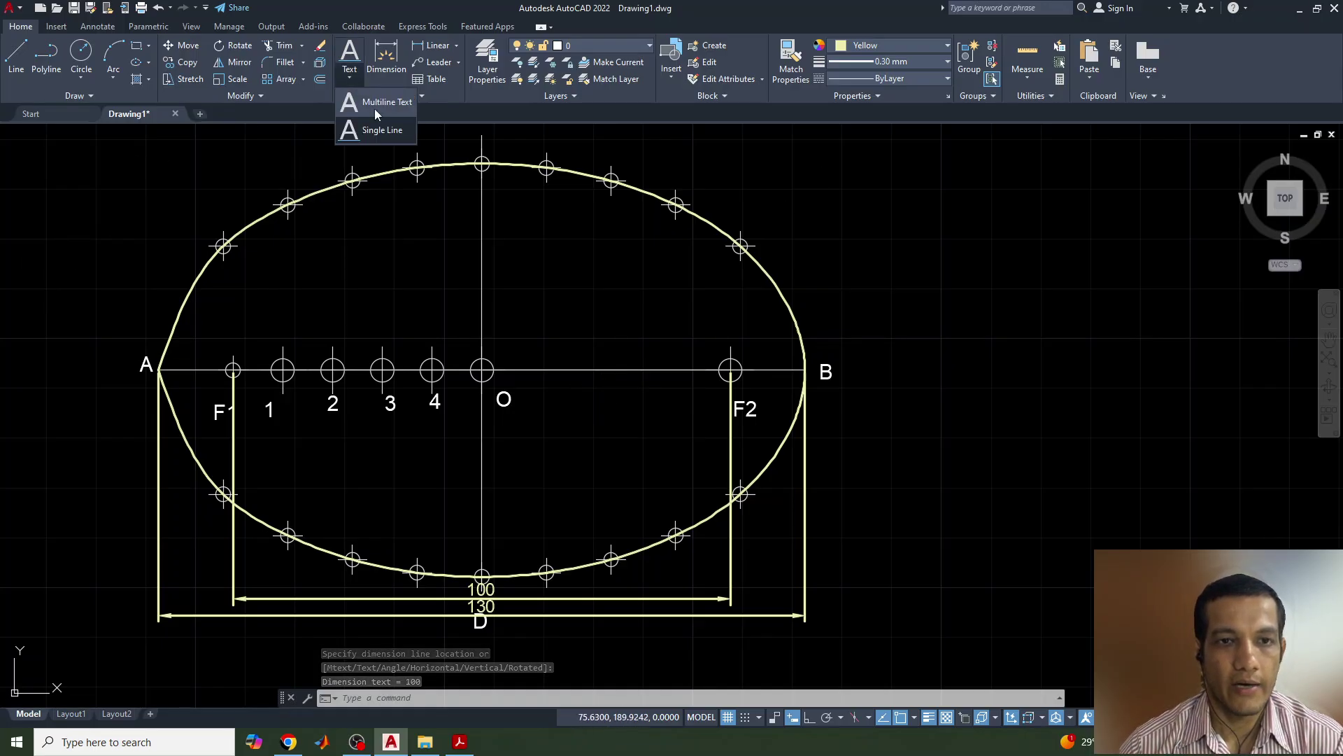
left_click(364, 126)
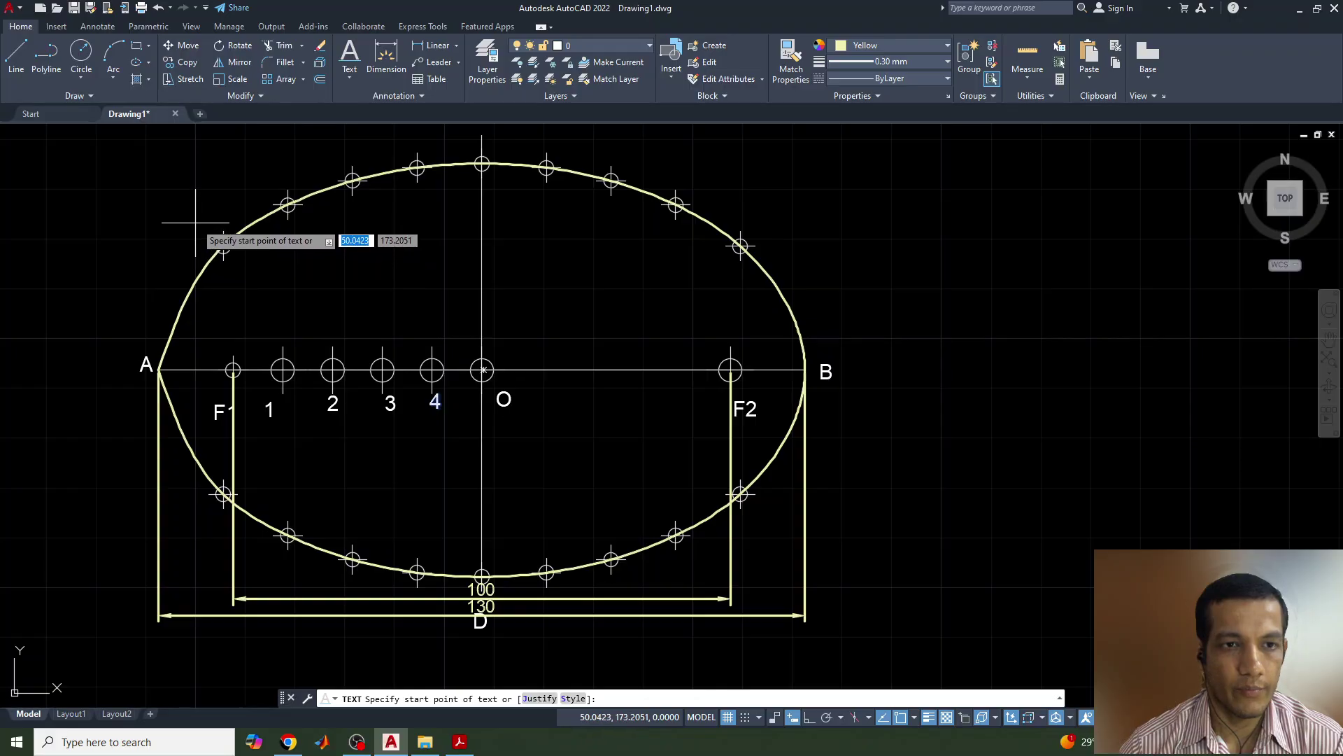
left_click(196, 224)
key("Return")
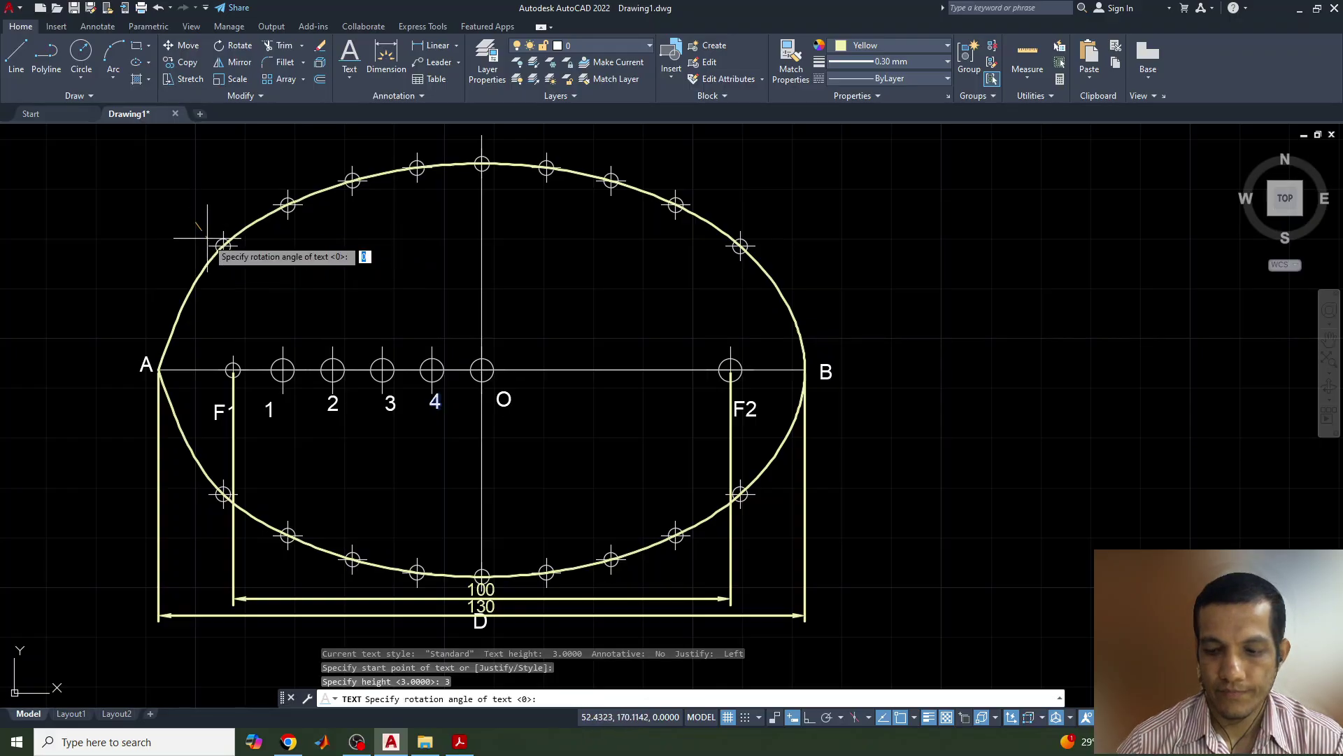
key("Return")
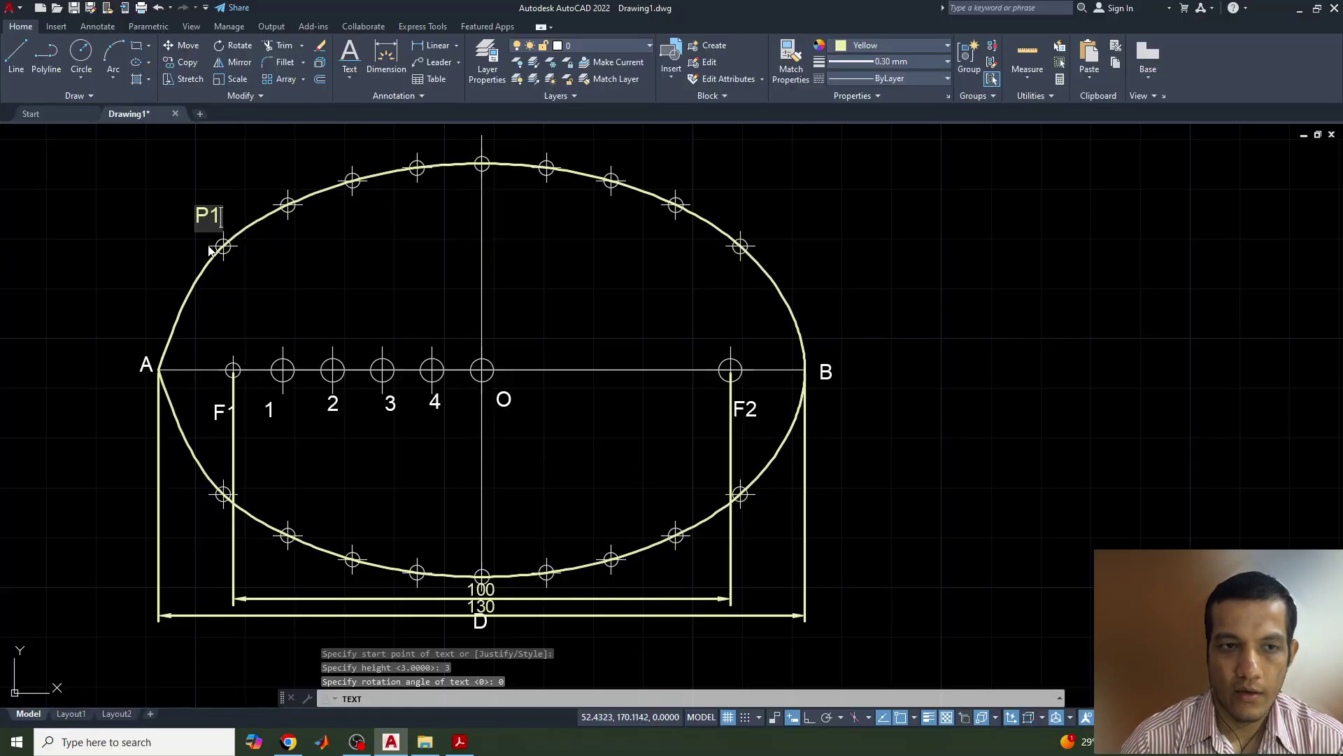
- Add the labels P2, P3 and P4 above the next three curve points towards C
left_click(267, 183)
type("P")
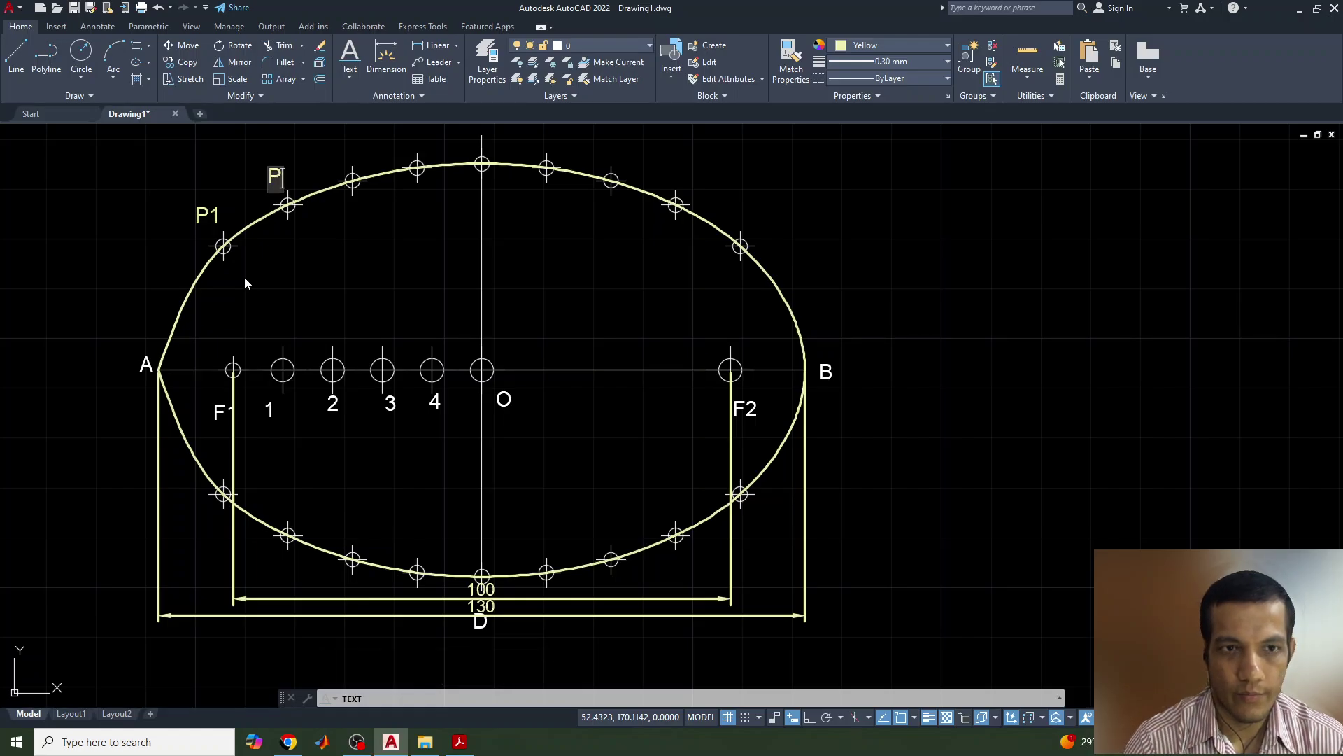
type("2")
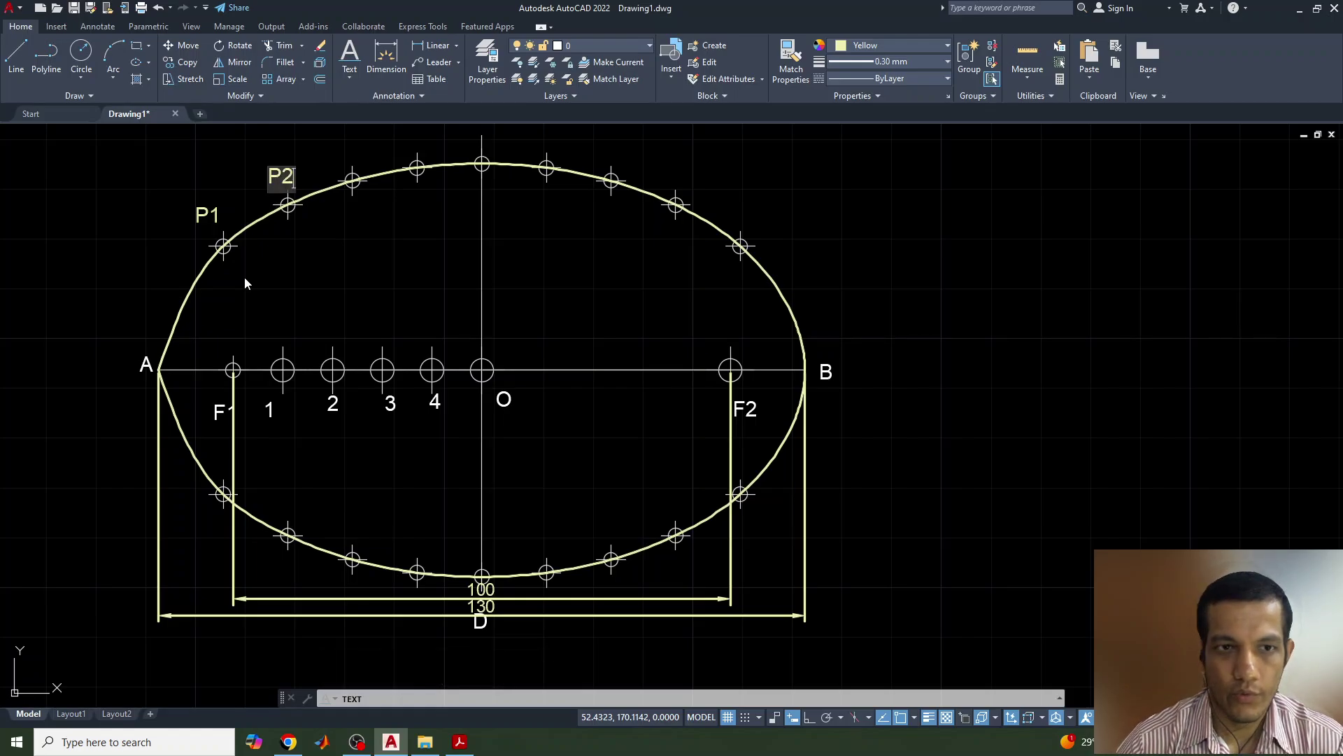
left_click(344, 163)
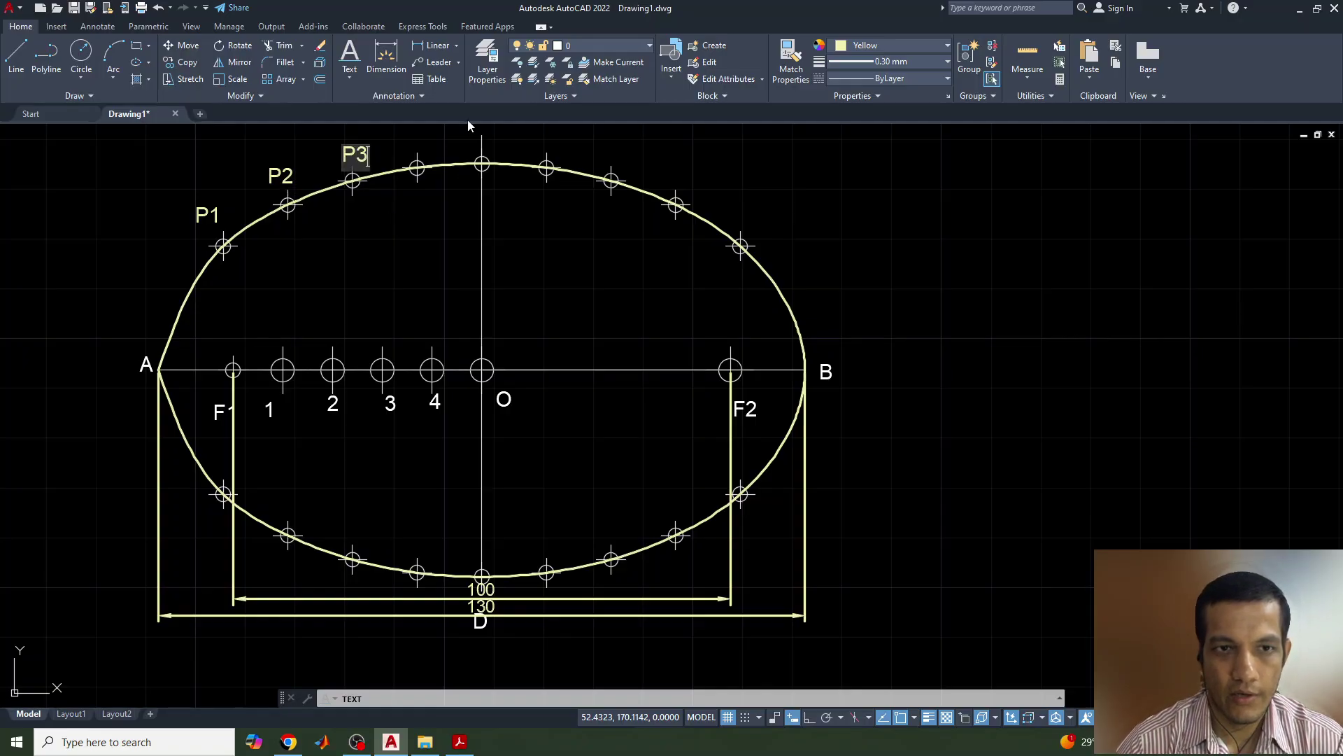
type("P3")
left_click(419, 153)
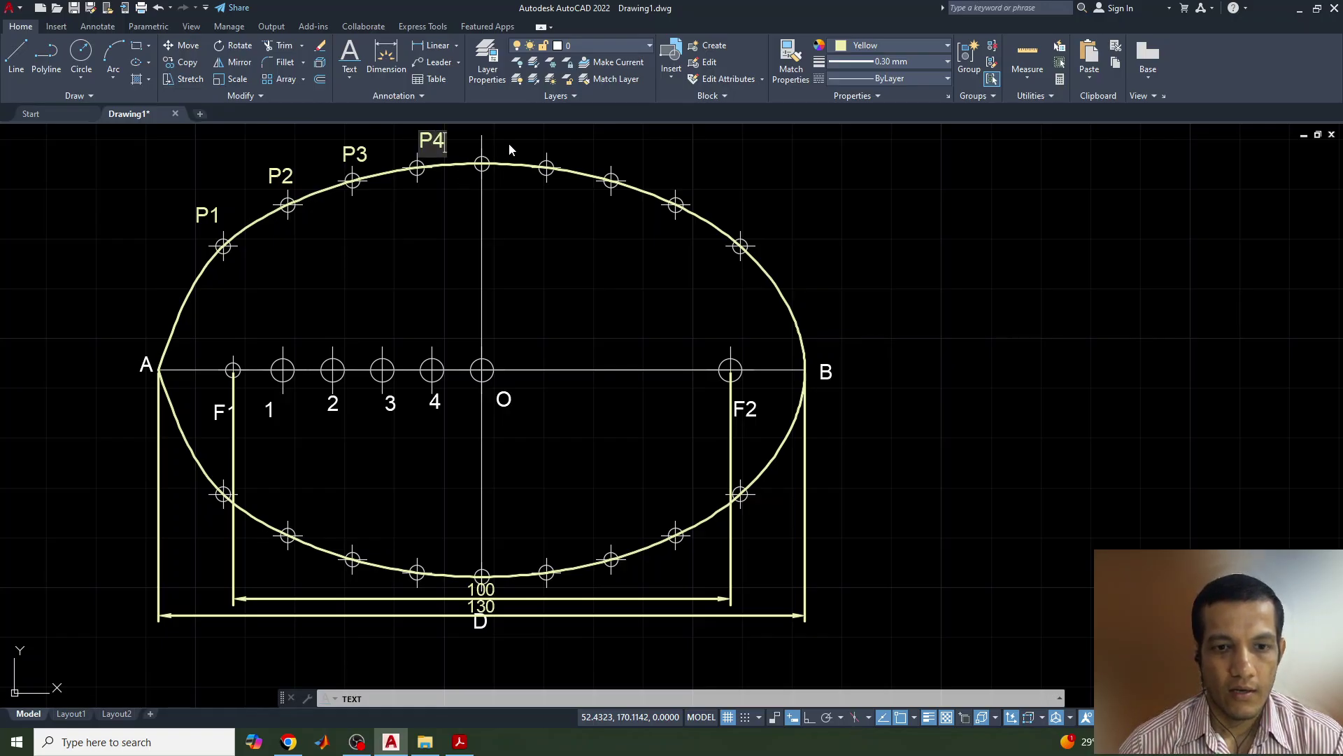
middle_click_drag(520, 304, 529, 329)
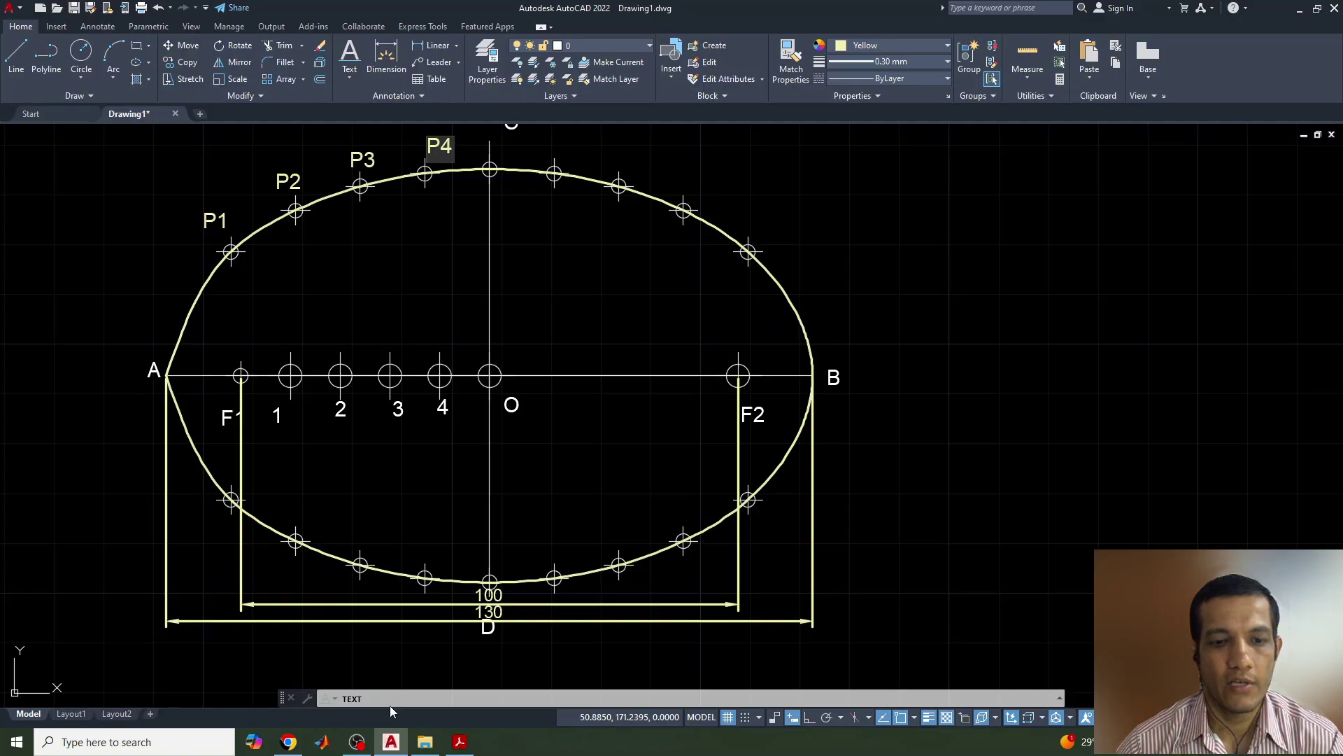
- Review the second problem in EG PPT.pdf in Acrobat, with axes AB and CD of 100 and 70 mm, and return to AutoCAD
left_click(459, 742)
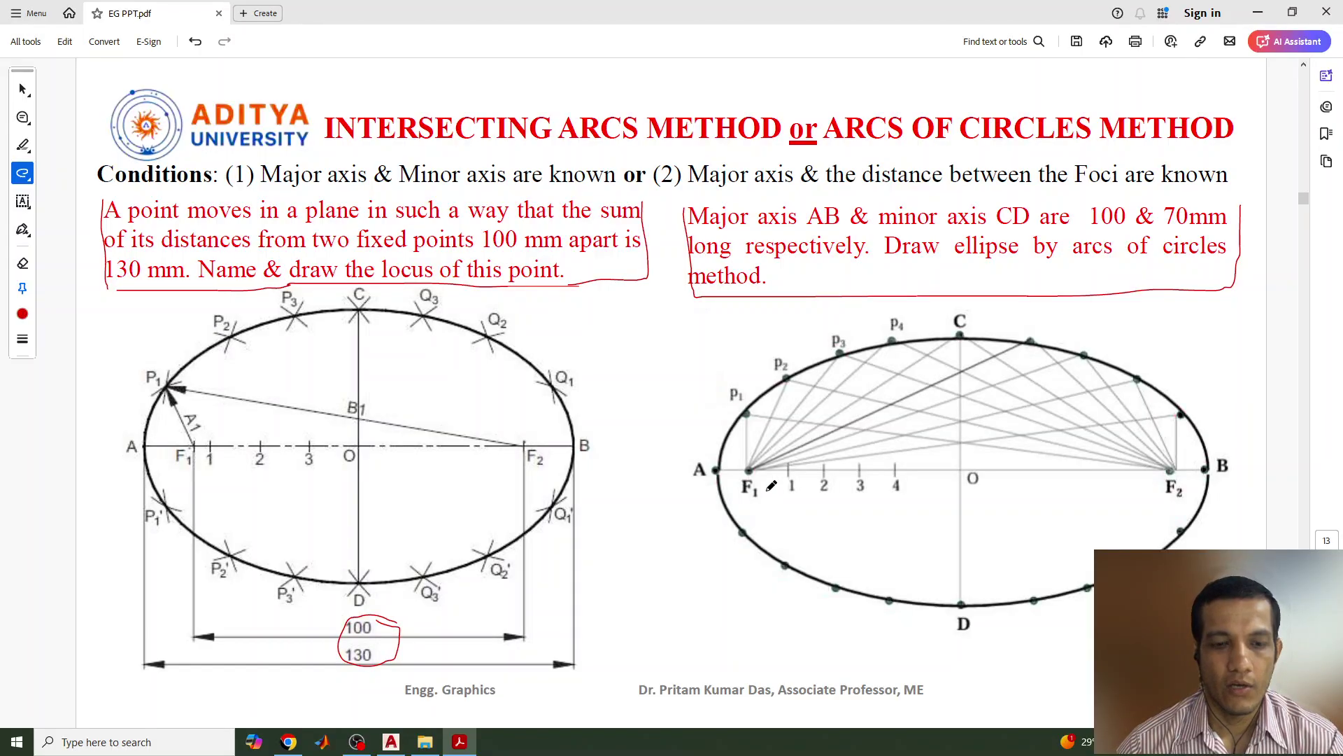
mouse_move(389, 743)
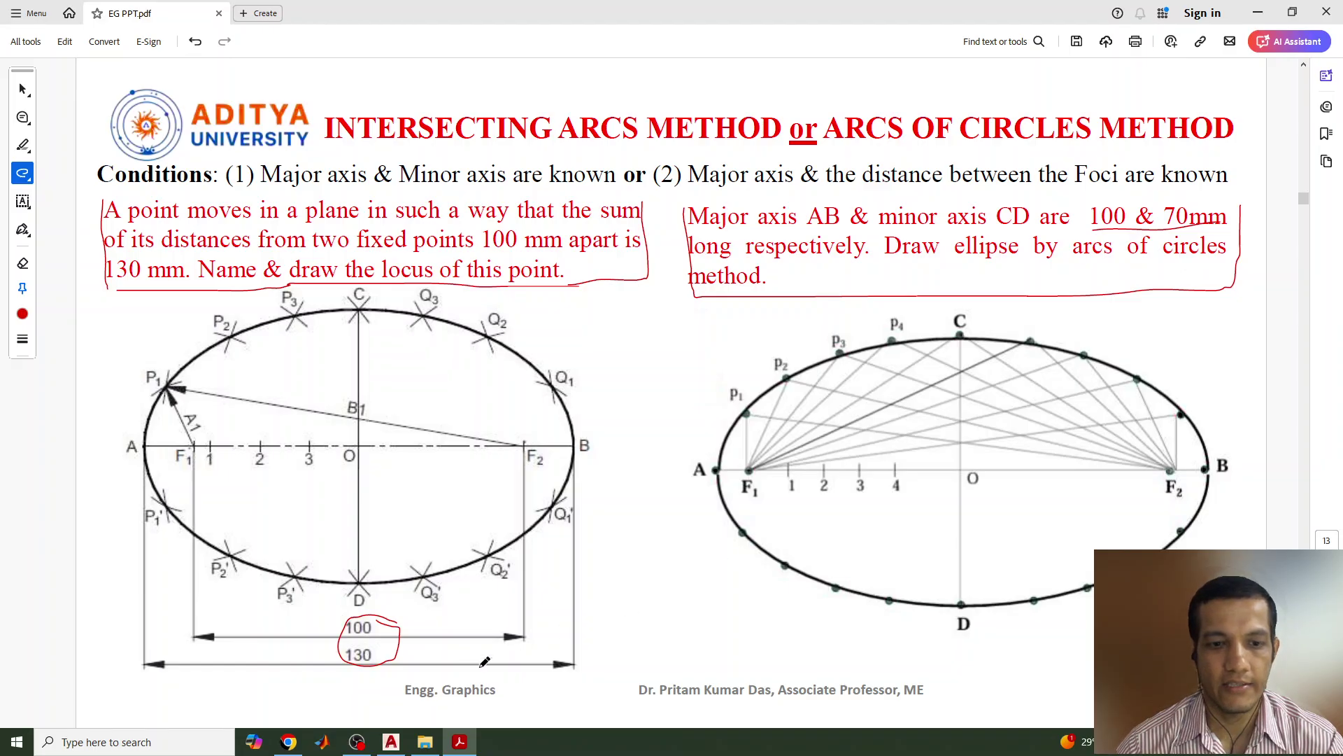
left_click(399, 745)
- Leave the text command and set the current object colour and lineweight to ByLayer
mouse_move(861, 459)
middle_mouse_down()
mouse_move(534, 452)
mouse_move(578, 464)
middle_mouse_up()
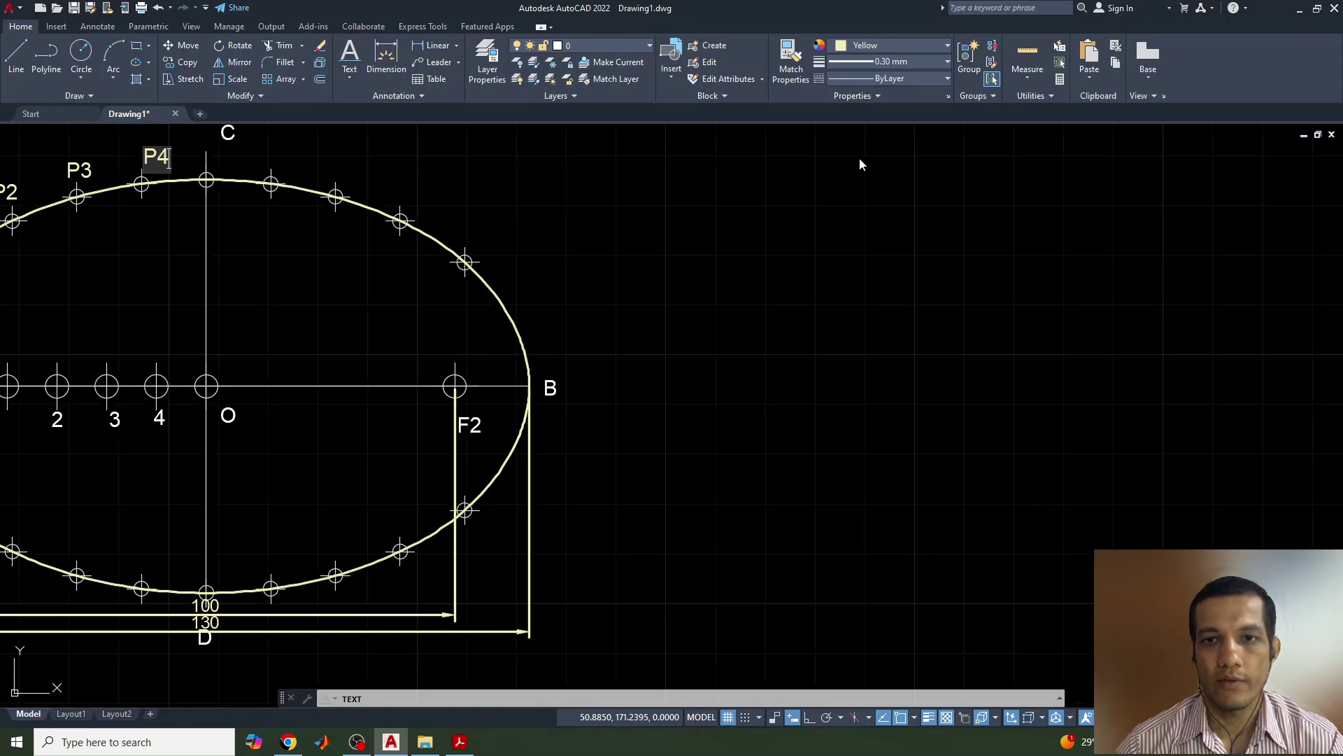
key("Escape")
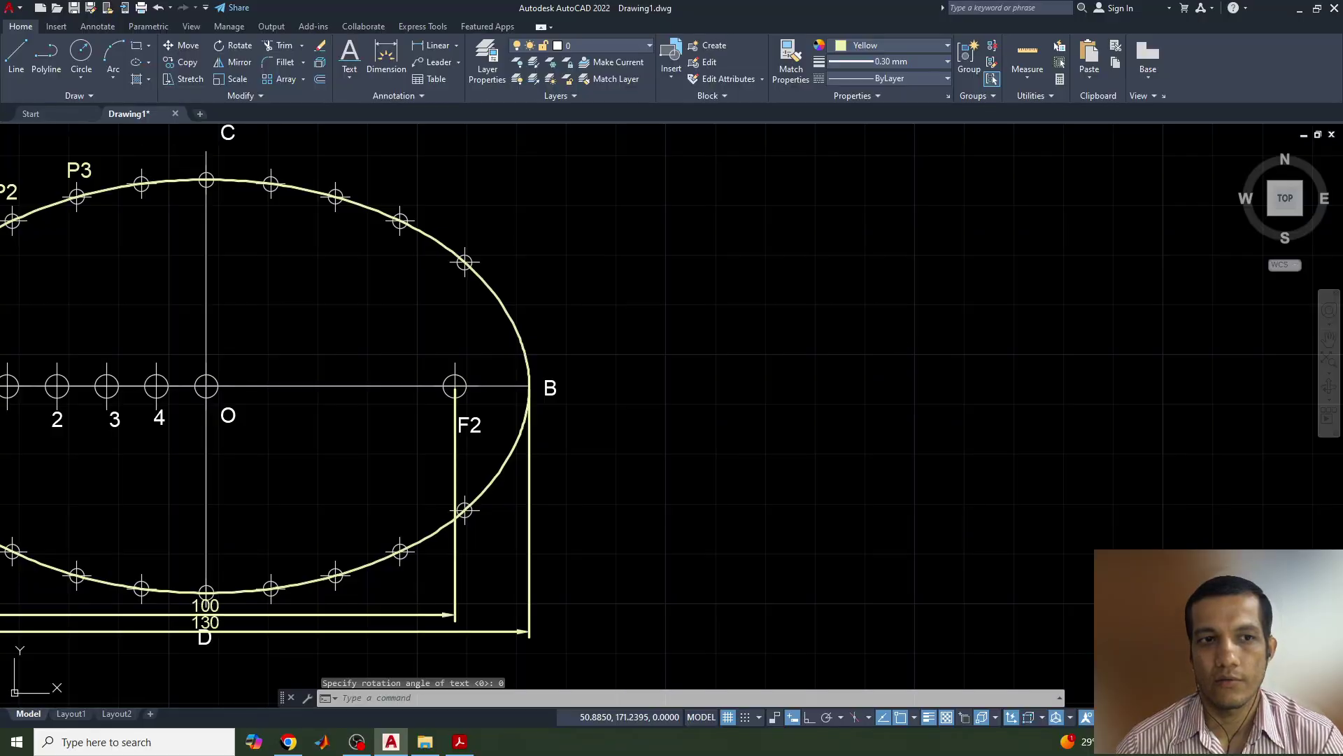
left_click(884, 44)
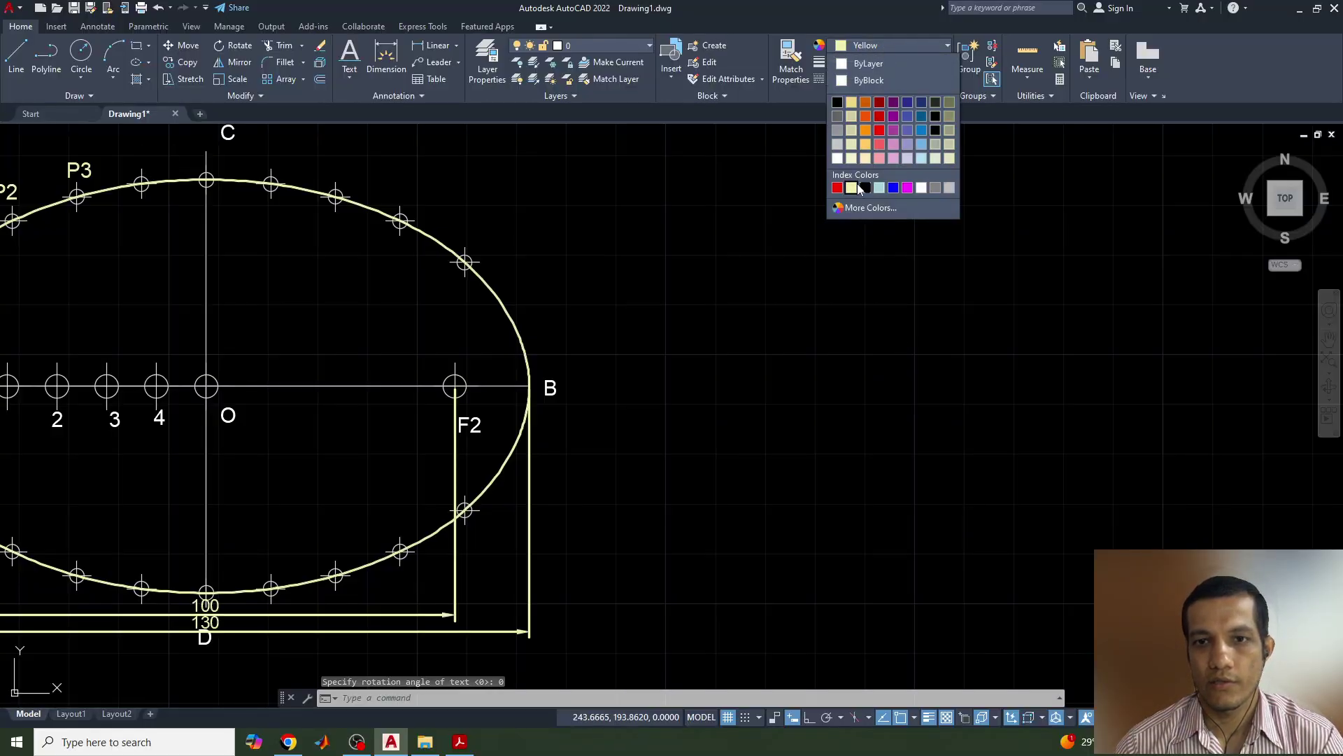
left_click(868, 63)
left_click(868, 63)
scroll(859, 191, "up", 3)
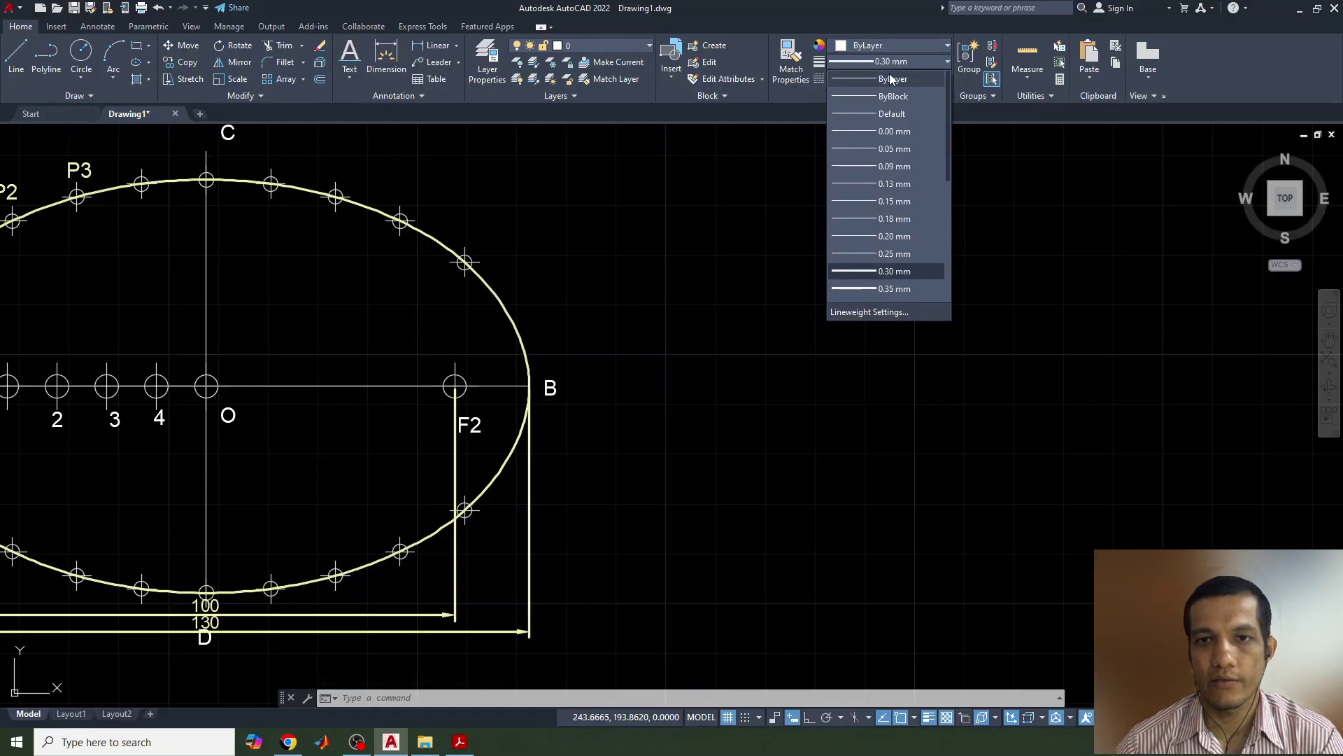
left_click(879, 113)
- Draw a 100 mm horizontal line with Ortho on in the empty area beyond B as the second ellipse's major axis
left_click(20, 55)
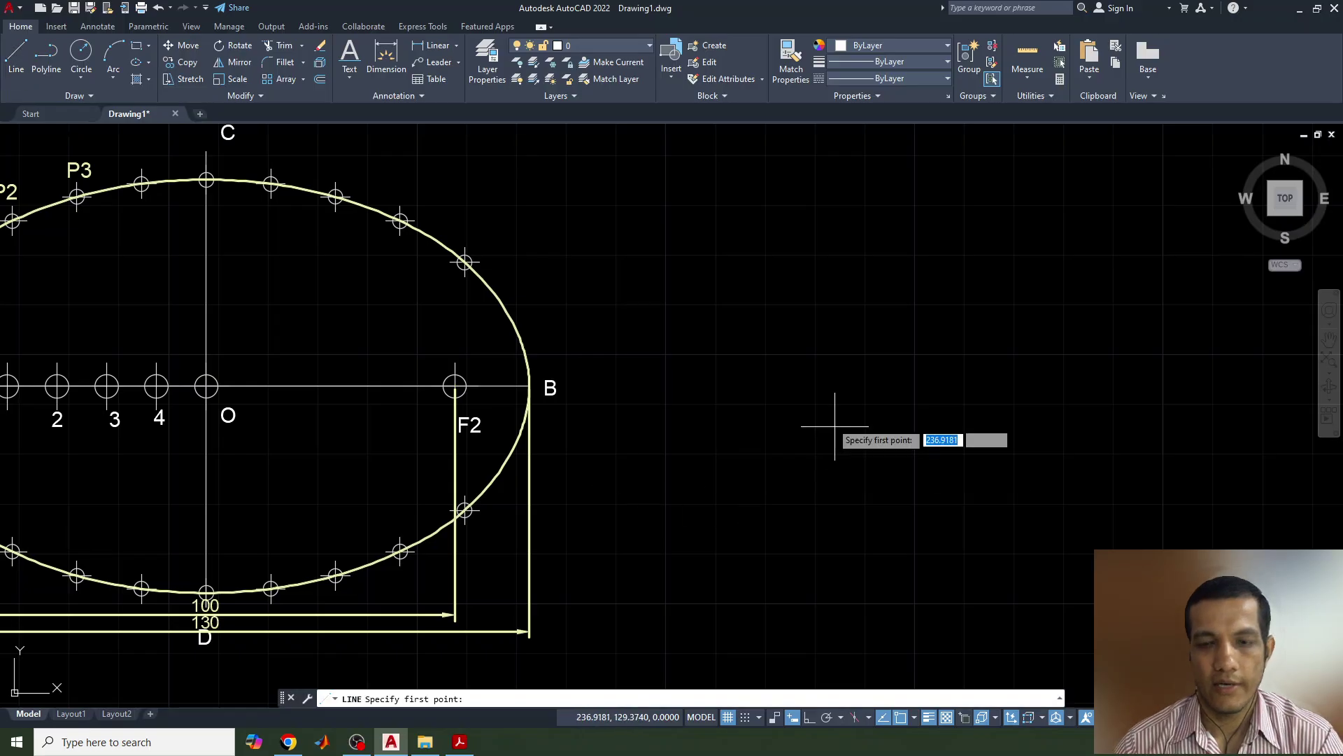
middle_click_drag(779, 387, 567, 382)
left_click(537, 376)
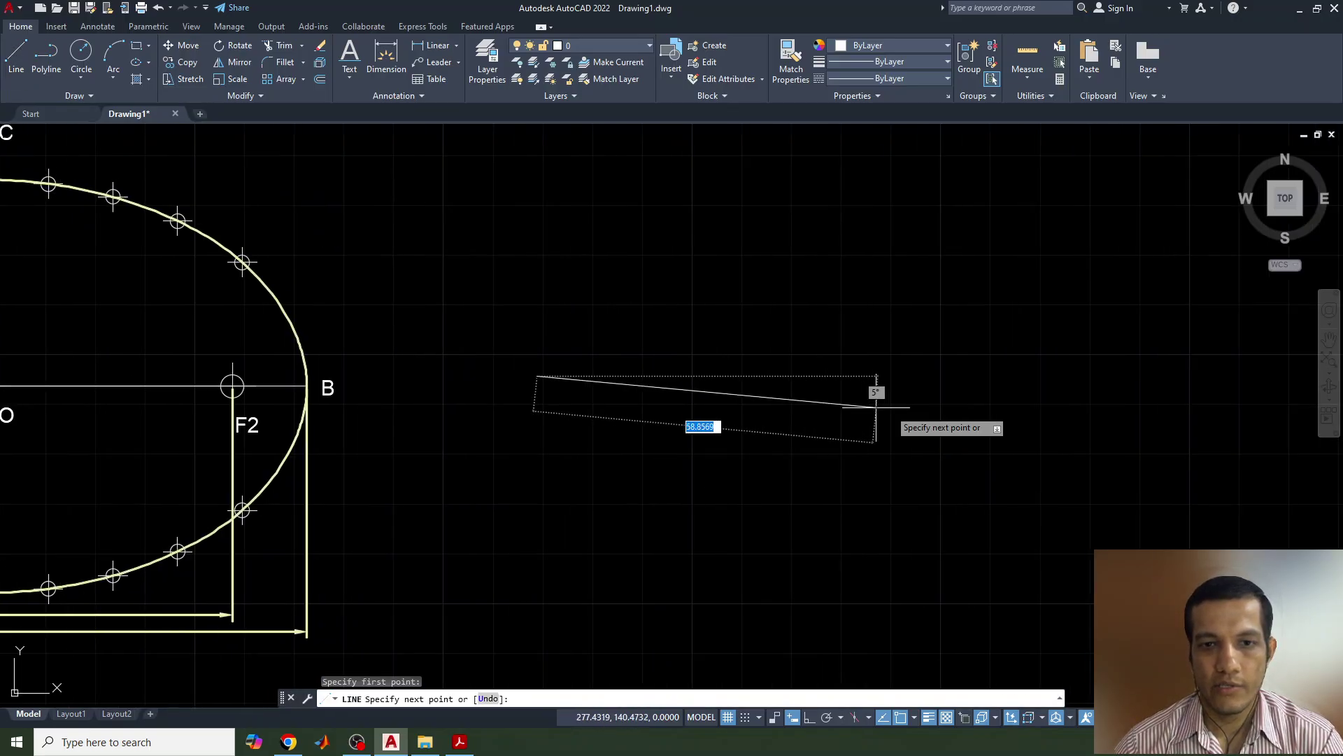
key("F8")
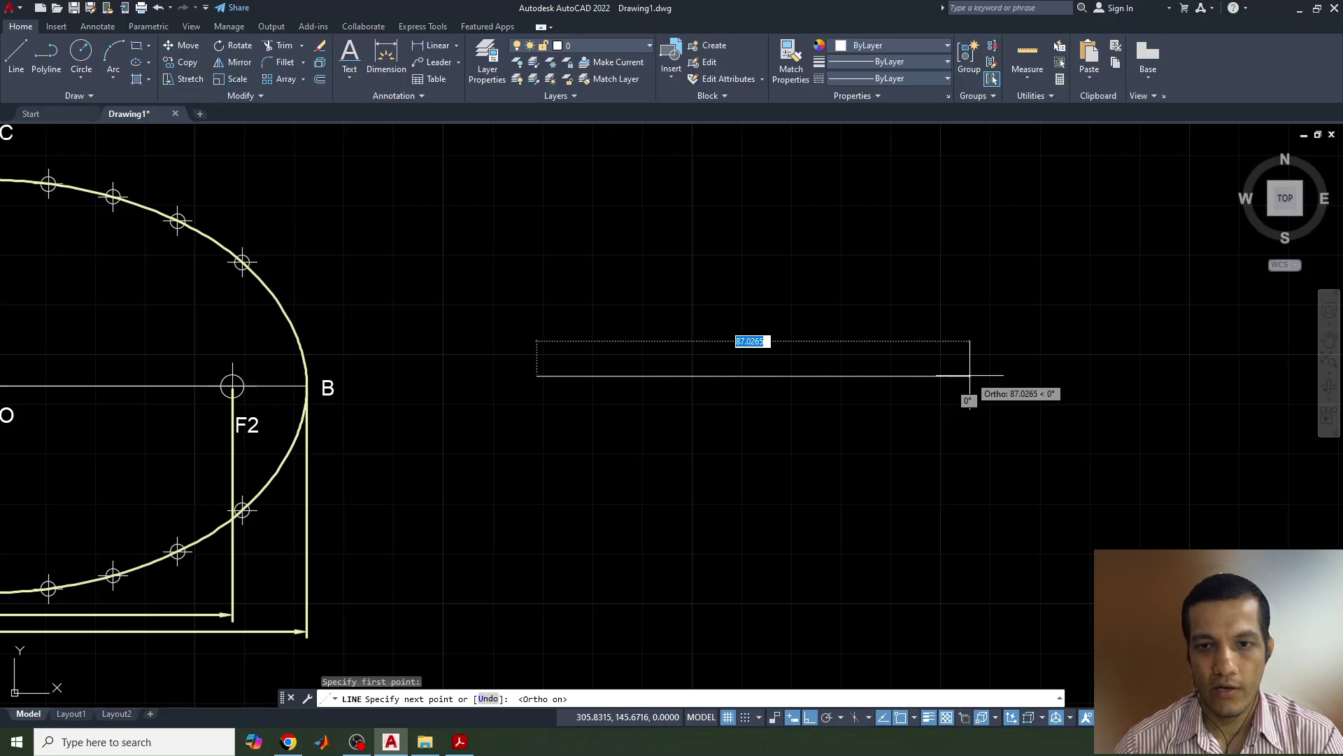
type("100")
key("Return")
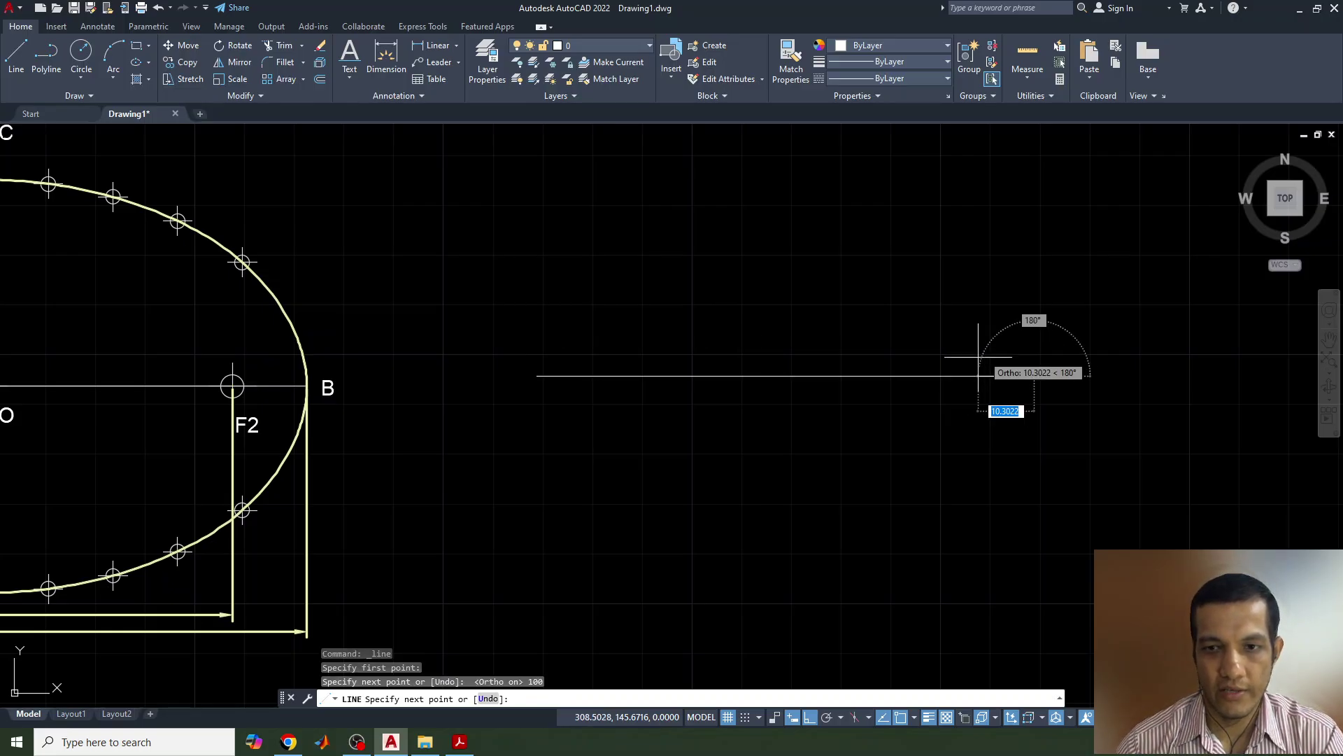
key("Return")
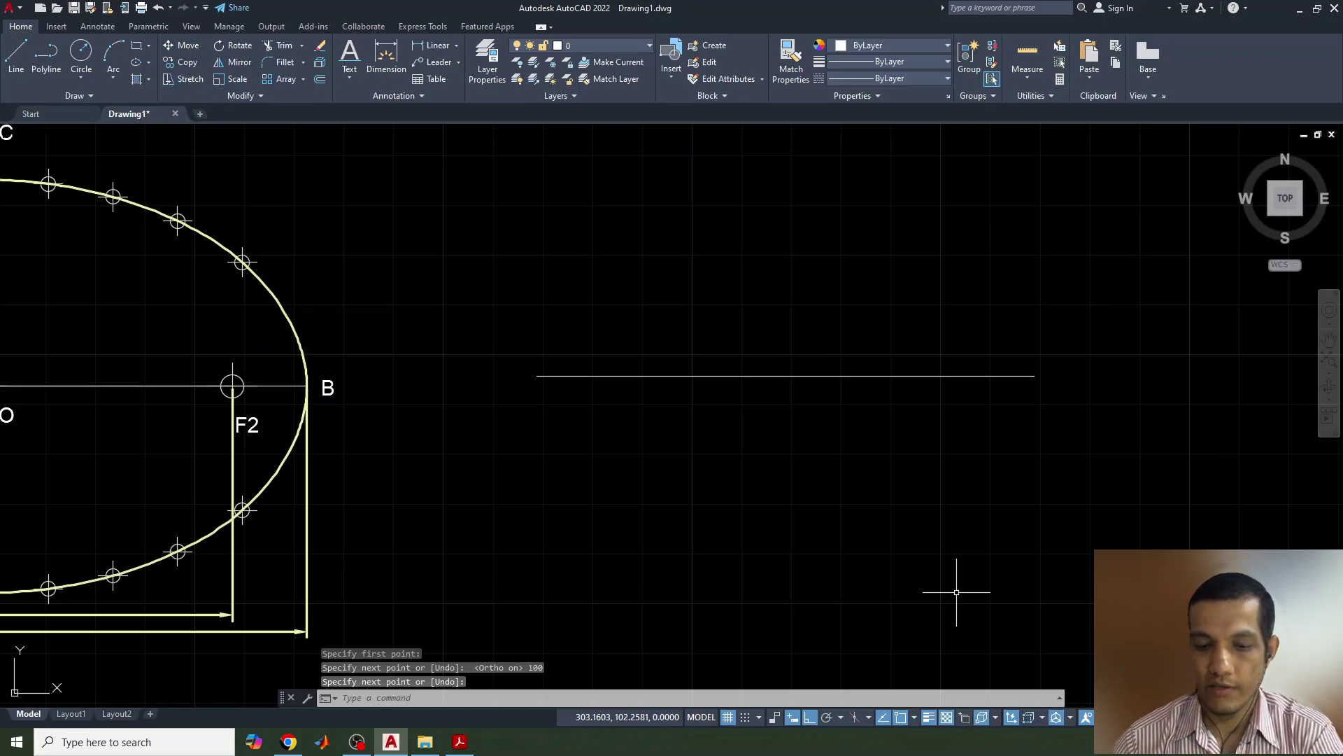
- Draw a 70 mm vertical line beyond the end of the 100 mm line as the minor axis
key("Return")
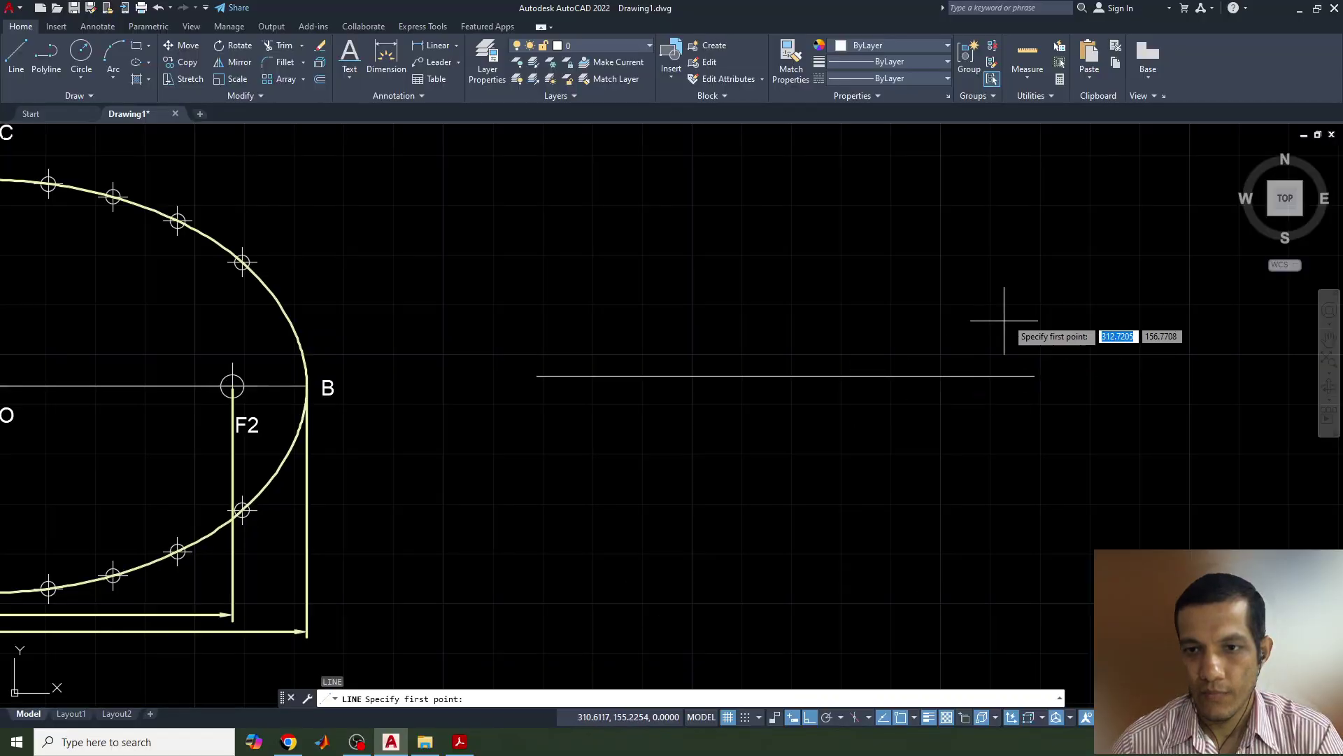
left_click(1107, 238)
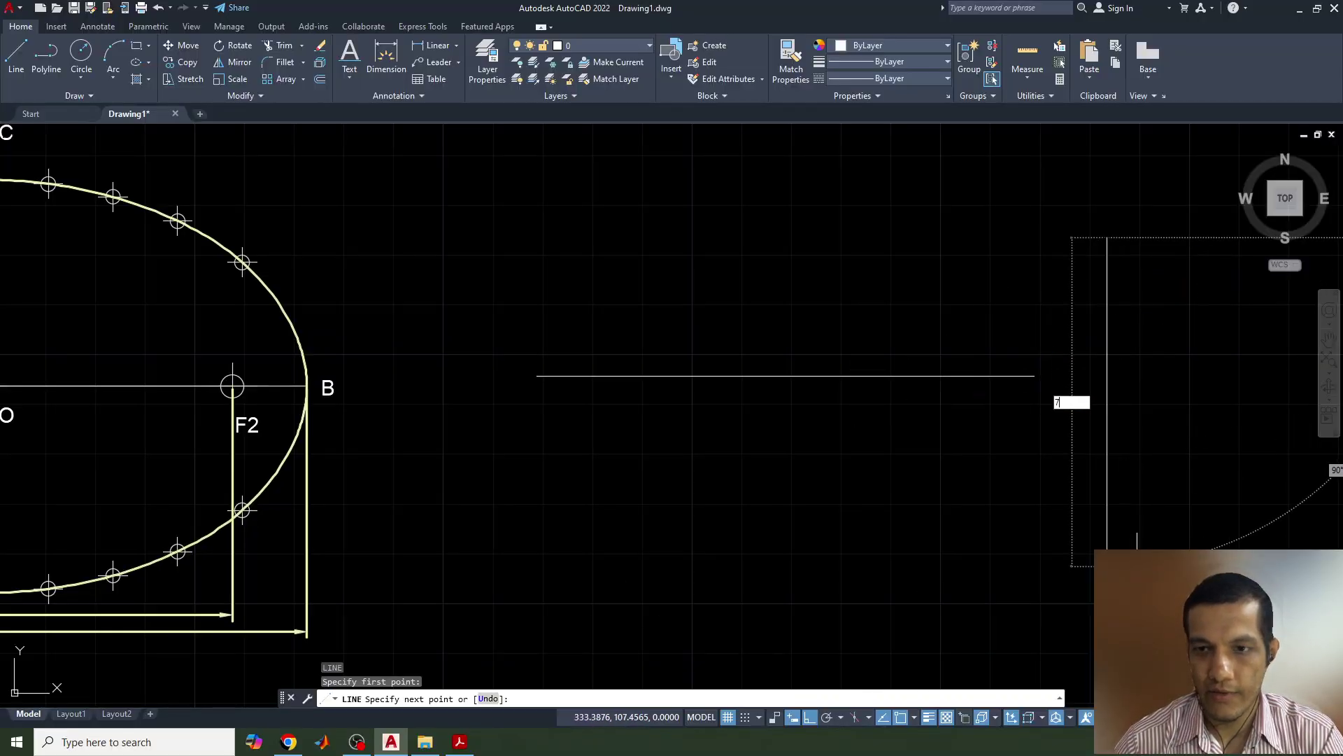
type("70")
key("Return")
key("Return")
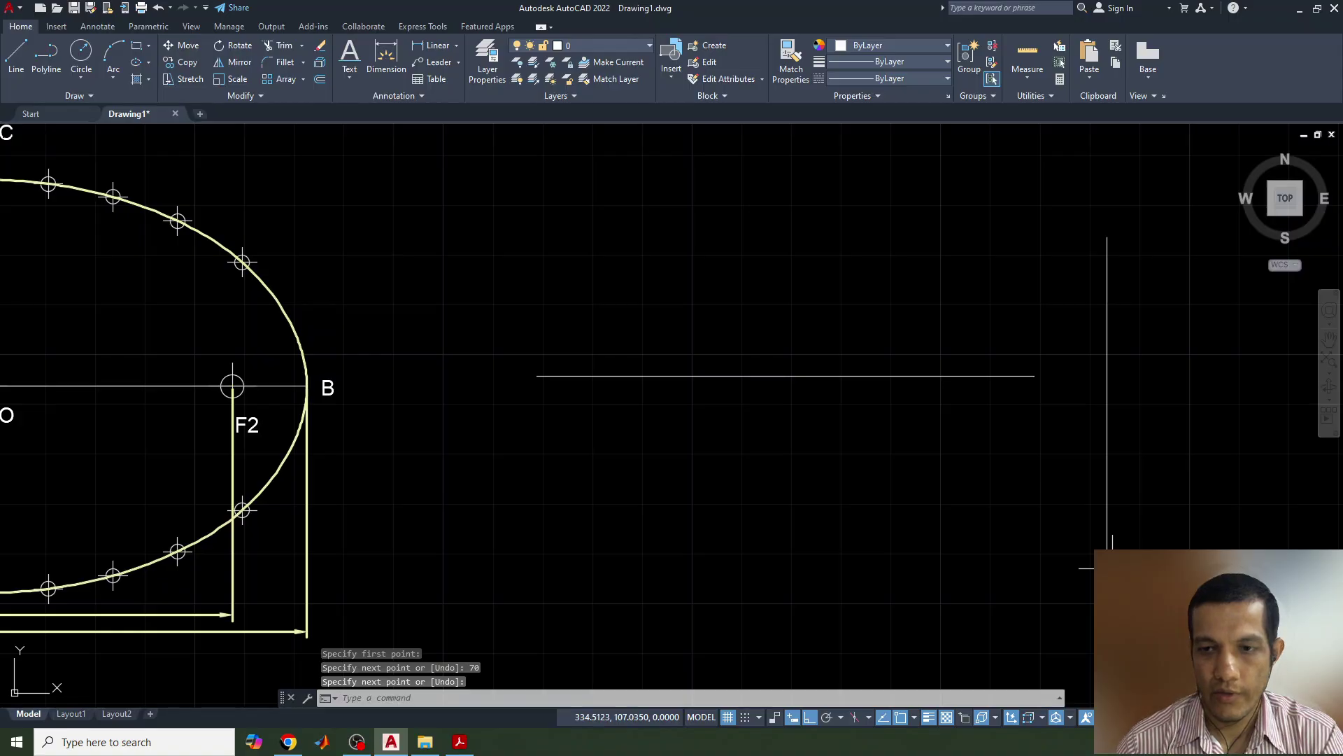
- Move the 70 mm vertical line by its midpoint grip onto the midpoint of the 100 mm horizontal line
left_click(1110, 441)
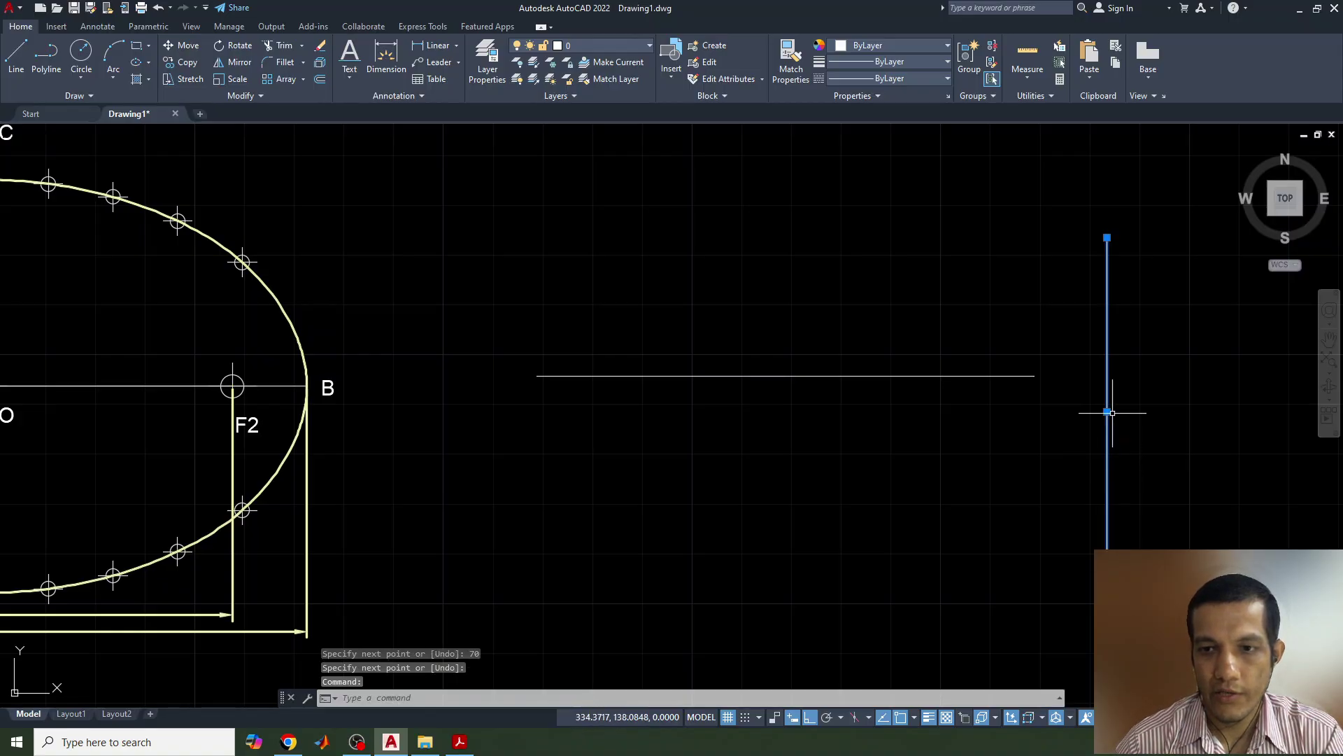
left_click(1108, 412)
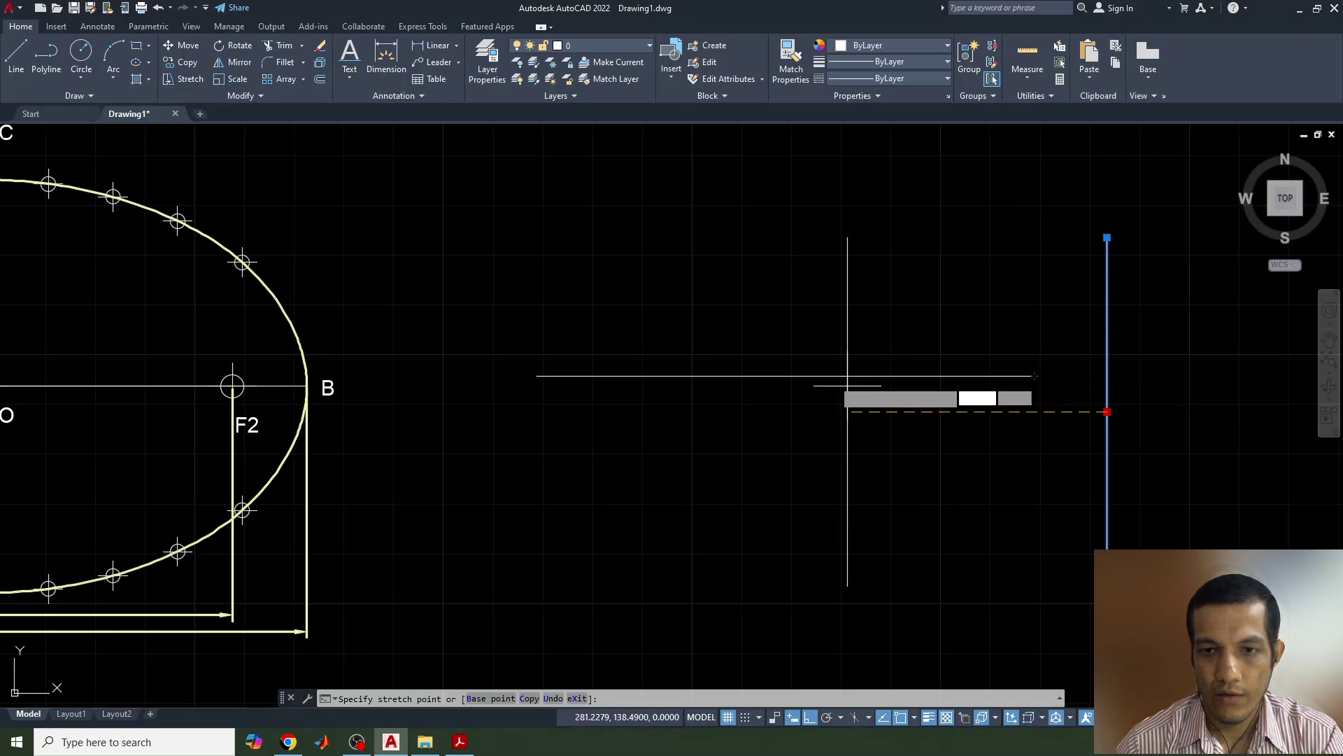
left_click(786, 376)
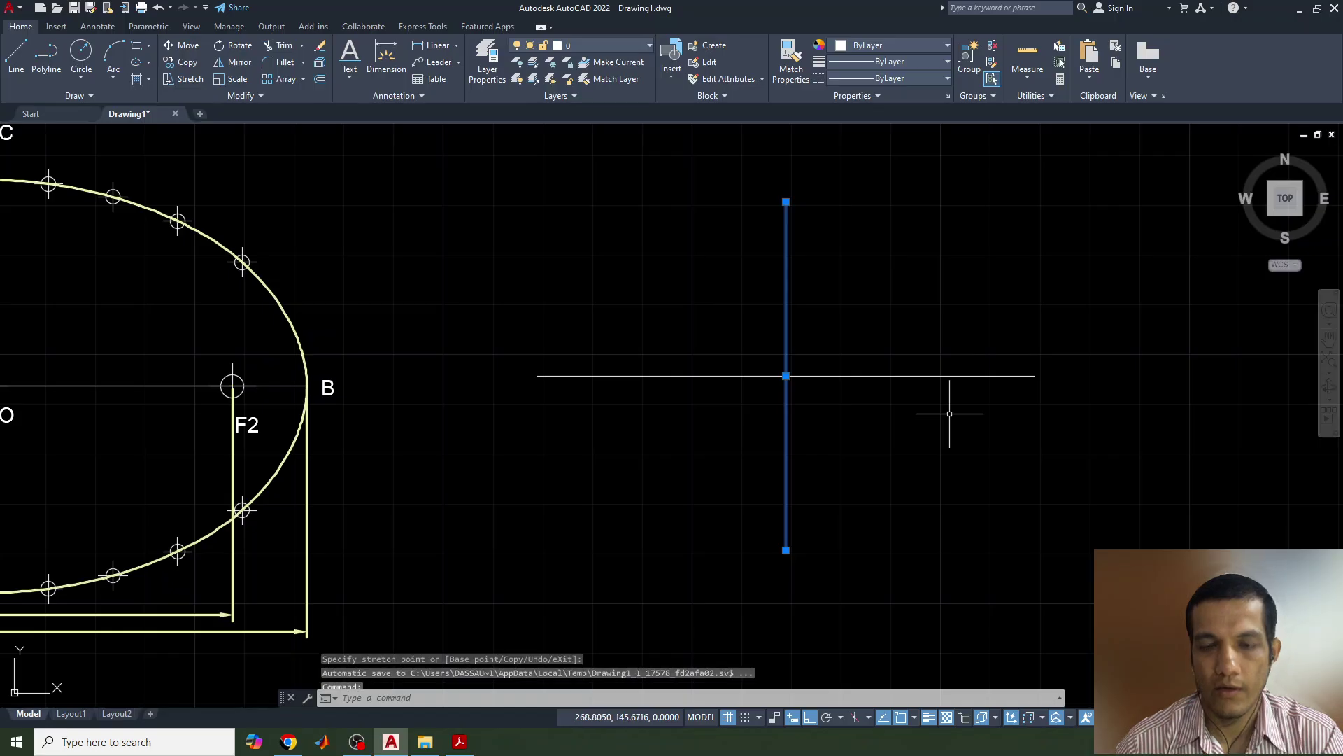
- Draw a circle of radius 50 mm centred on the upper end of the 70 mm vertical line
middle_click_drag(861, 402, 867, 443)
key("Escape")
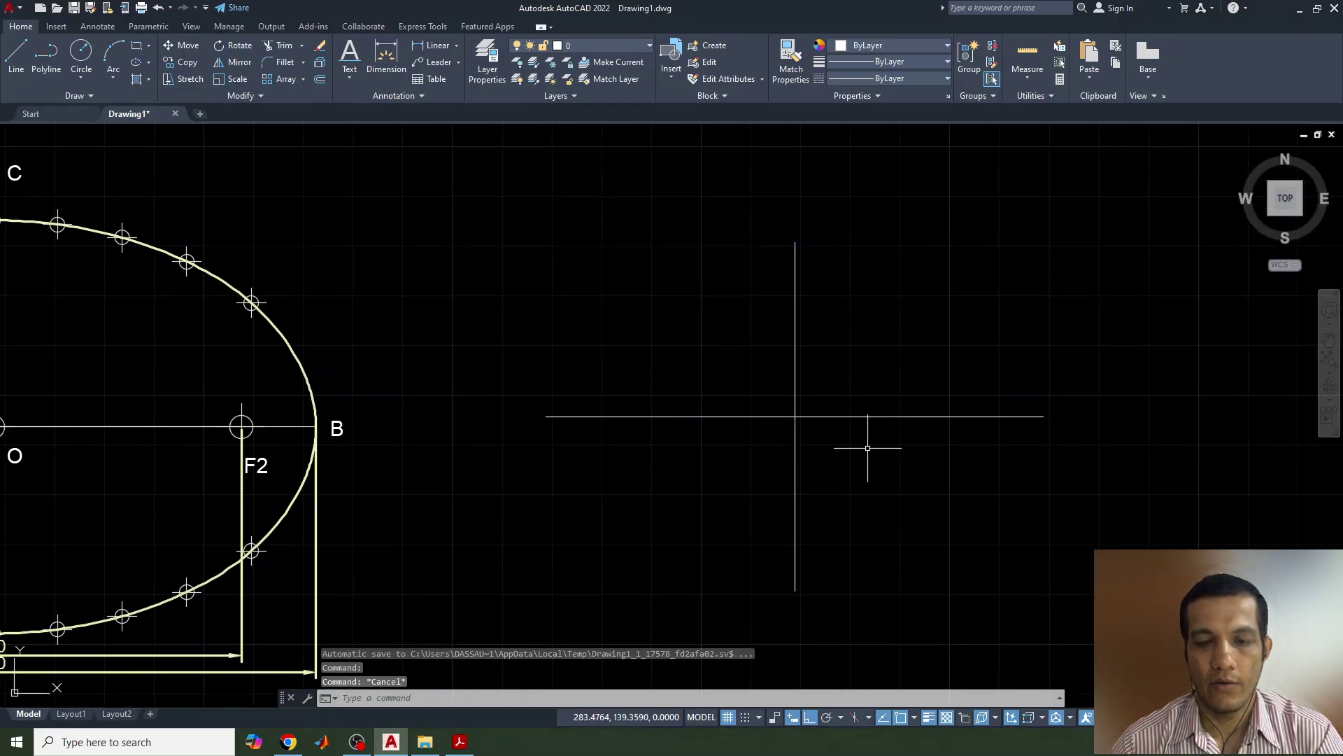
left_click(80, 55)
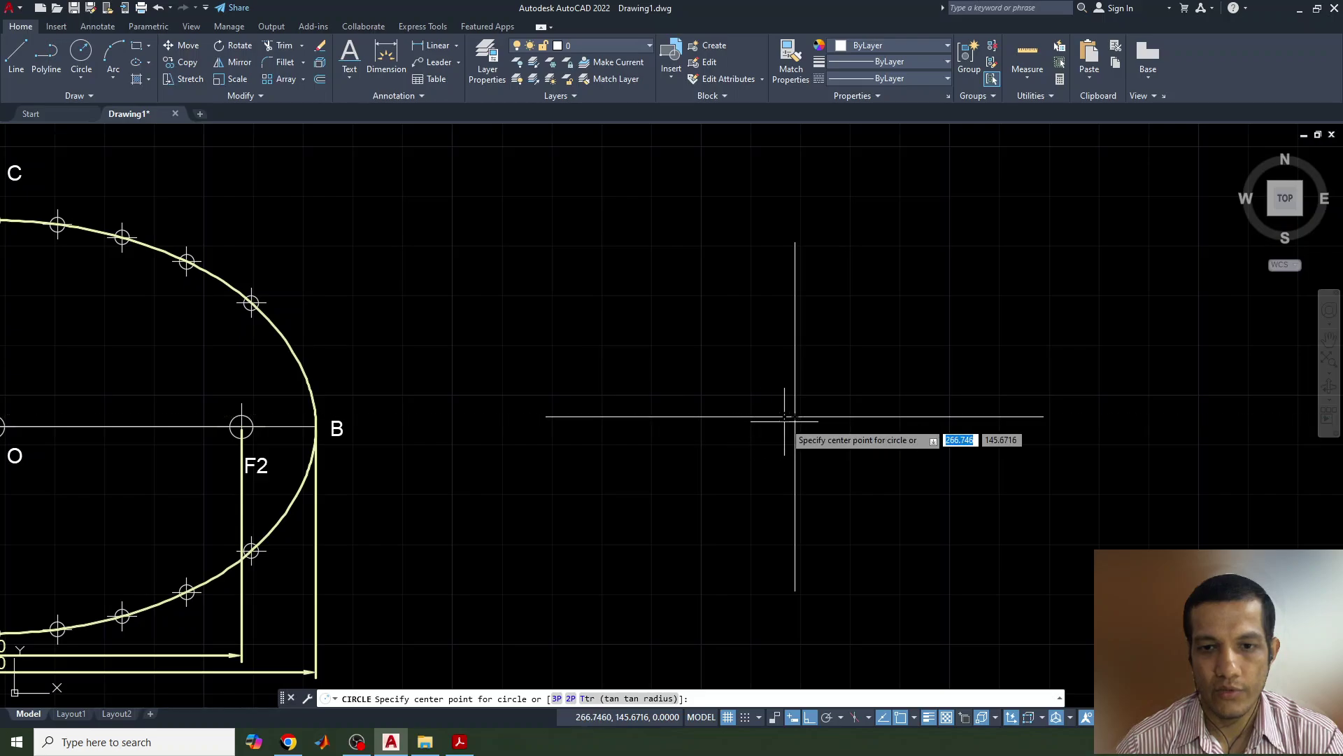
left_click(459, 742)
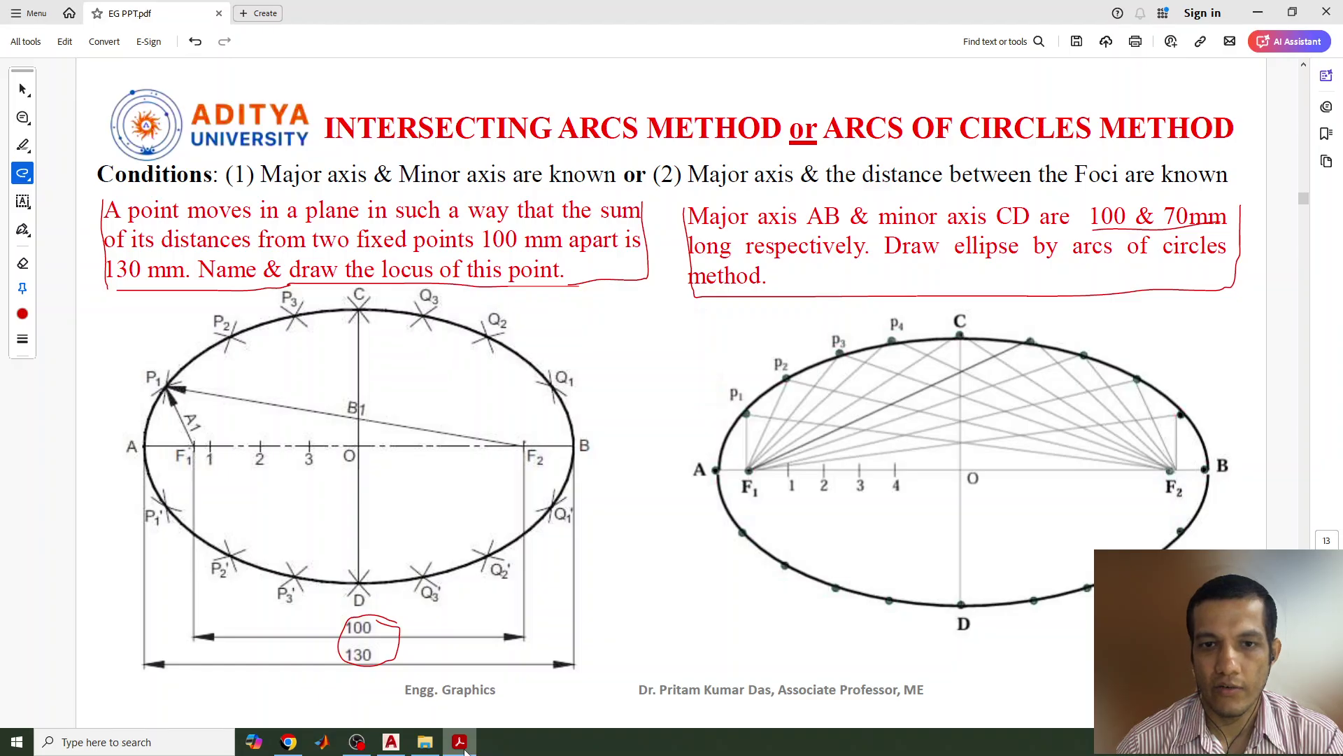
left_click(461, 743)
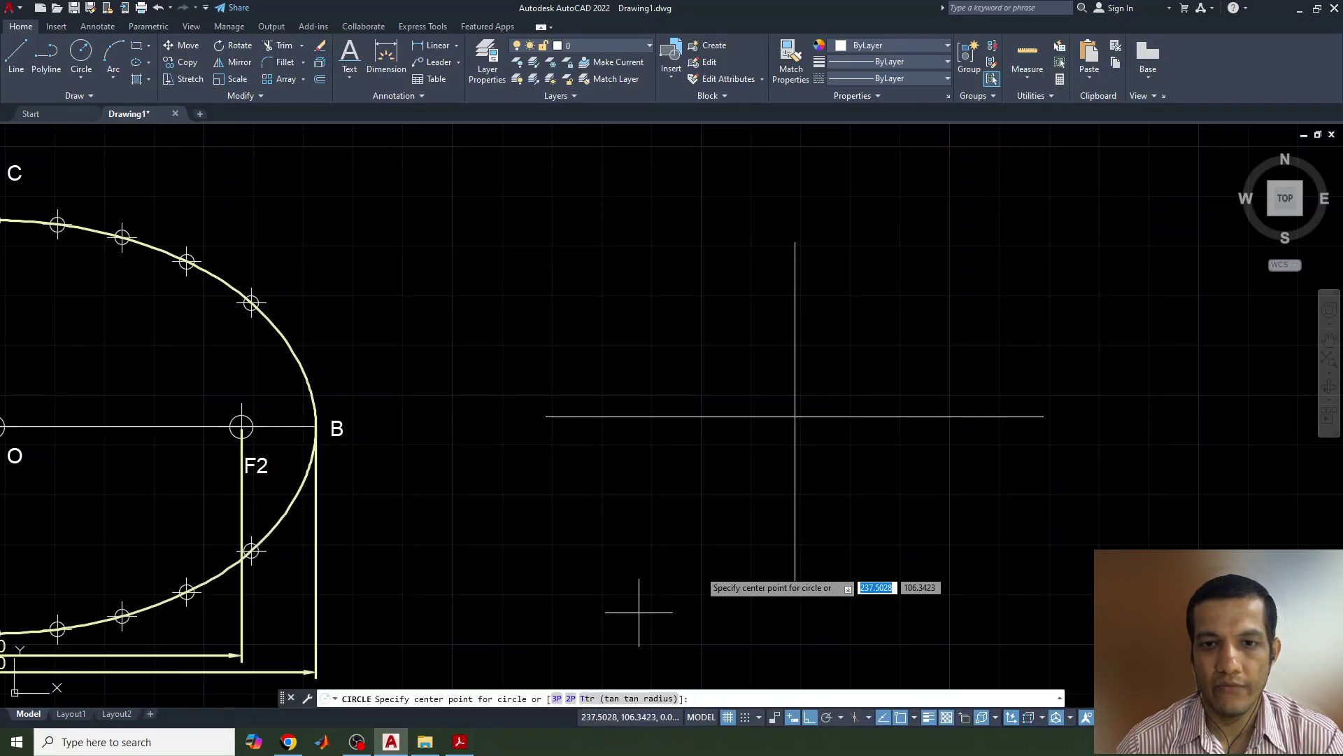
left_click(795, 242)
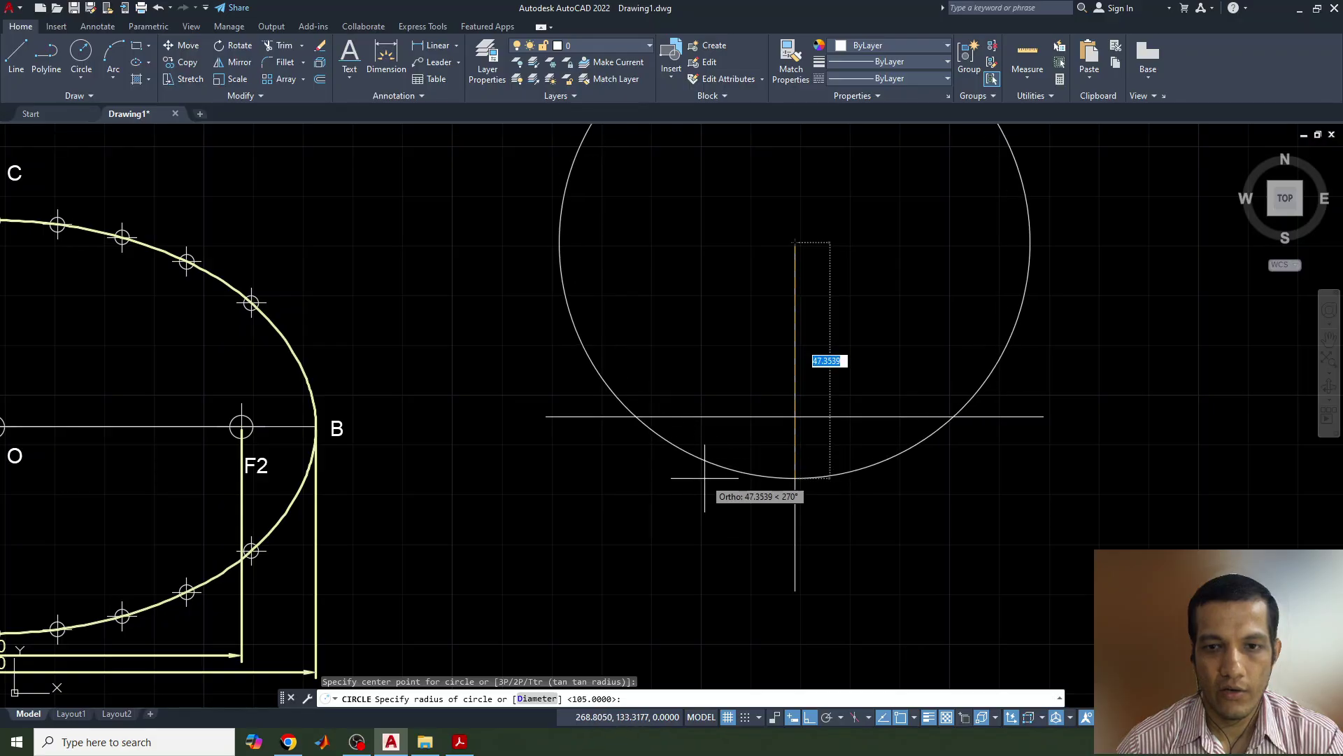
key("Return")
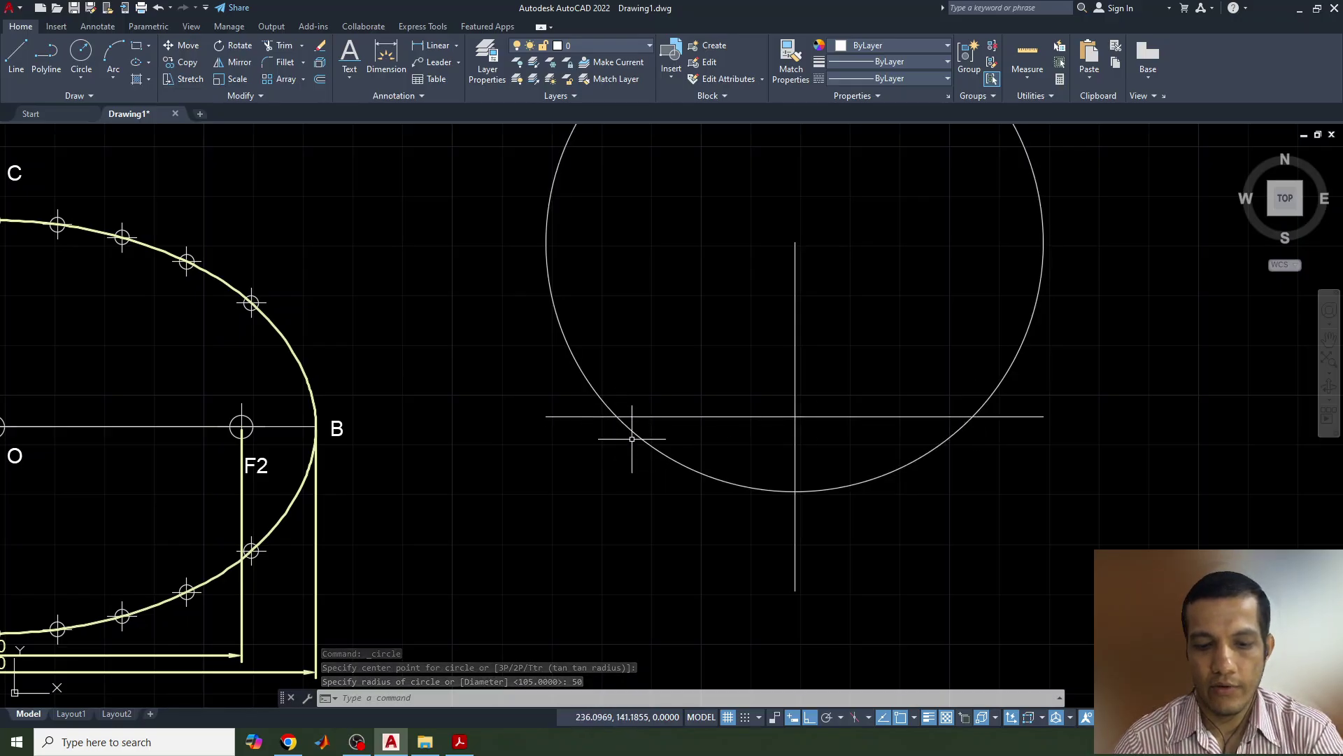
- Mark the two foci with points where the circle crosses the horizontal axis, and erase the circle
type("po")
key("Return")
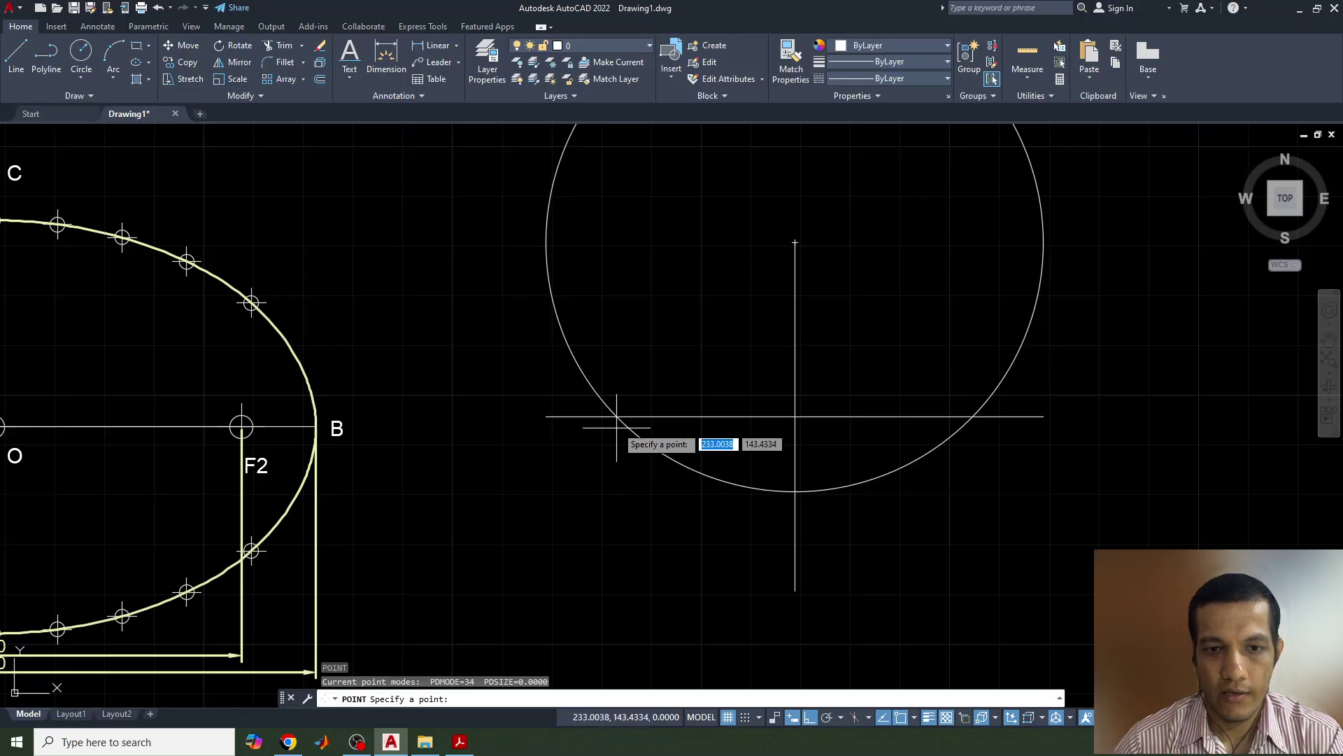
left_click(627, 433)
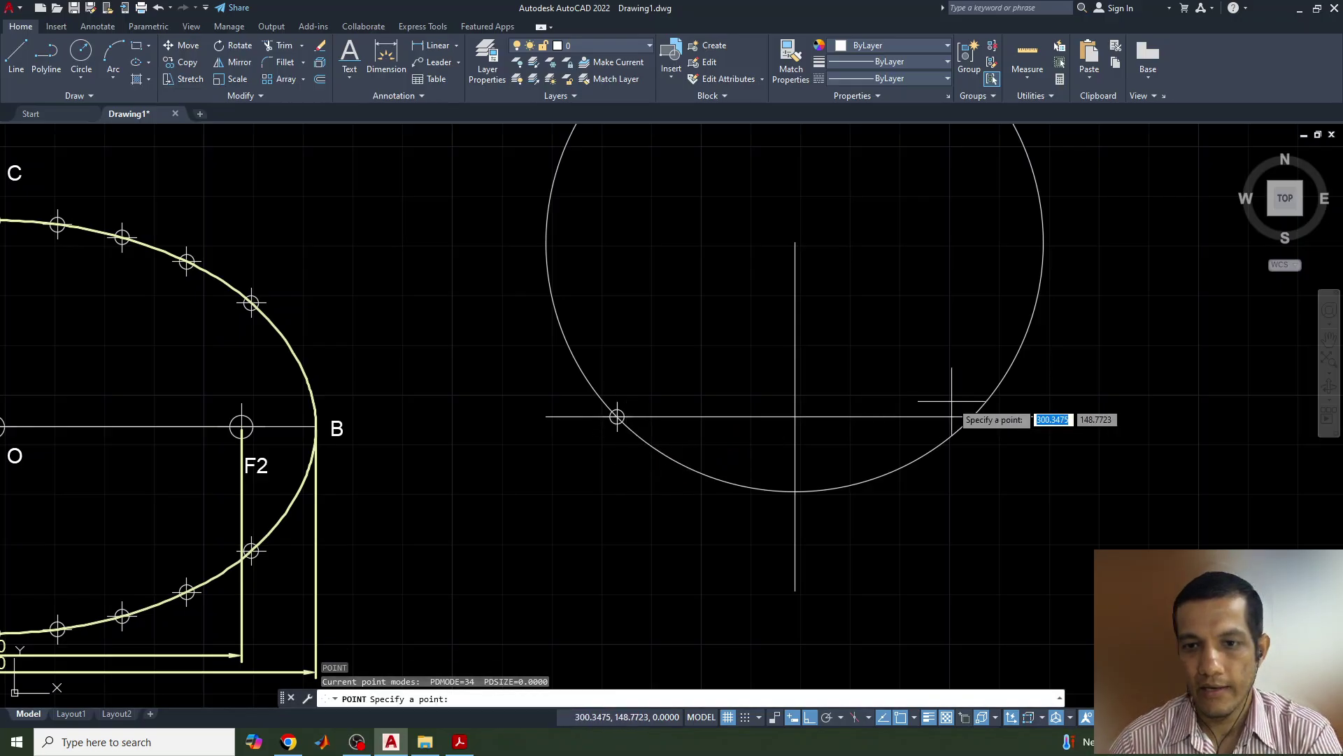
left_click(972, 417)
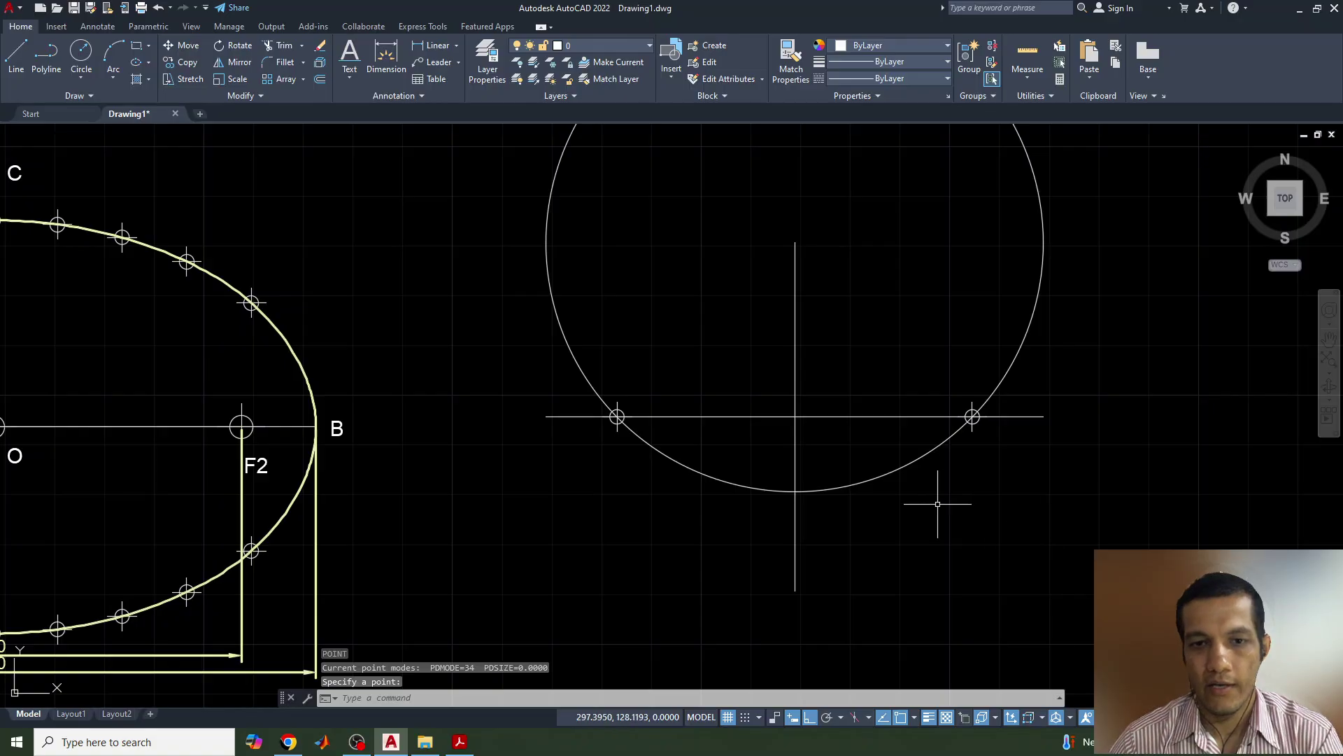
left_click(570, 354)
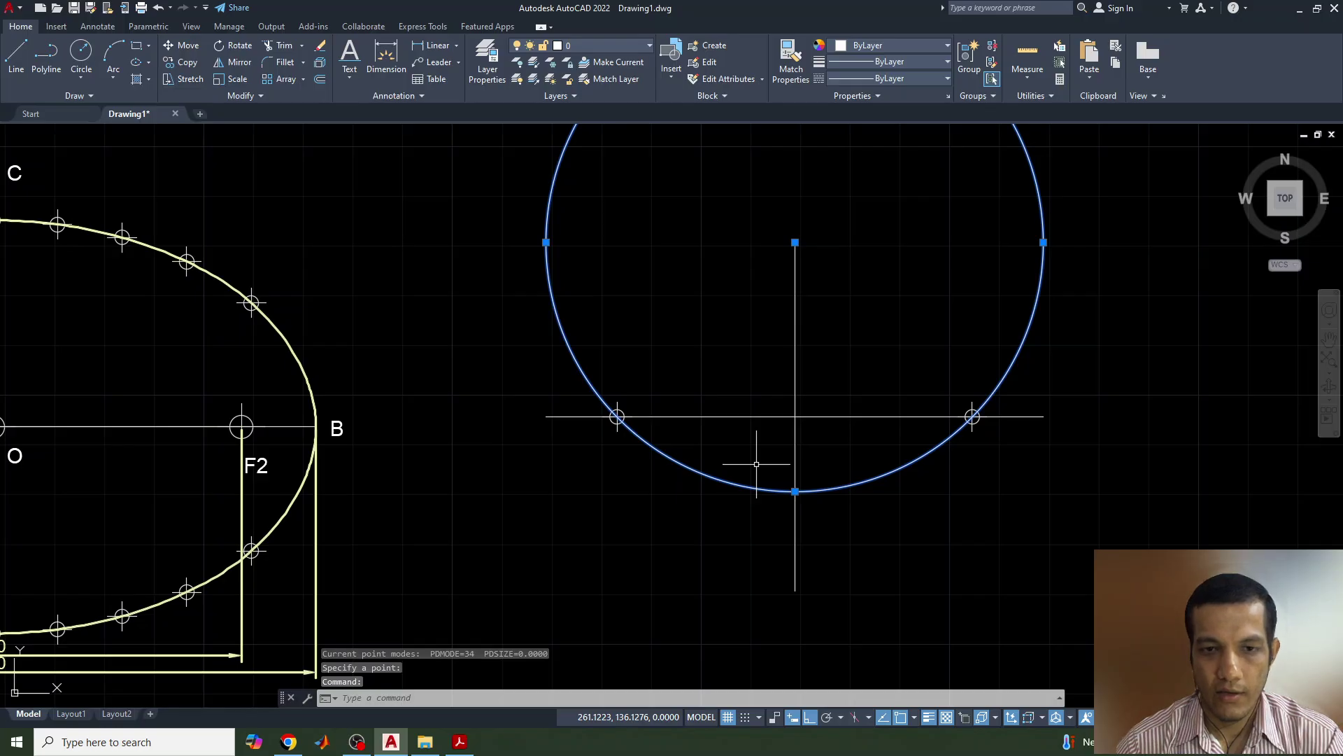
key("Delete")
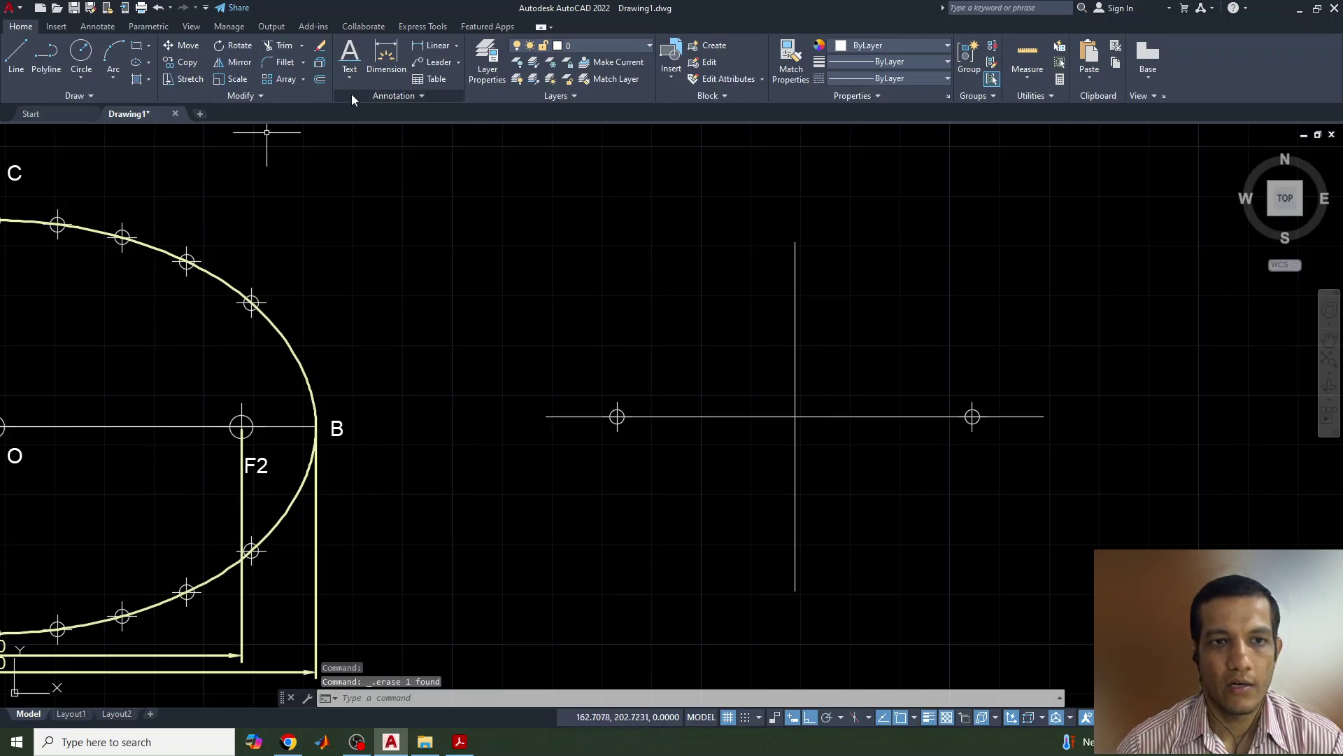
- Draw two separate lines along the horizontal axis, connecting each focus point with the axes' intersection
type("l")
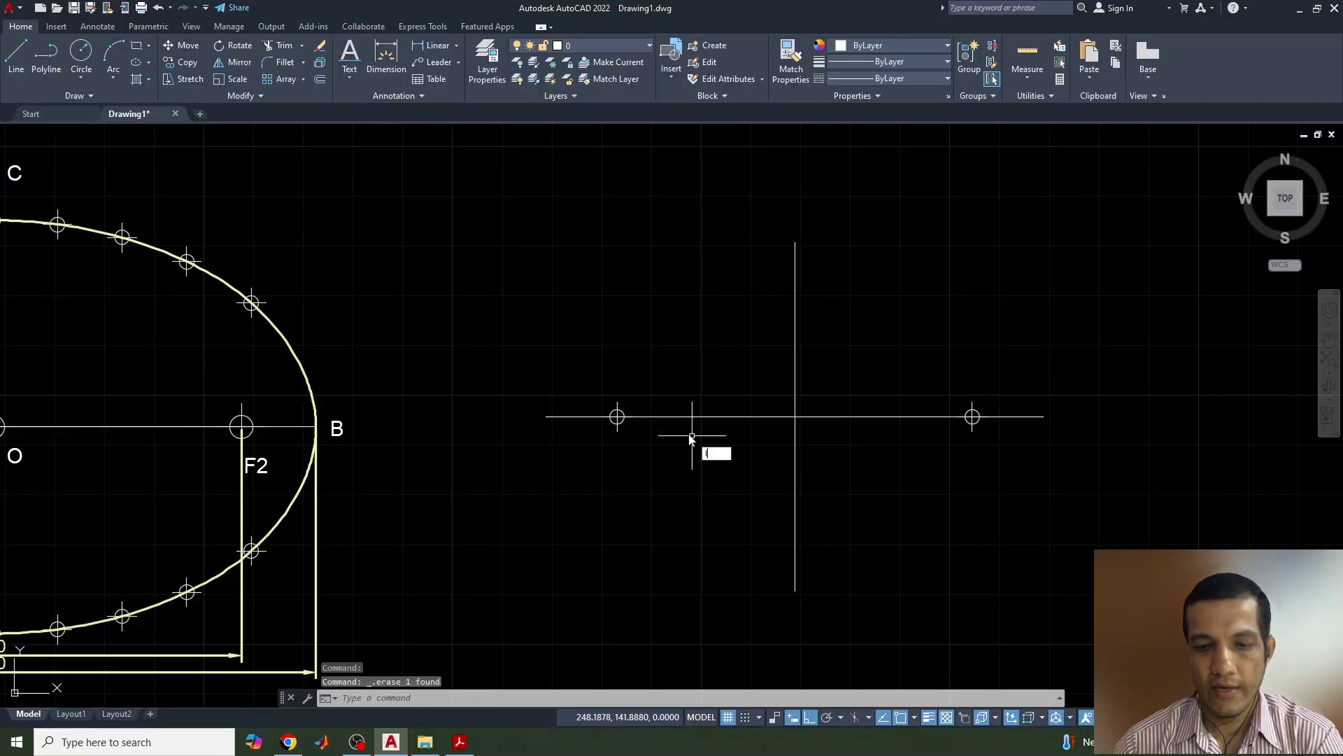
key("Return")
left_click(795, 416)
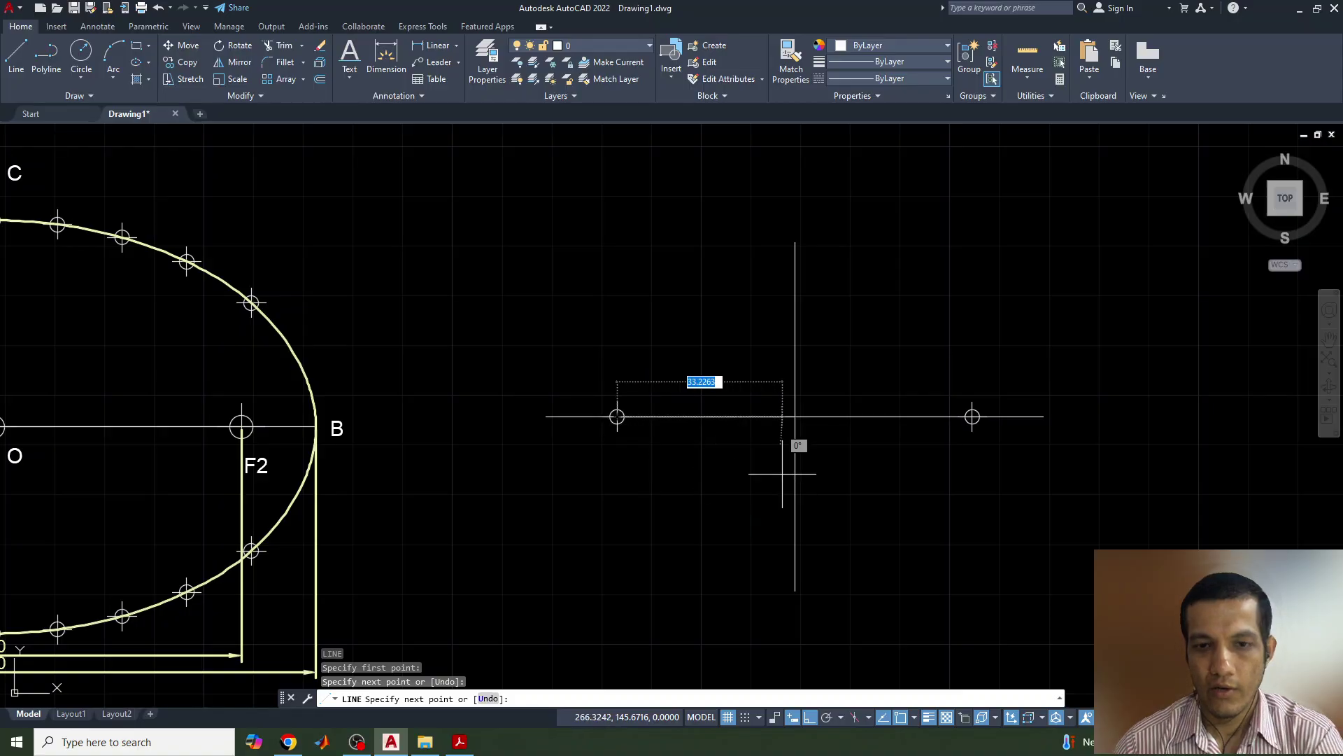
key("Escape")
key("space")
left_click(796, 416)
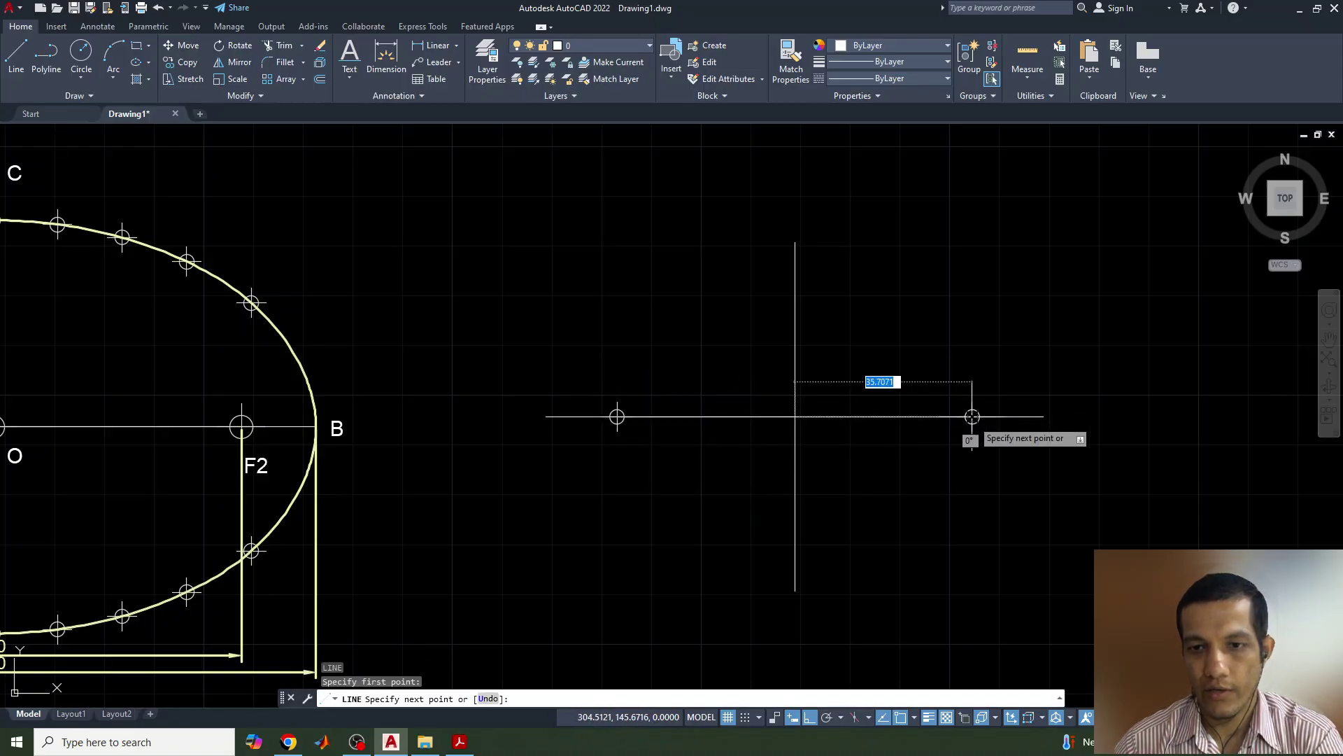
left_click(972, 417)
key("Escape")
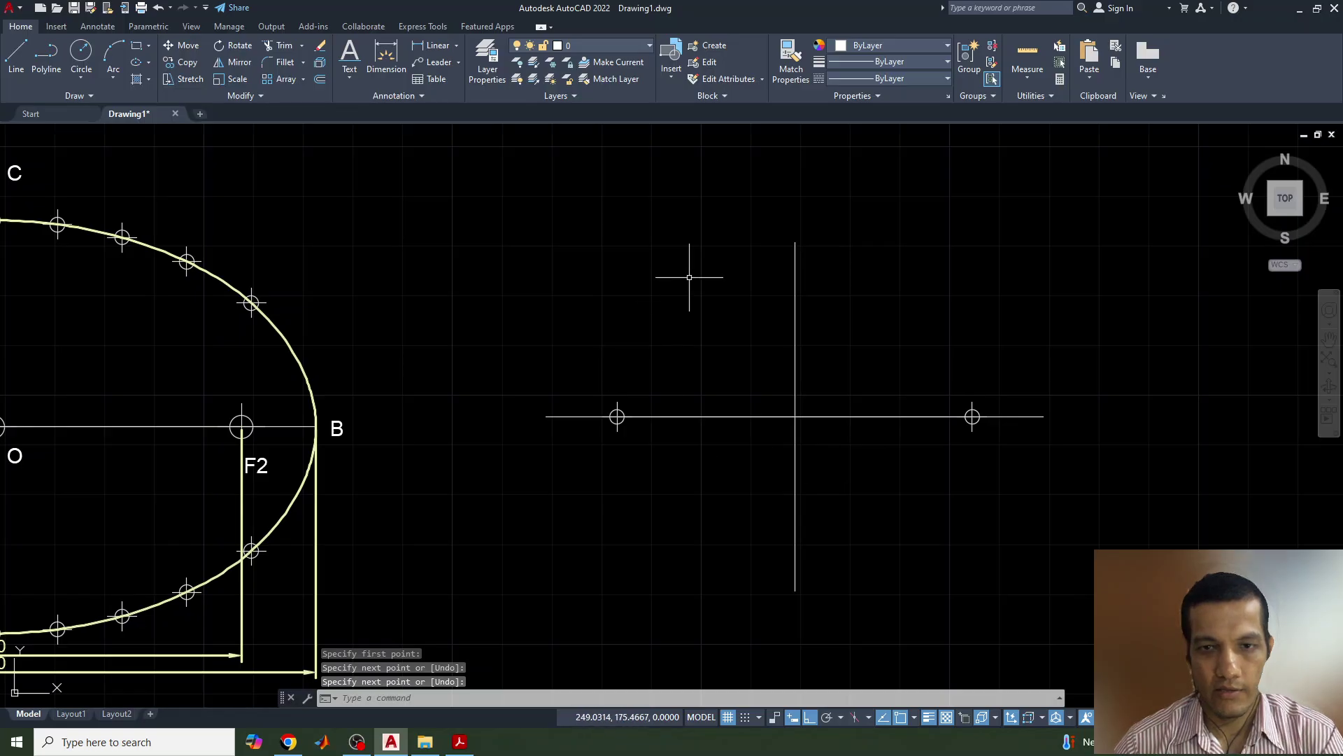
- Label the axis ends A, B, C and D and the centre O with single-line text of height 3 and rotation 0
left_click(349, 75)
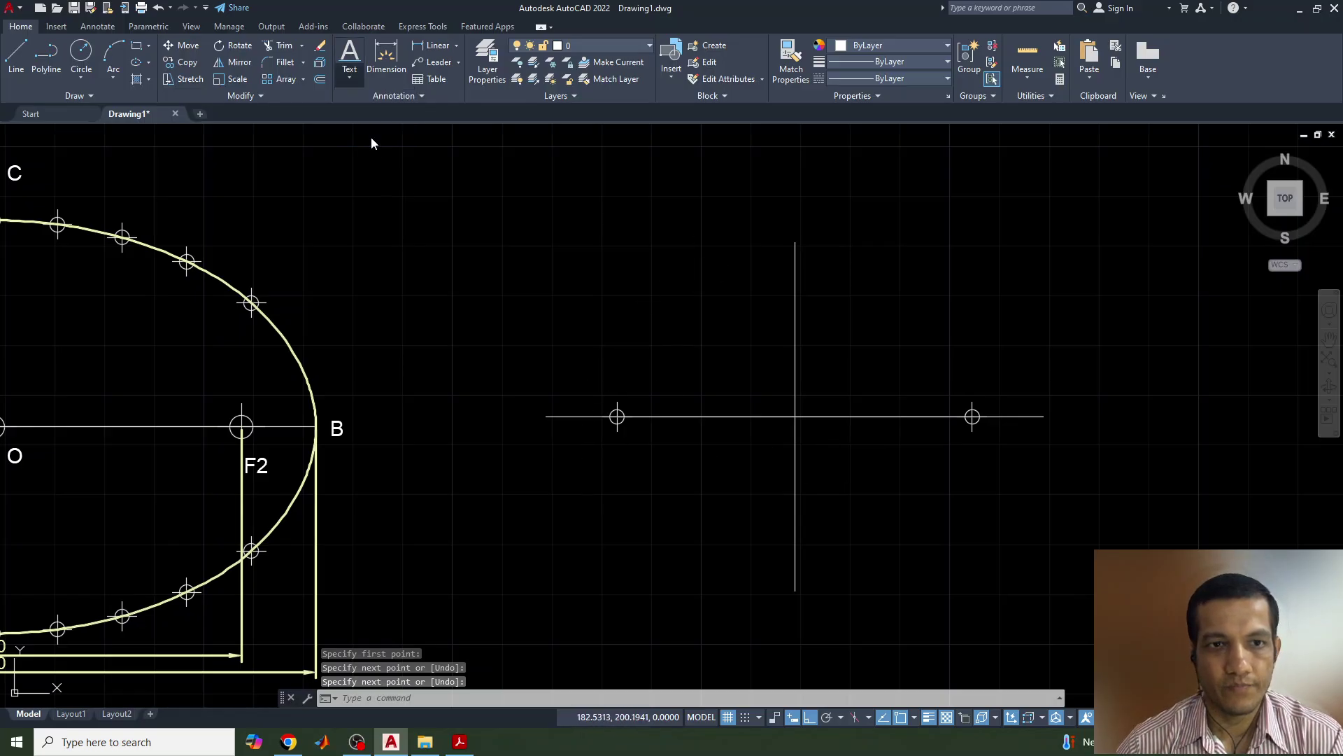
left_click(546, 417)
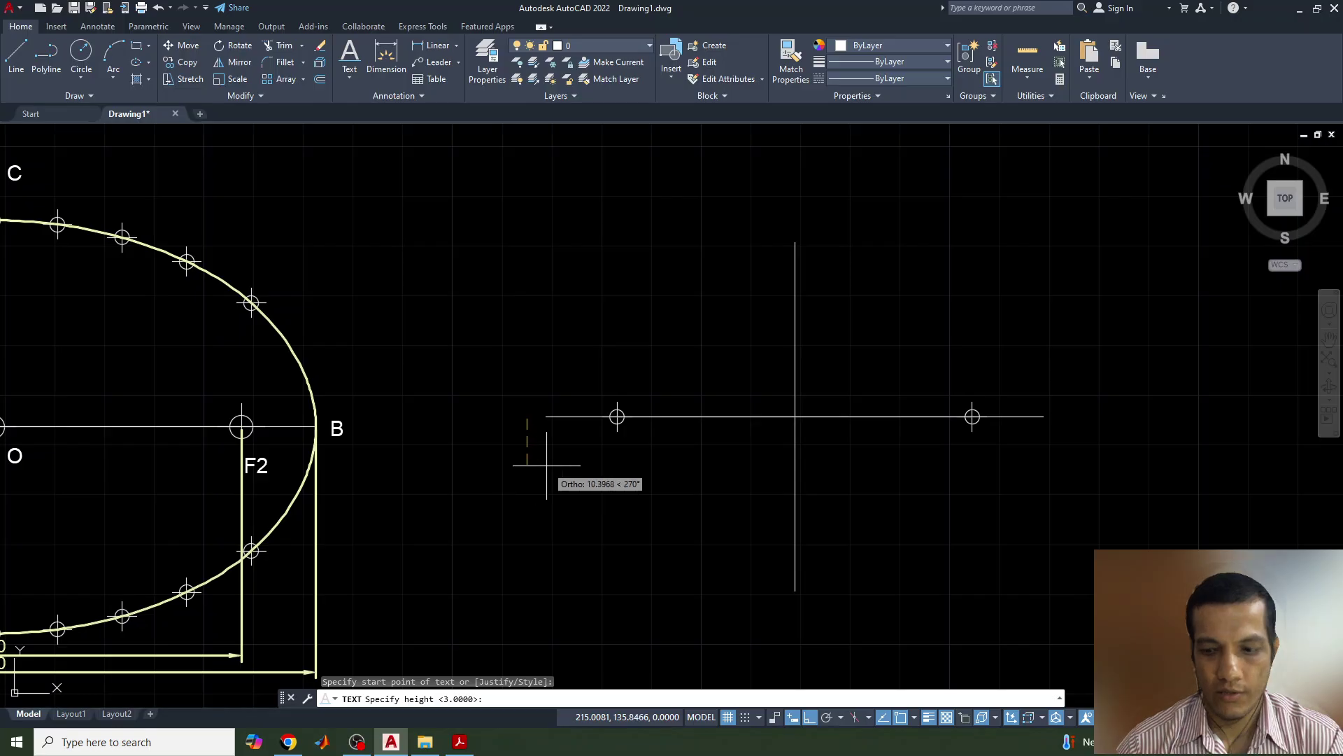
type("3")
key("Return")
type("0")
key("Return")
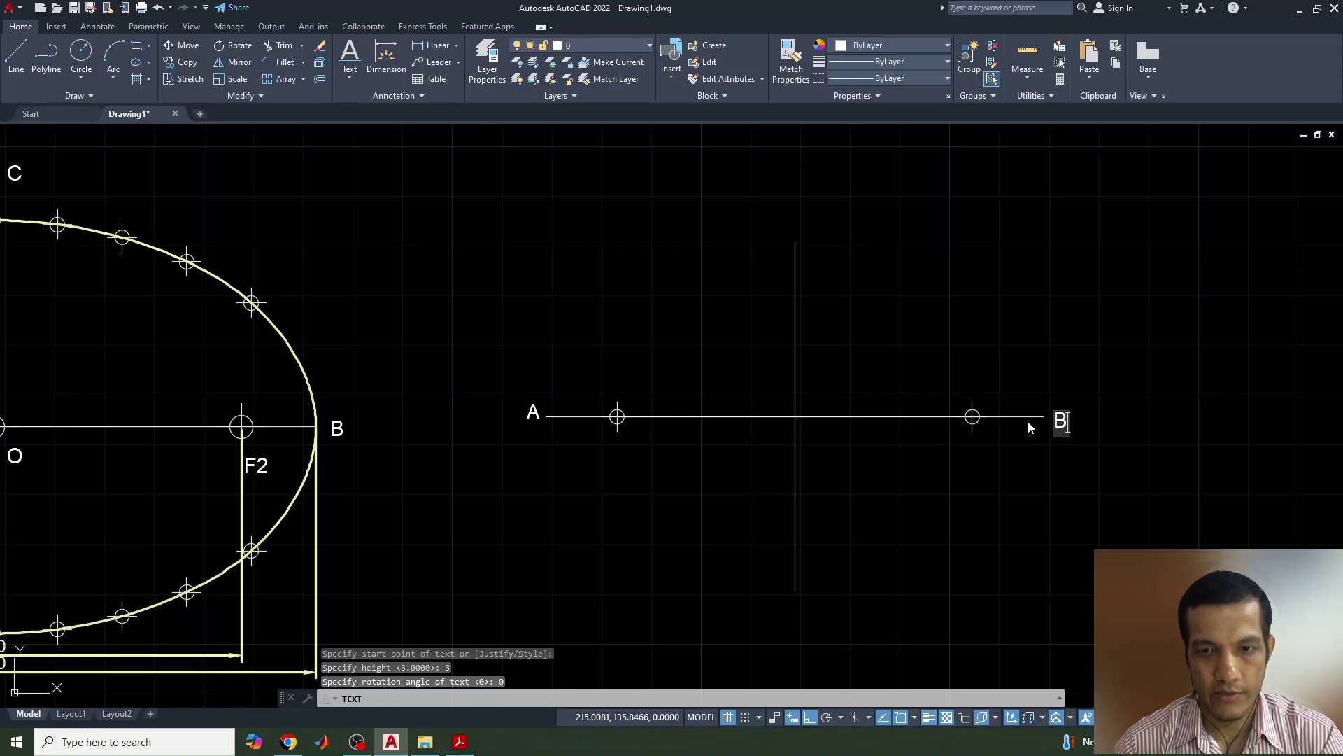
left_click(814, 257)
type("C")
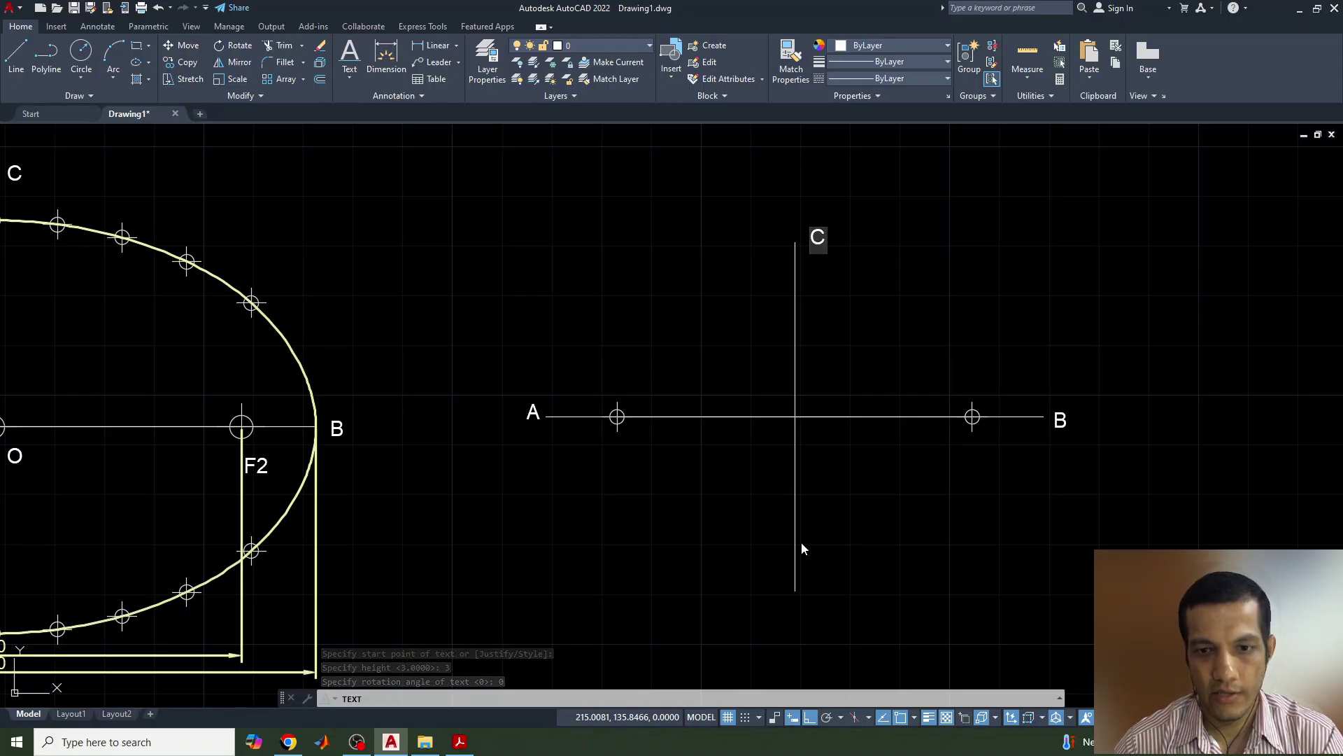
left_click(796, 608)
type("D")
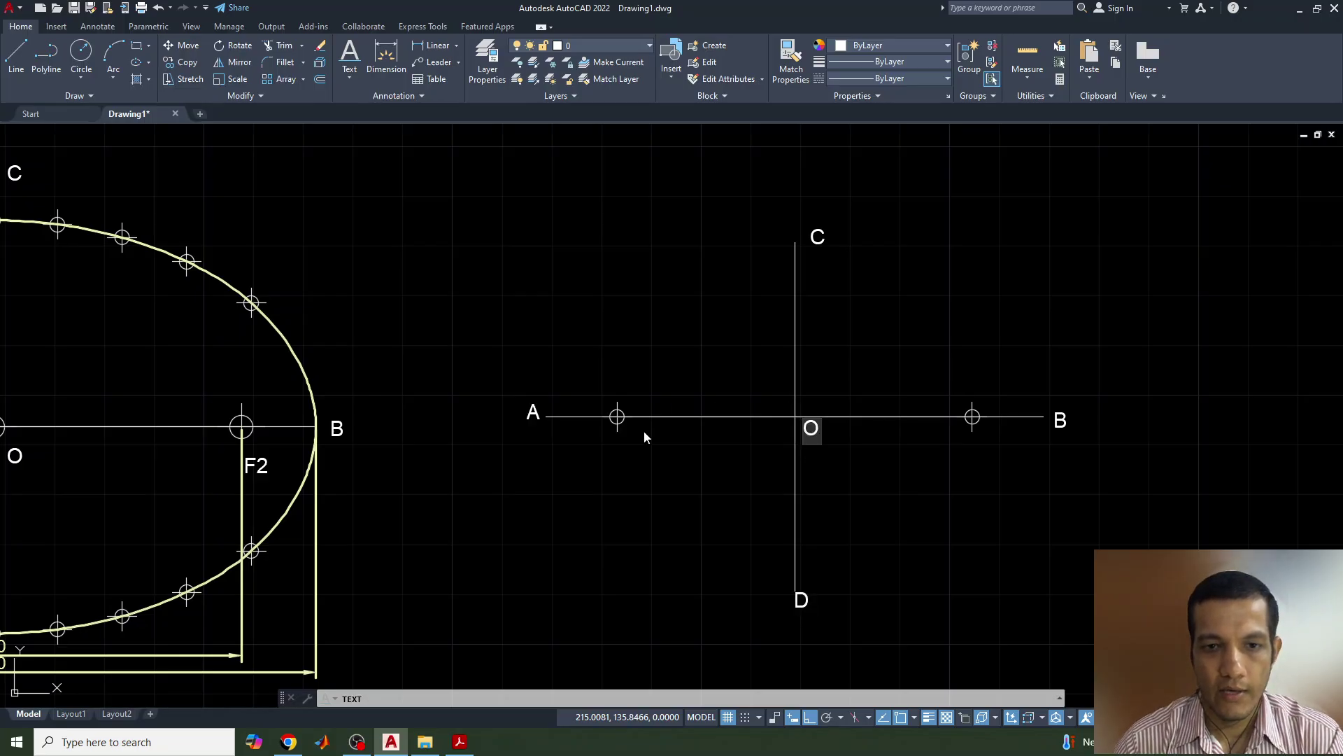
- Label the two focus points F1 and F2 just below the horizontal axis
type("F")
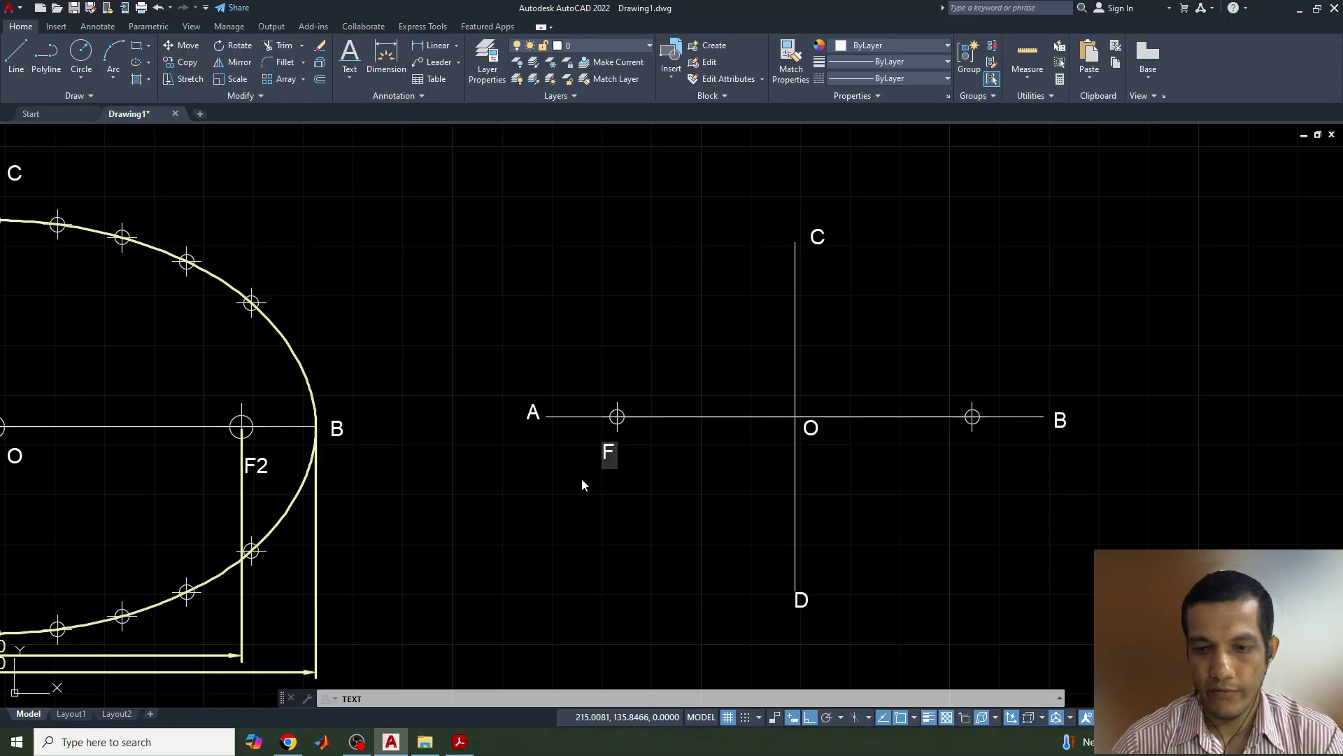
type("1")
left_click(964, 455)
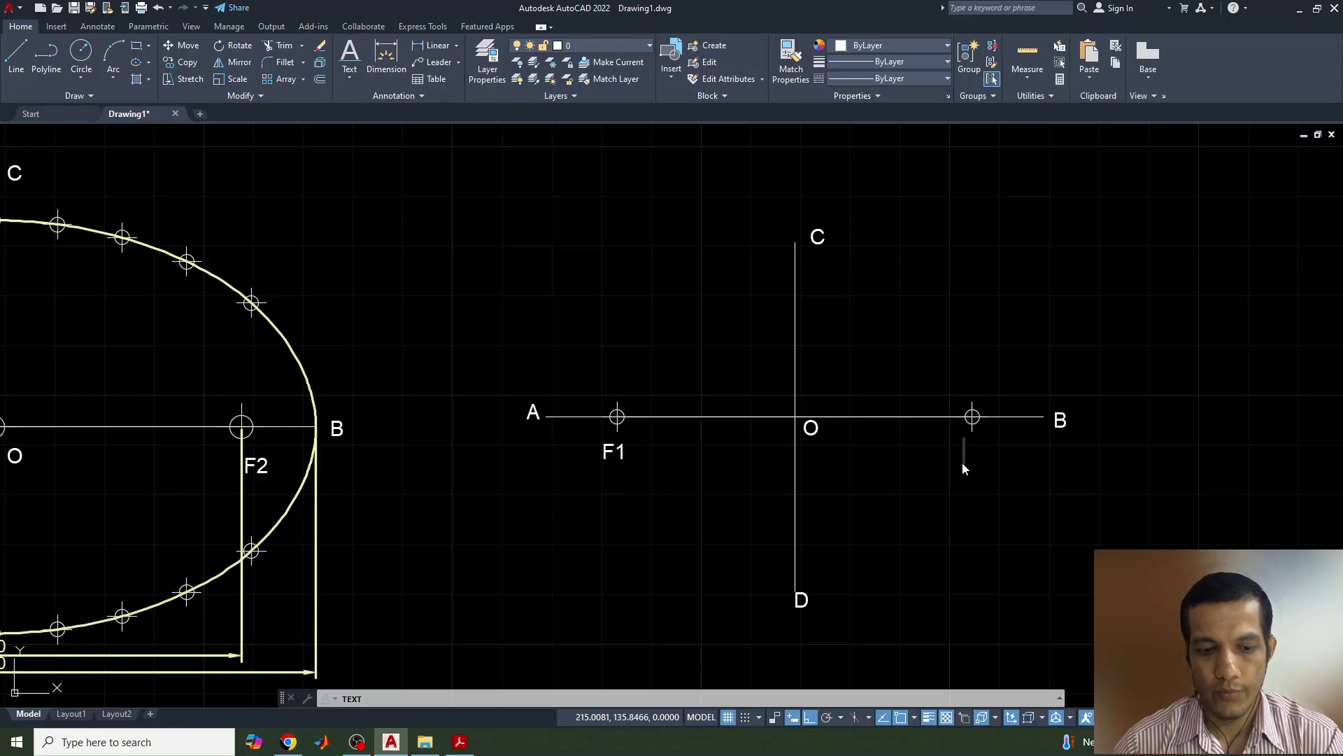
left_click(906, 482)
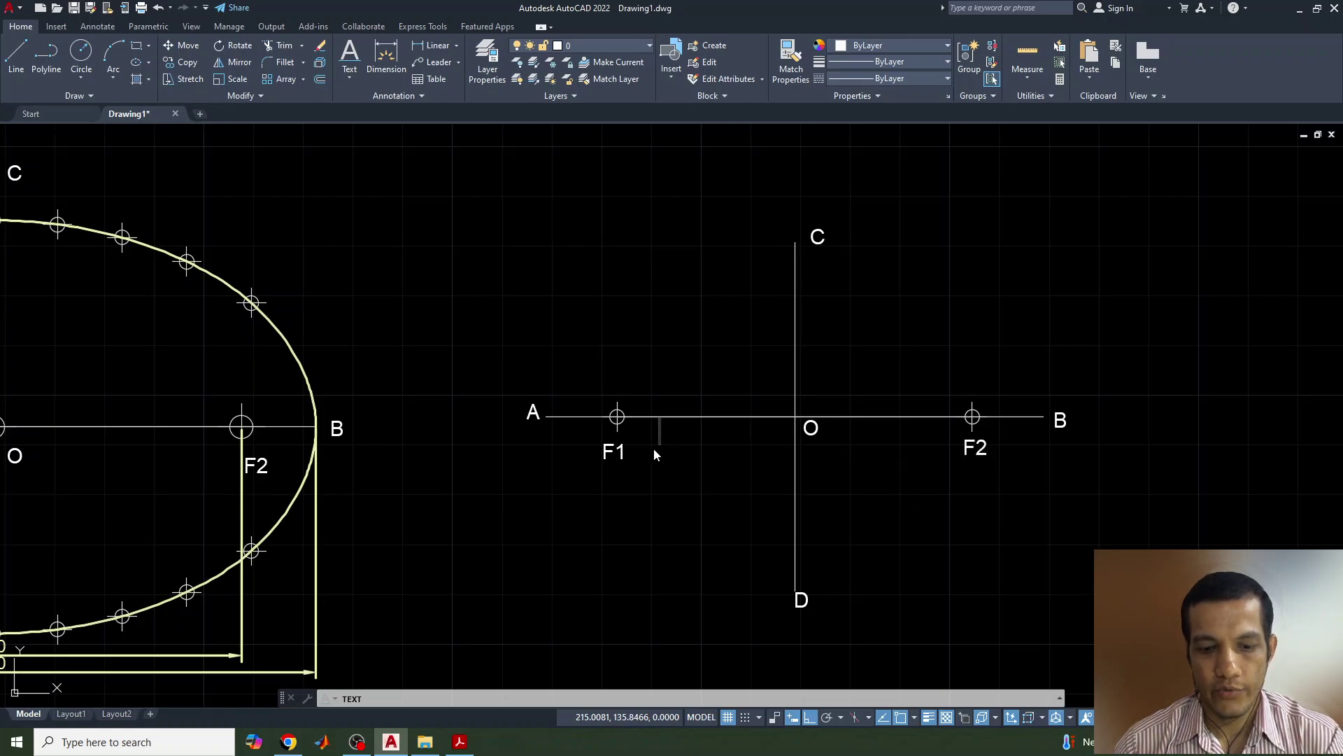
- Add the labels 1, 2, 3 between F1 and O and 3, 2, 1' between O and F2
left_click(711, 438)
type("2")
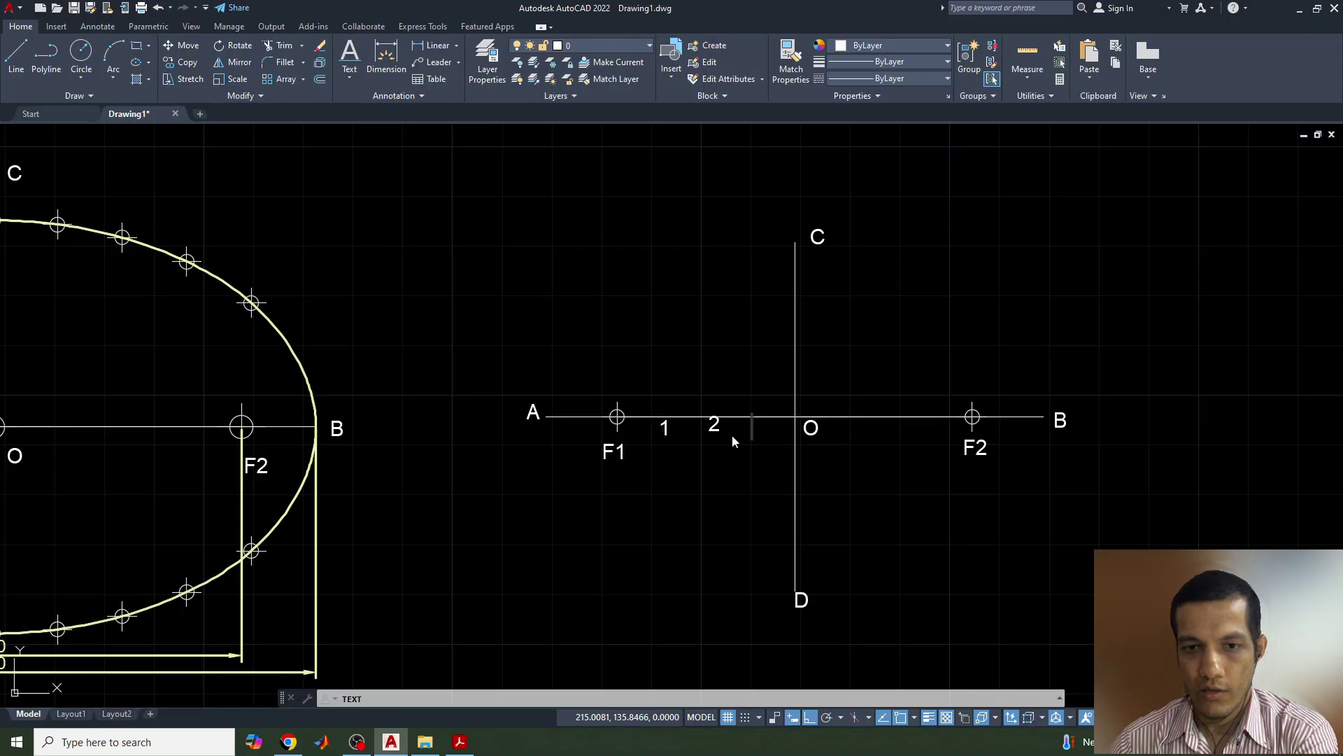
left_click(854, 436)
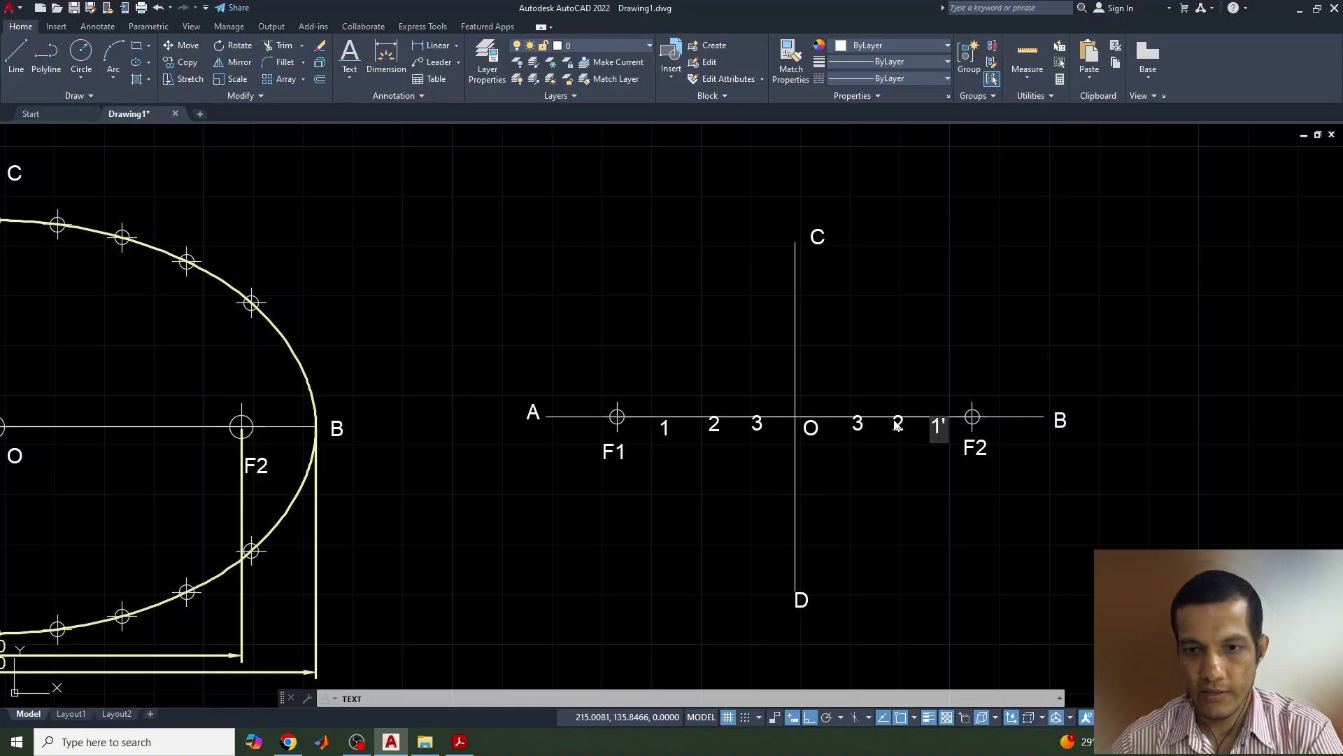
key("Return")
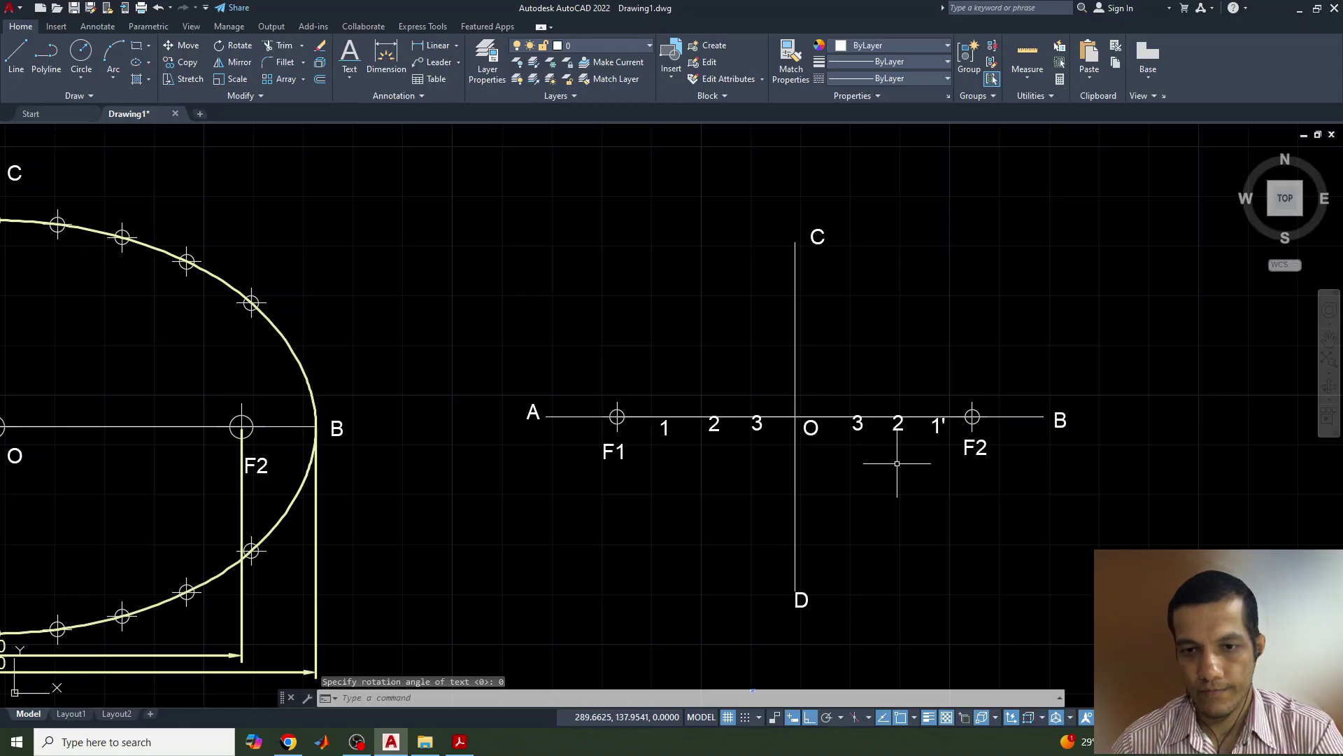
- Change the labels 2 and 3 between O and F2 to 2' and 3'
double_click(895, 426)
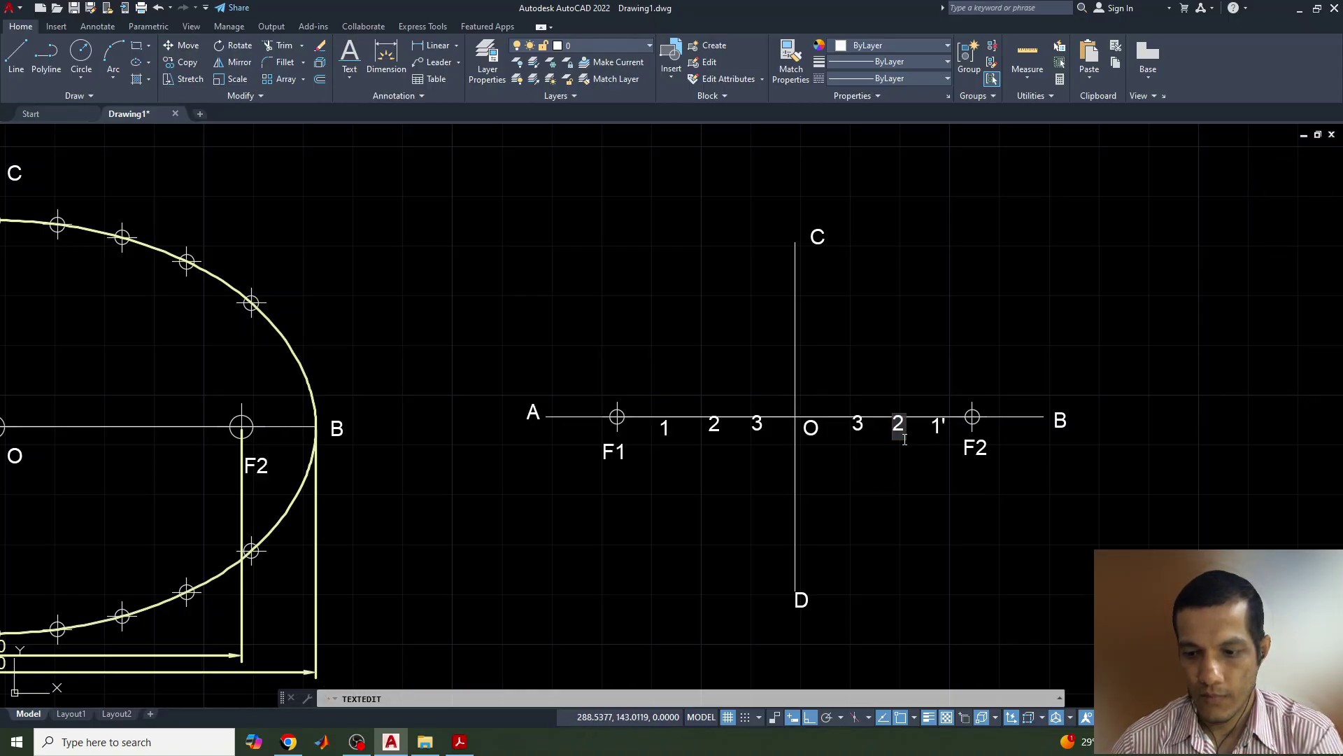
left_click(875, 455)
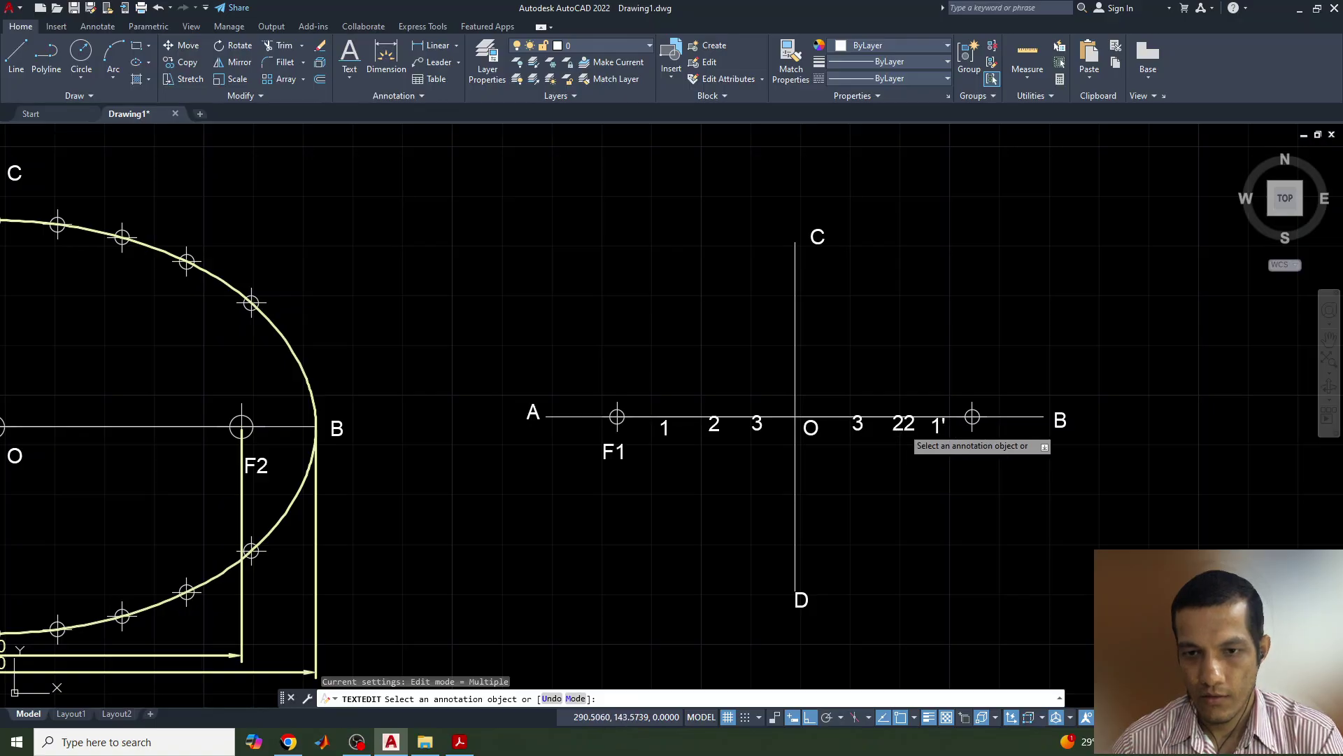
left_click(904, 428)
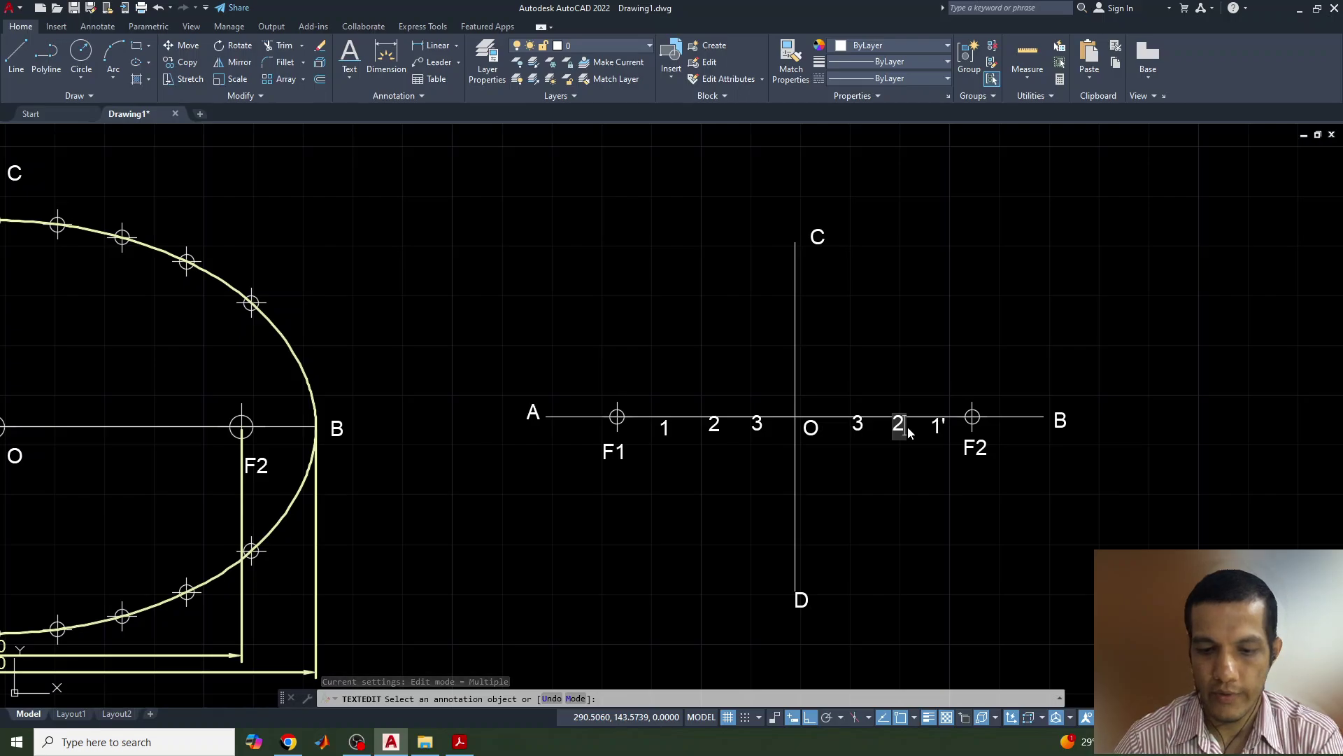
type("'")
left_click(868, 440)
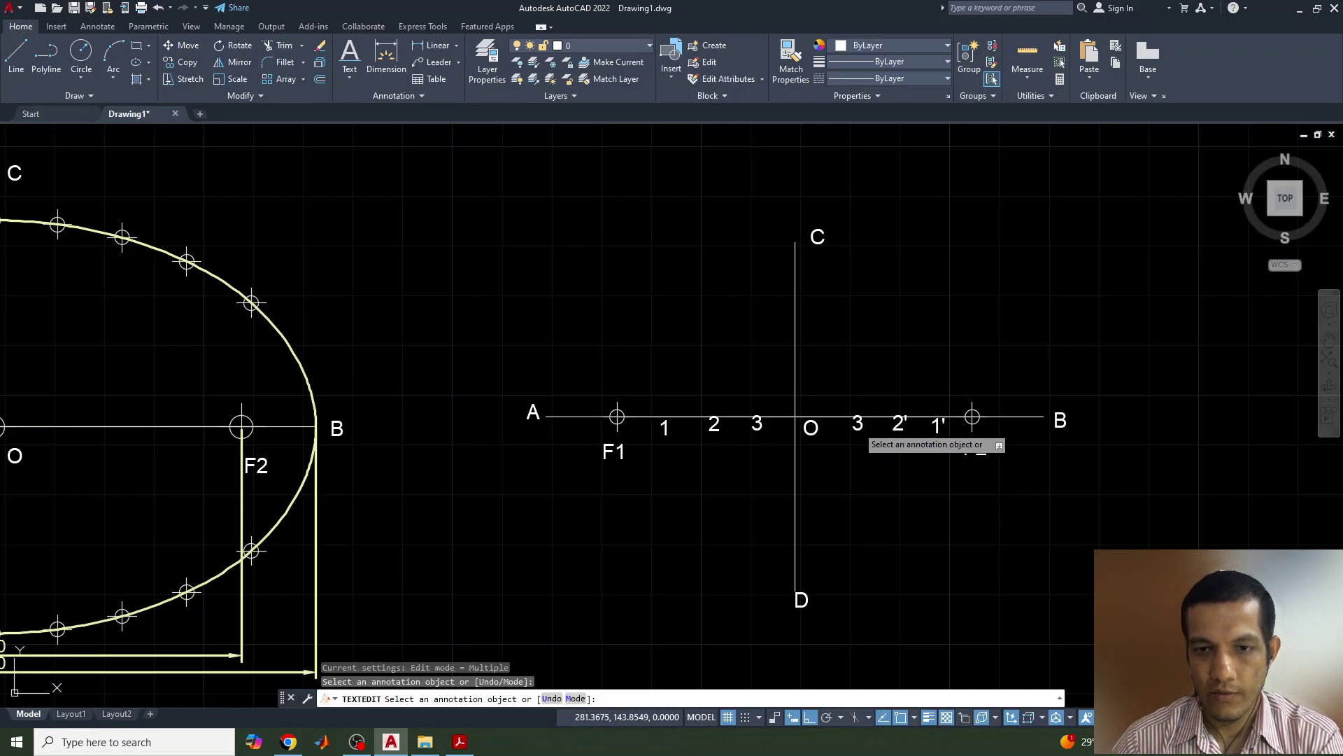
left_click(858, 428)
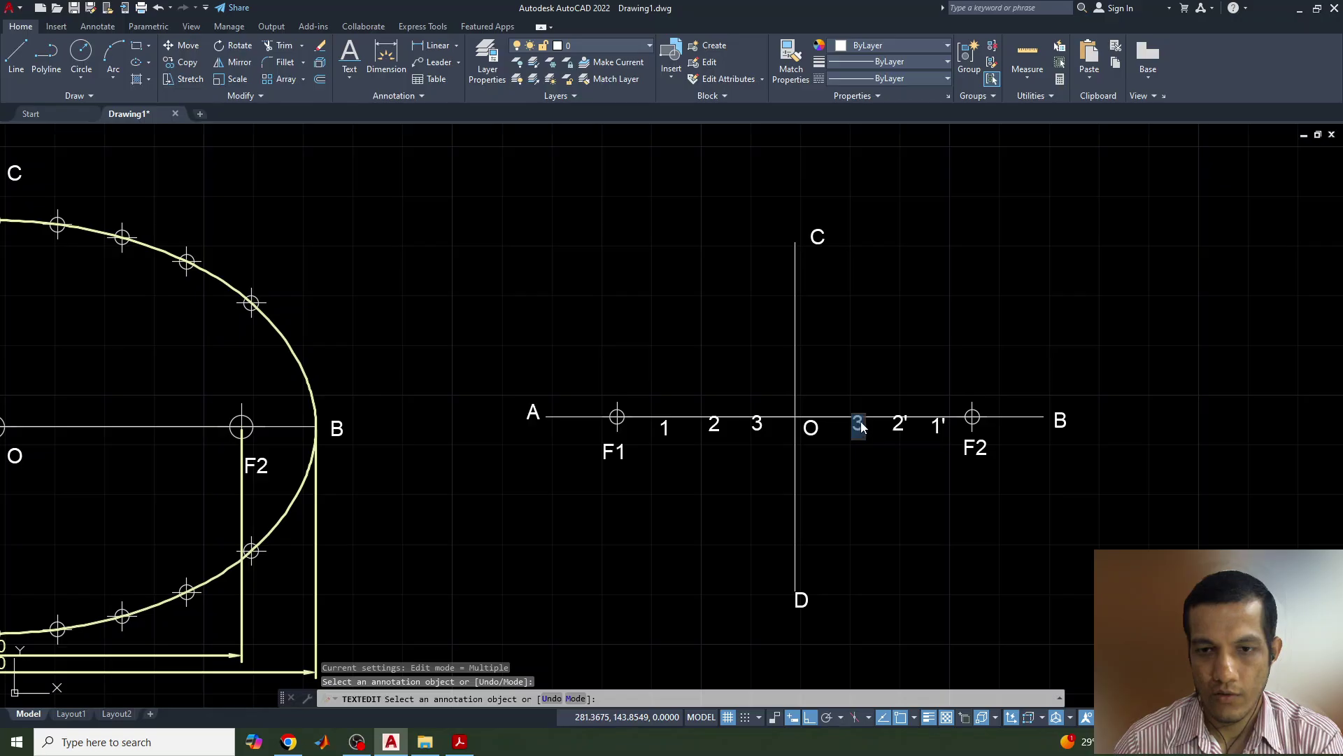
left_click(870, 421)
type("'")
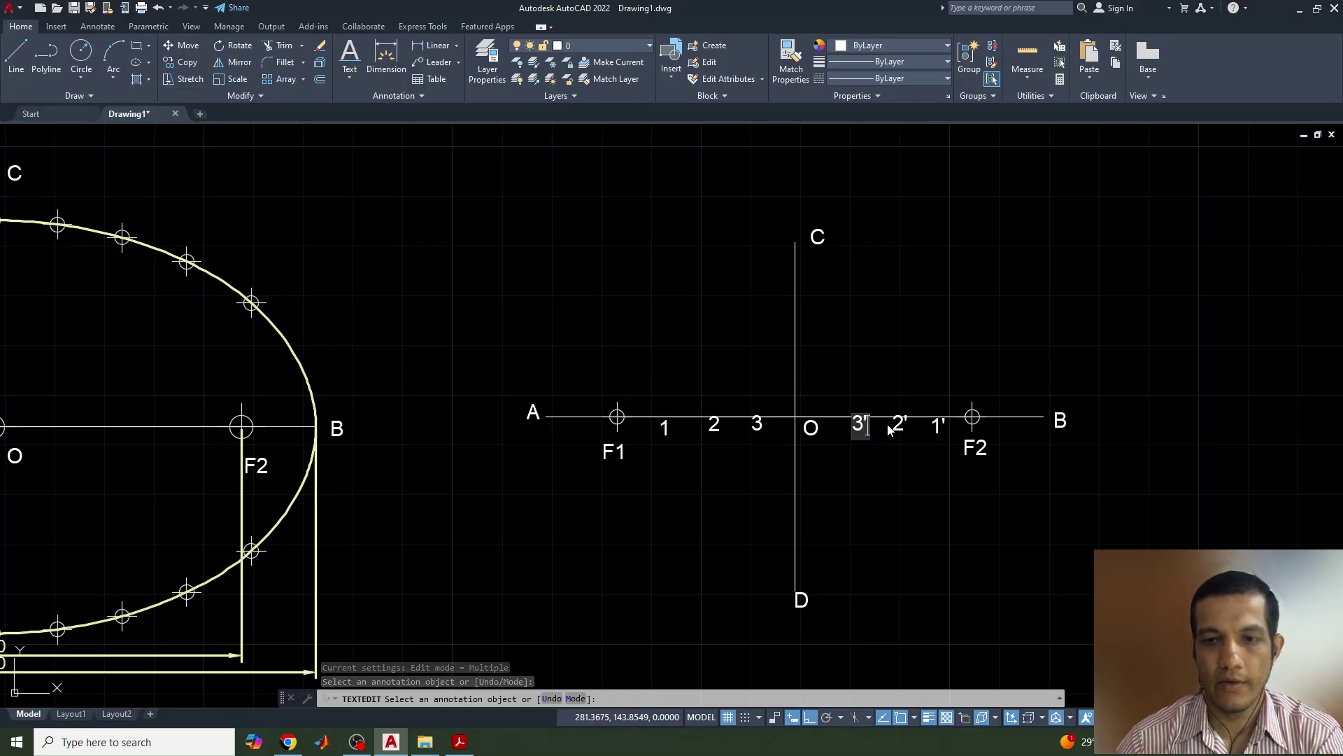
left_click(910, 494)
key("Escape")
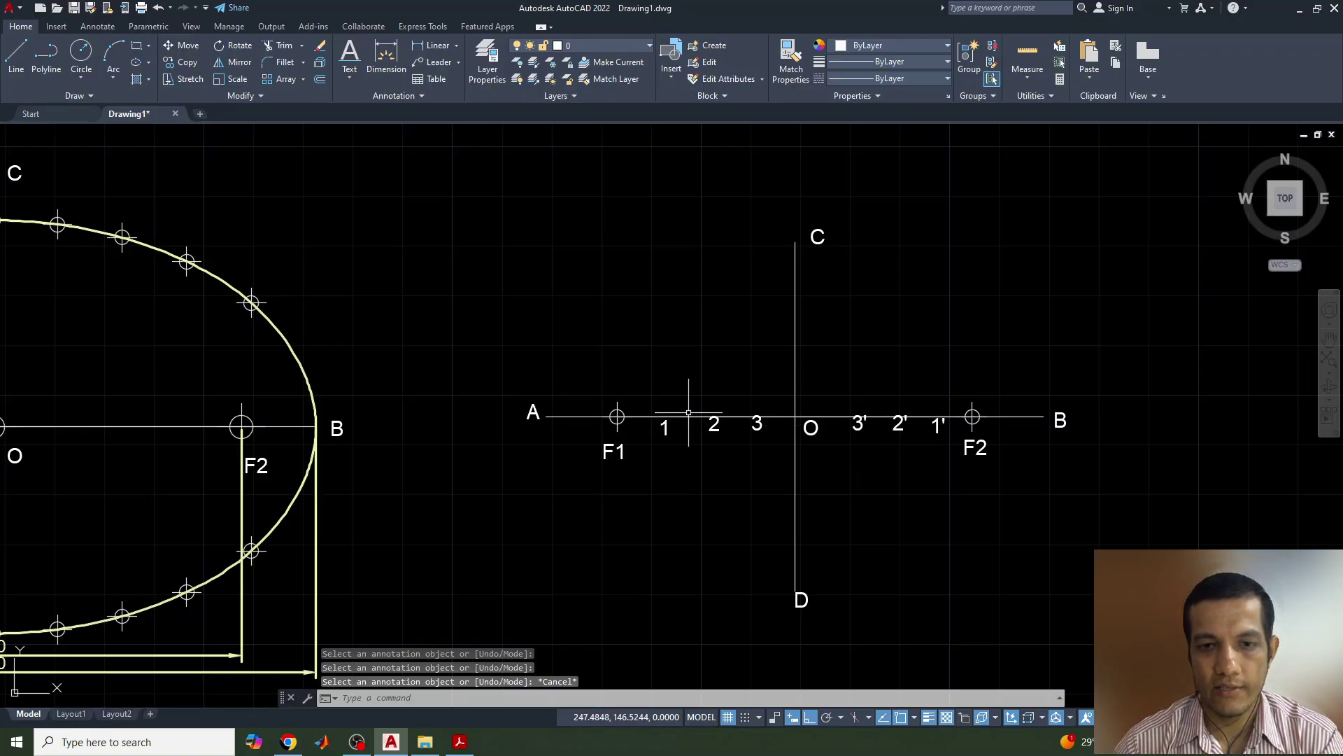
- Divide the lines F1-O and O-F2 into 4 equal segments each
type("divide")
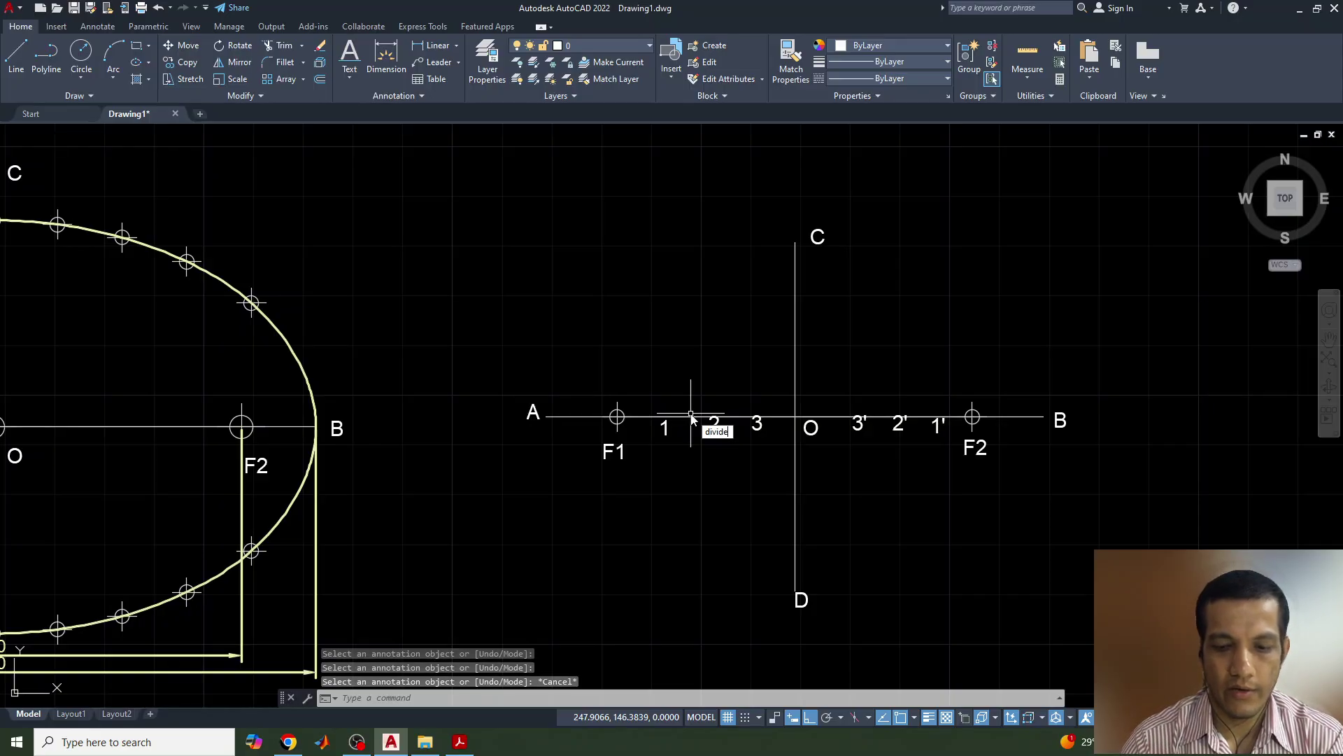
key("Return")
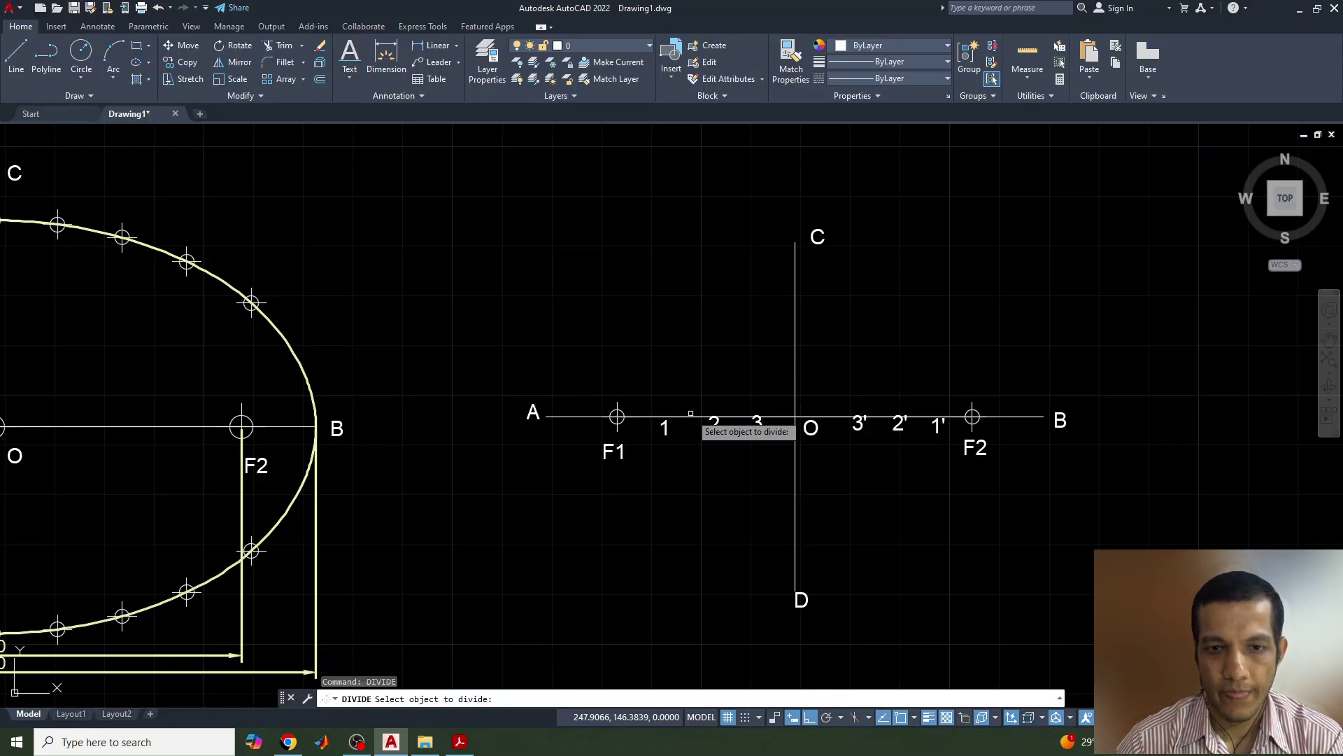
left_click(695, 417)
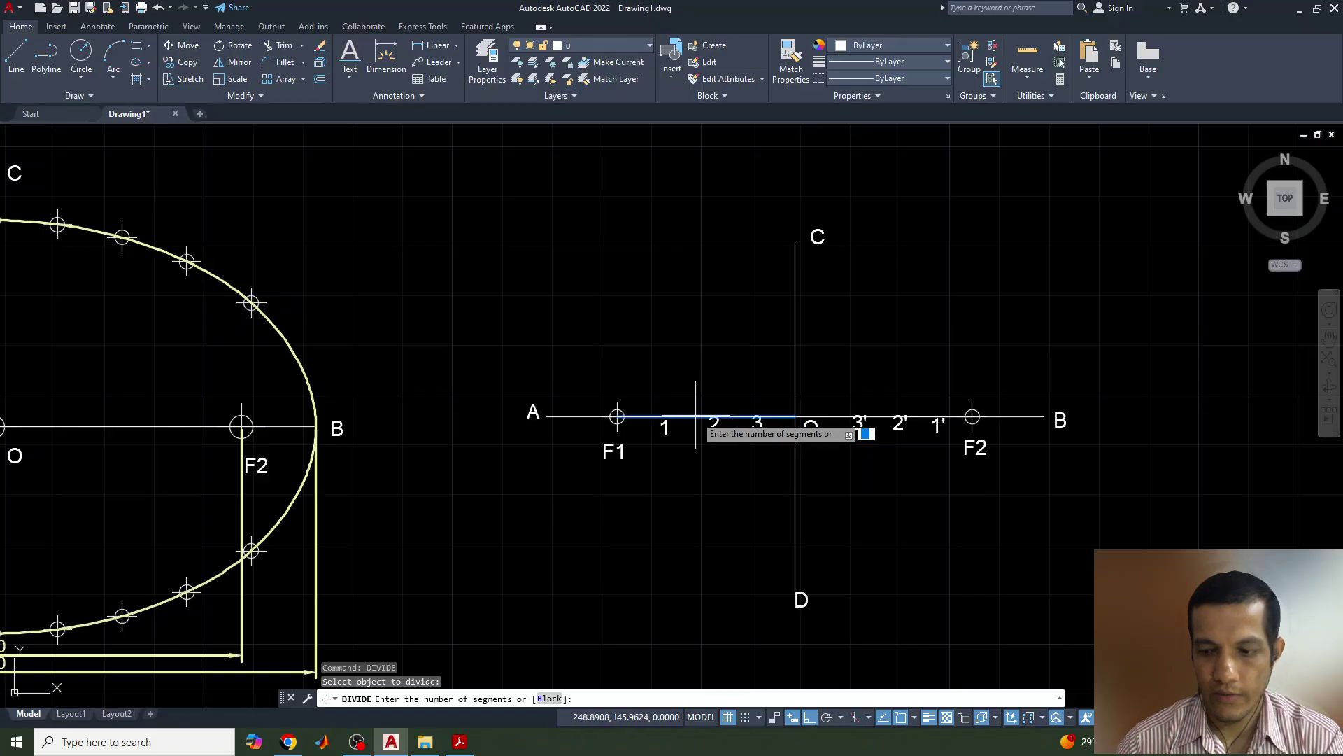
key("Return")
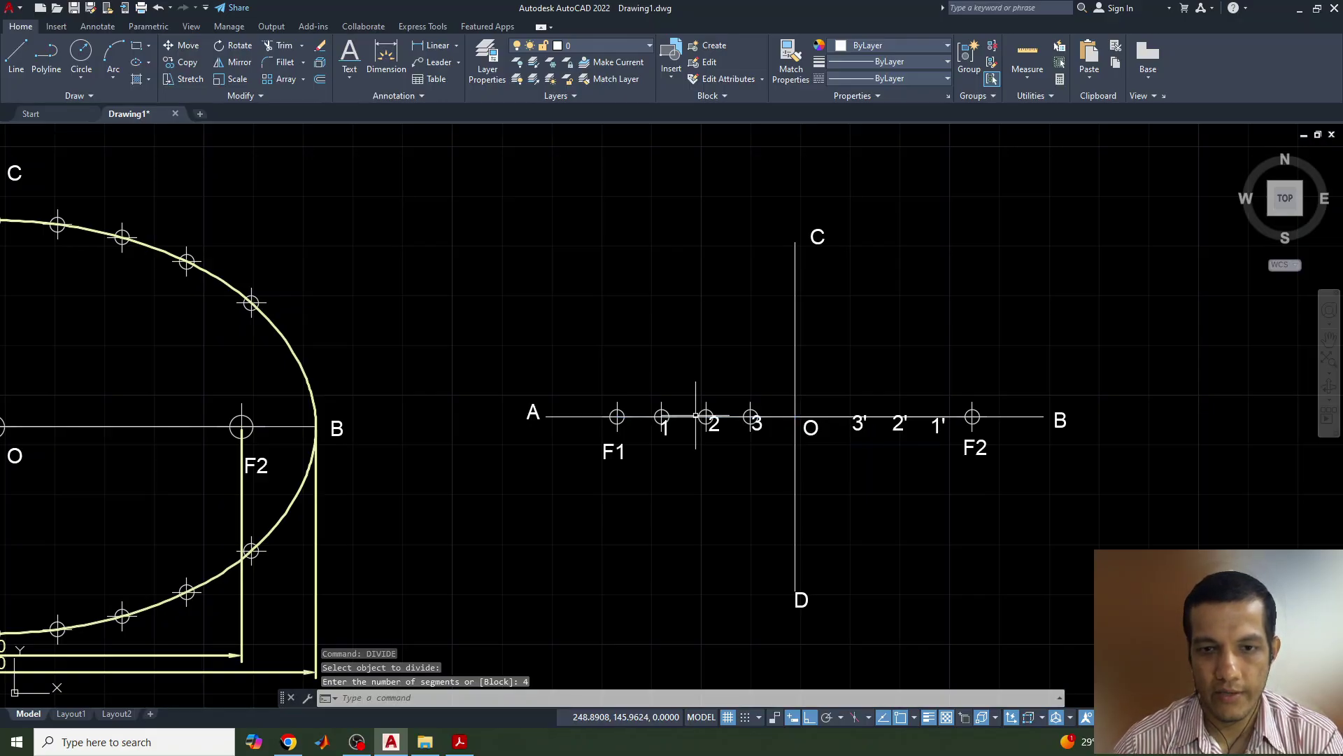
key("Return")
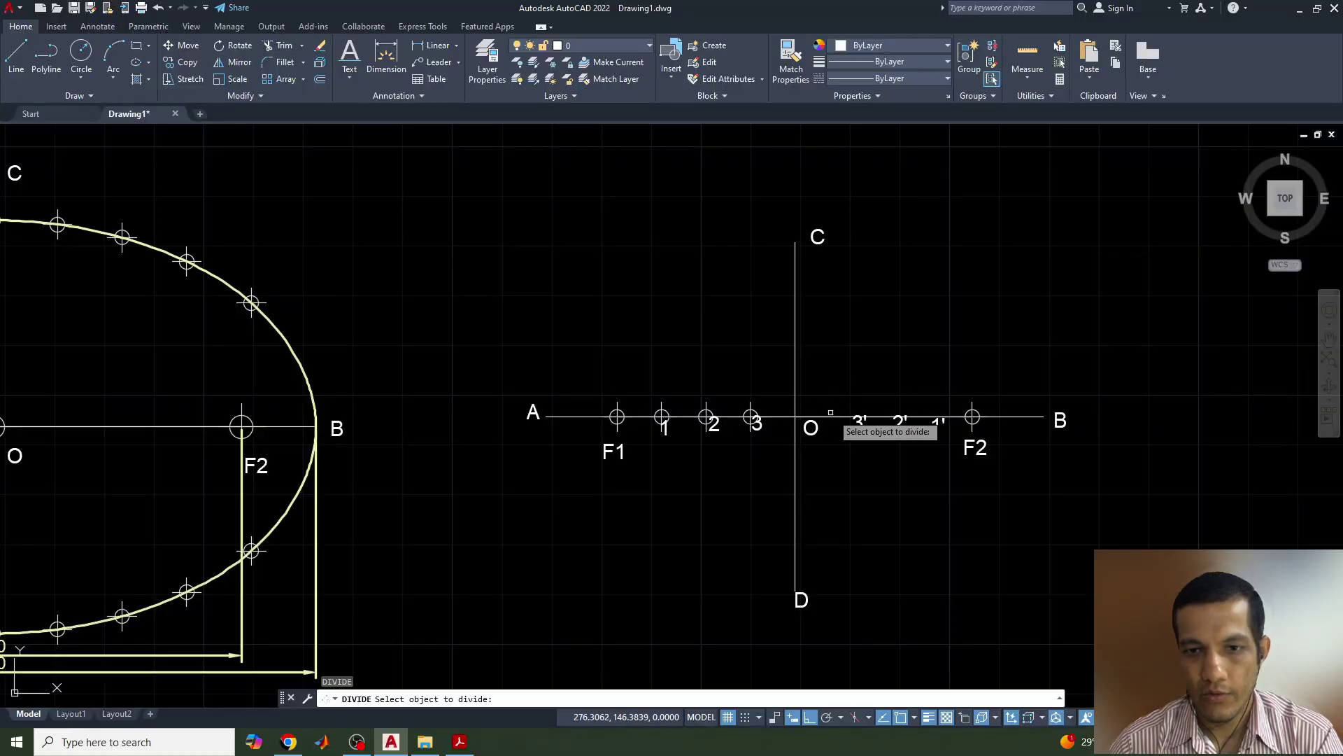
left_click(857, 416)
type("4")
key("Return")
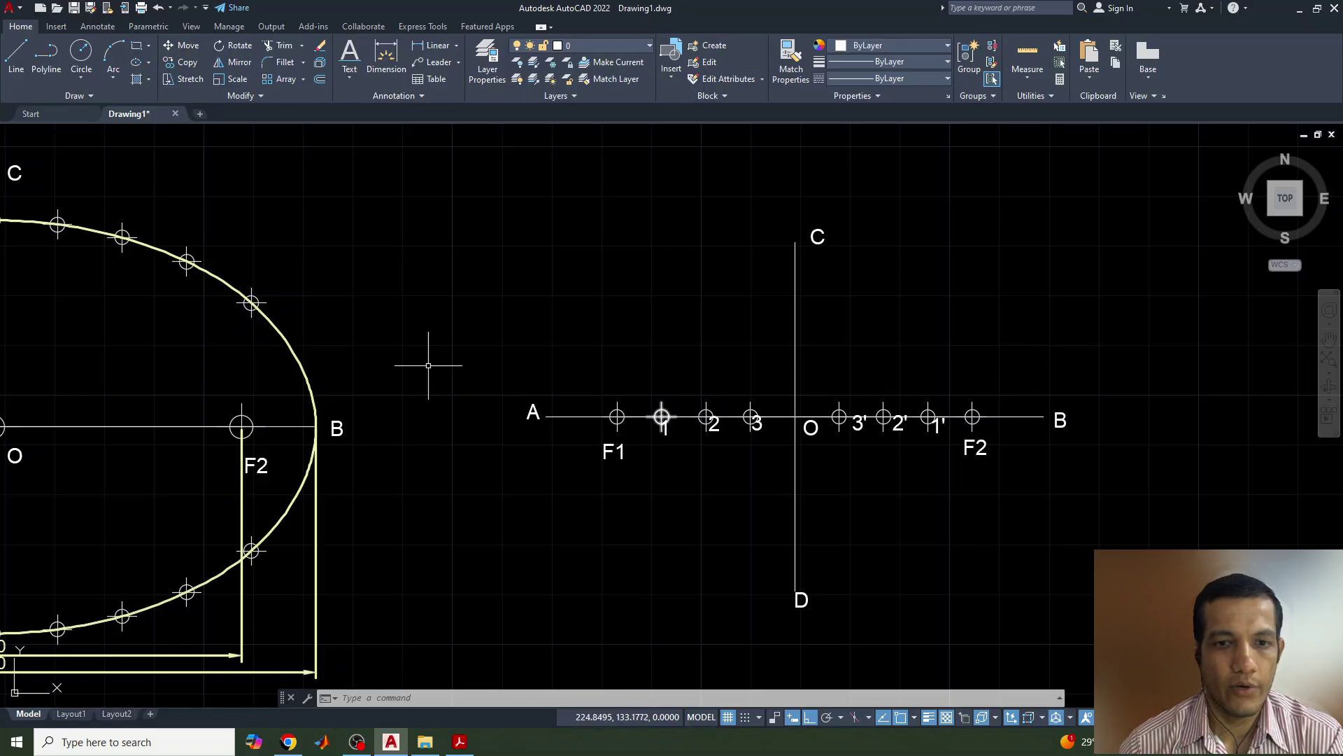
- Draw two circles through division point 1, one centred at A and the other centred at B
left_click(83, 54)
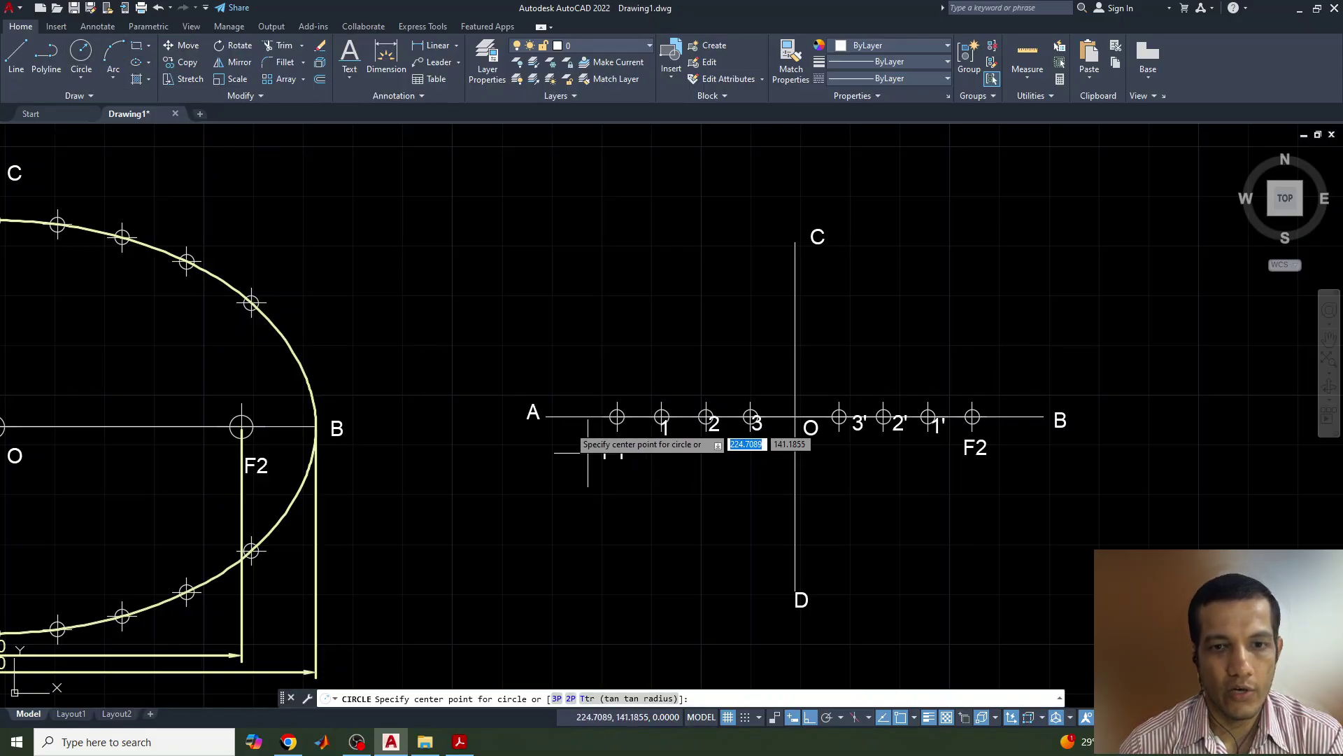
left_click(547, 416)
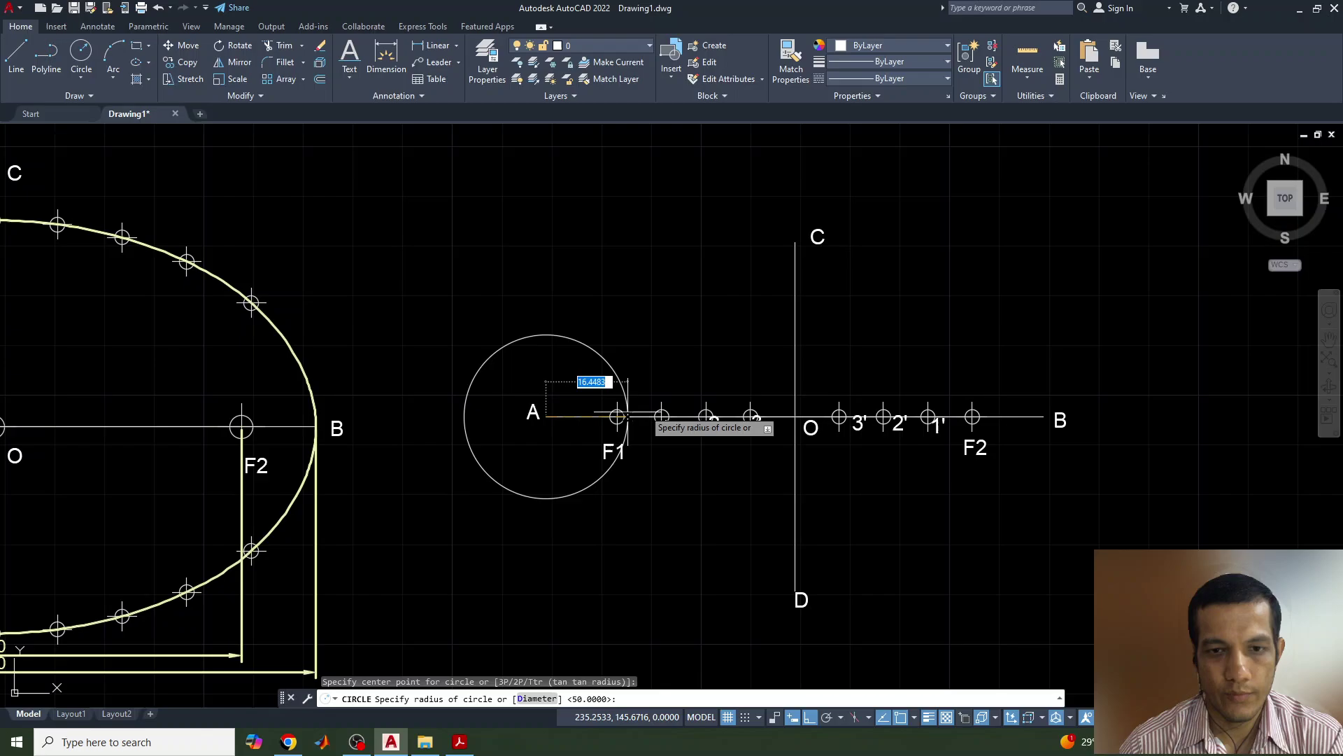
left_click(663, 420)
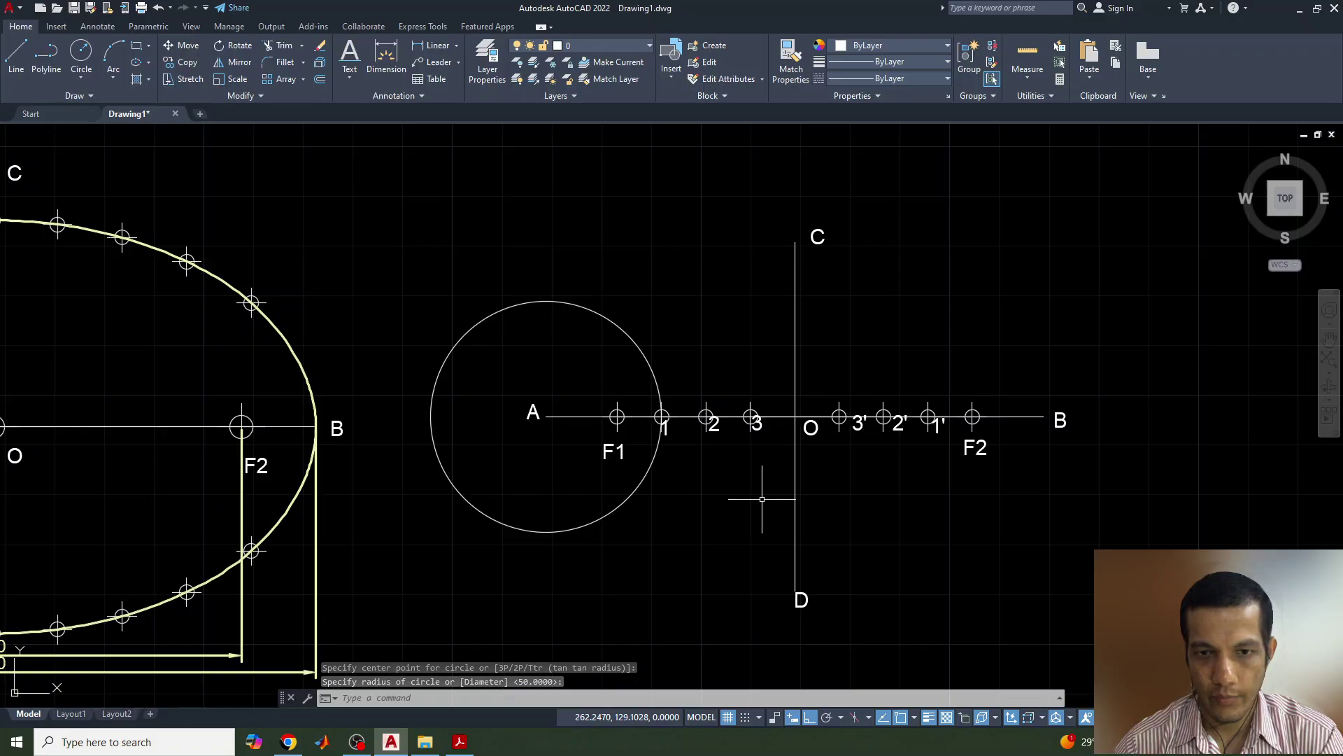
key("Return")
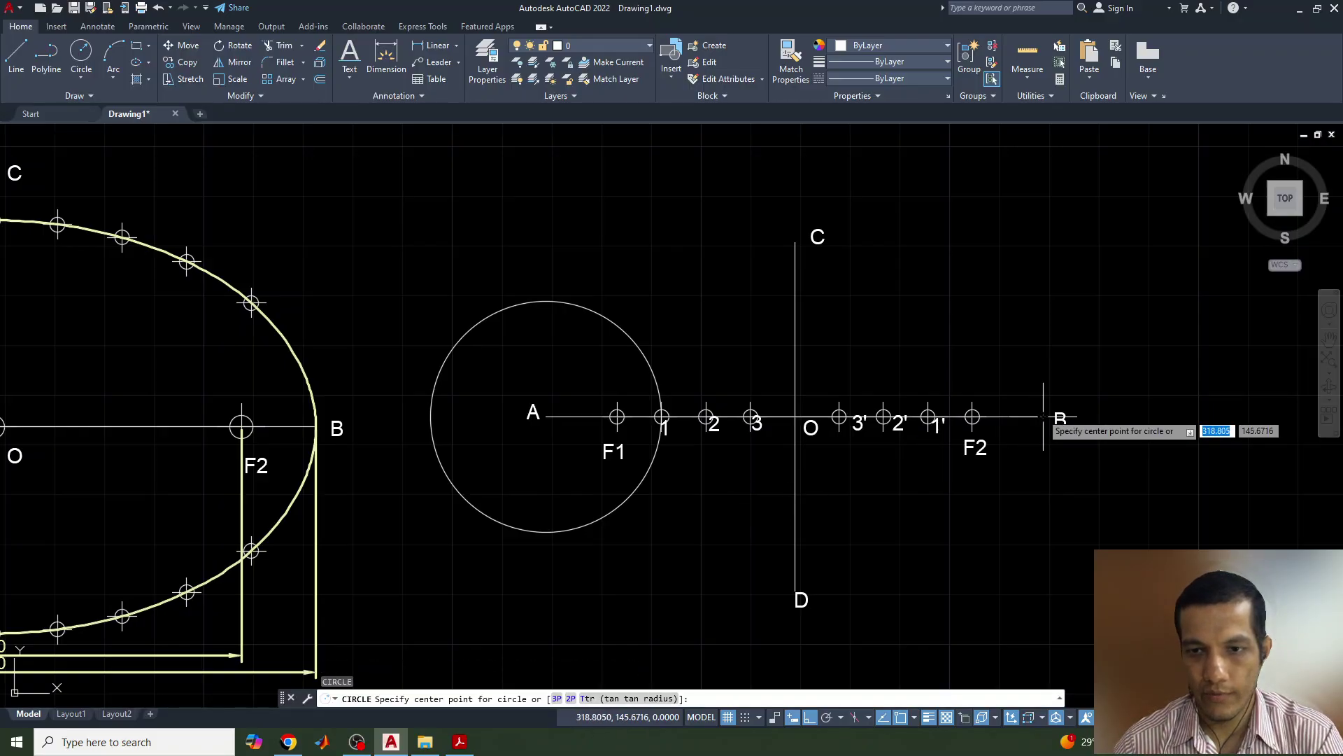
left_click(1043, 417)
left_click(662, 417)
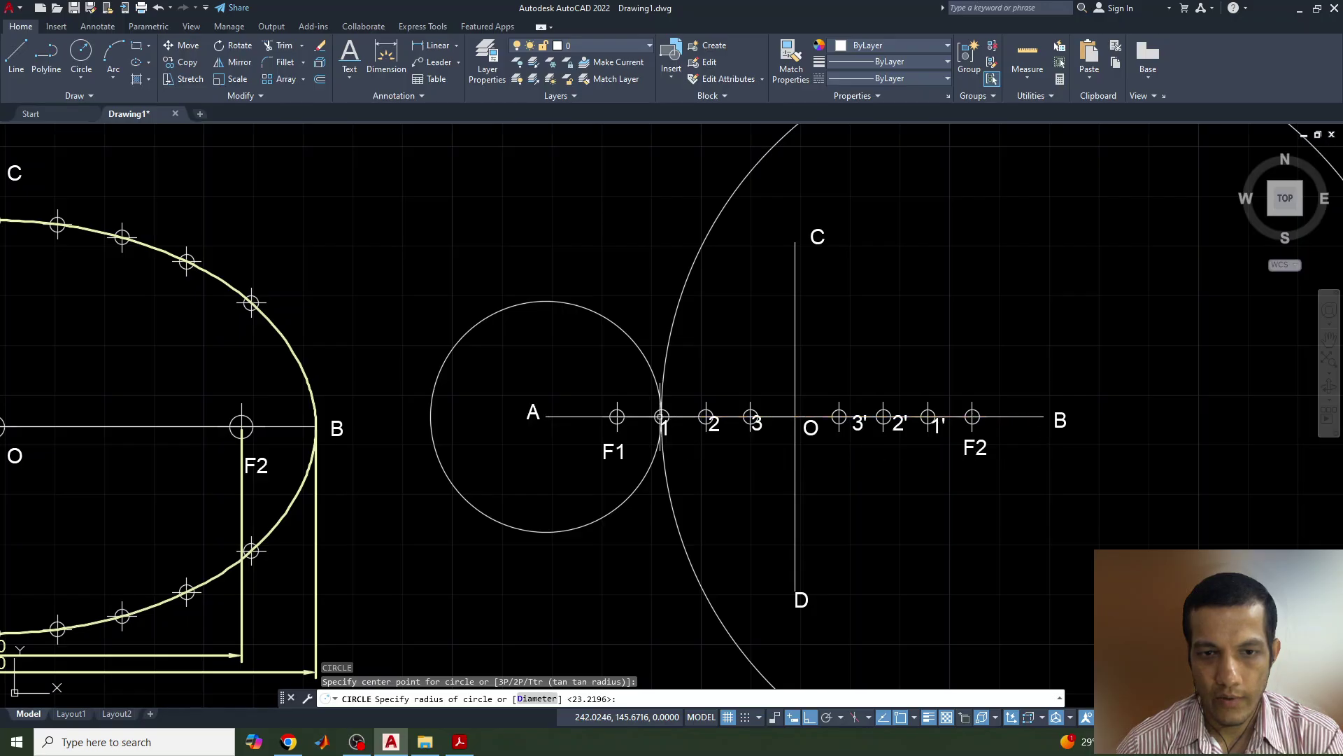
- Move the circle centred at A to focus F1 and the circle centred at B to focus F2
left_click(629, 334)
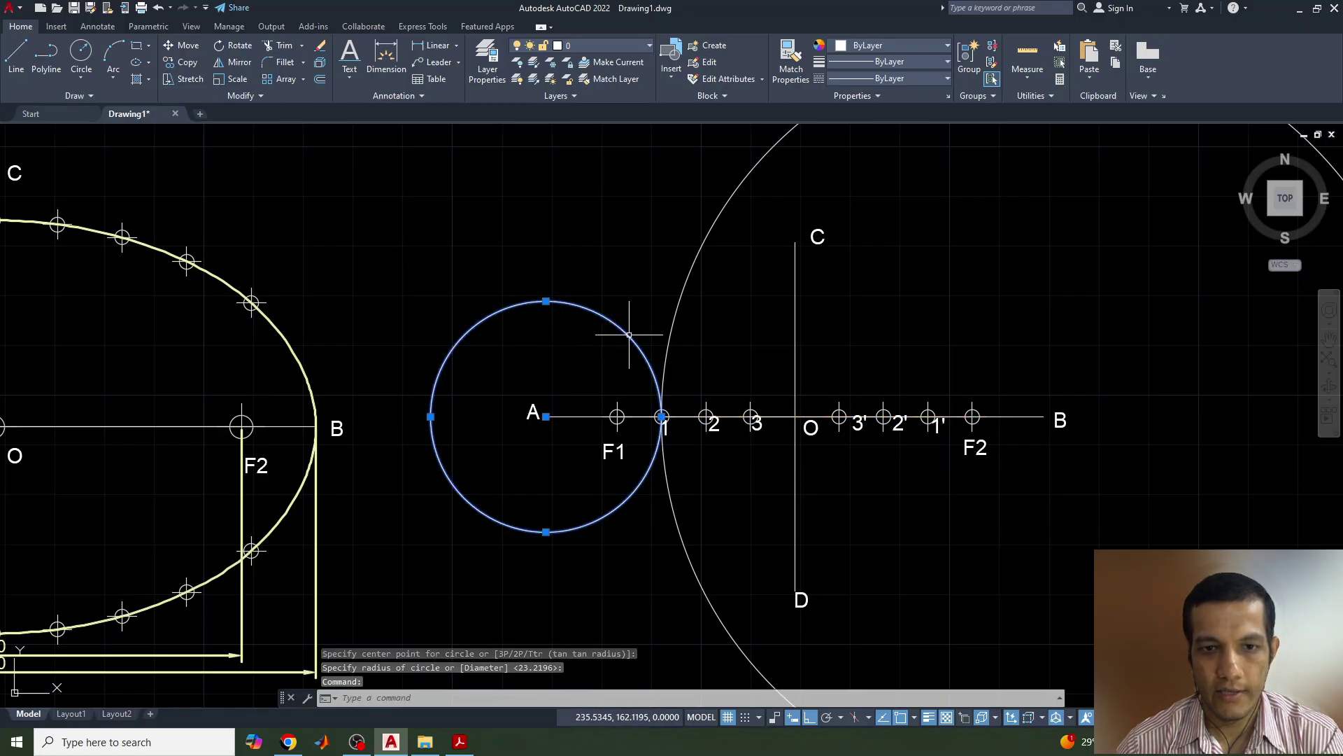
left_click(546, 417)
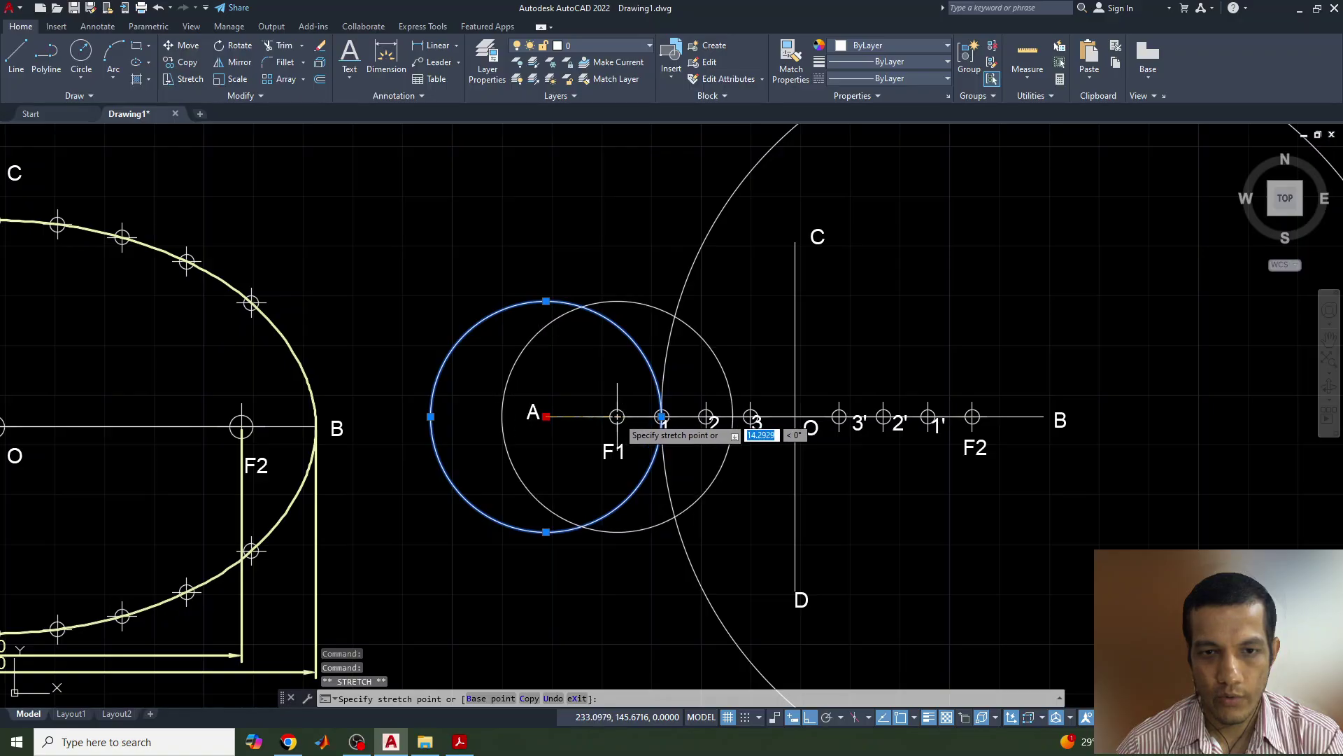
left_click(684, 288)
left_click(686, 289)
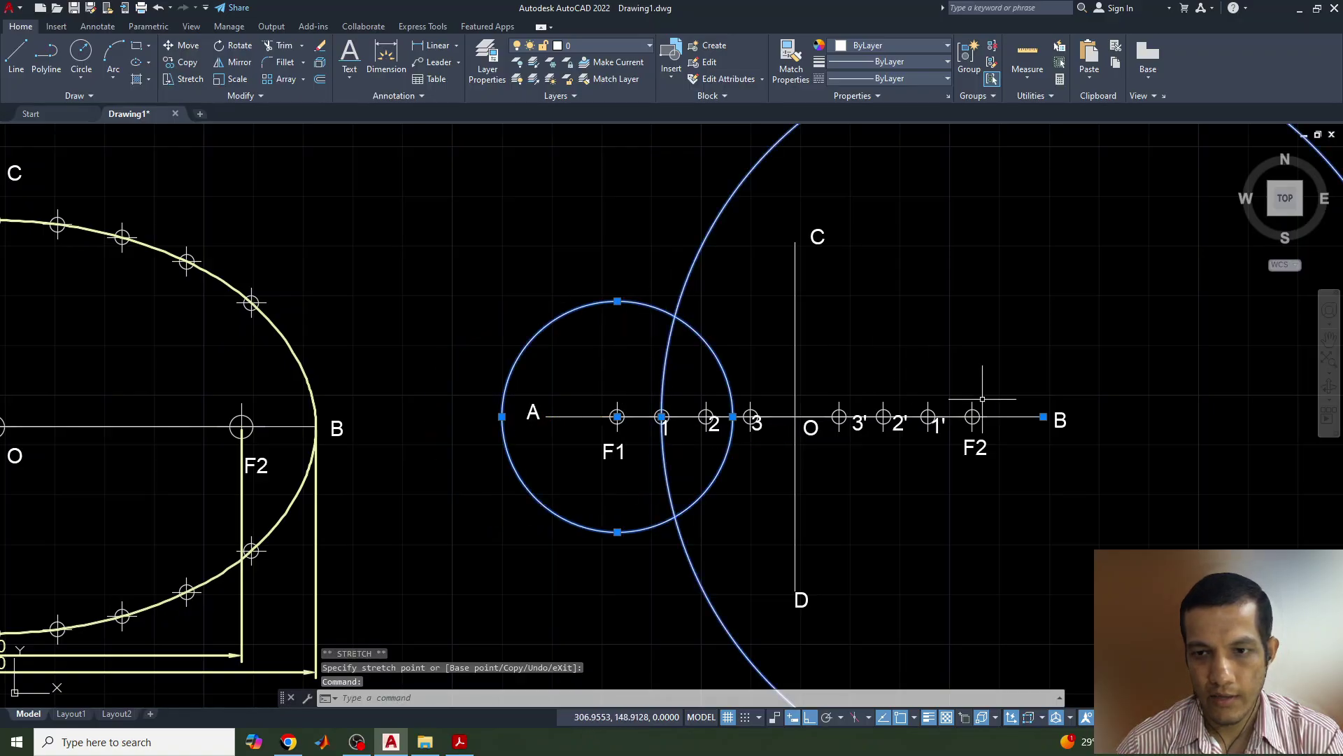
left_click(1043, 417)
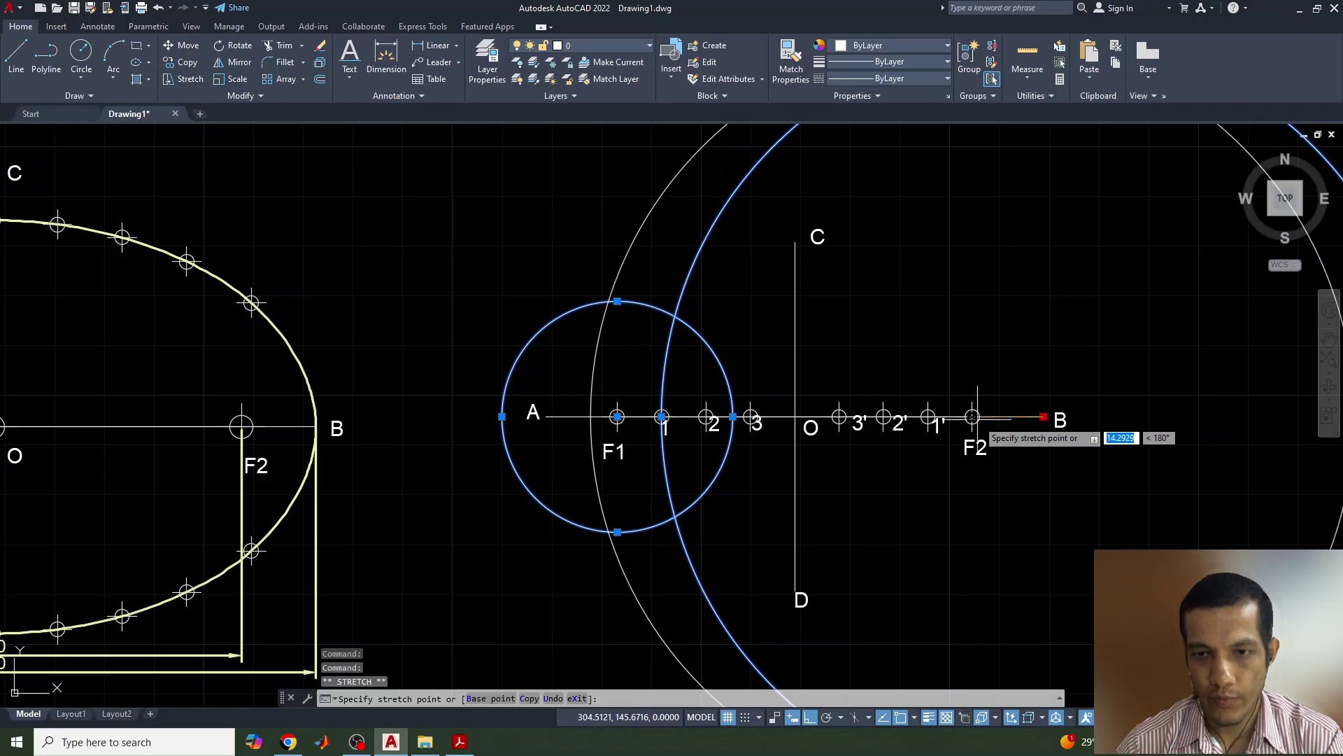
key("Escape")
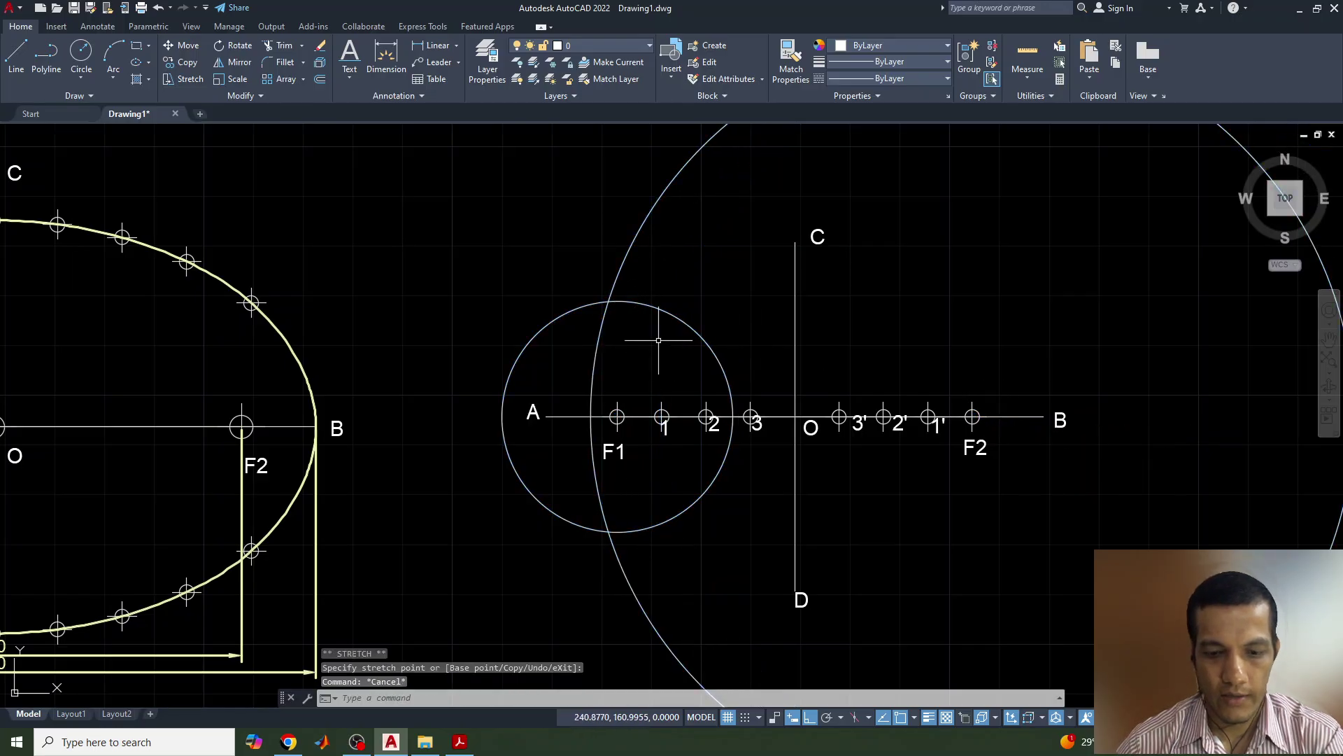
- Place points at the upper and lower intersections of the two circles centred at F1 and F2
type("po")
key("Return")
left_click(608, 301)
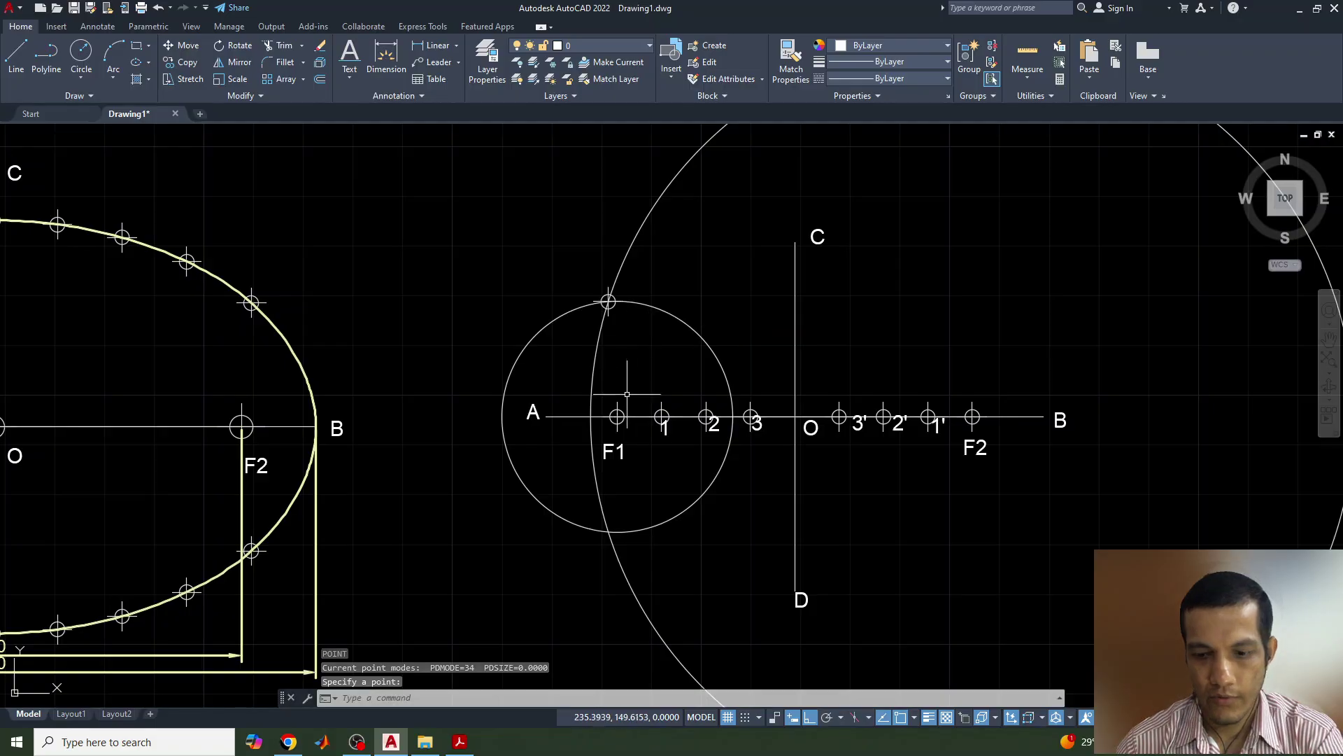
left_click(610, 536)
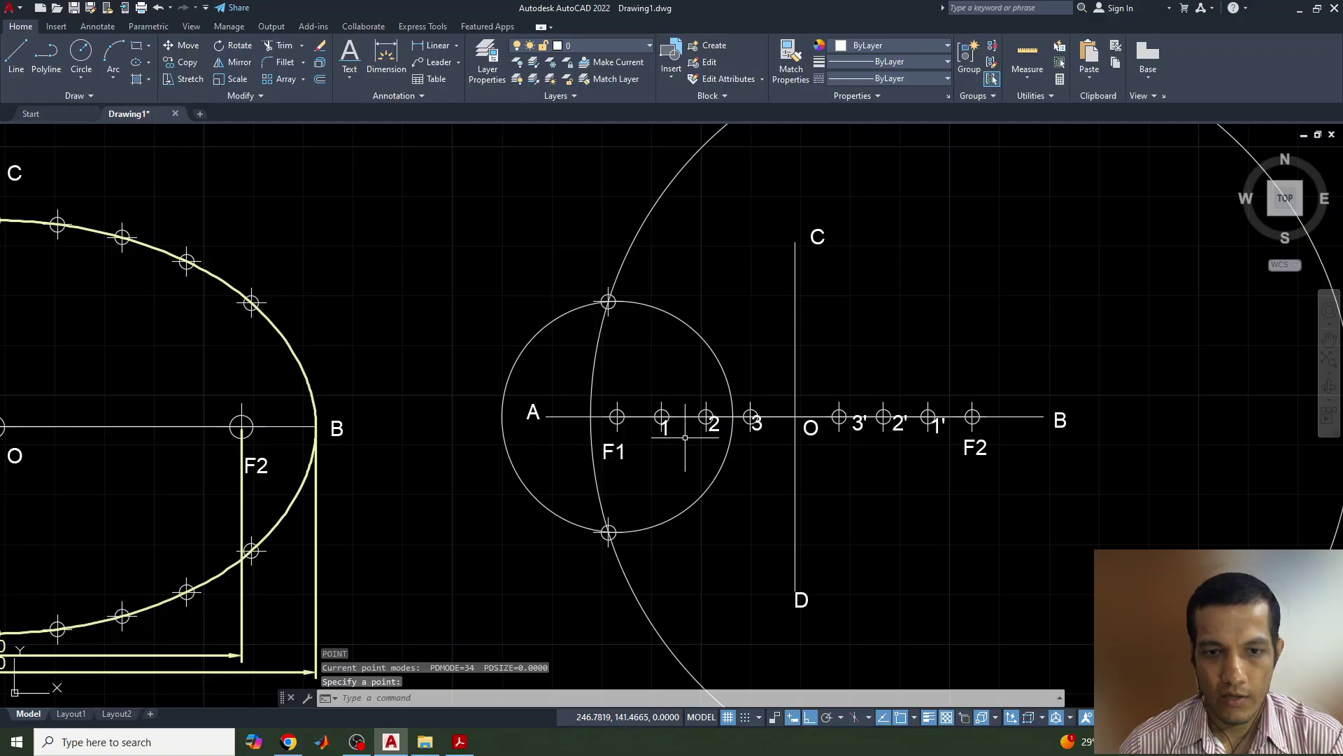
- Move the smaller circle's centre from F1 back to A and the larger circle's centre from F2 back to B
left_click(688, 314)
left_click(692, 315)
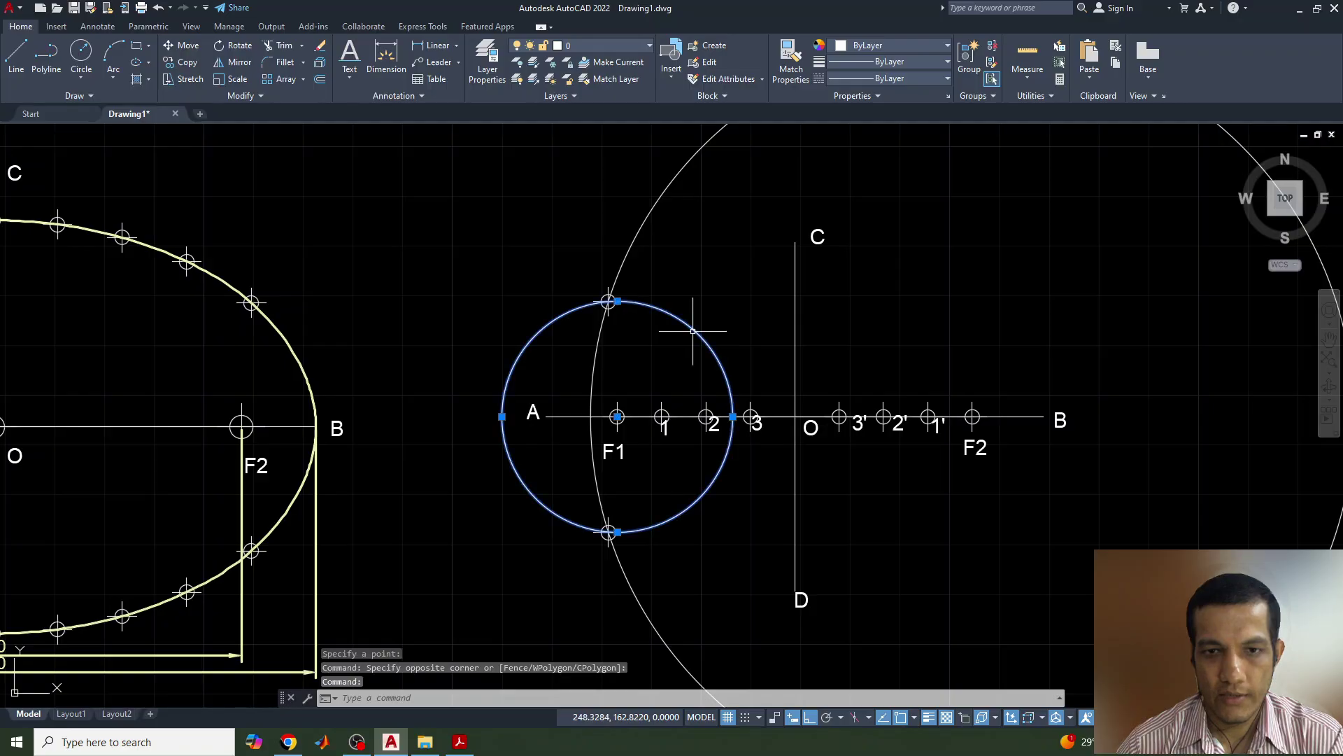
left_click(617, 416)
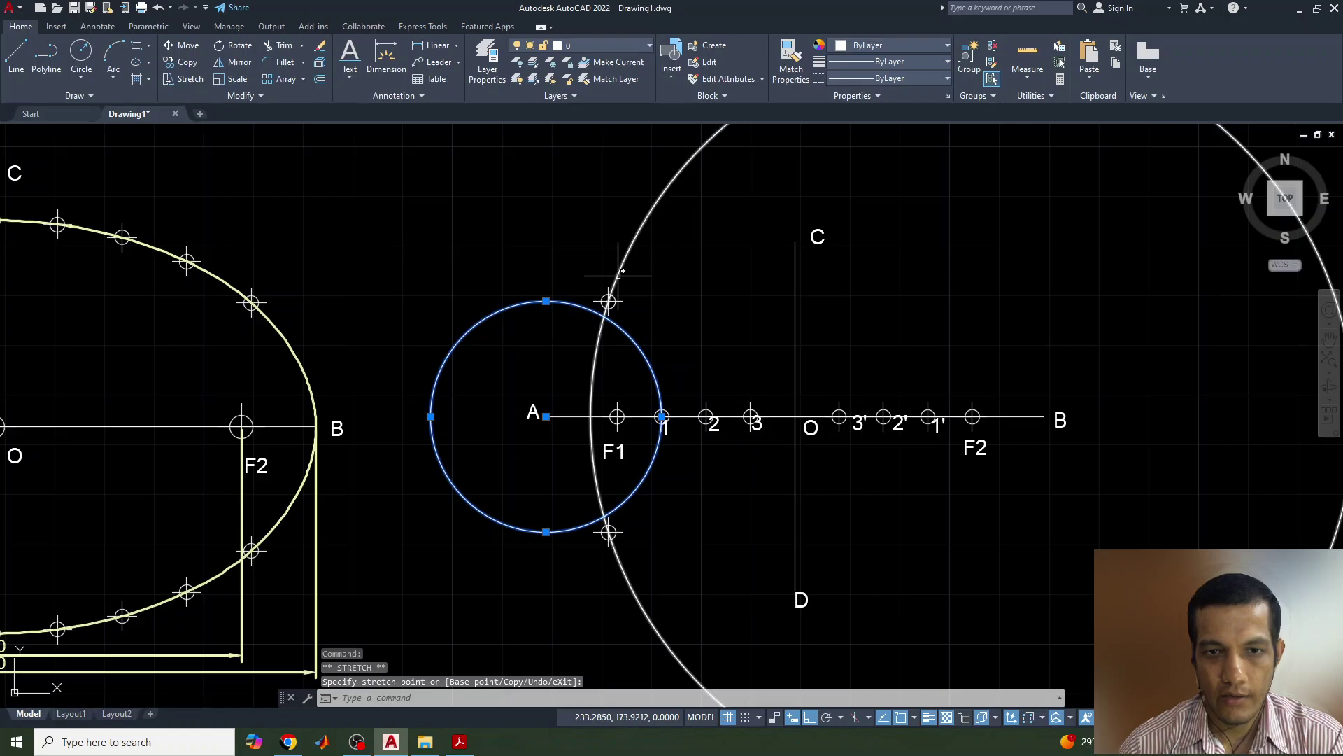
left_click(614, 291)
left_click(972, 416)
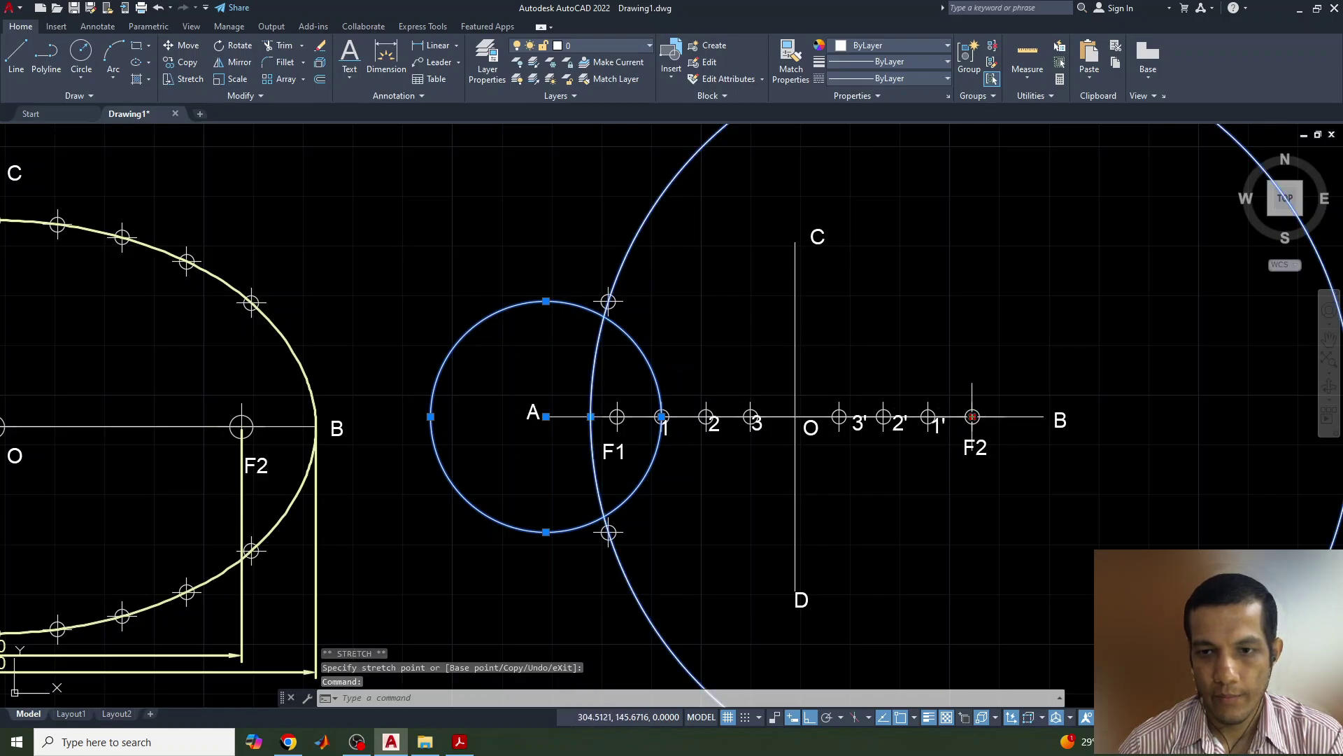
left_click(1043, 417)
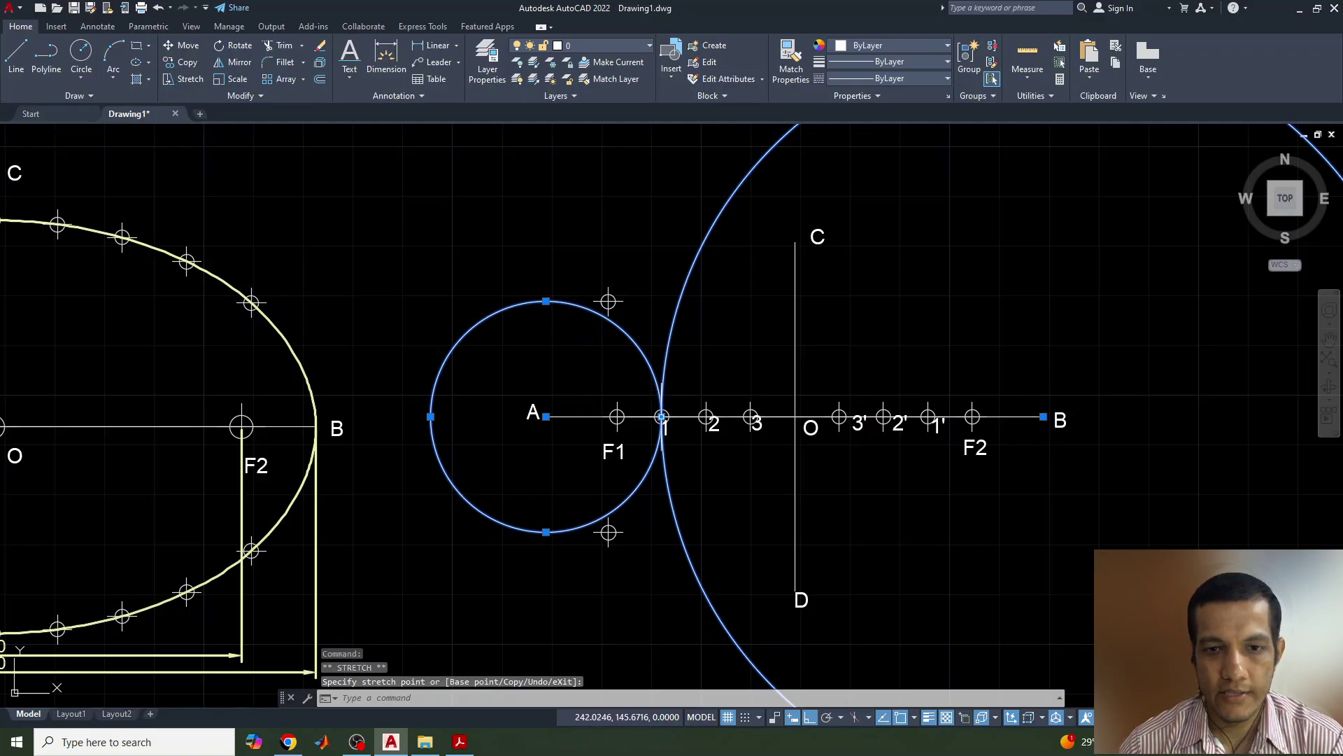
- Stretch the radii of both circles so that they pass through division point 2
left_click(662, 416)
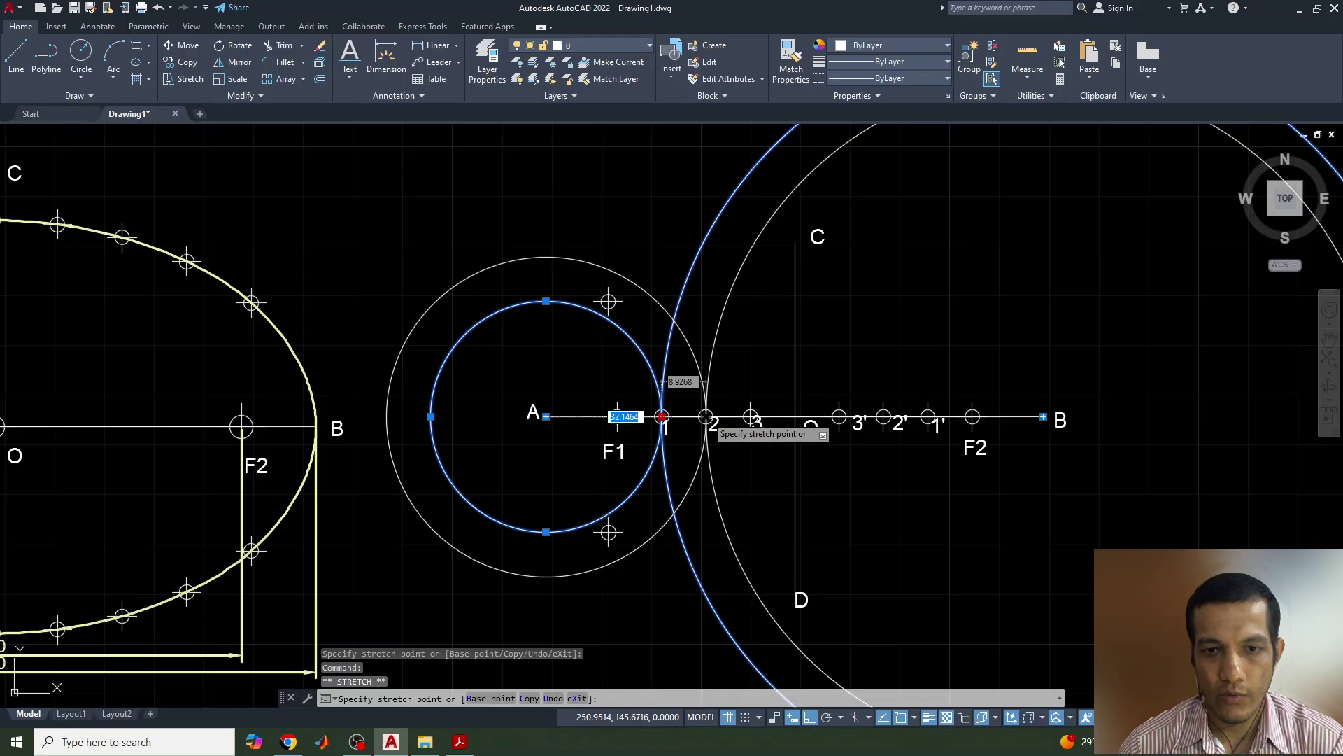
left_click(707, 417)
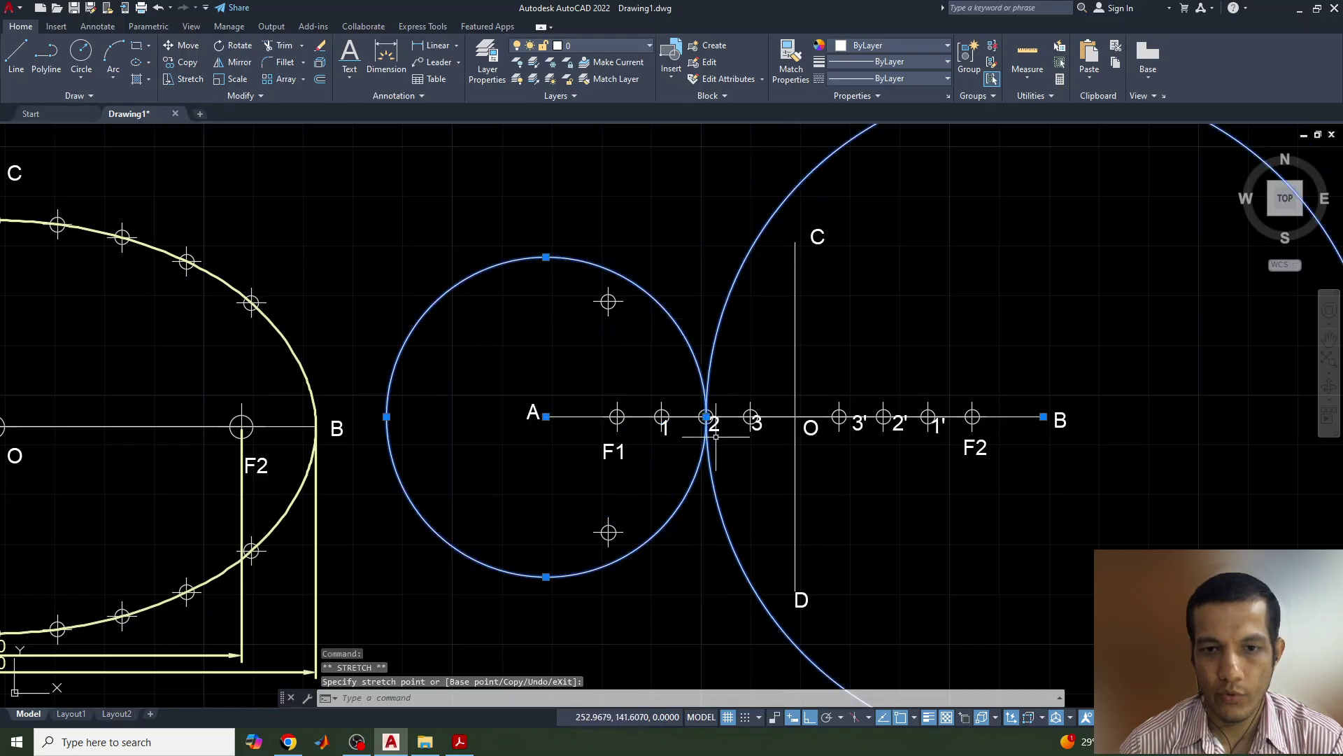
key("Escape")
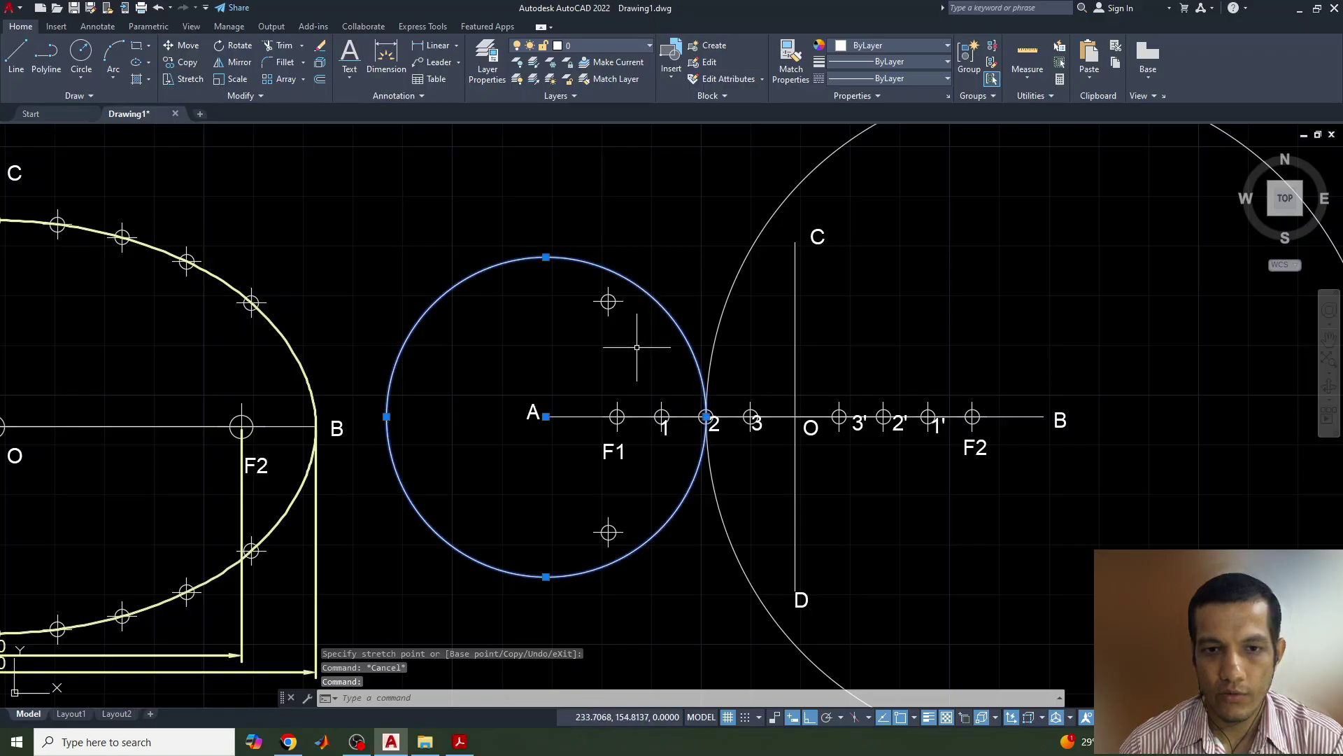
- Move the two circles that meet at point 2 from A to F1 and from B to F2
left_click(545, 417)
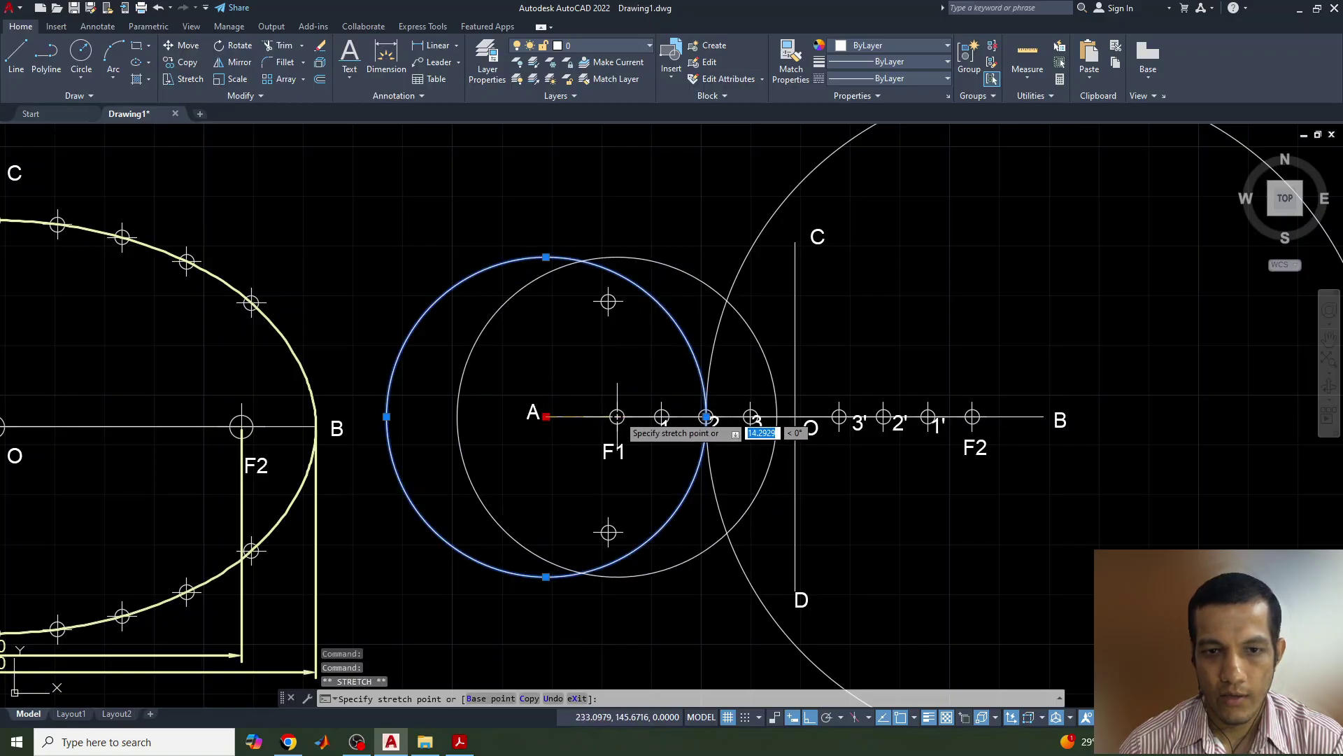
left_click(617, 416)
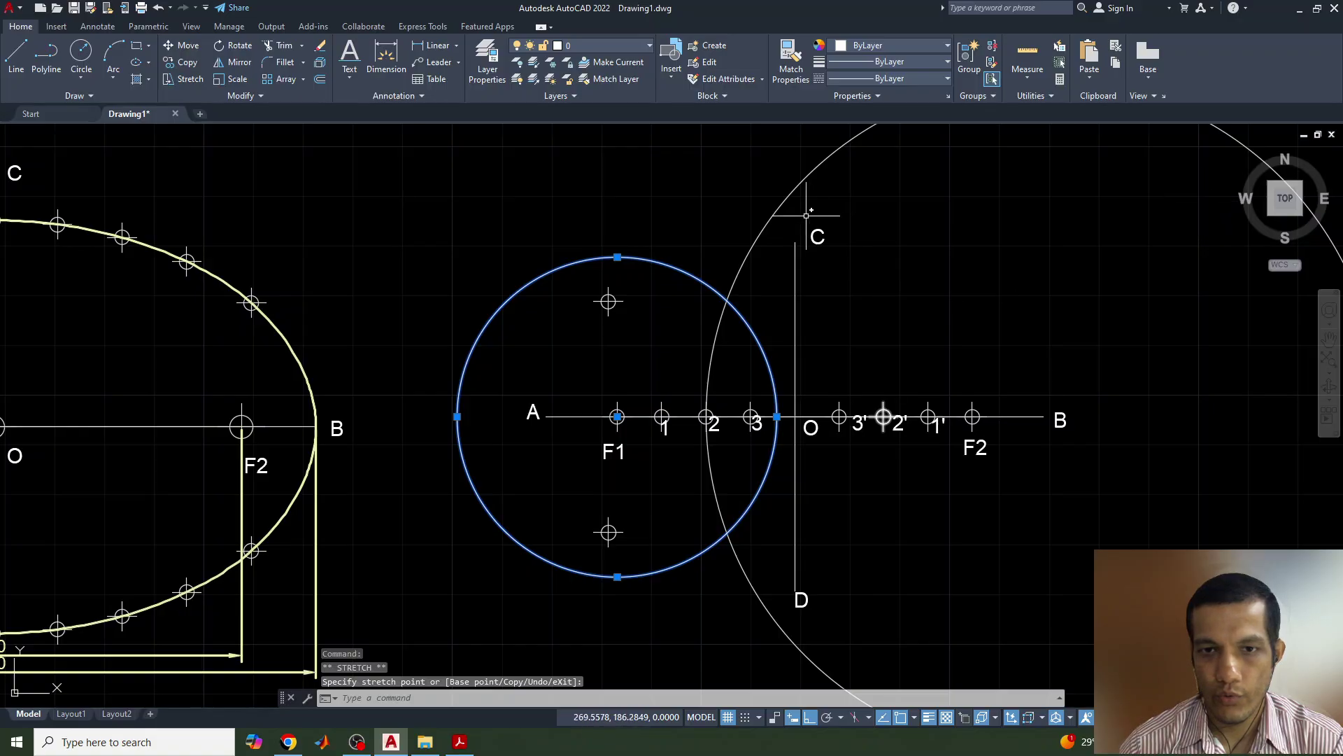
left_click(786, 201)
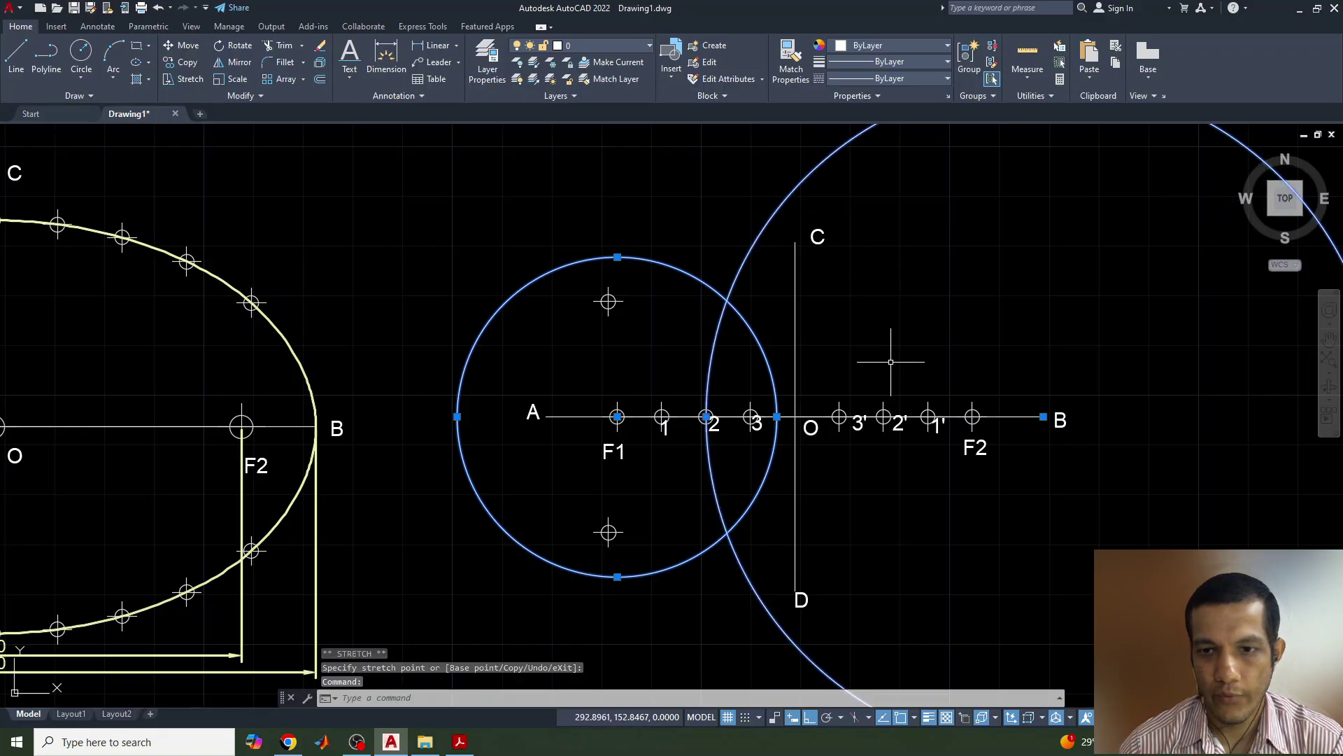
left_click(1044, 416)
left_click(972, 416)
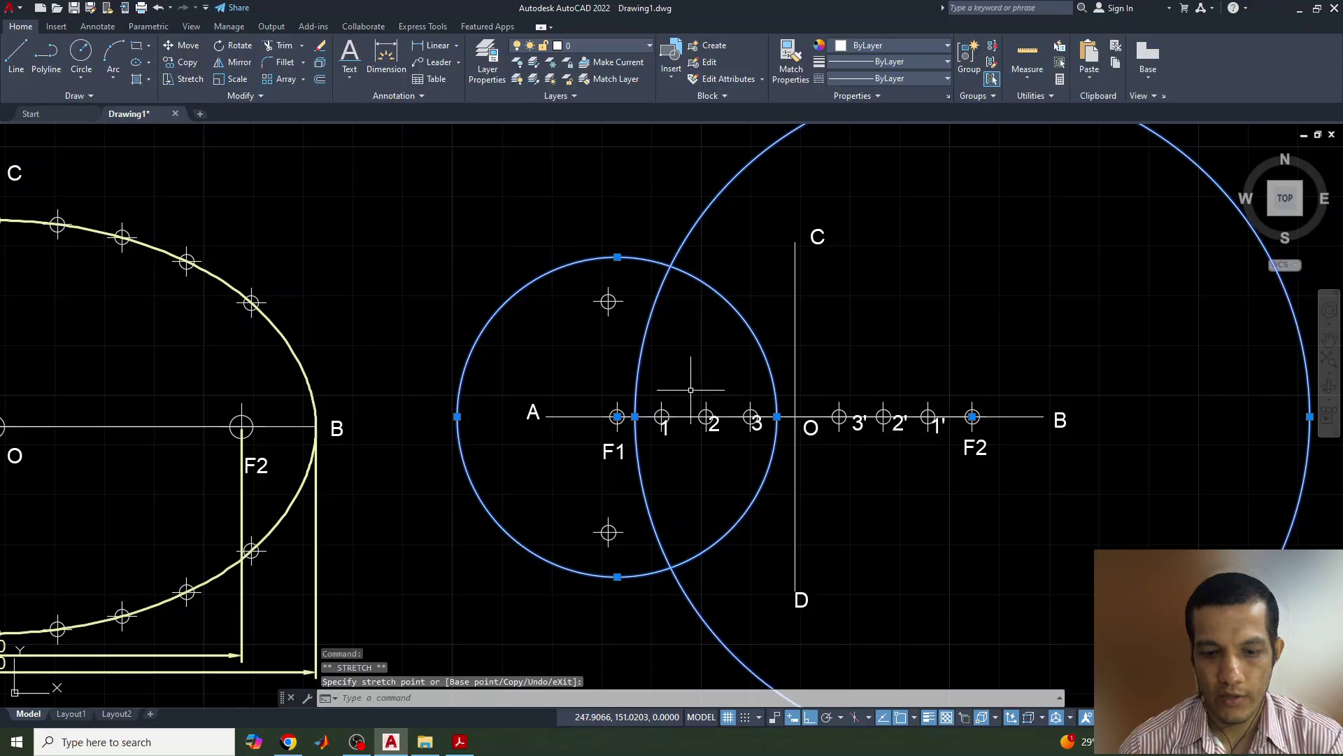
- Mark both intersections of the point 2 circles, above and below the horizontal axis, with points
type("point:")
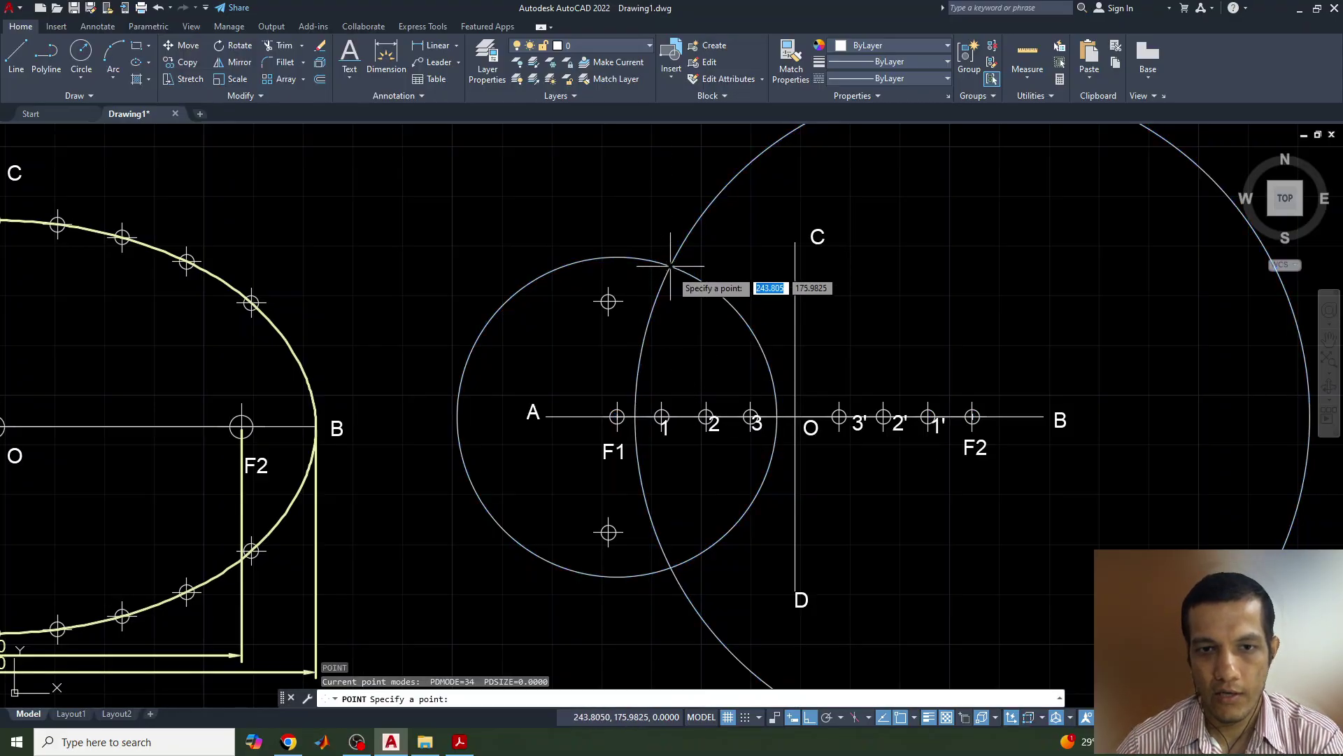
key("Return")
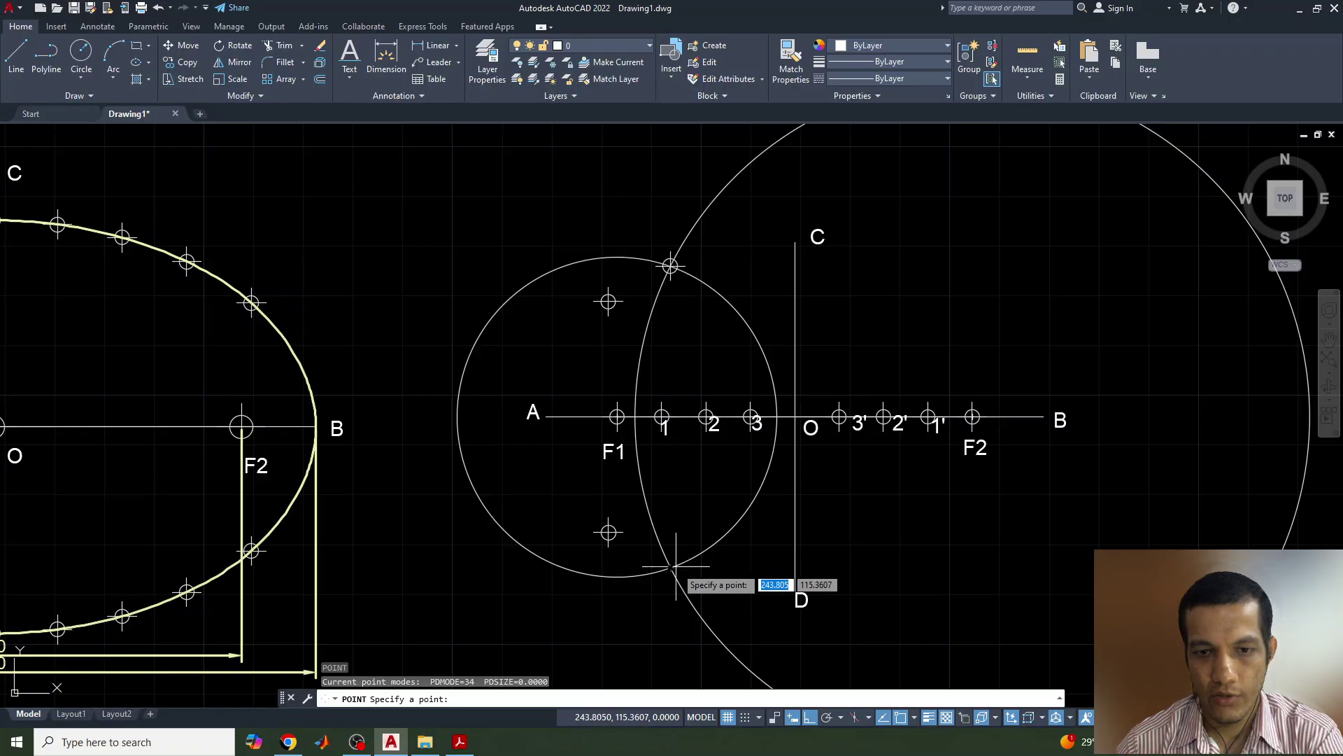
left_click(674, 566)
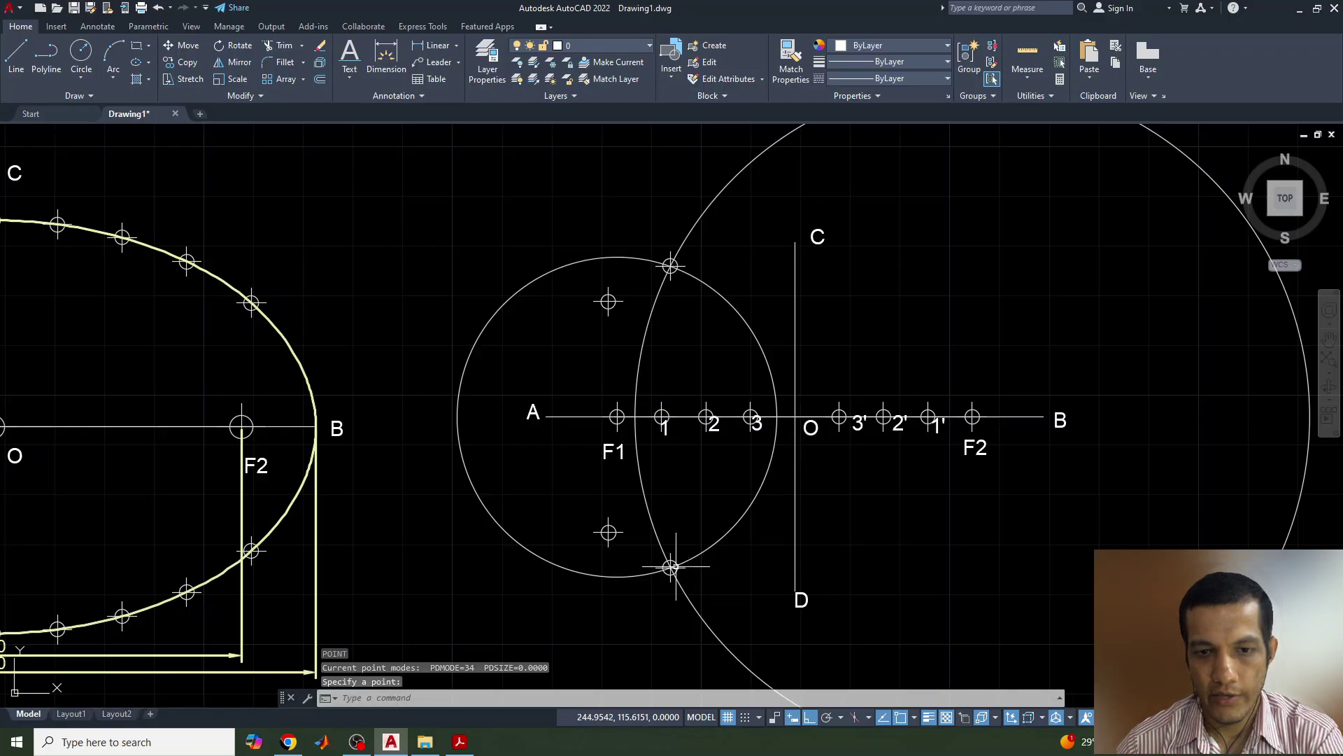
key("Return")
- Move the smaller circle's centre from F1 back to A and stretch its radius to division point 3
left_click(697, 278)
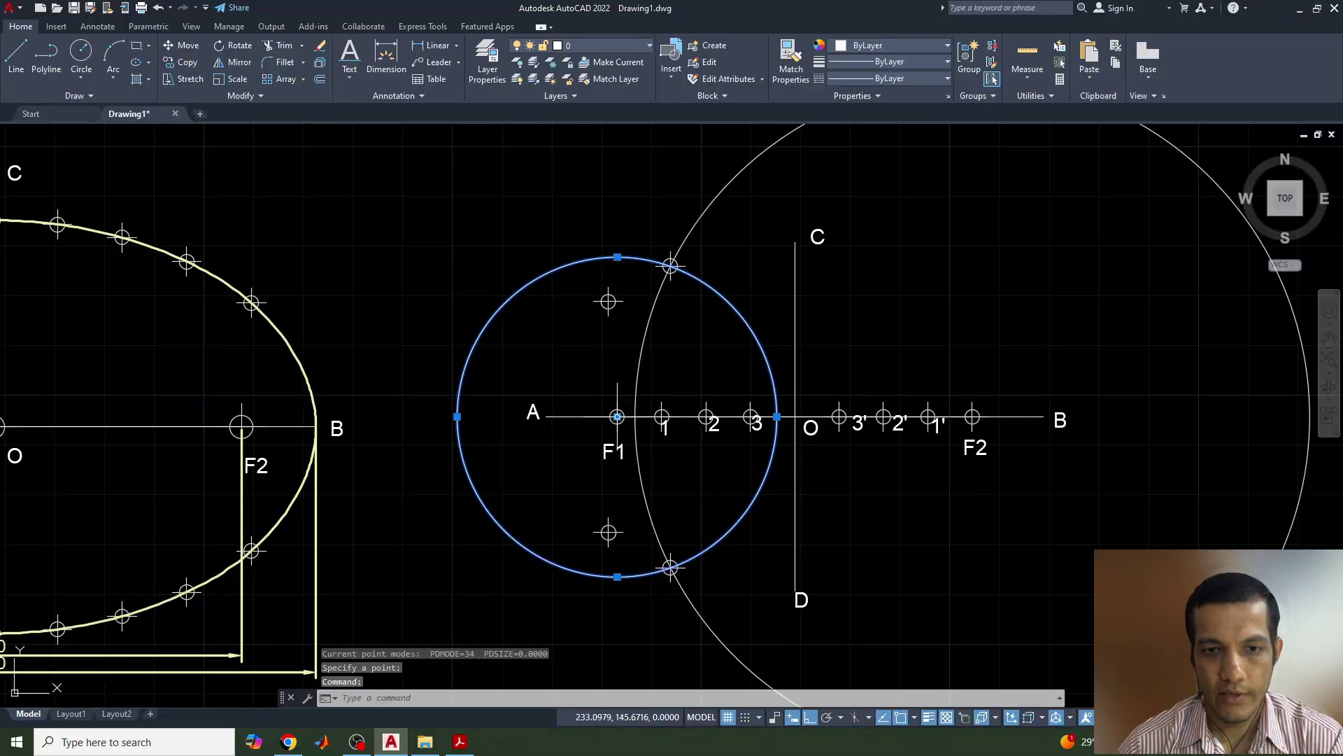
left_click(617, 416)
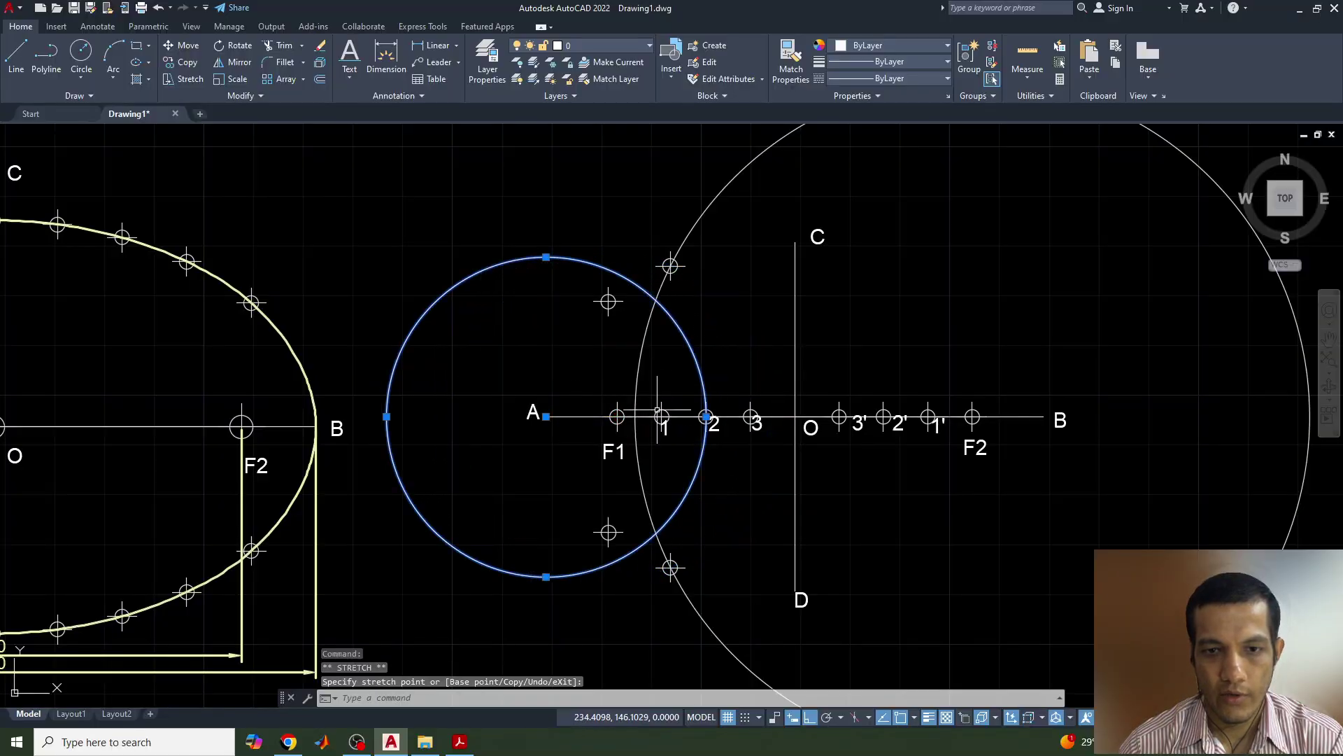
left_click(707, 416)
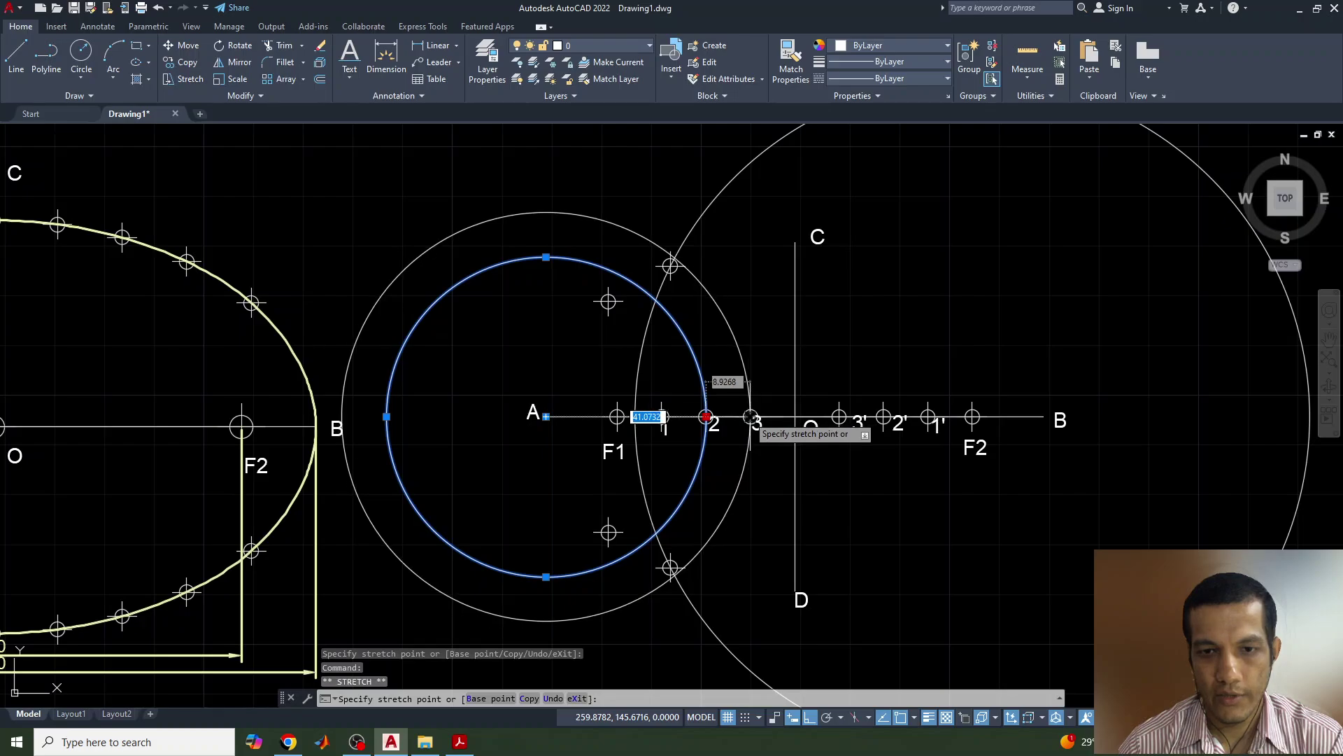
left_click(750, 417)
key("Escape")
- Move the larger circle's centre from F2 back to B and stretch its radius to division point 3
left_click(699, 223)
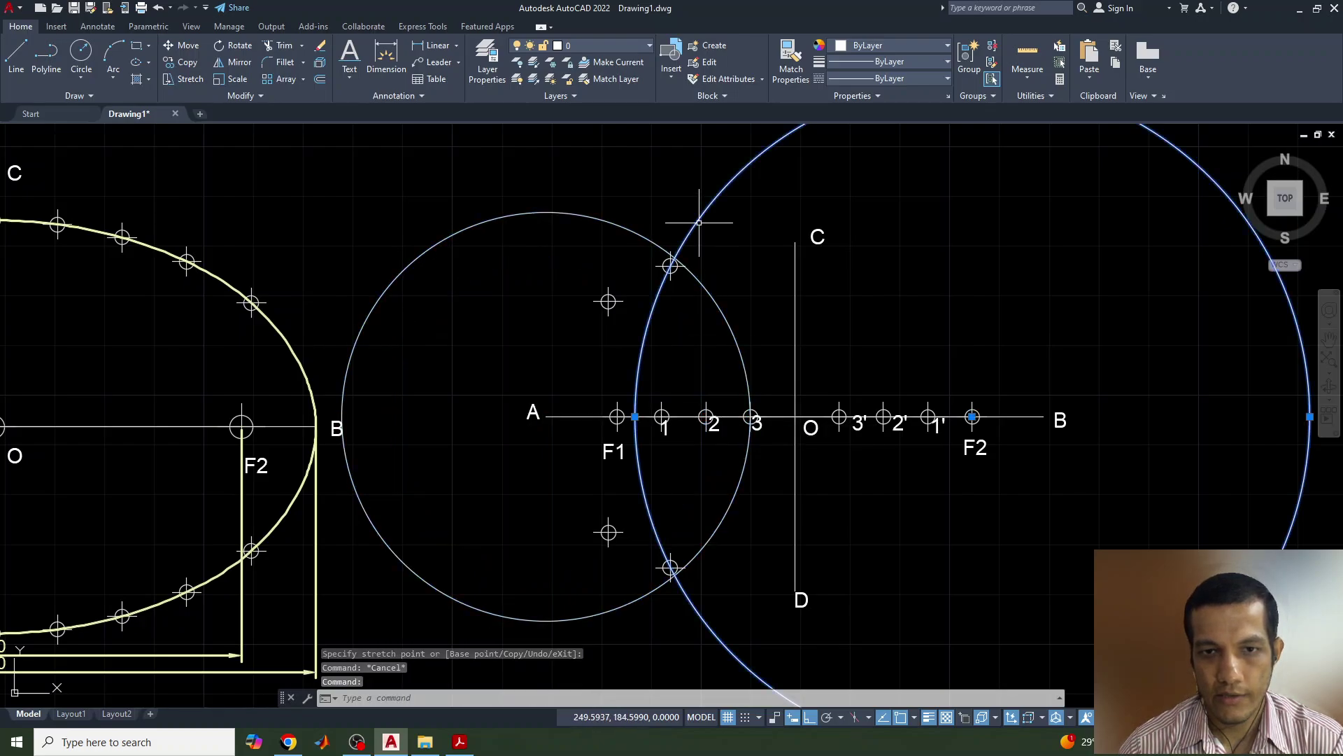
left_click(972, 416)
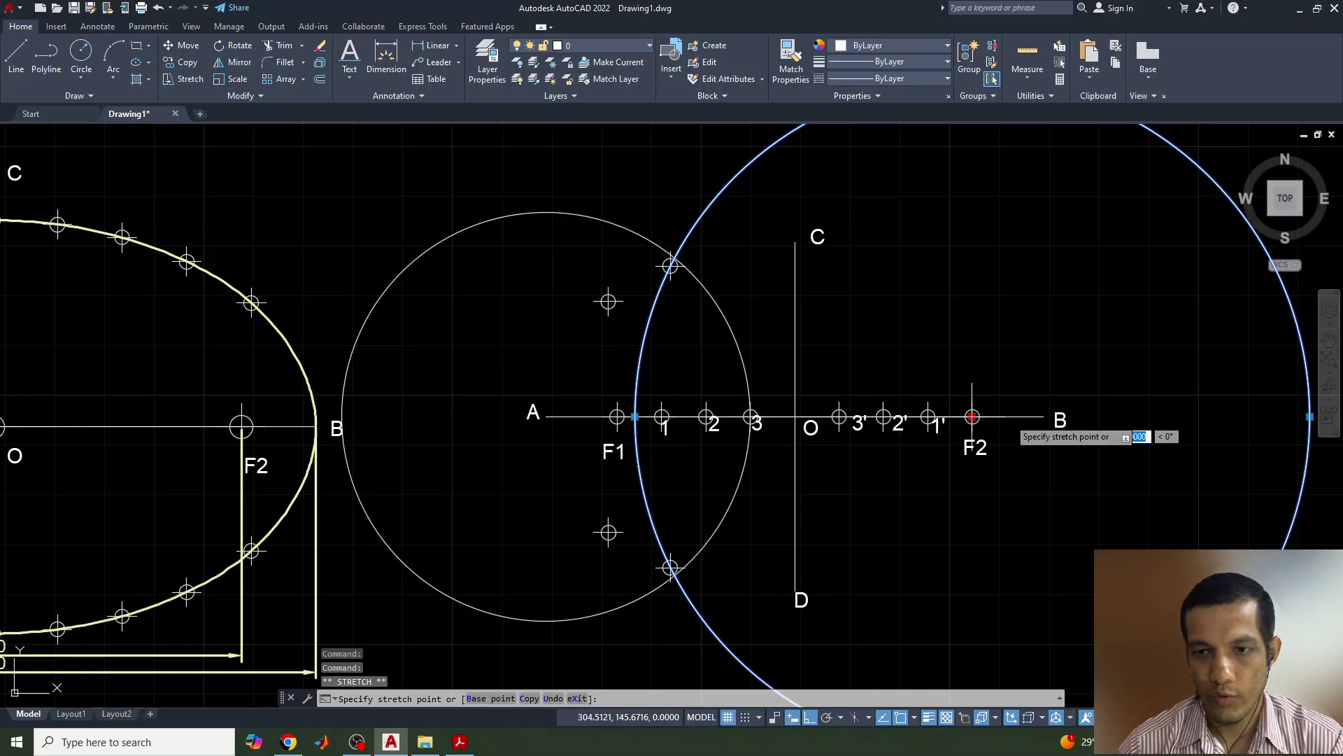
left_click(1043, 416)
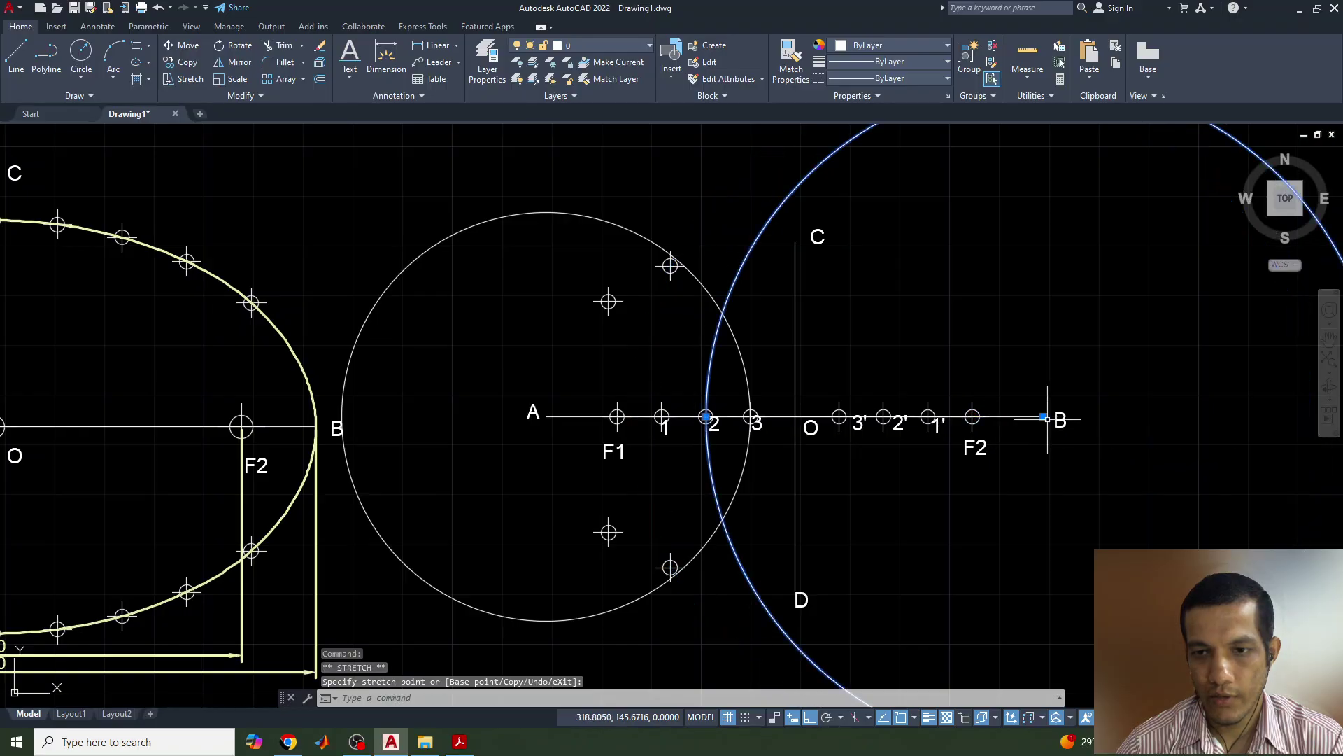
left_click(706, 417)
left_click(750, 418)
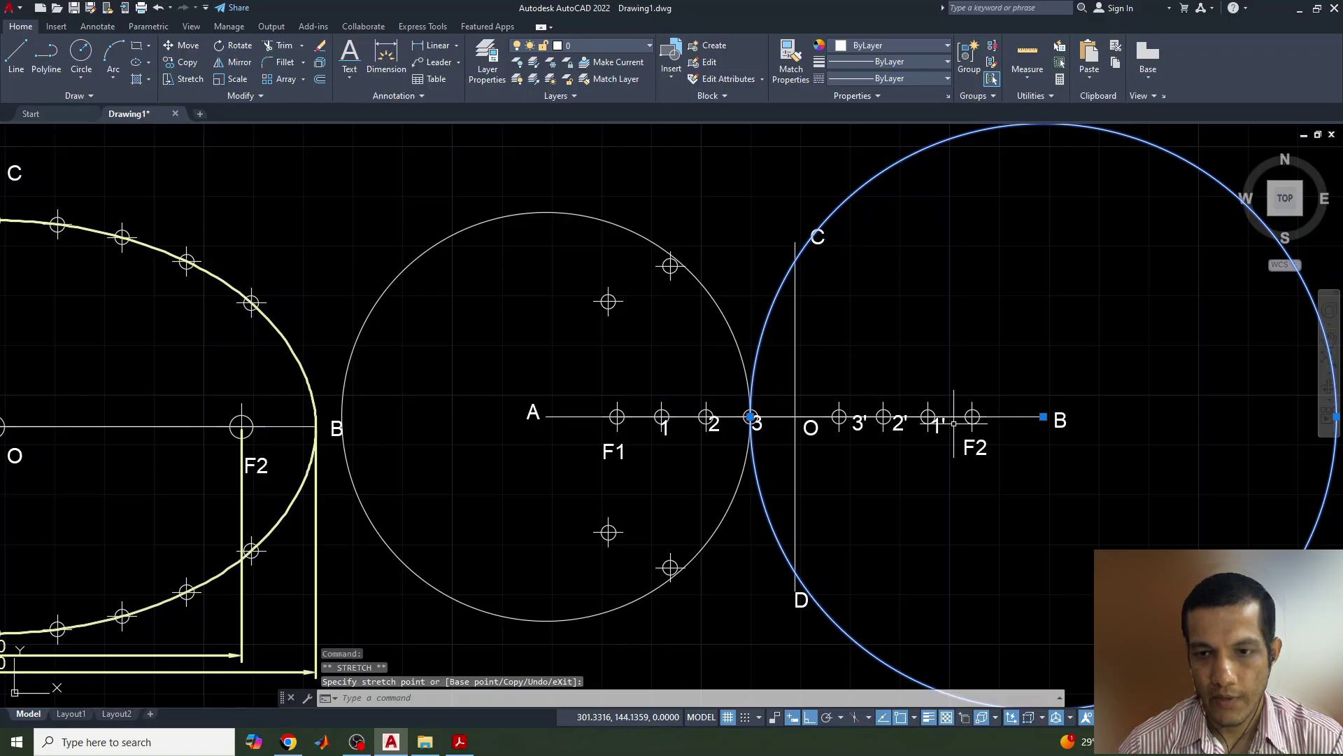
- Move the two circles that meet at point 3 from B to F2 and from A to F1
left_click(1043, 417)
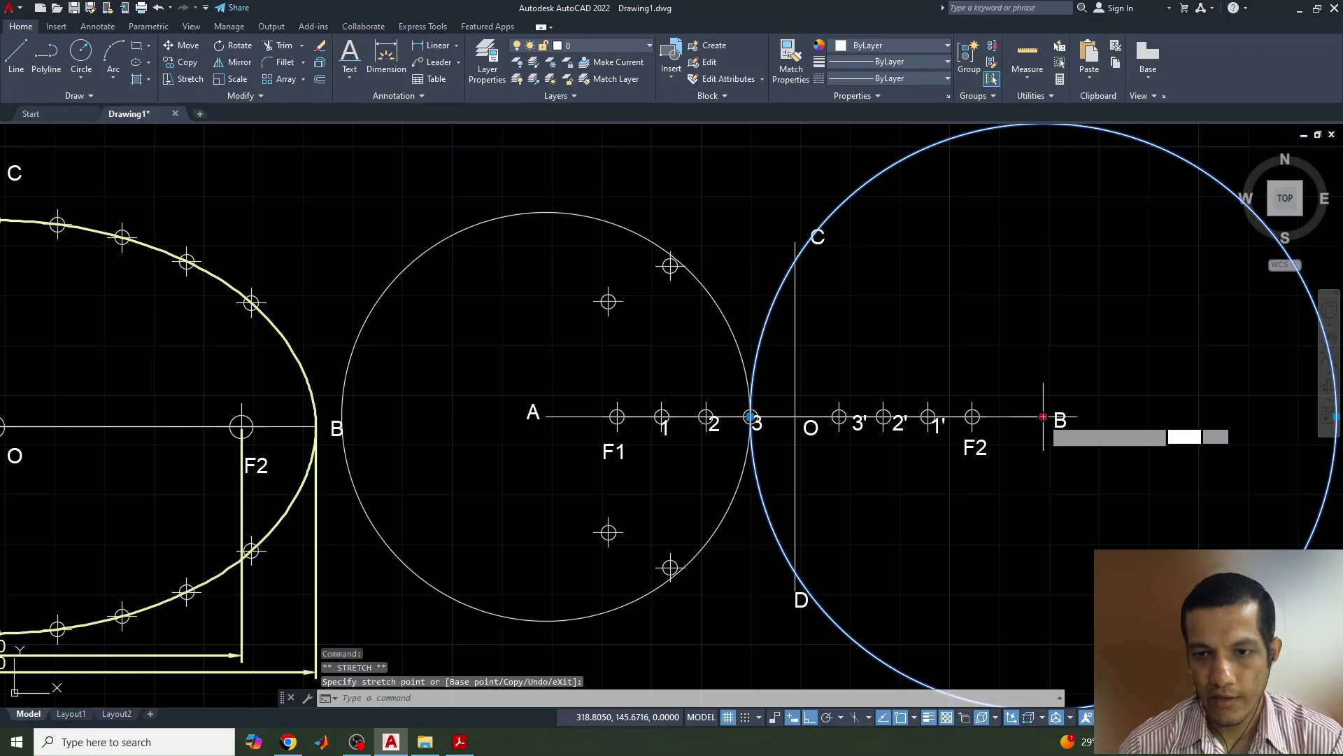
left_click(973, 417)
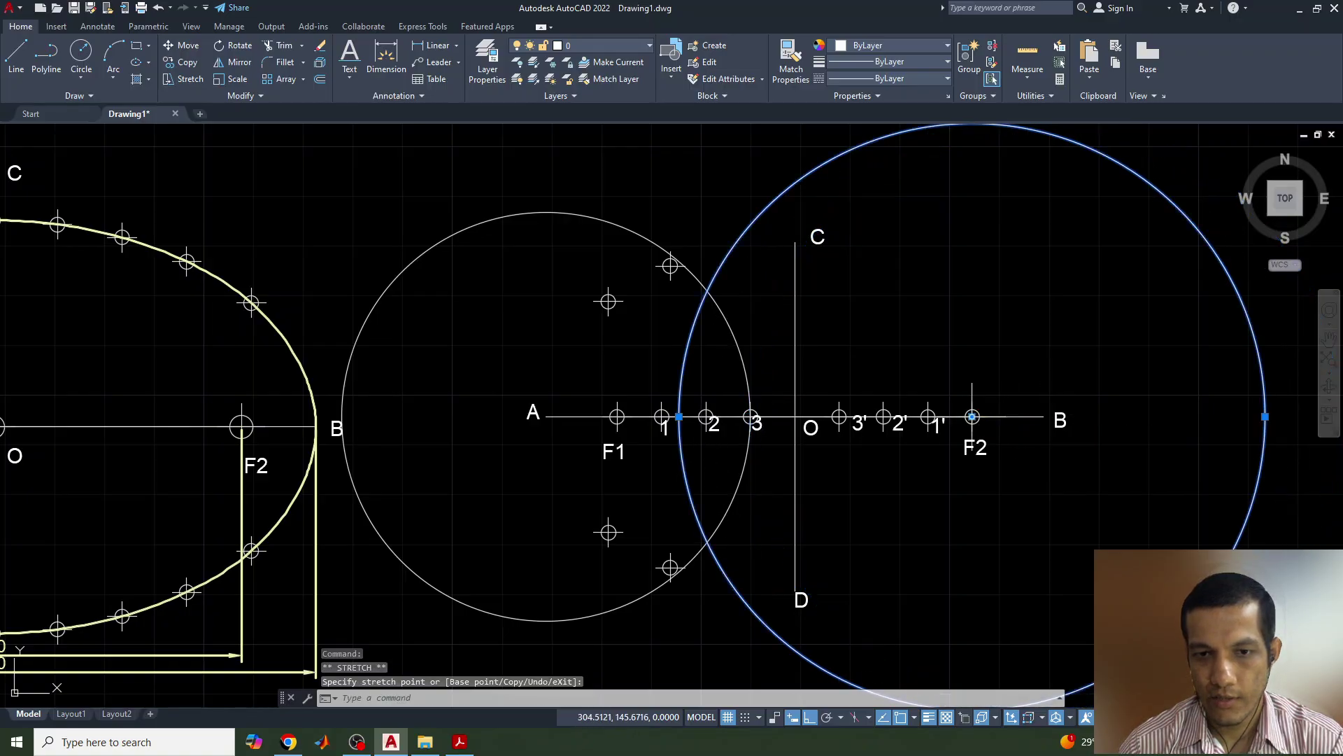
left_click(731, 330)
left_click(546, 416)
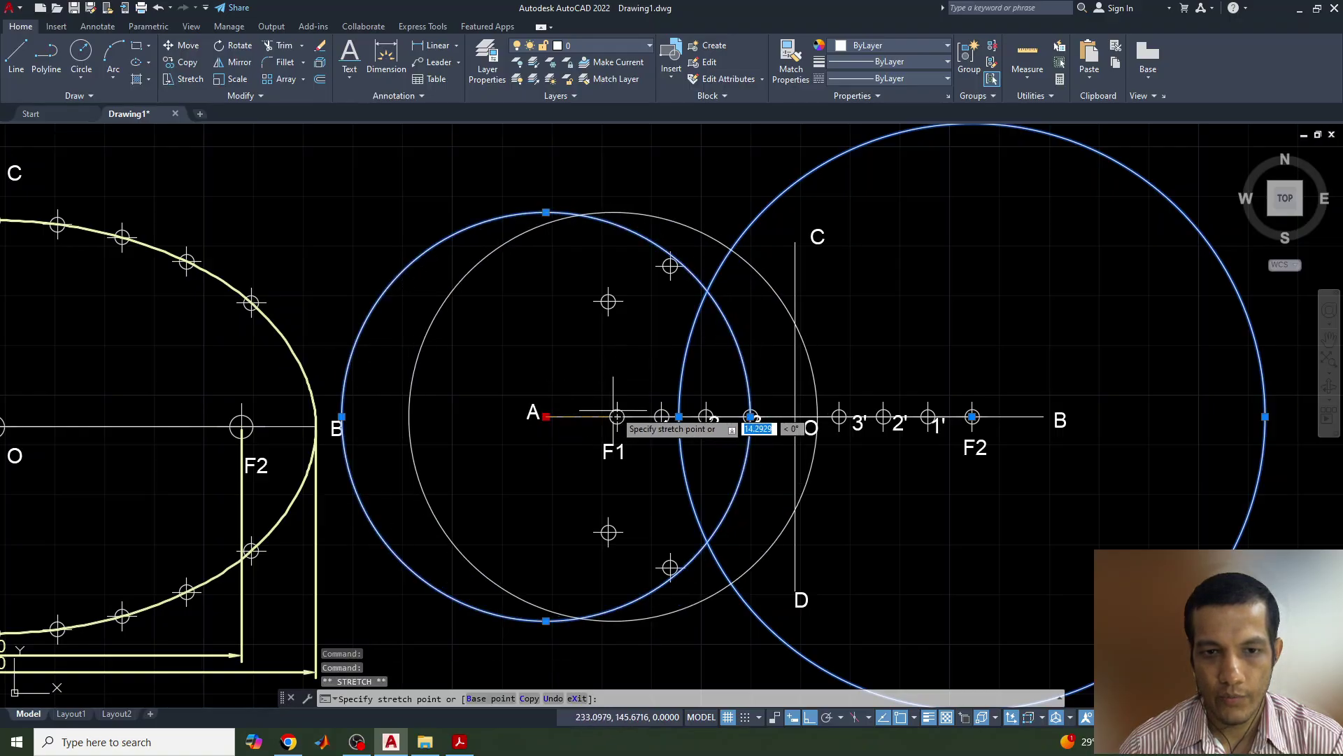
left_click(617, 416)
key("Escape")
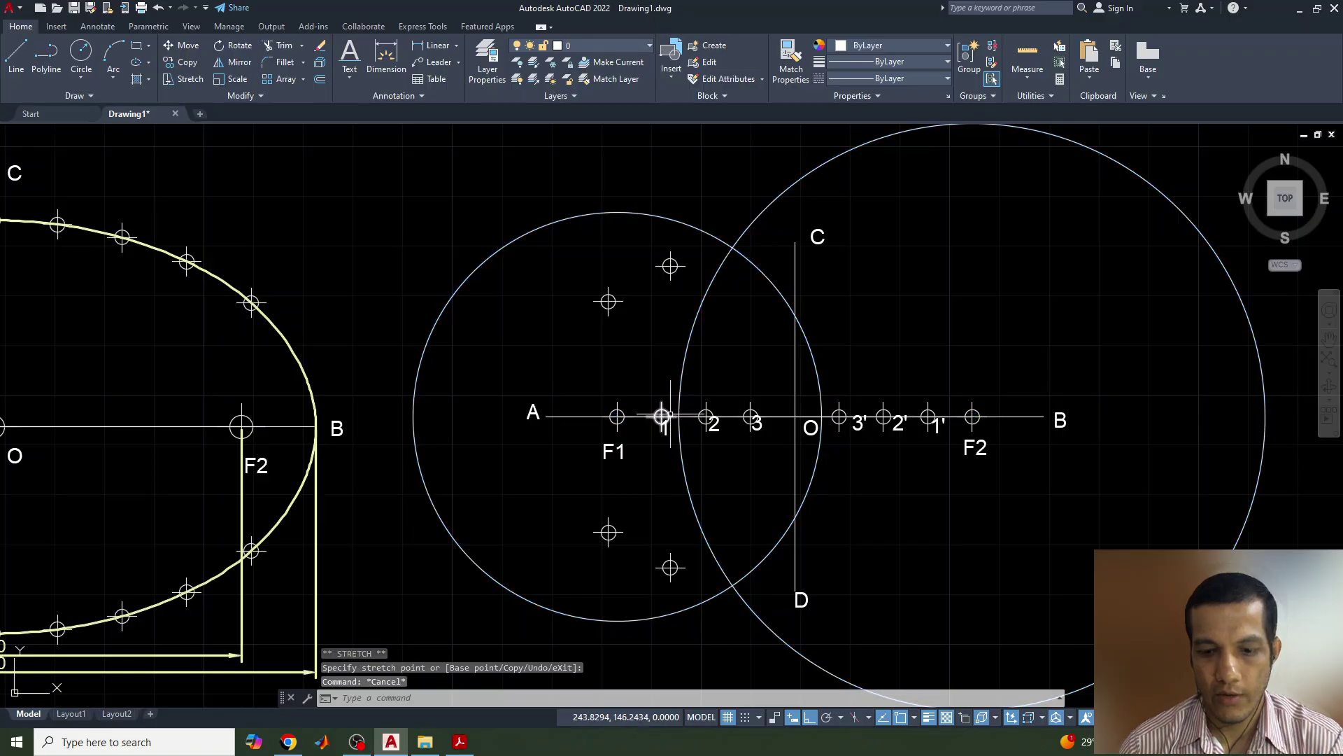
- Mark both intersections of the point 3 circles, above and below the horizontal axis, with points
type("po")
key("Return")
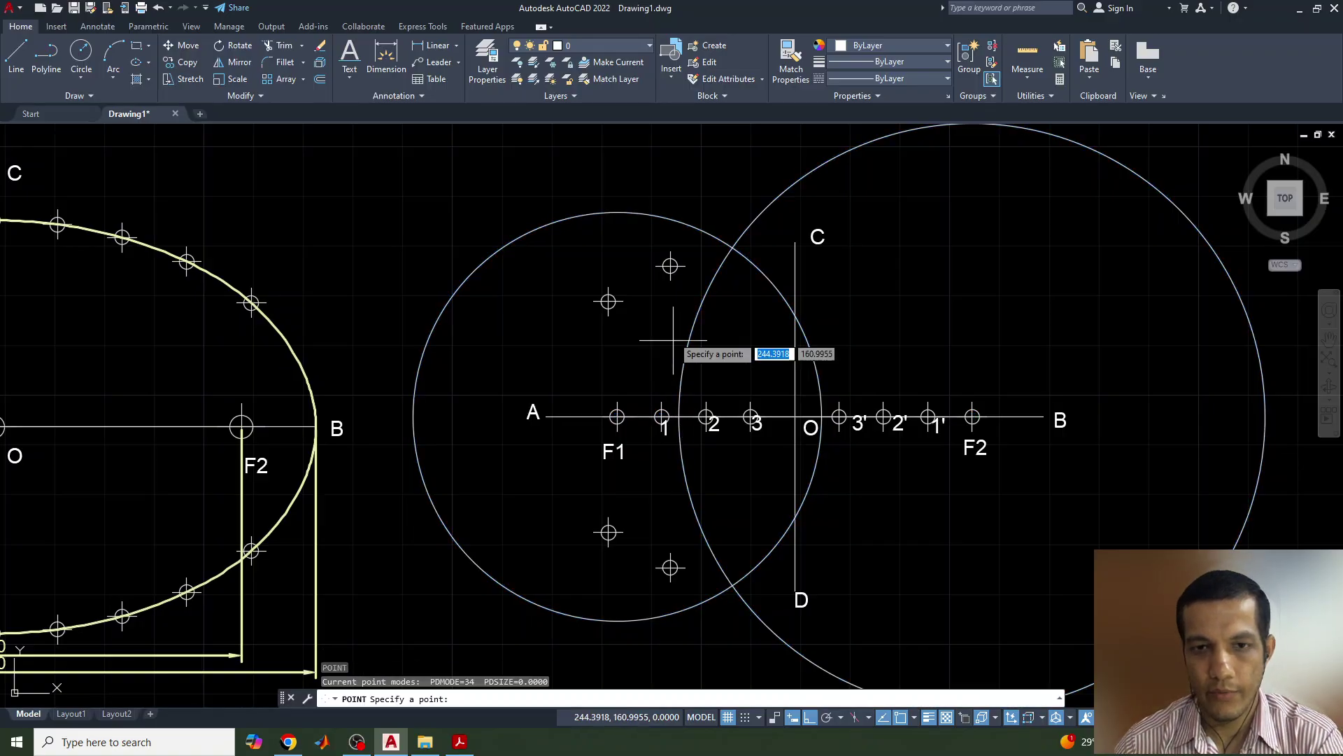
left_click(733, 248)
key("Return")
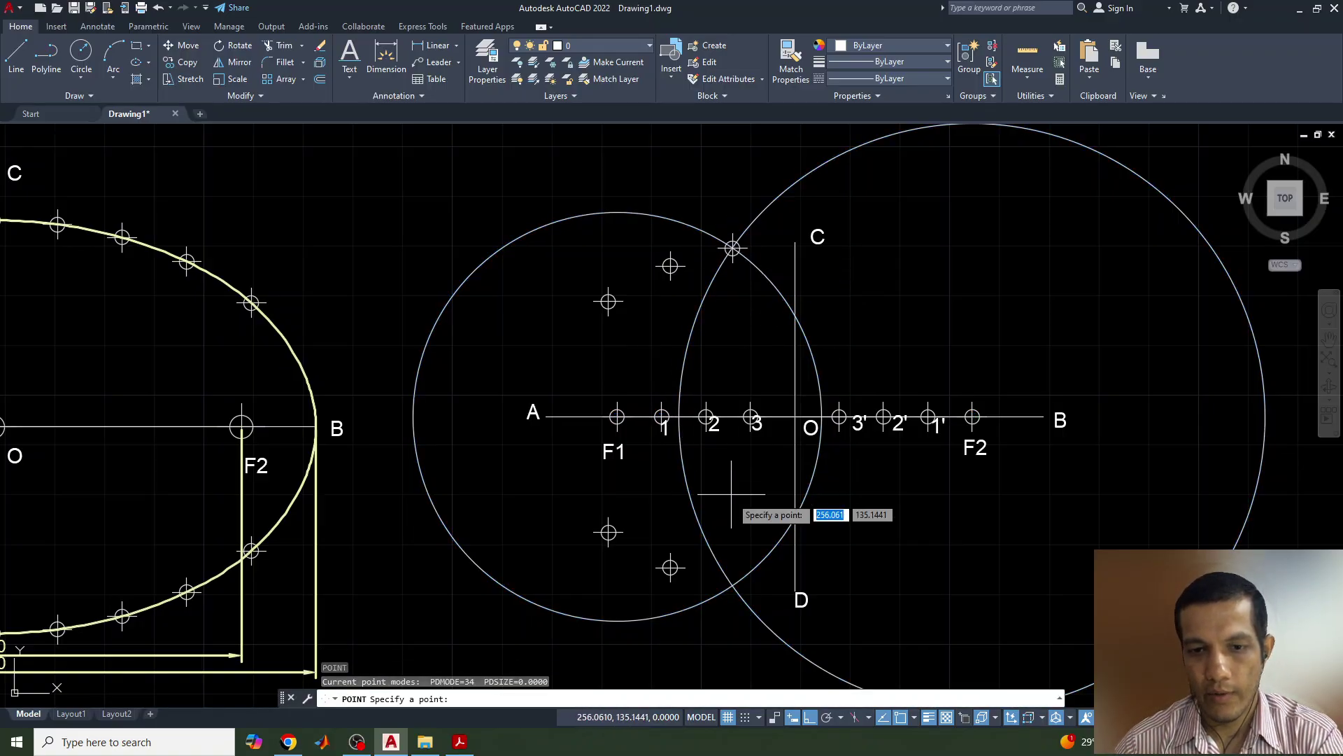
left_click(733, 585)
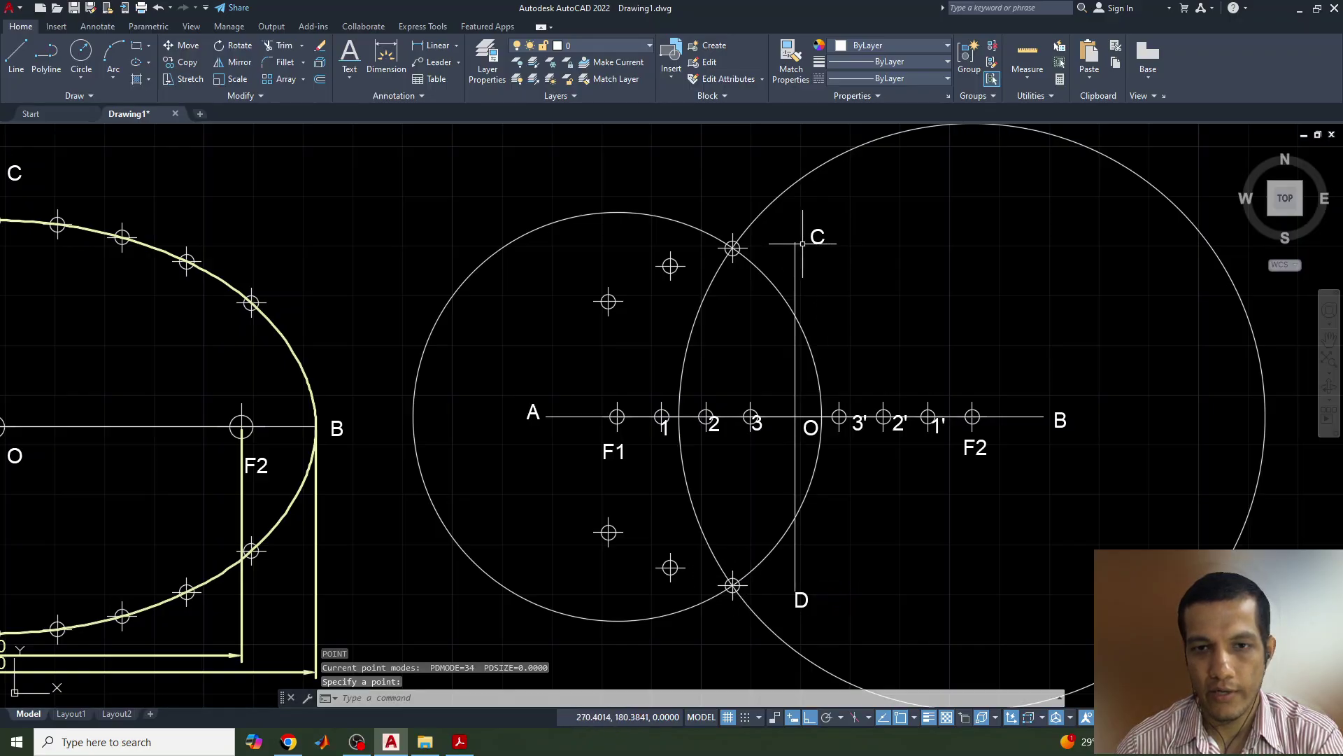
- Move the circle centred at F1 back to A and stretch its radius to the ellipse centre O
left_click(767, 294)
left_click(617, 417)
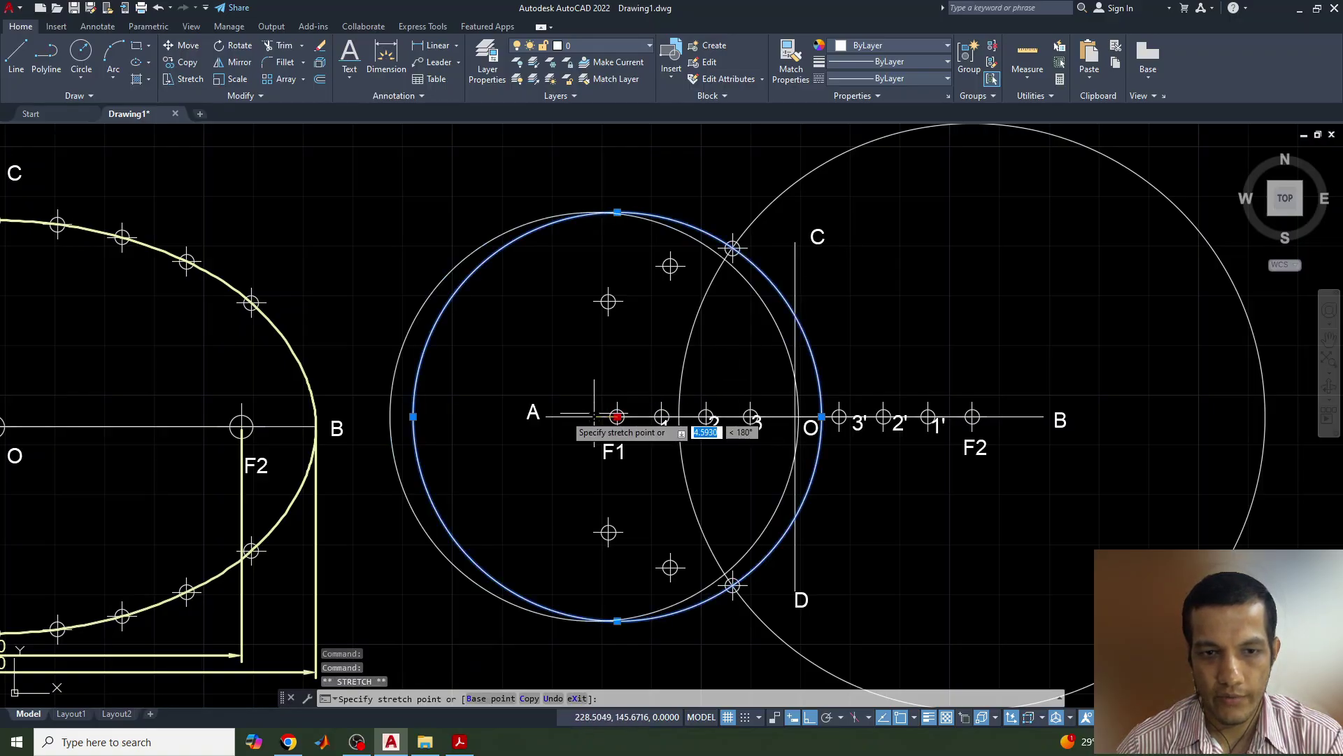
left_click(750, 417)
left_click(793, 417)
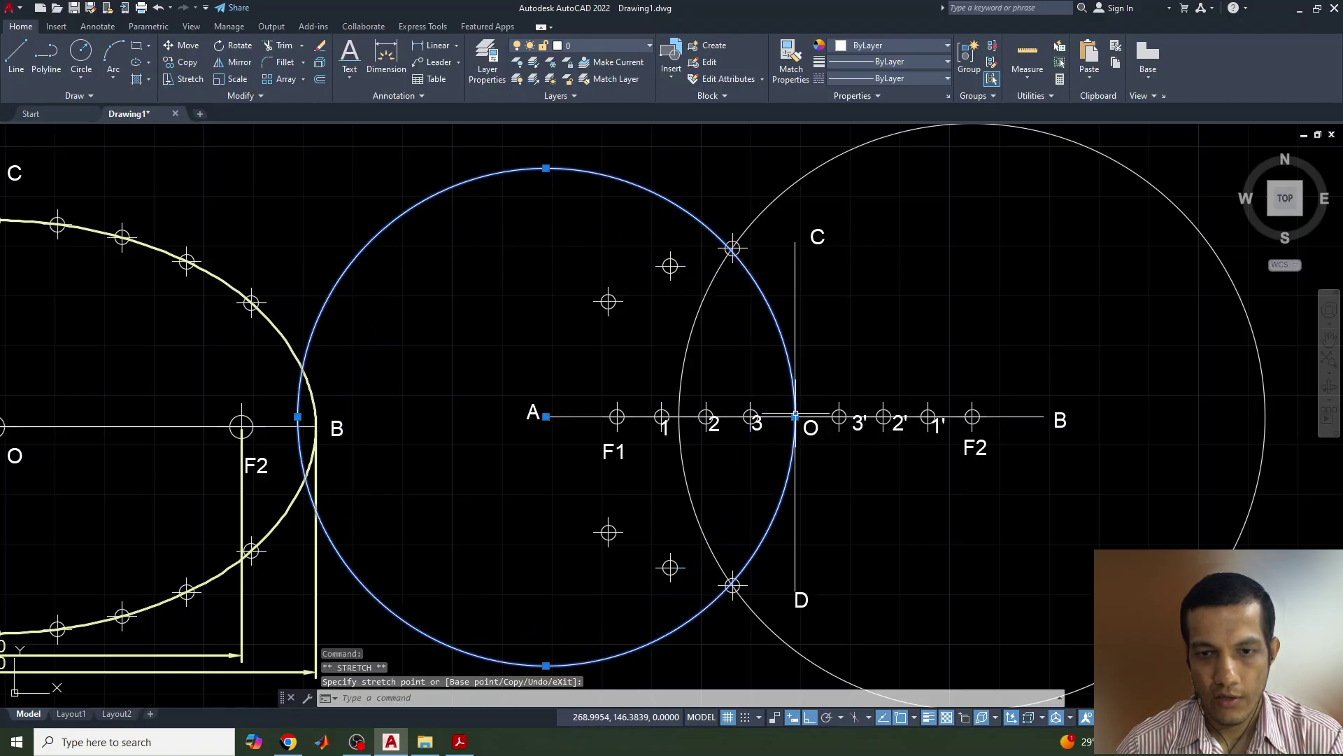
- Move the circle centred at F2 back to B and stretch its radius to the ellipse centre O
left_click(686, 355)
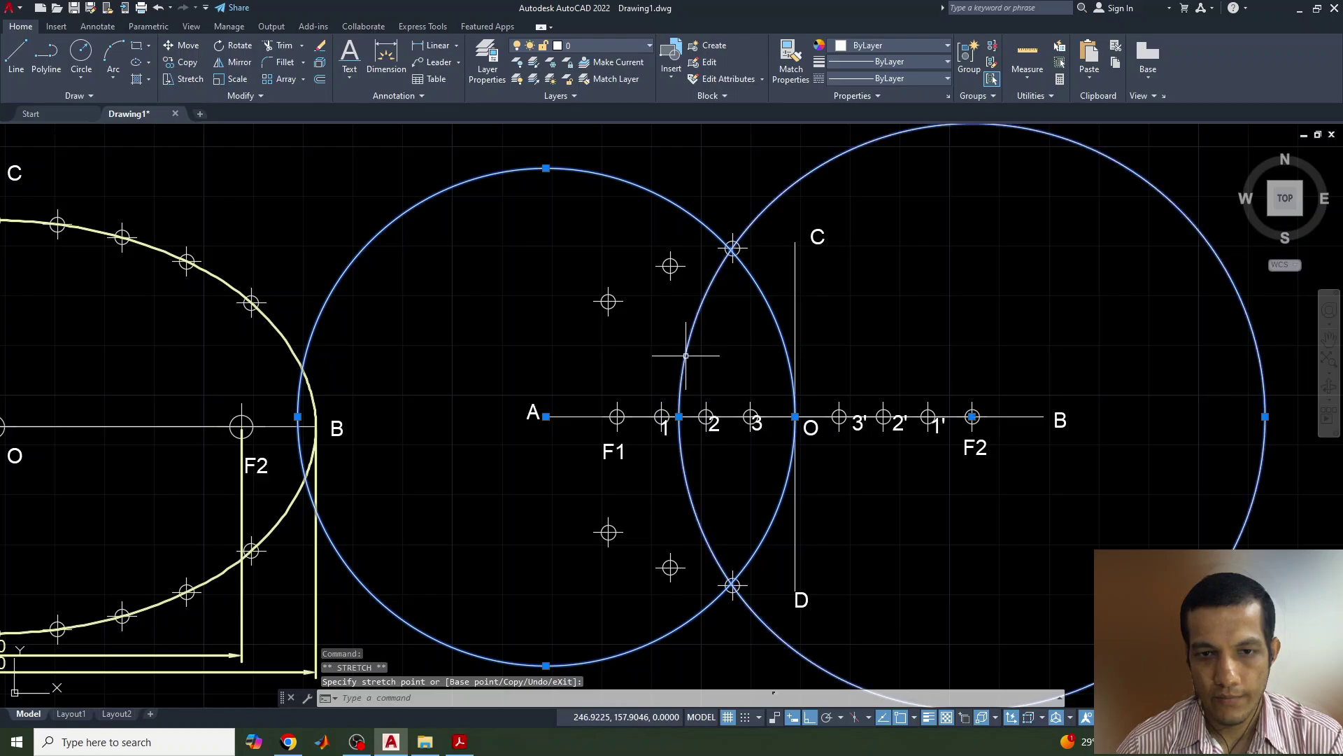
left_click(973, 417)
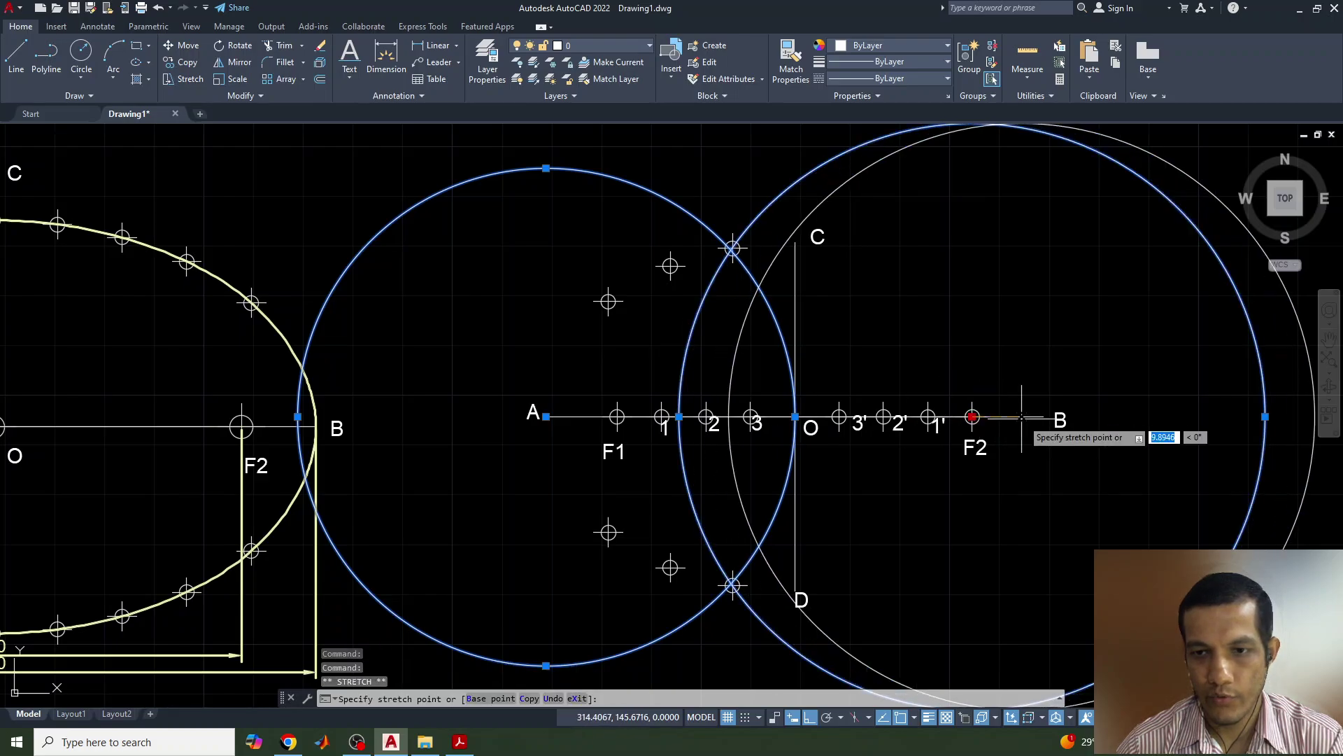
left_click(1043, 417)
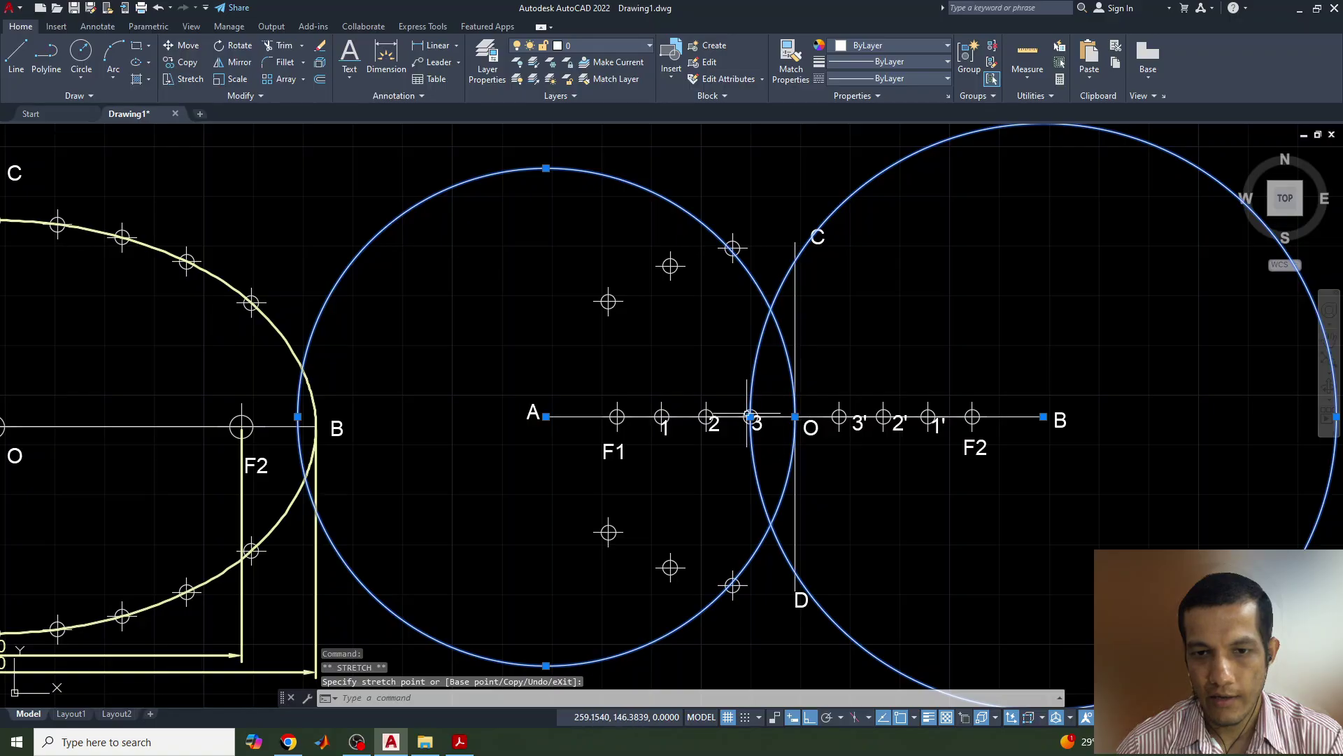
left_click(795, 417)
- Move the two circles that meet at O from B to F2 and from A to F1
left_click(1043, 418)
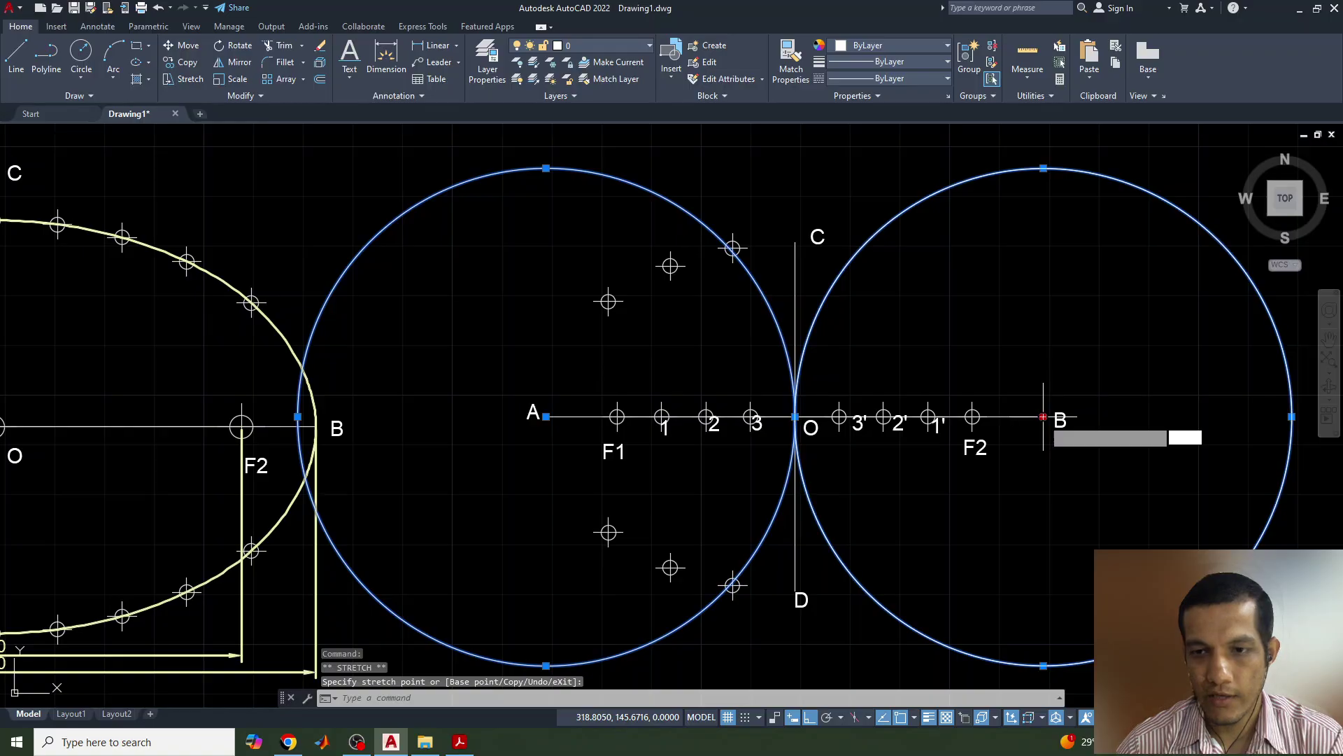
left_click(973, 417)
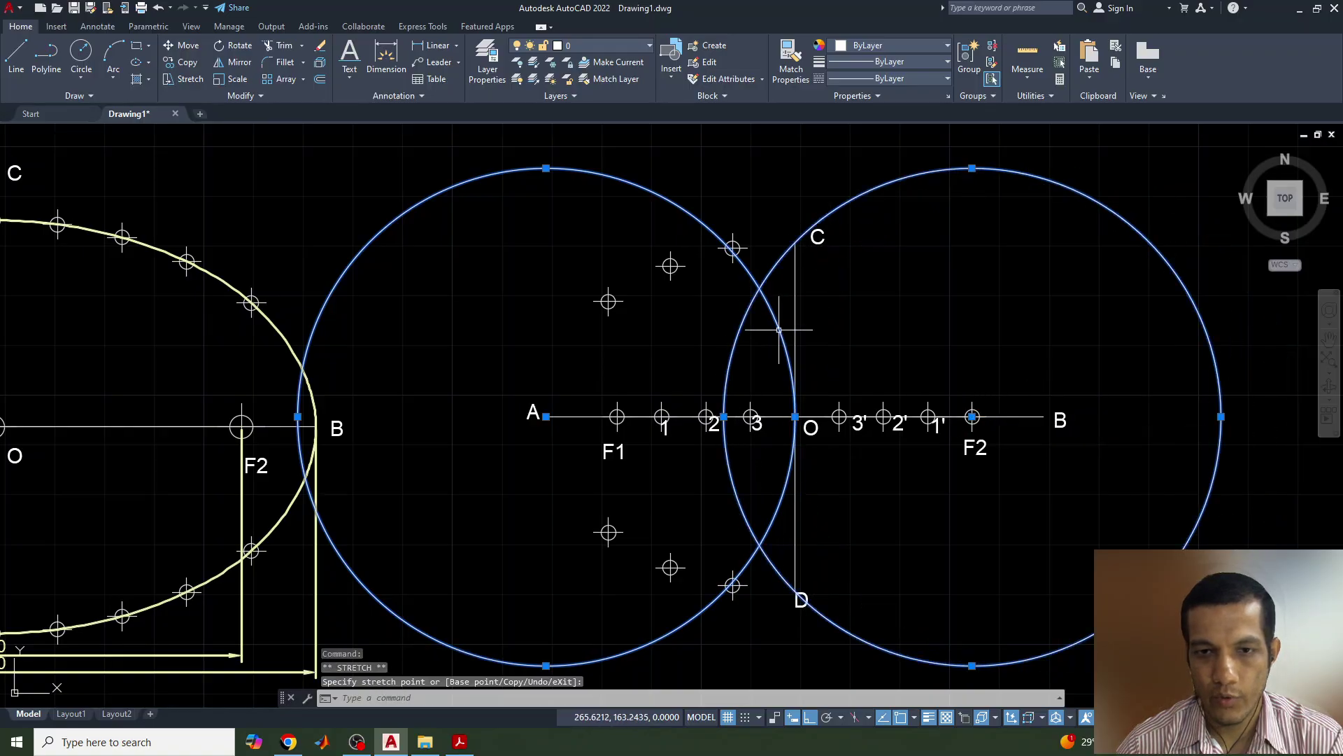
left_click(545, 417)
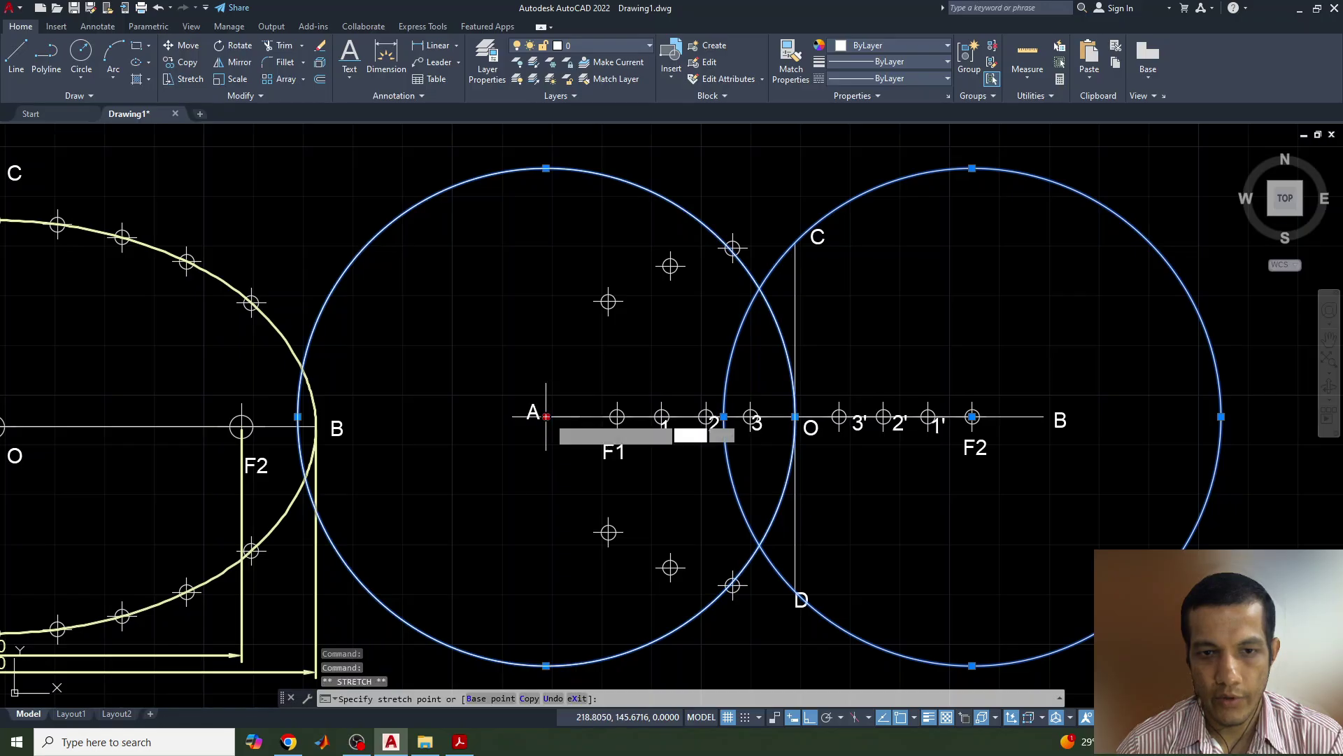
left_click(617, 417)
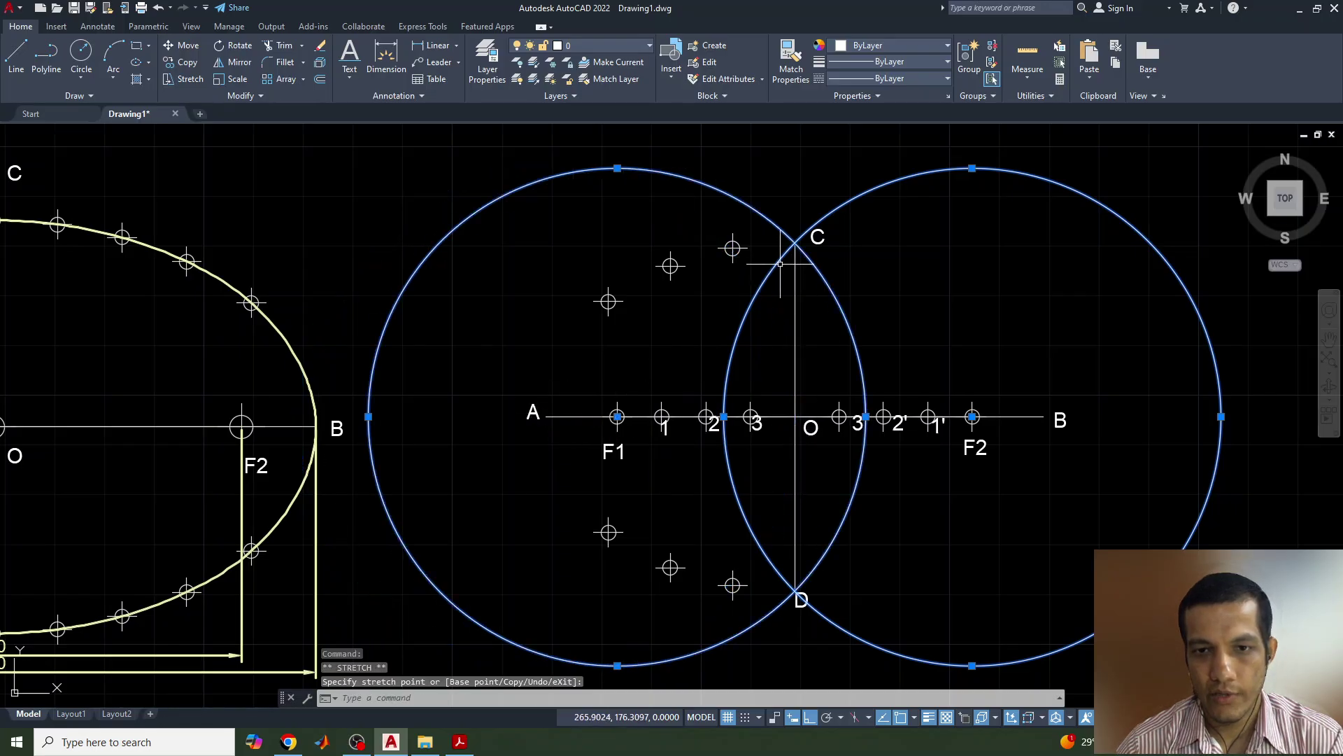
- Place points where the two equal circles intersect at the minor axis ends C and D
type("point:")
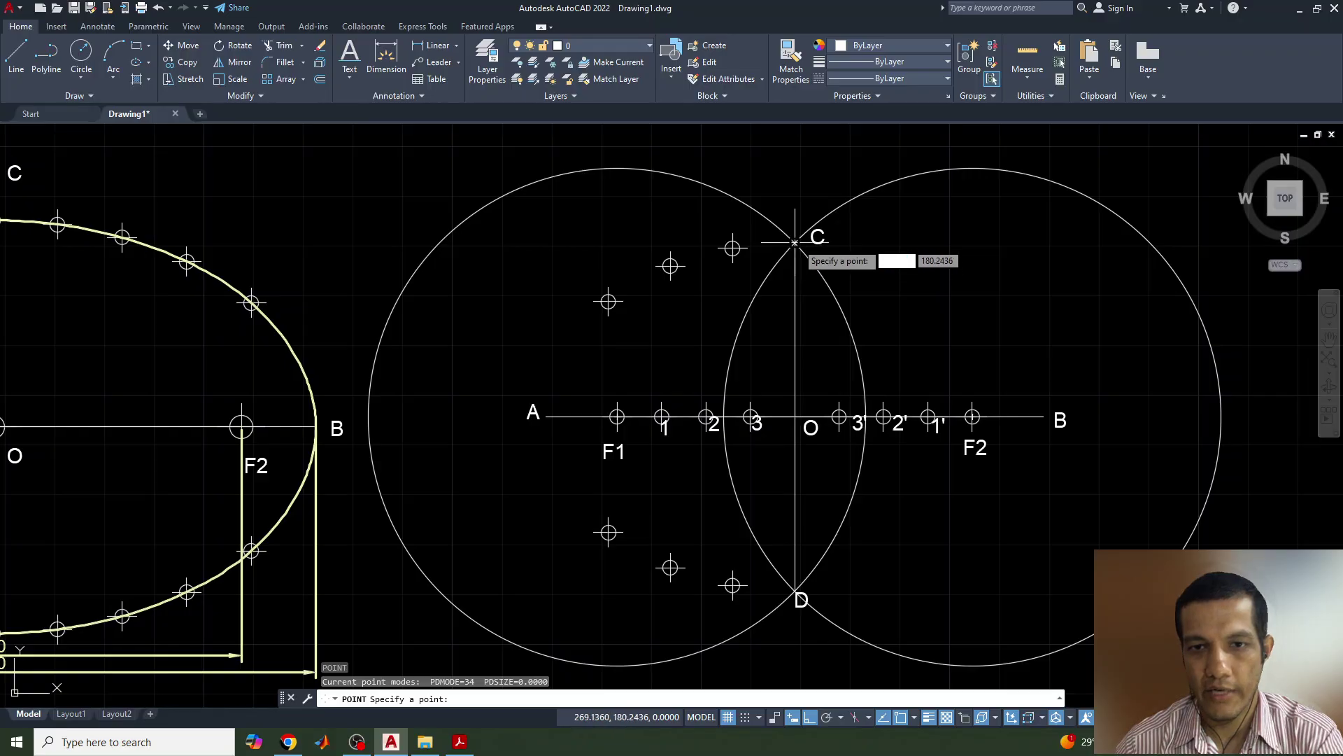
left_click(795, 243)
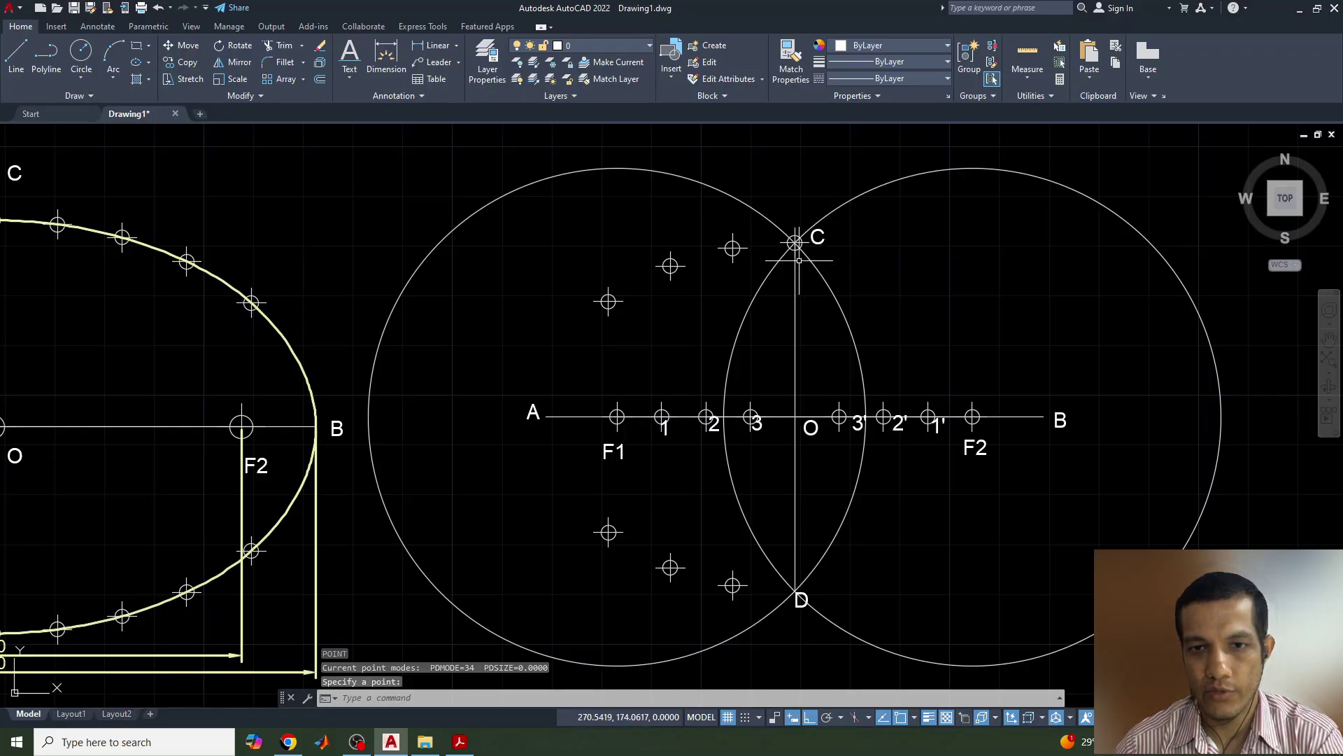
left_click(795, 591)
- Delete both construction circles centred at F1 and F2
left_click(784, 230)
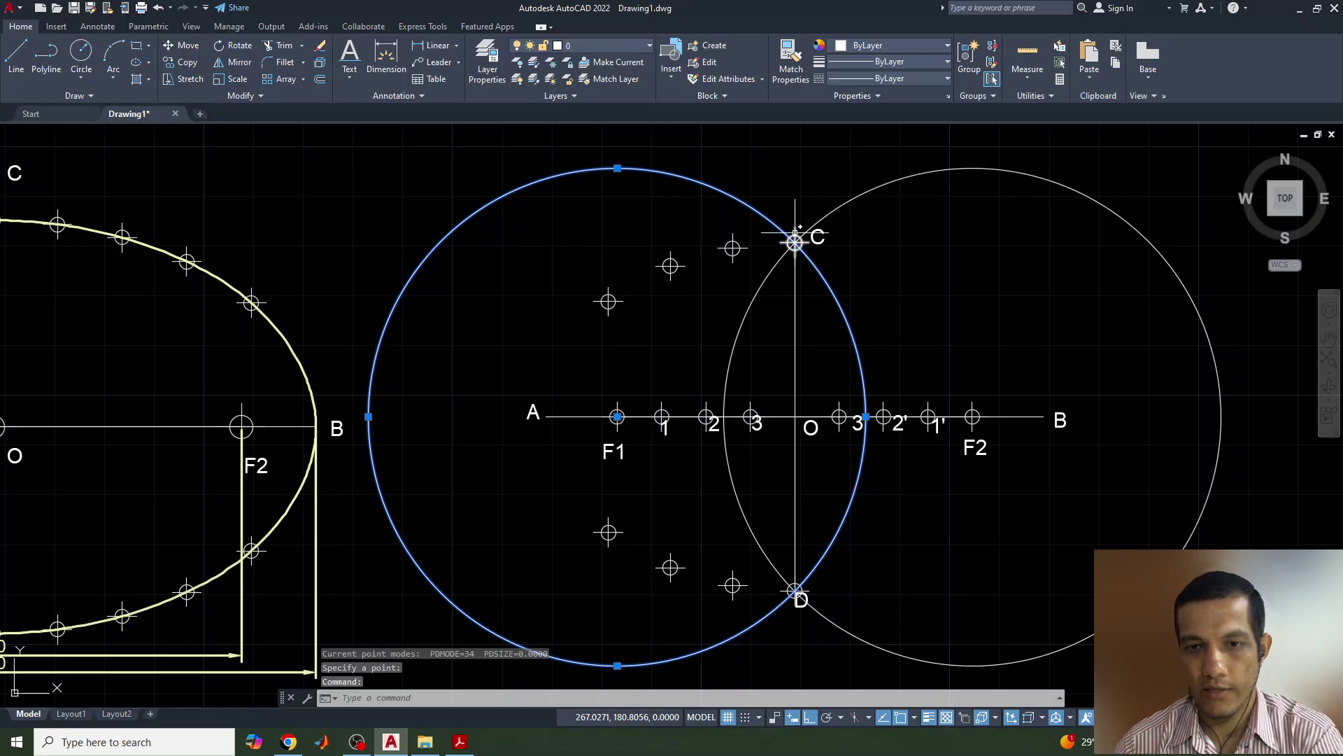
key("Delete")
left_click(849, 205)
key("Delete")
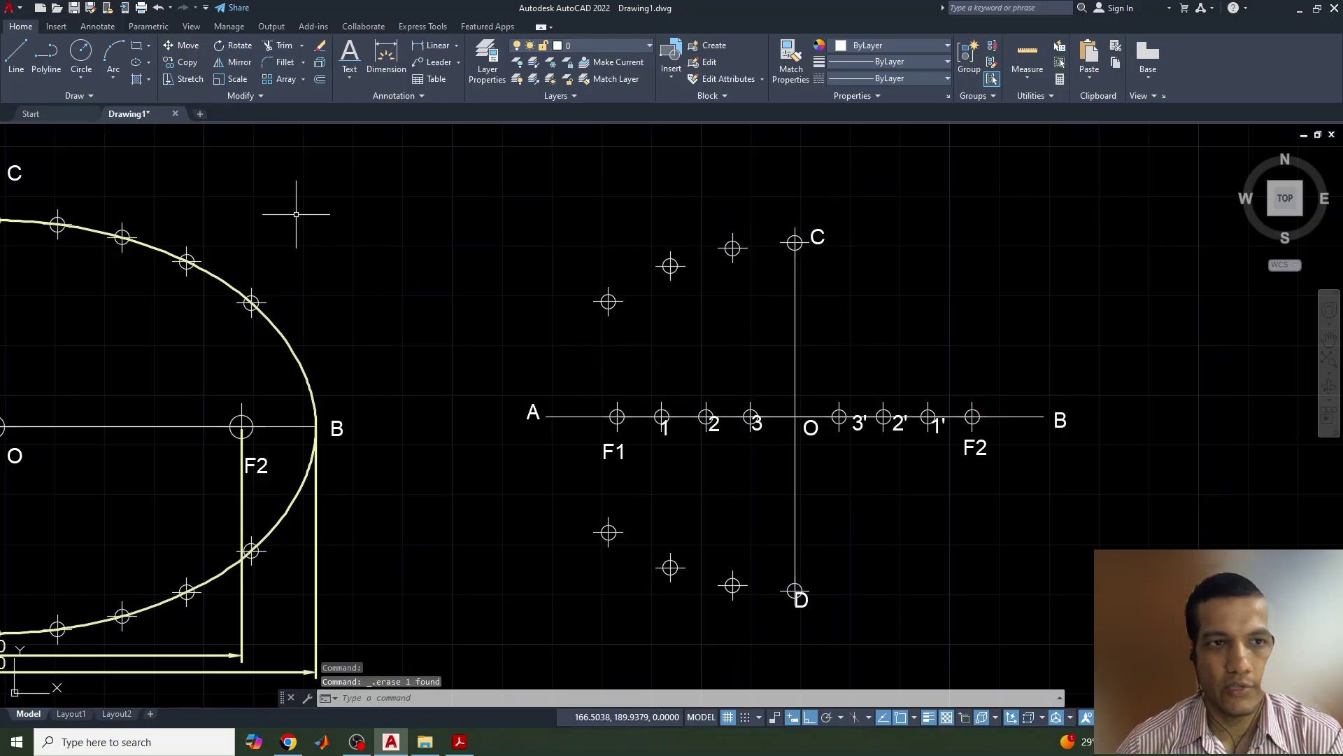
left_click(67, 96)
left_click(11, 113)
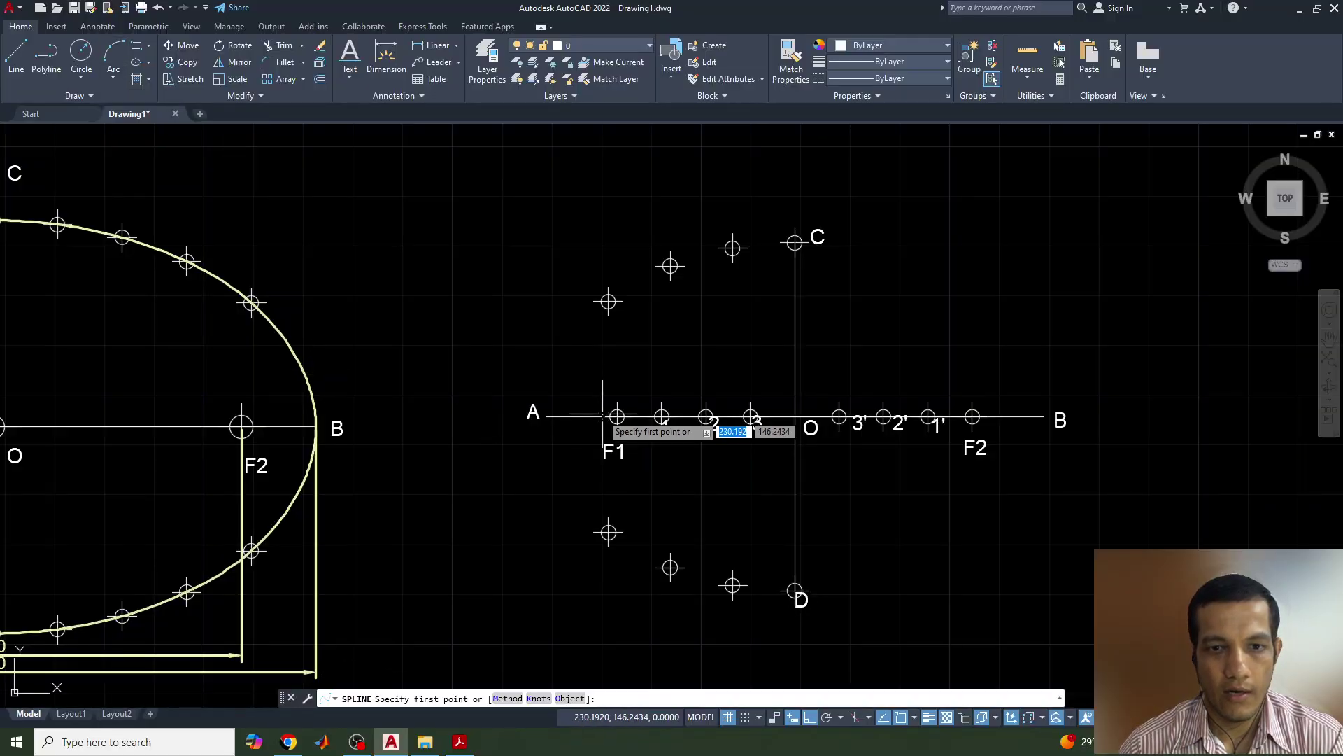
left_click(544, 415)
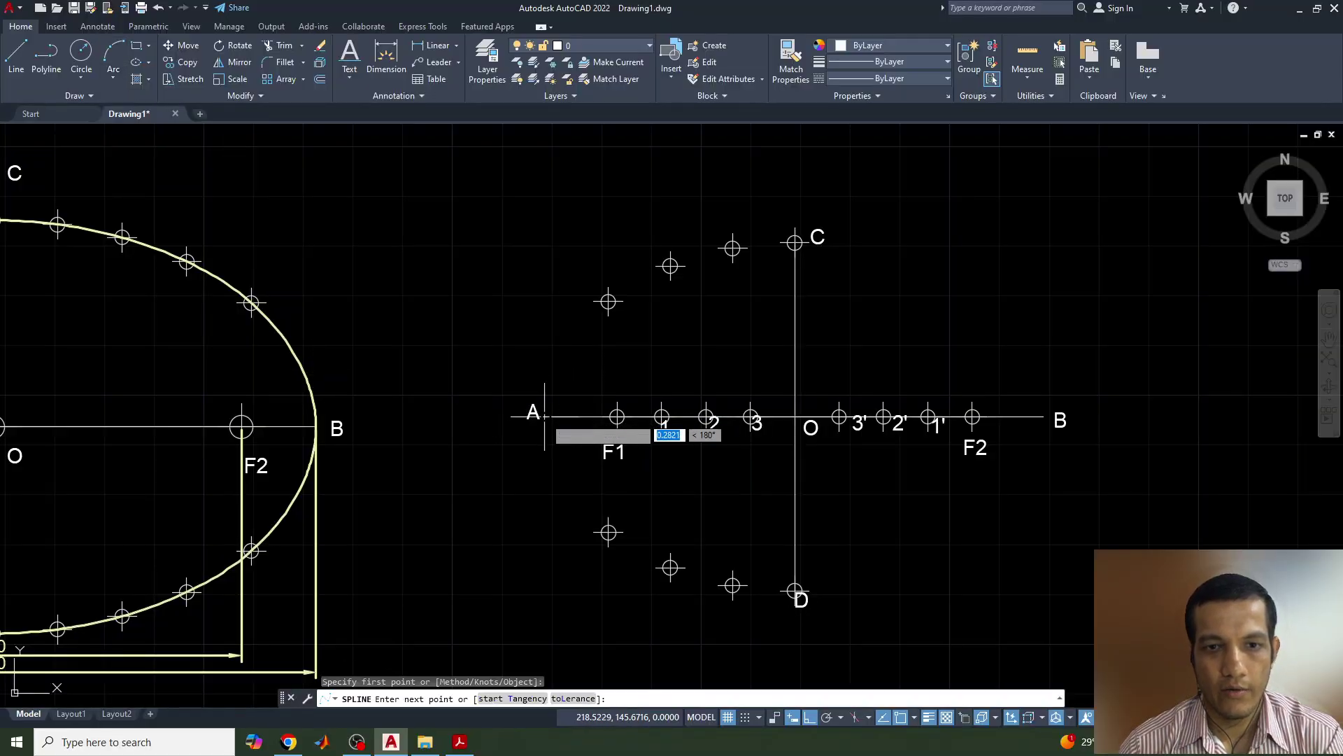
left_click(608, 301)
left_click(671, 265)
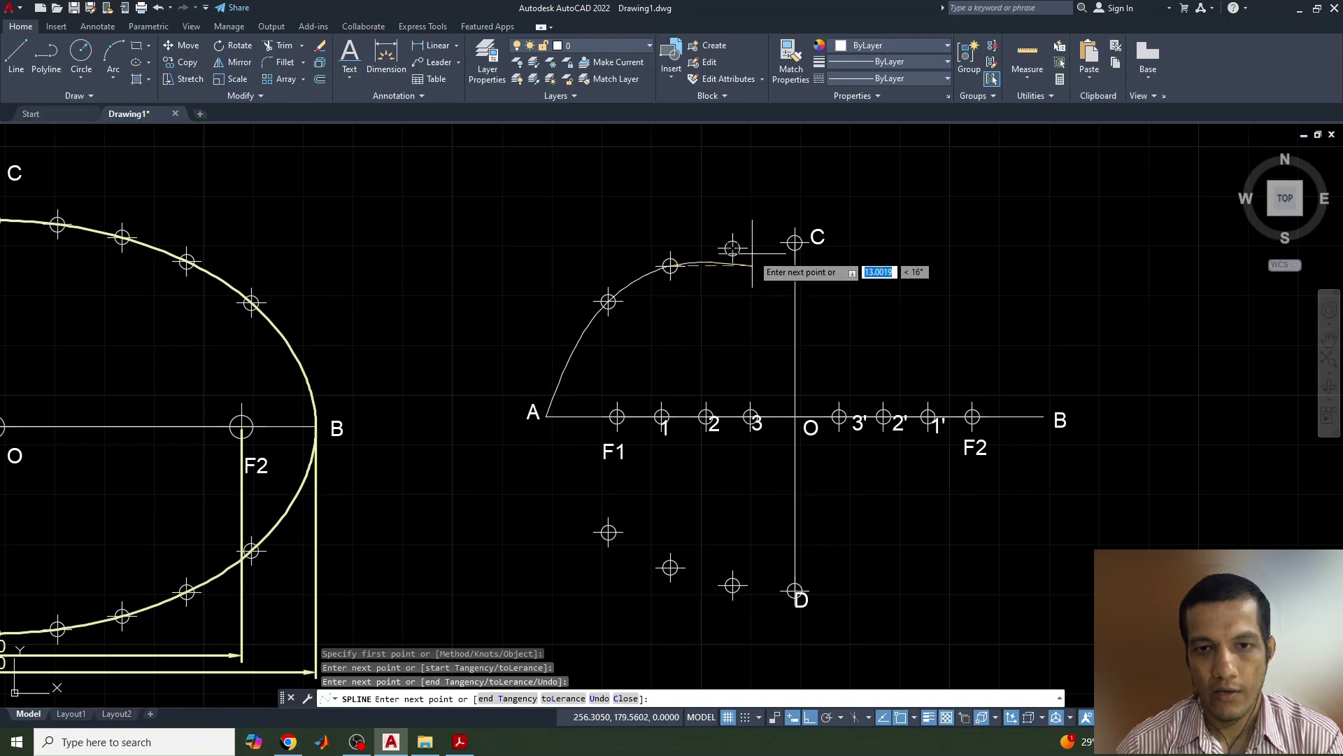
left_click(732, 248)
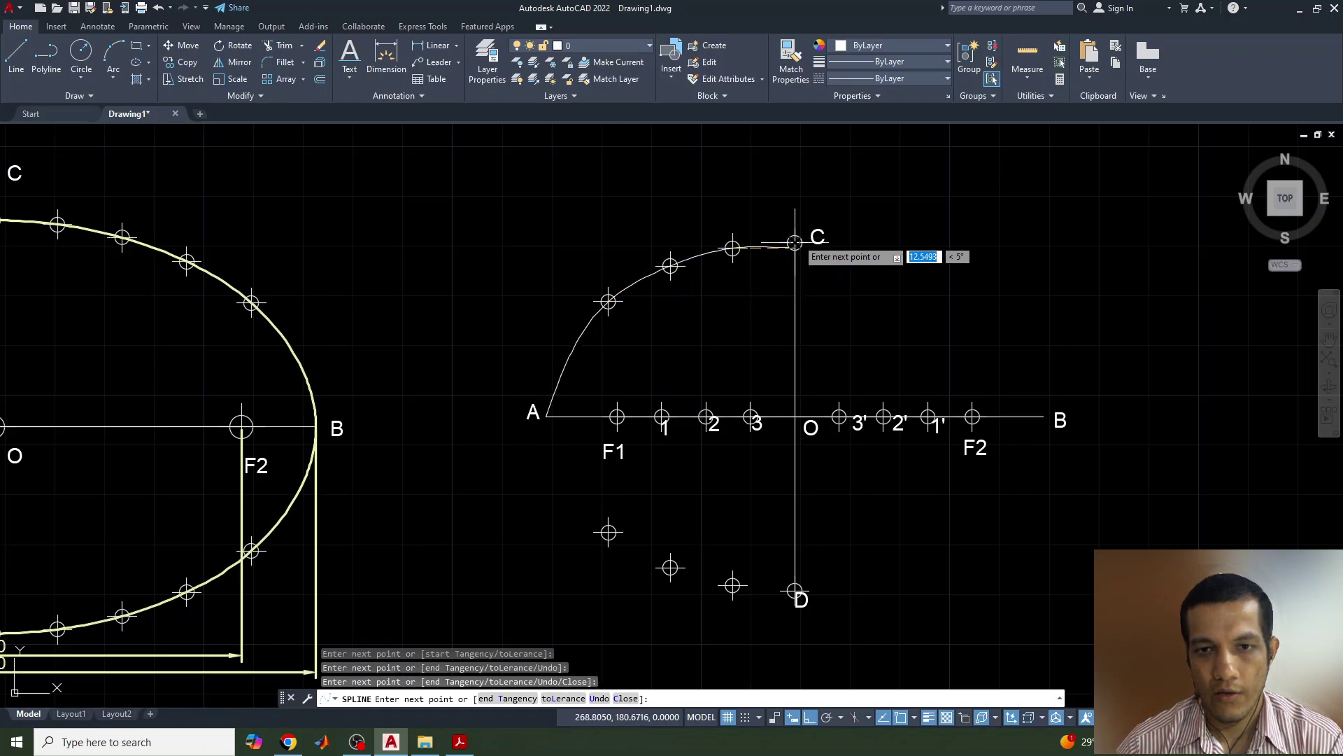
left_click(795, 242)
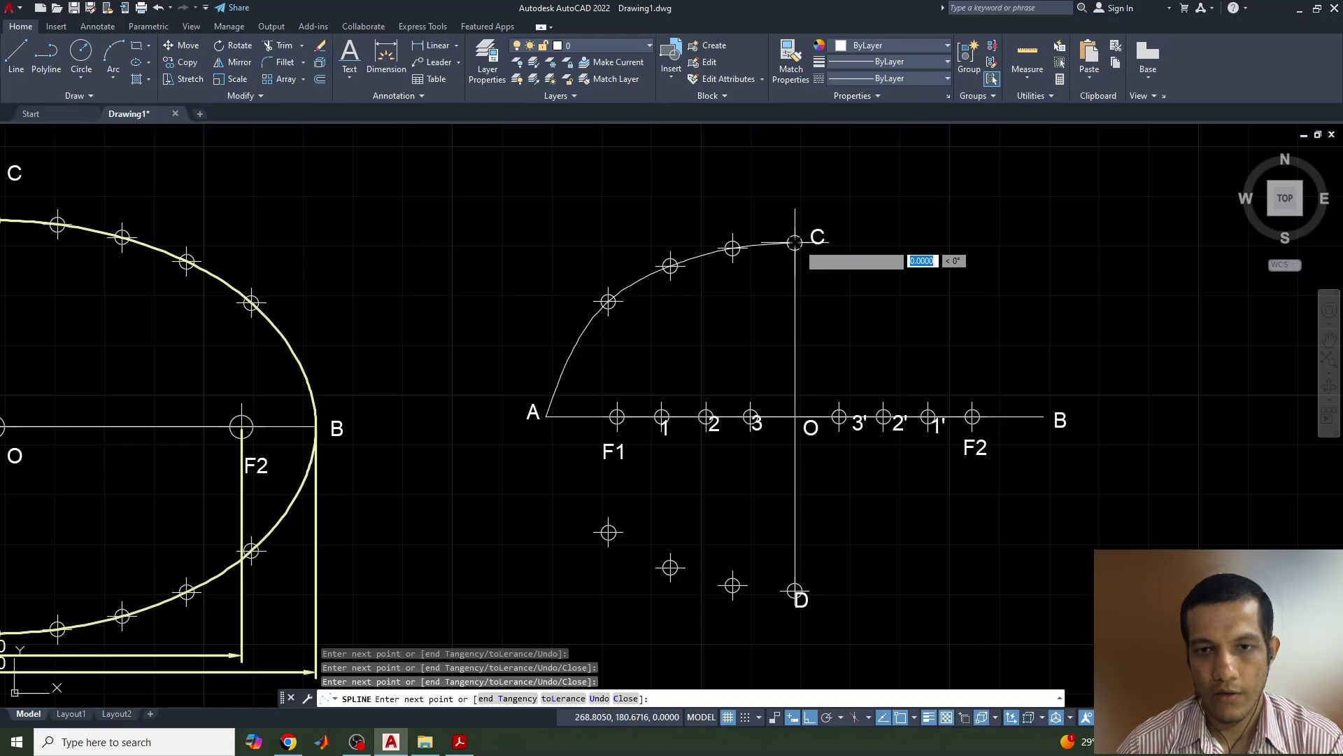
key("Escape")
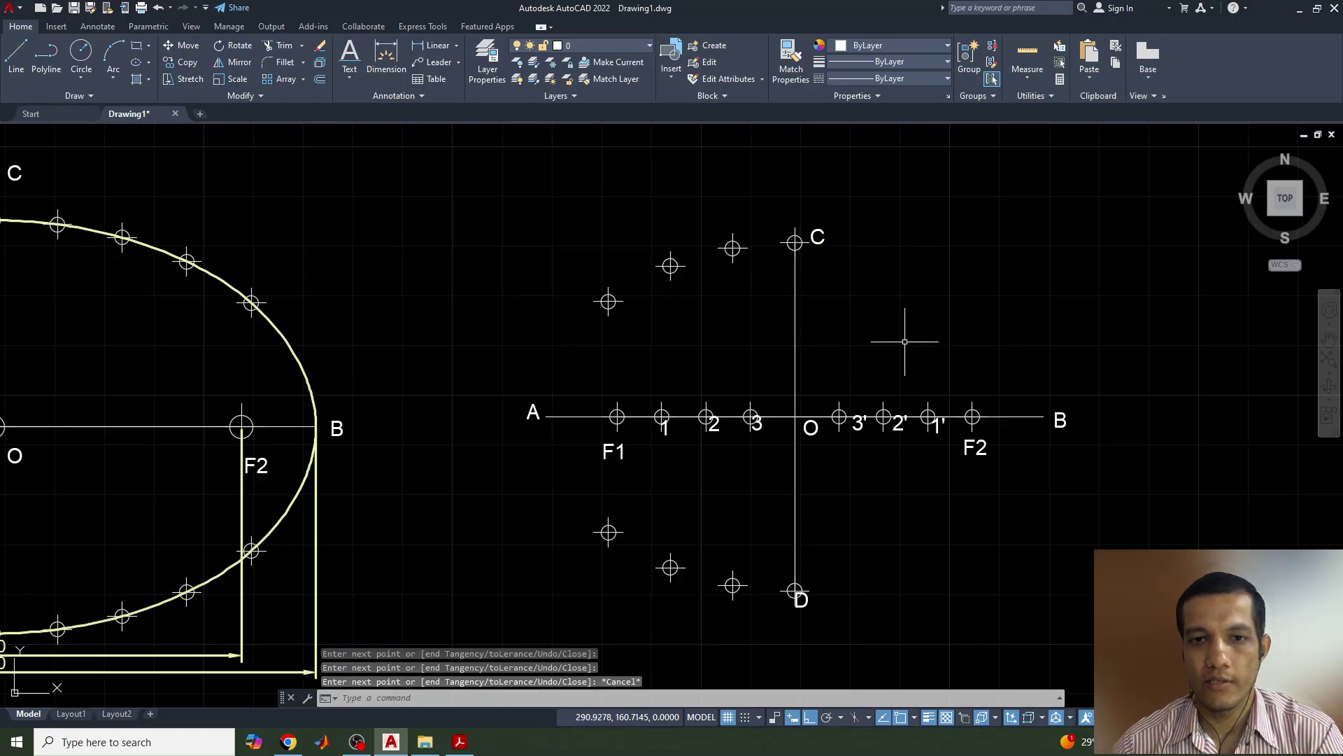
- Mirror the six curve points between A and the minor axis about line CD, keeping the originals
left_click(574, 211)
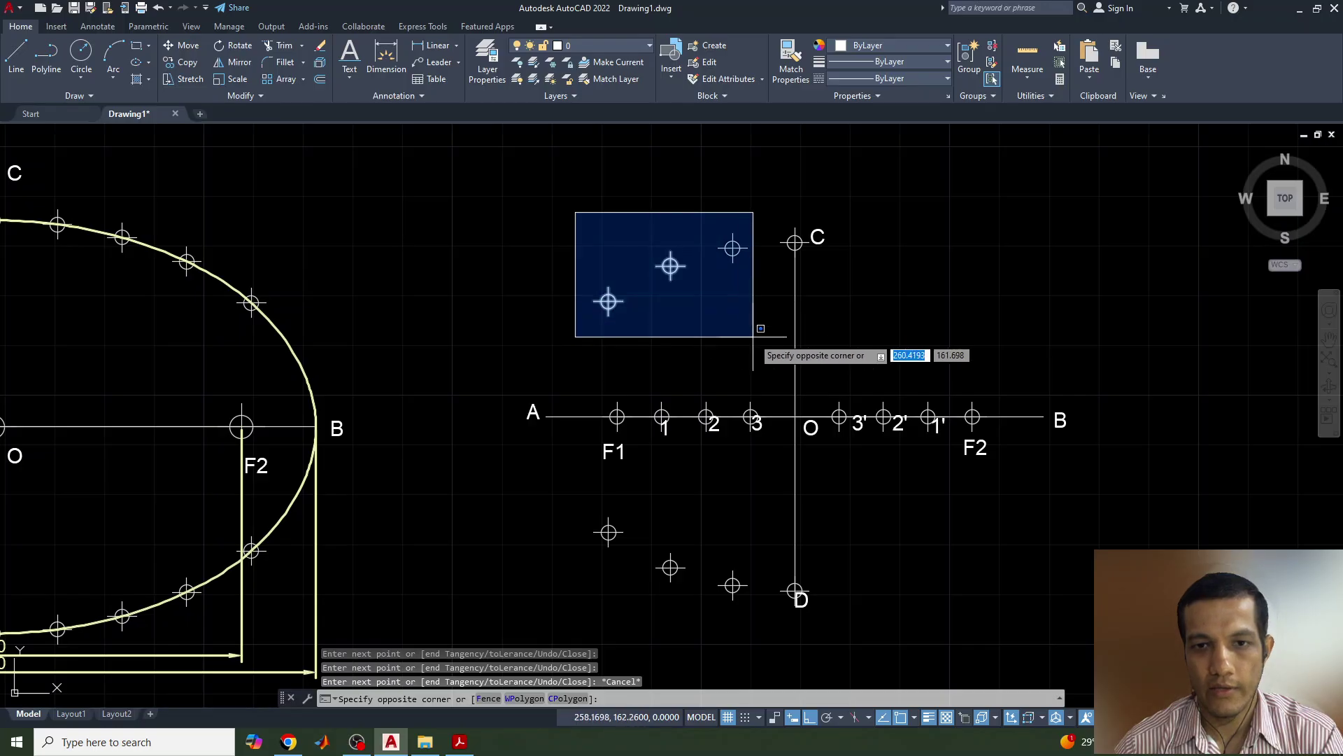
left_click(784, 370)
left_click(566, 494)
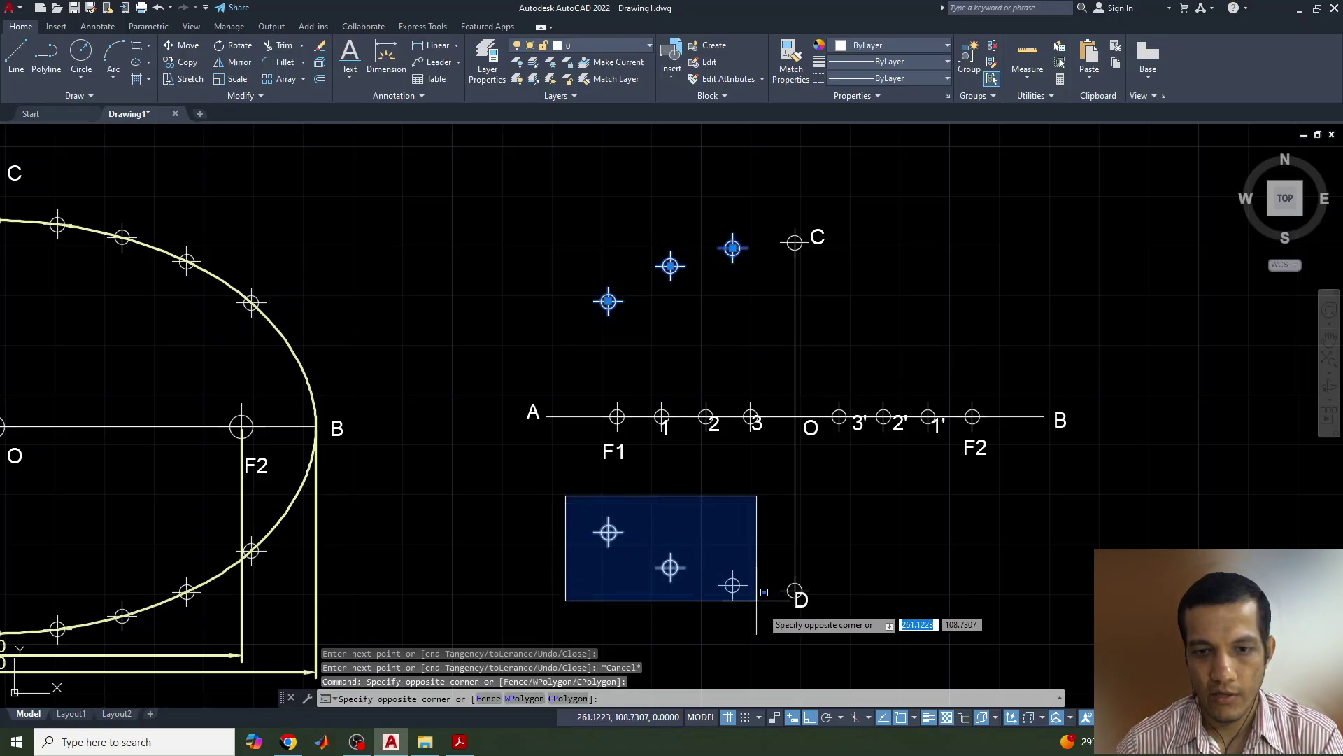
left_click(764, 617)
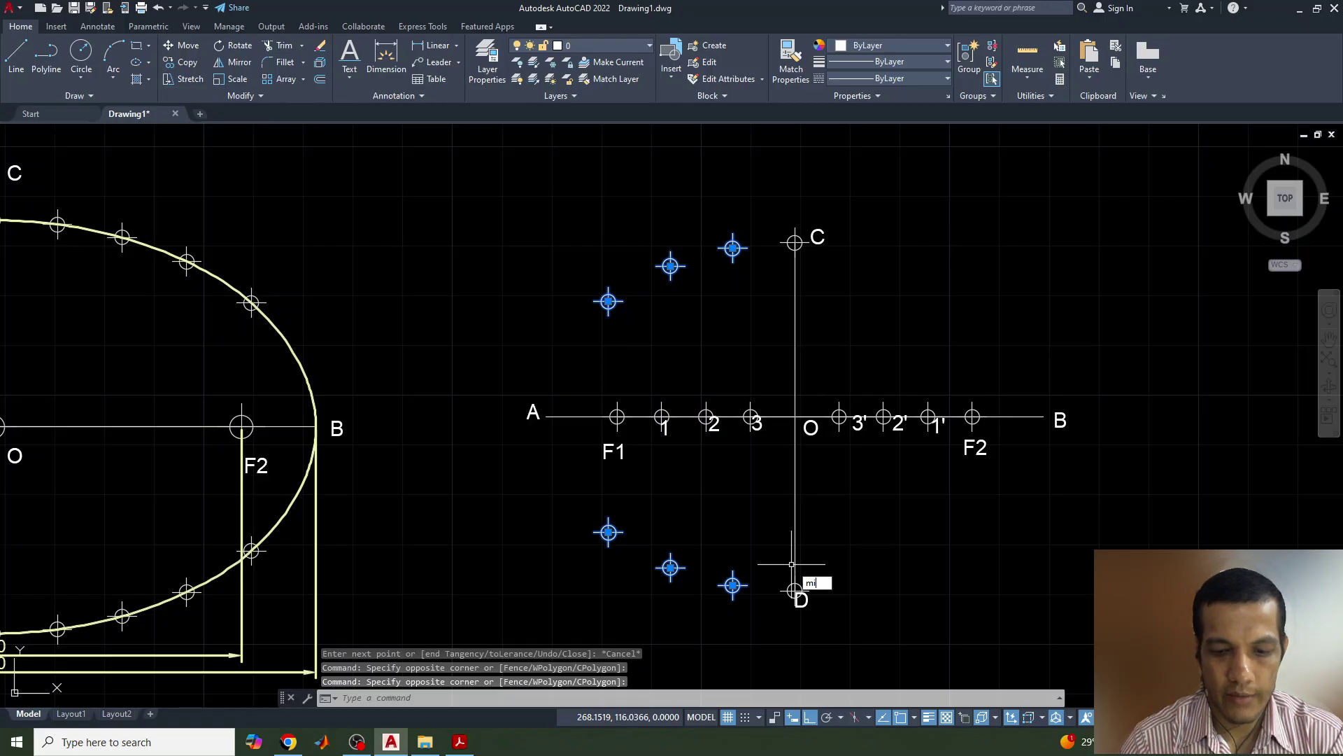
key("Return")
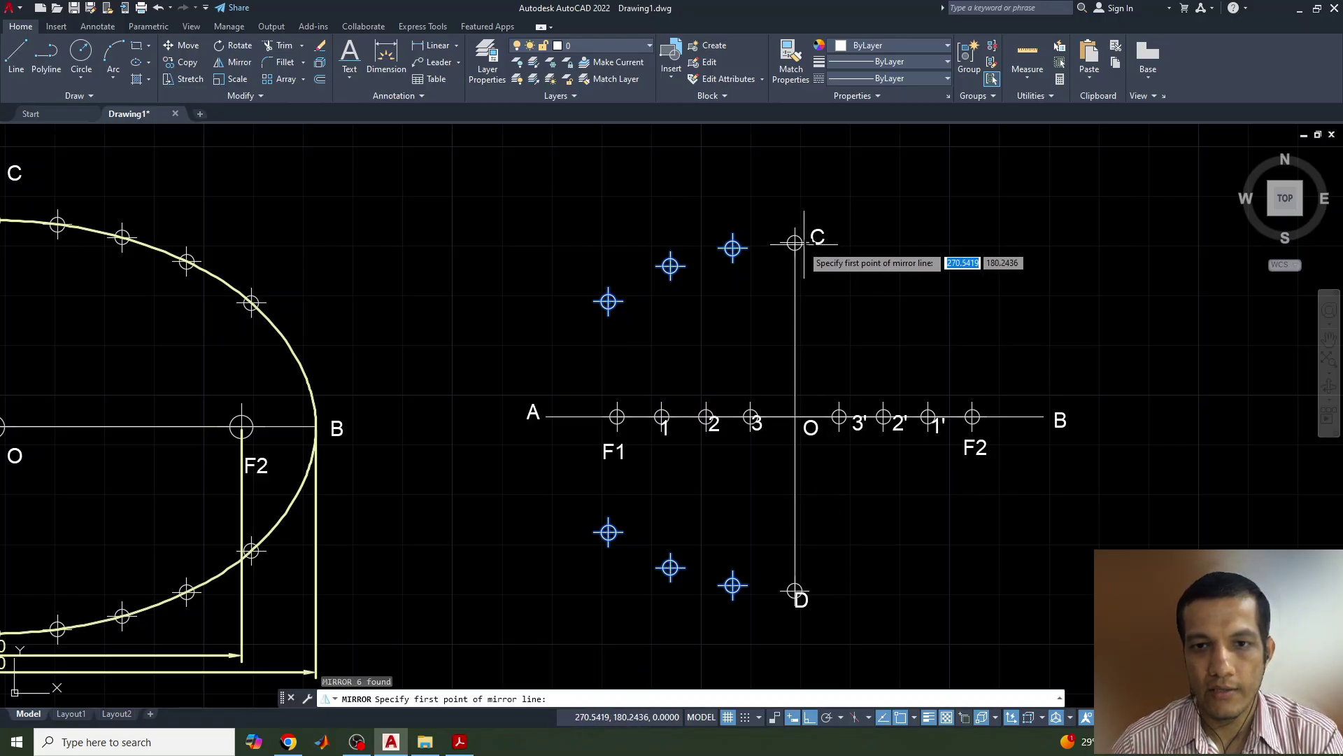
left_click(794, 242)
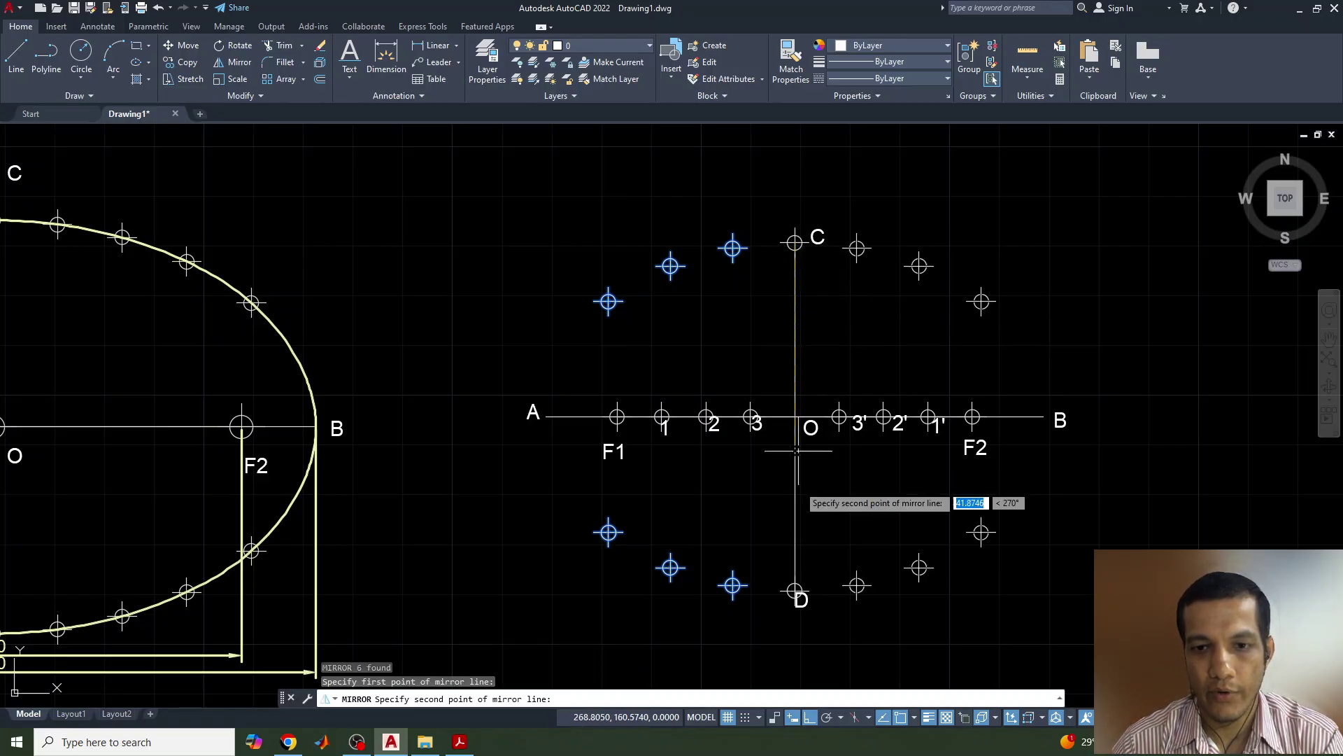
left_click(795, 593)
left_click(842, 636)
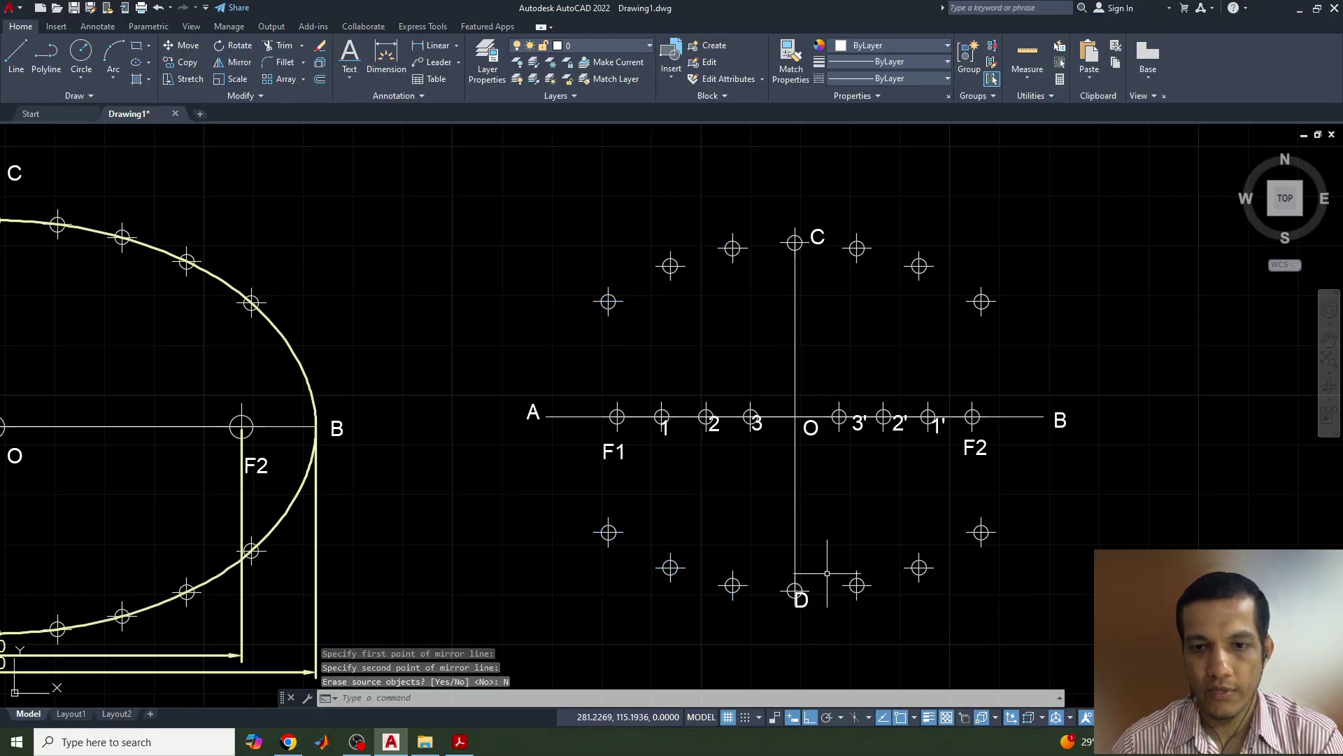
- Draw a fit-point spline with Ortho off from A through the upper curve points and C to B
left_click(77, 95)
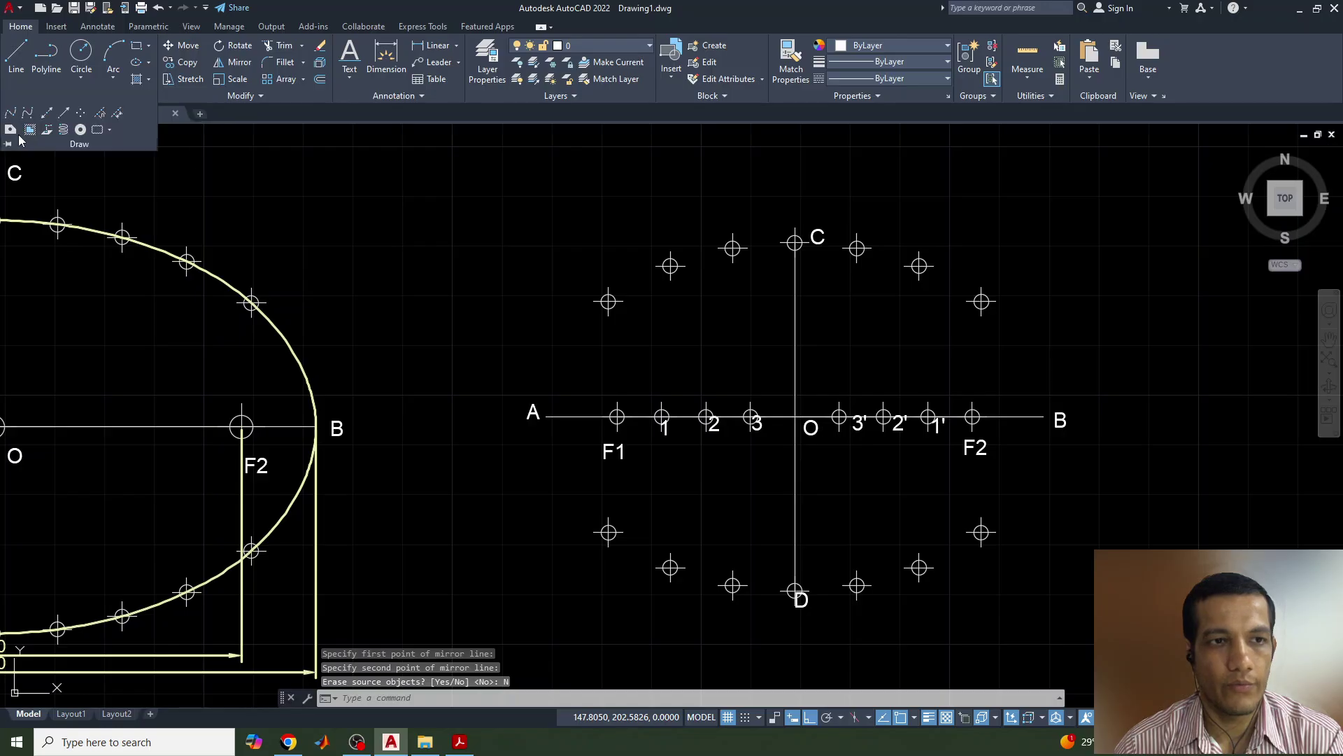
left_click(12, 114)
left_click(547, 416)
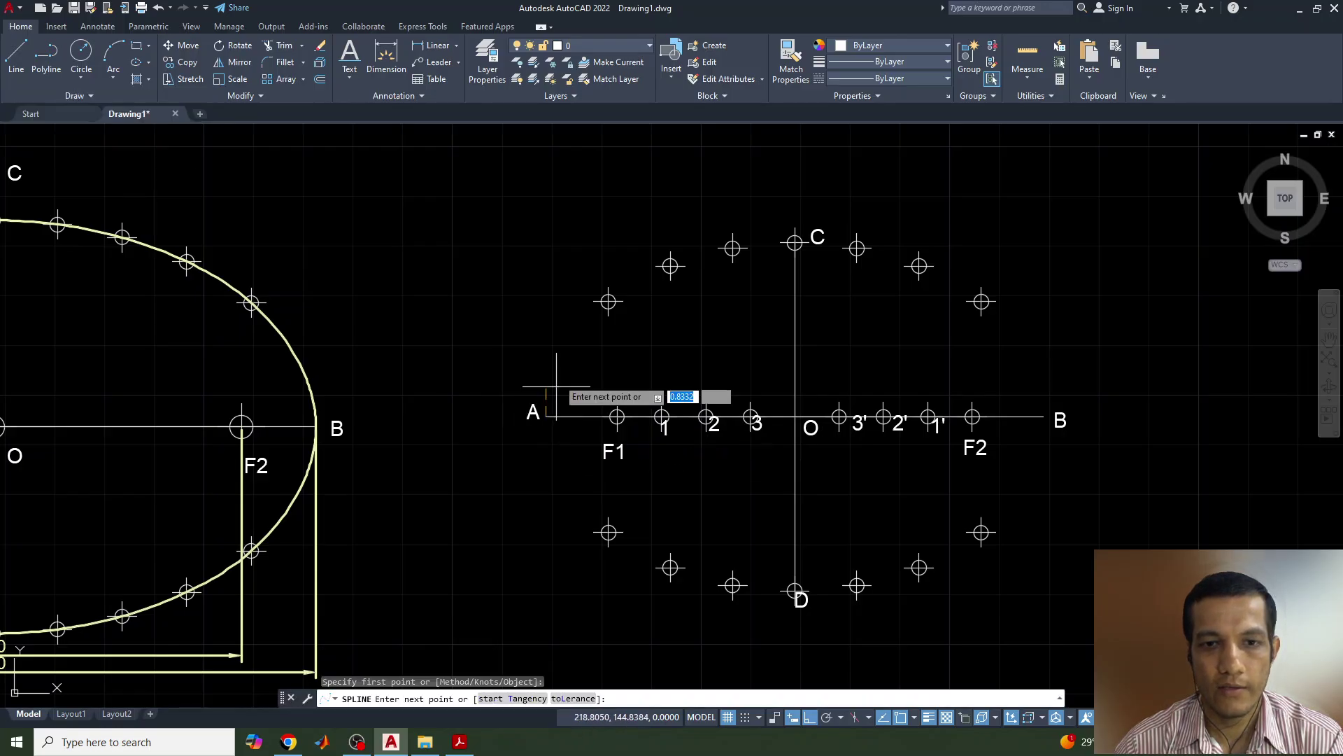
left_click(608, 301)
key("F8")
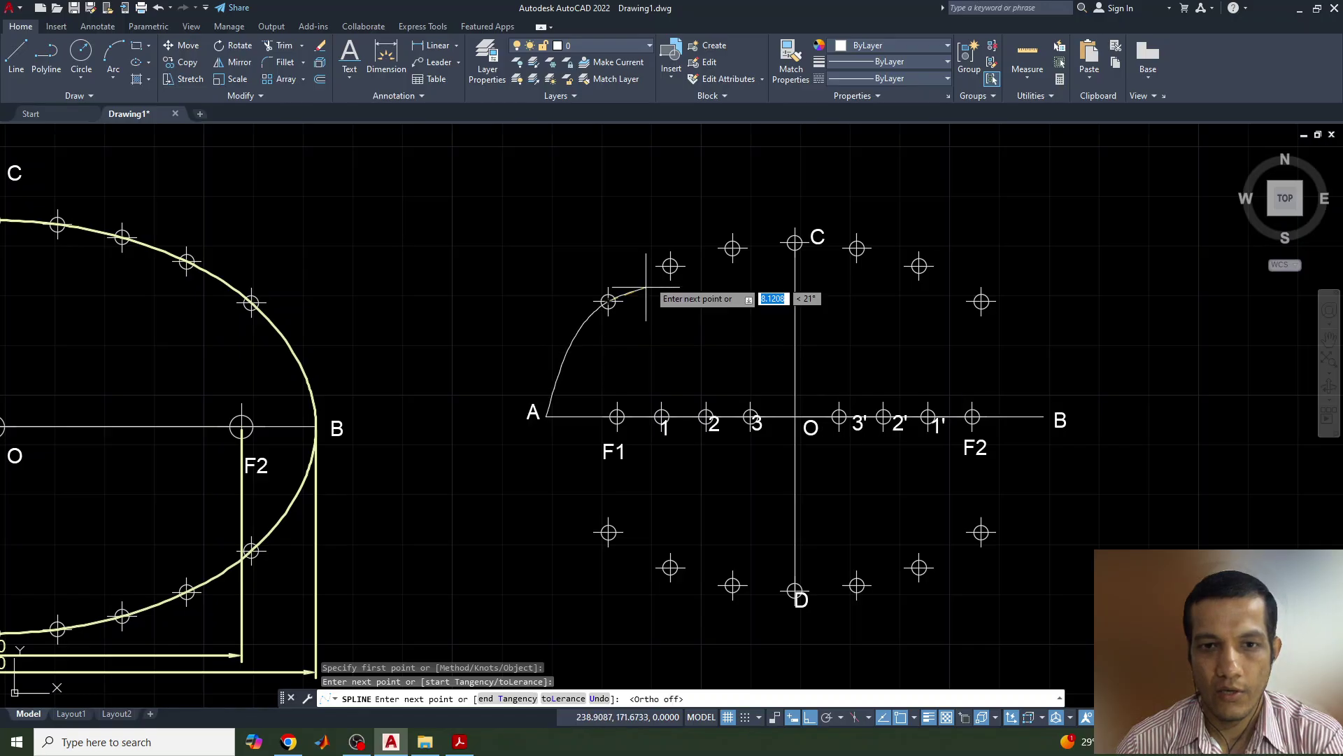
left_click(671, 266)
left_click(733, 248)
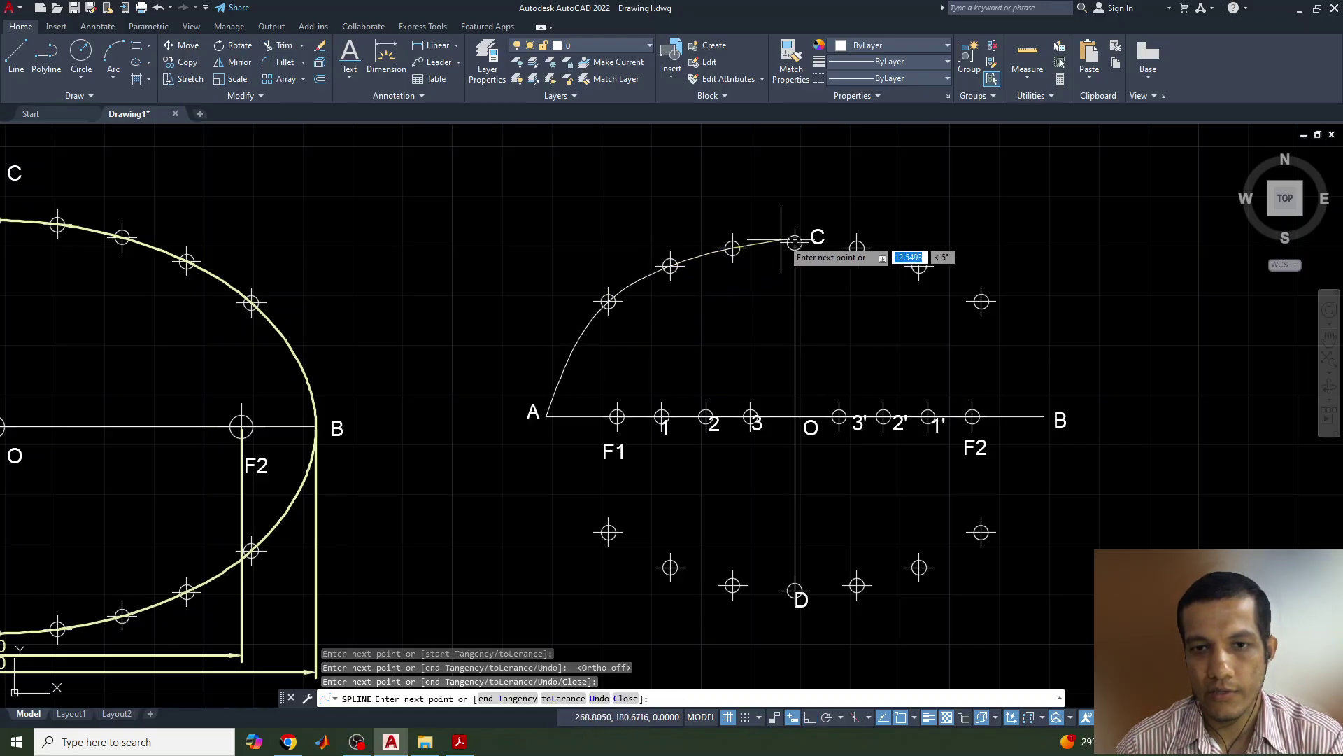
left_click(795, 242)
left_click(857, 248)
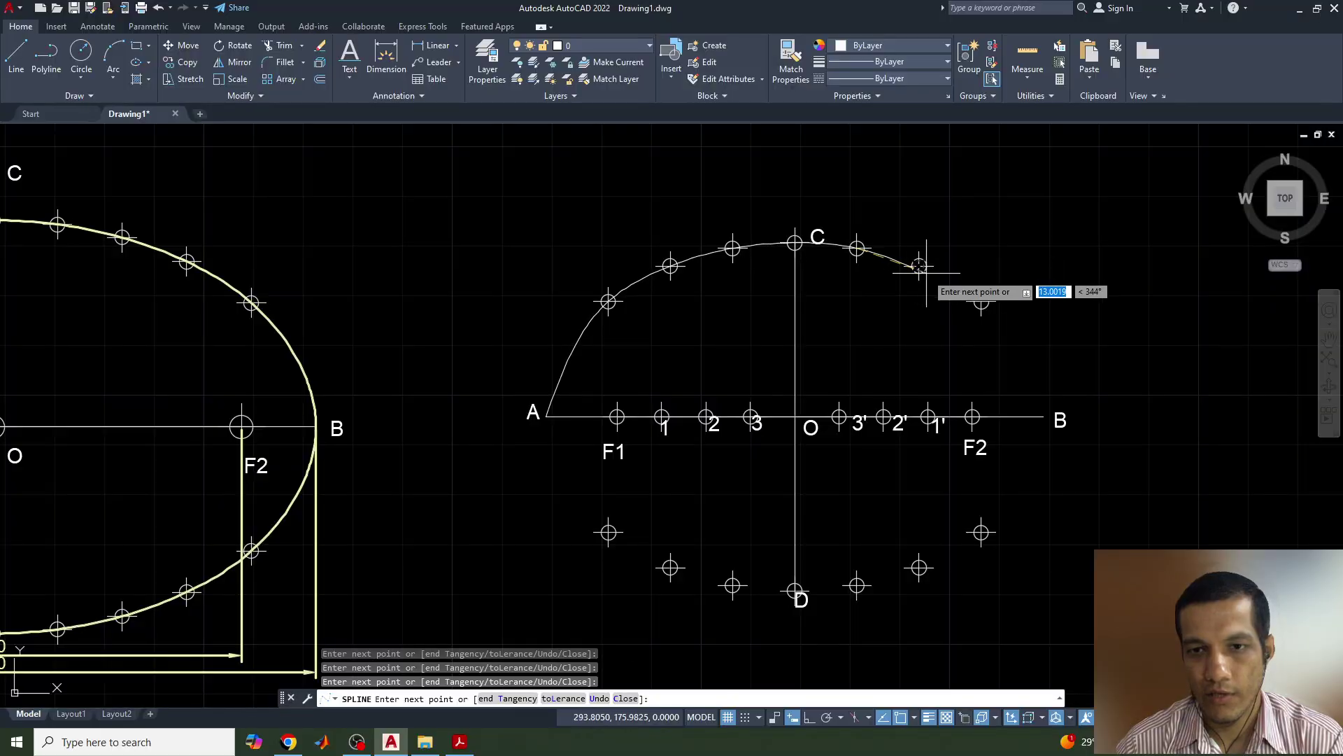
left_click(919, 266)
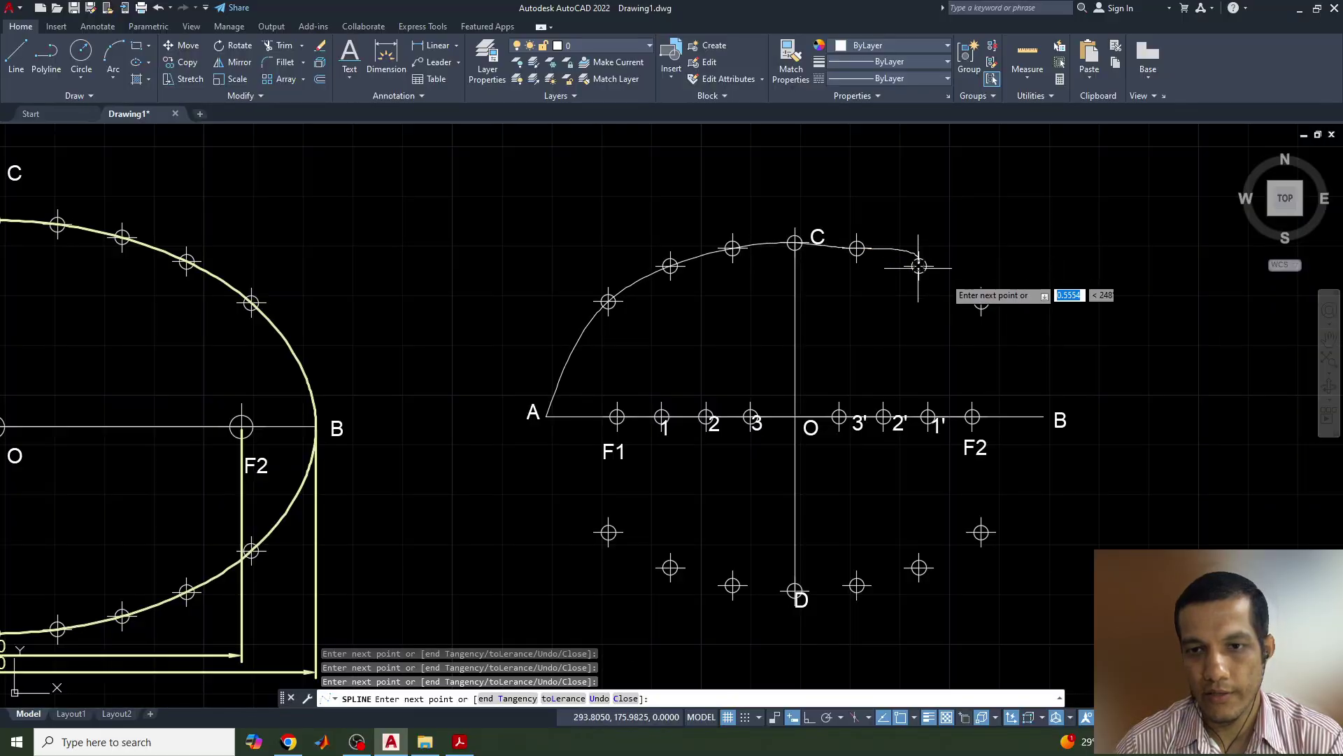
left_click(981, 301)
left_click(1043, 417)
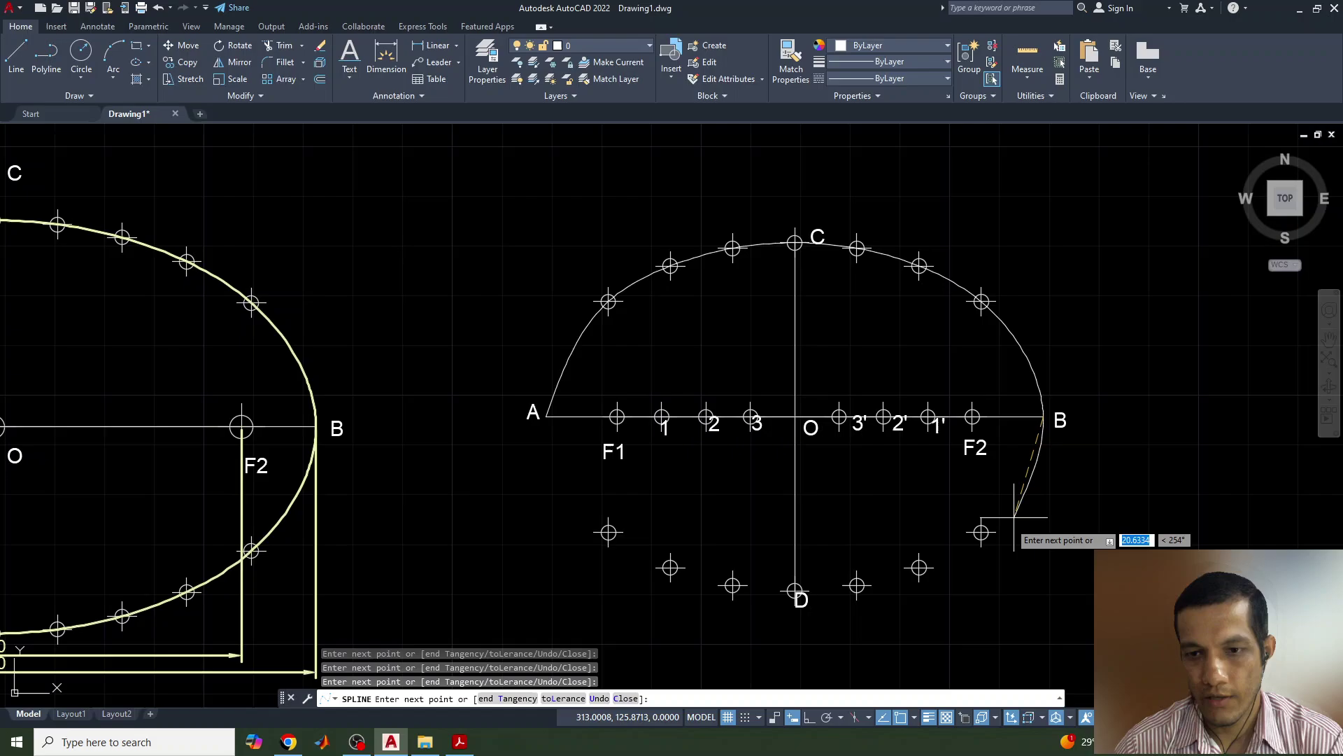
- Continue the spline from B through the lower curve points and D, and finish it at A
left_click(981, 532)
left_click(920, 567)
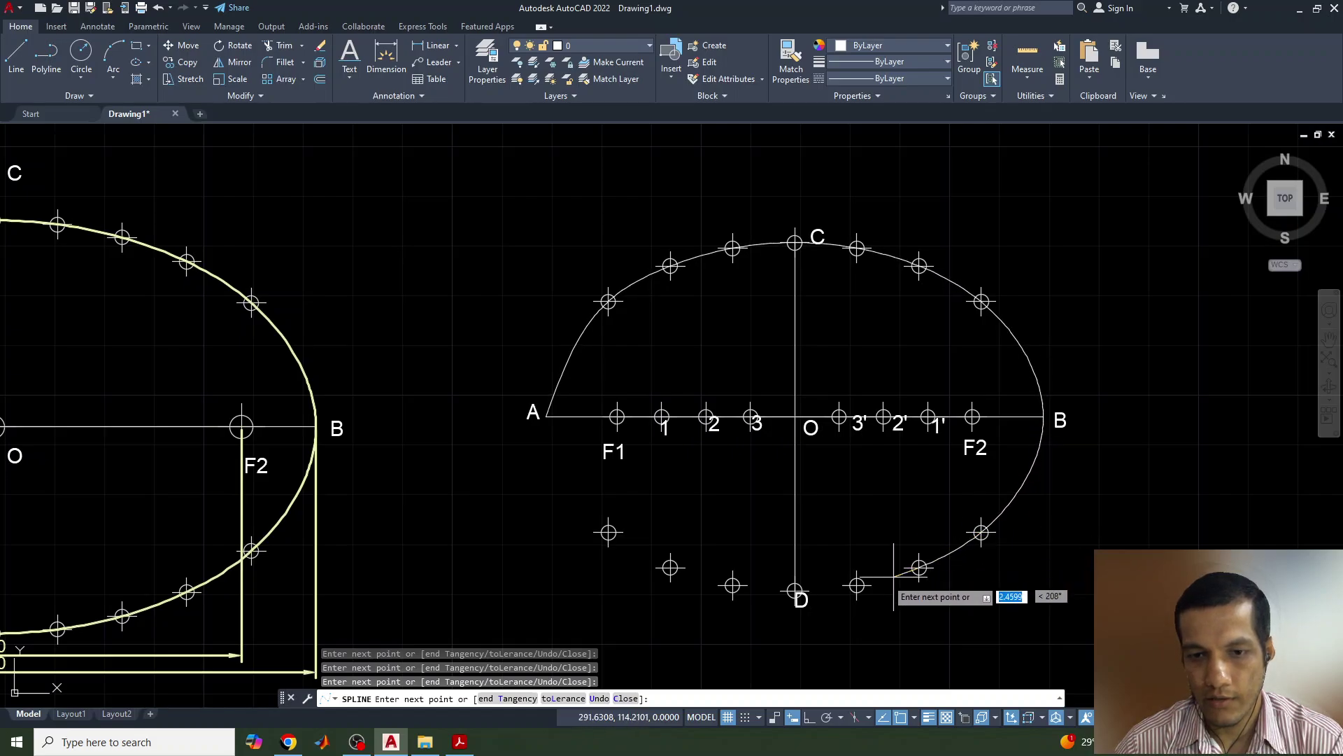
left_click(857, 584)
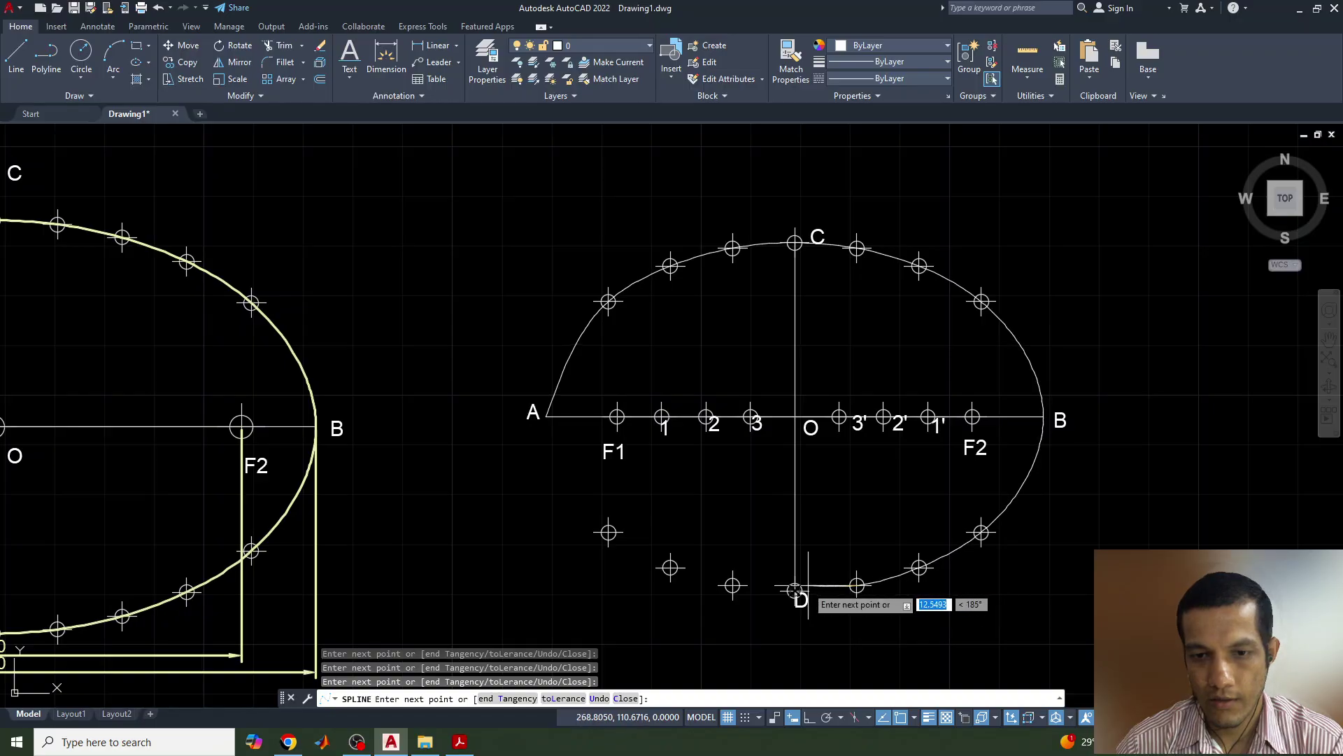
left_click(795, 591)
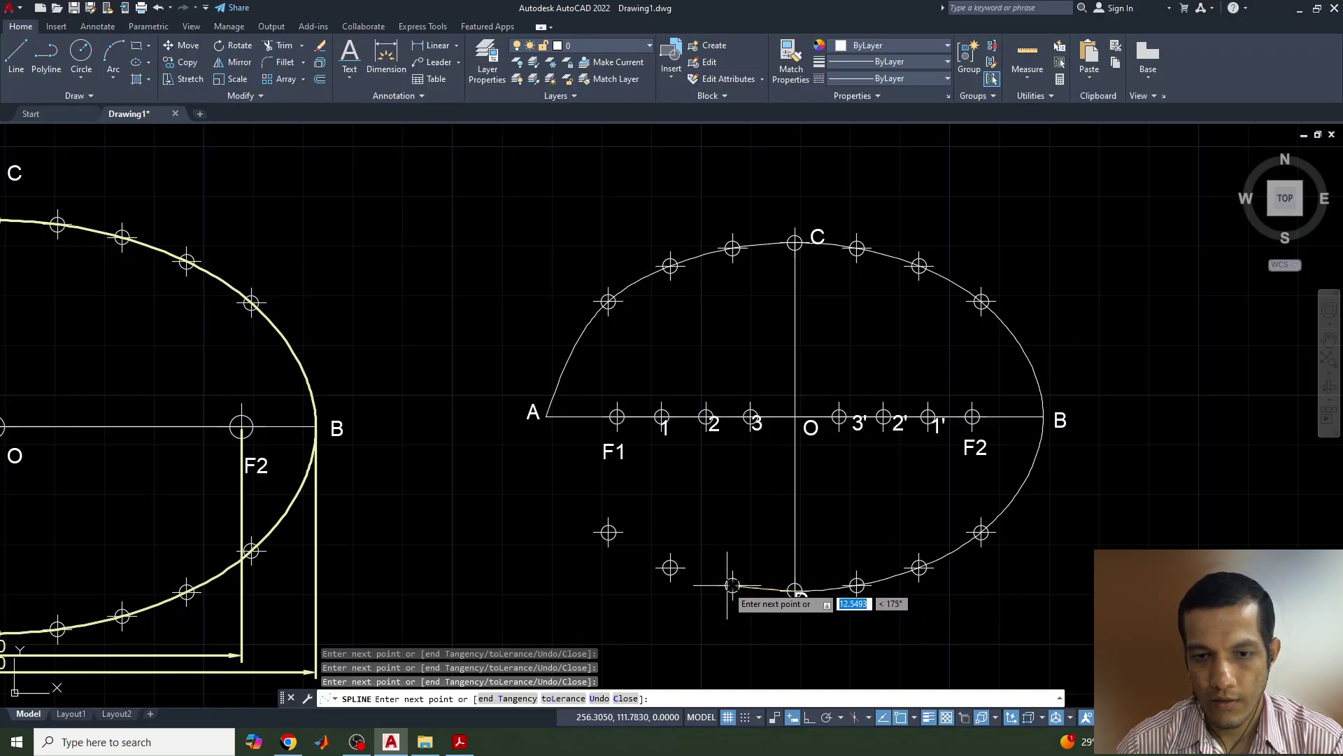
left_click(670, 567)
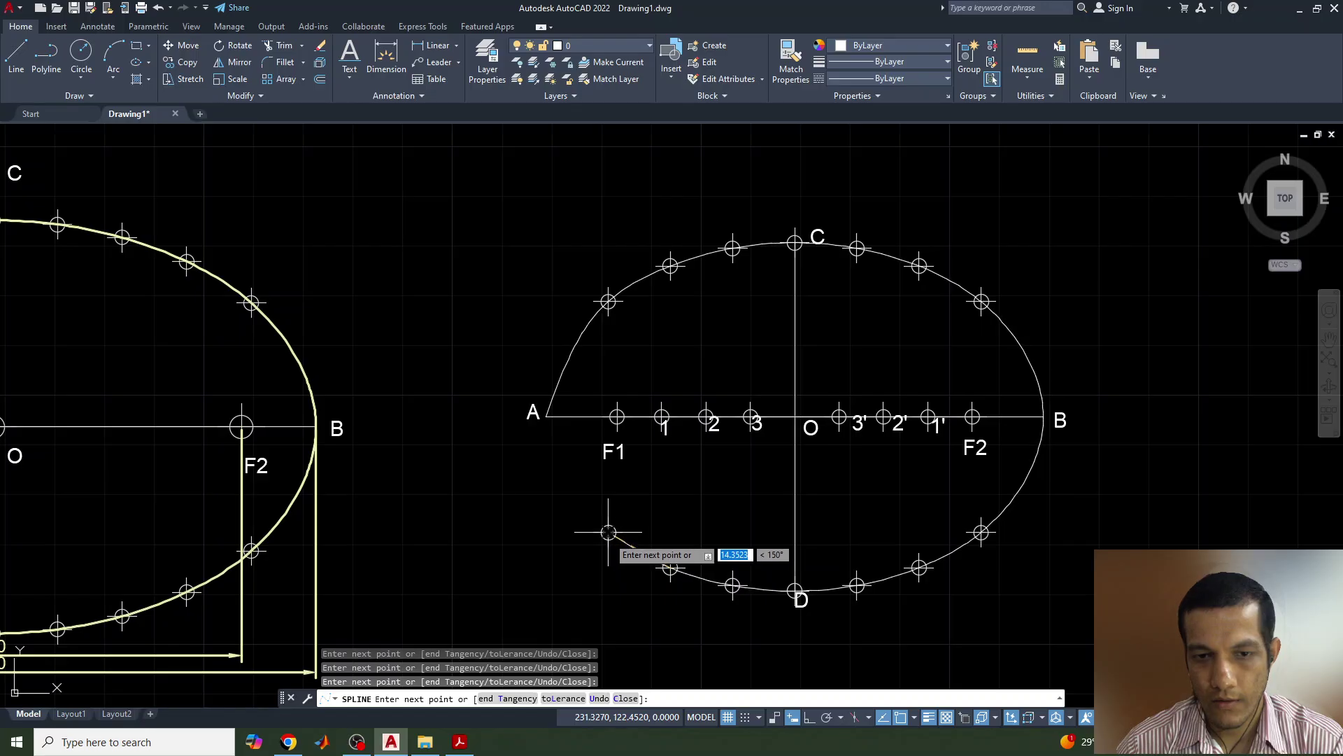
left_click(608, 532)
left_click(548, 419)
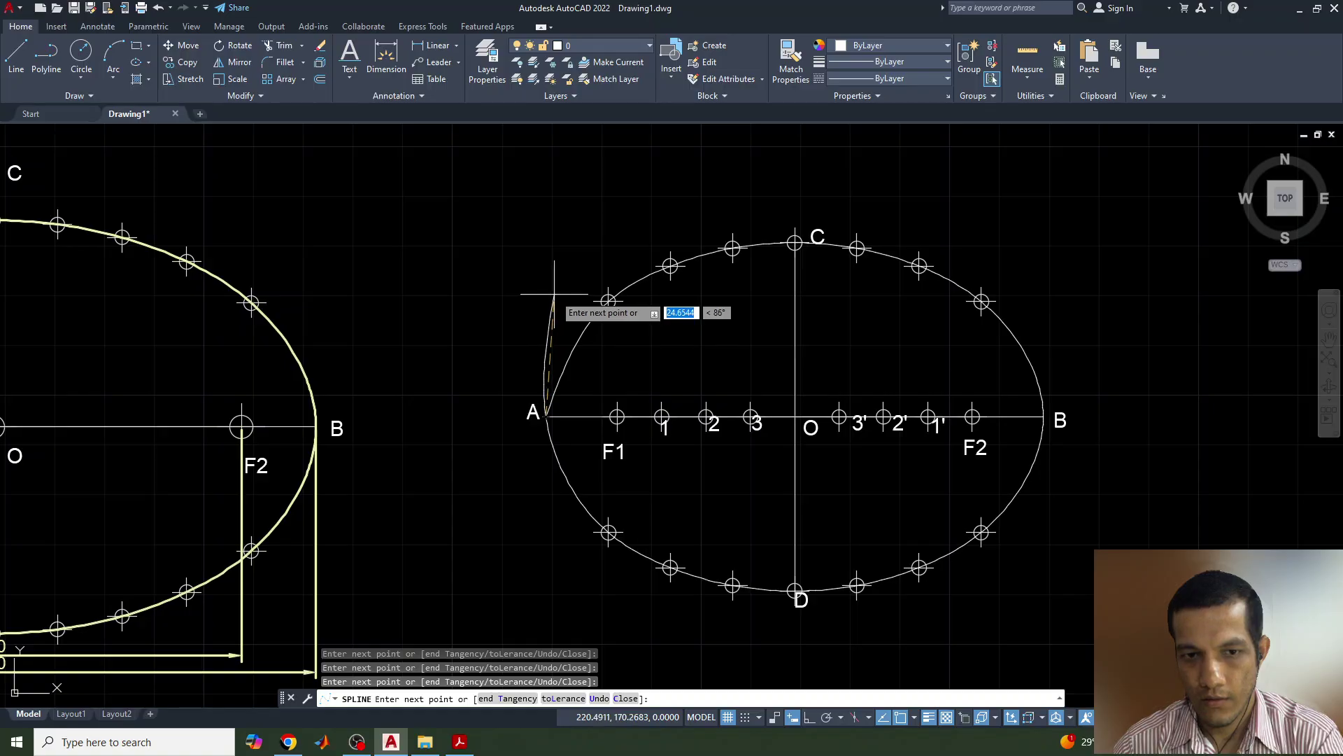
key("Return")
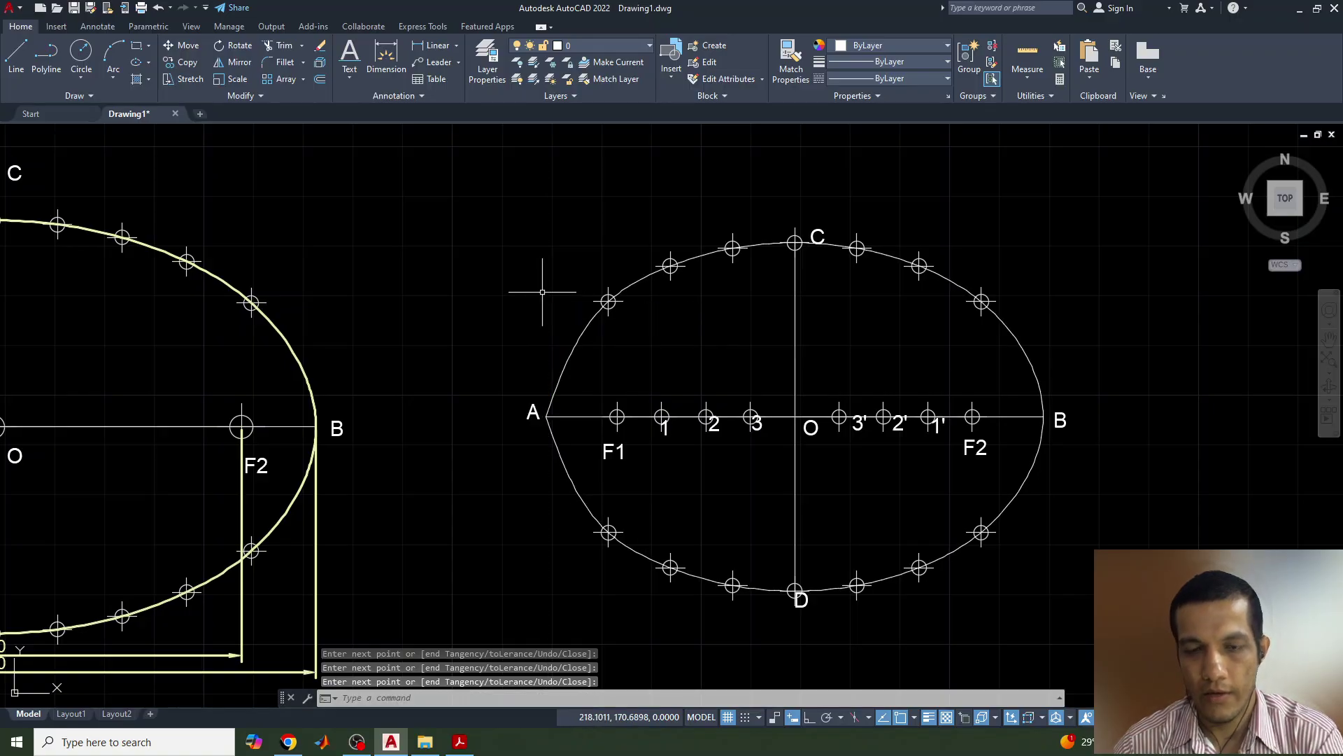
- Set the second ellipse's curve to yellow with a 0.30 mm lineweight
left_click(595, 324)
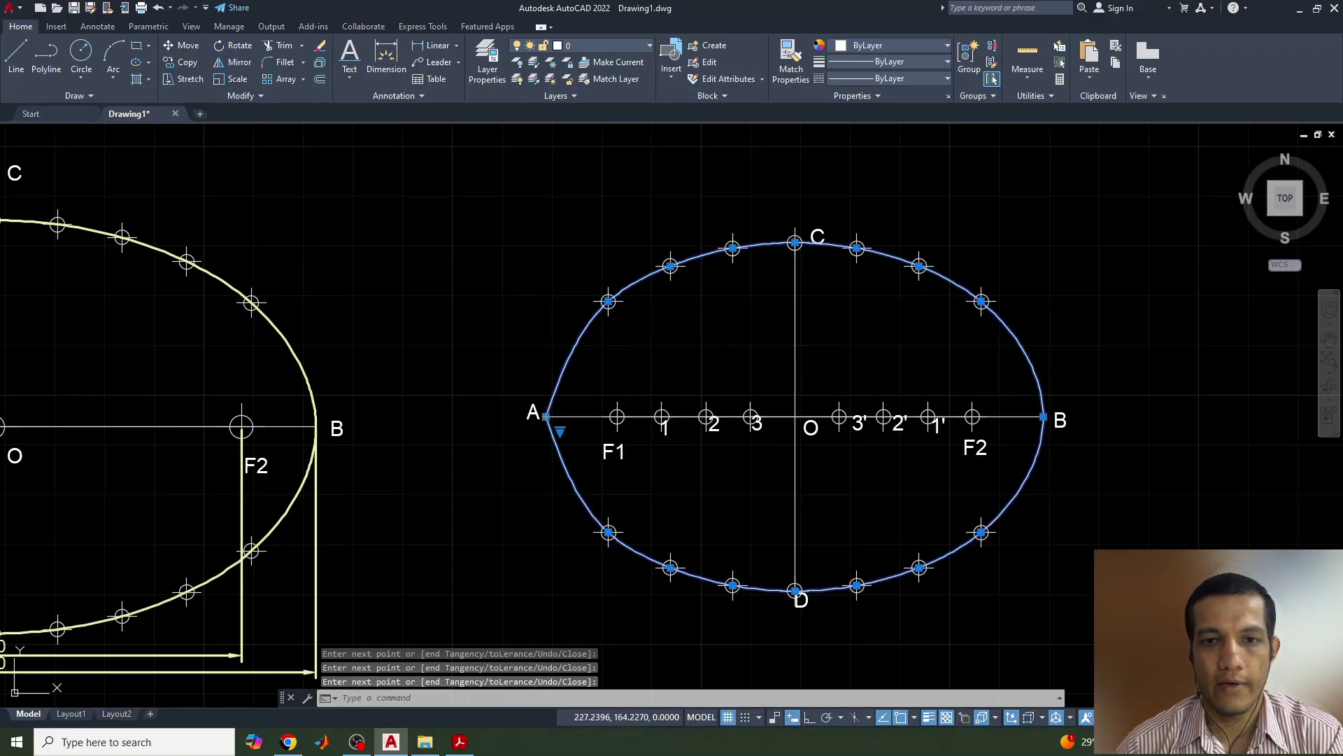
left_click(851, 47)
left_click(855, 105)
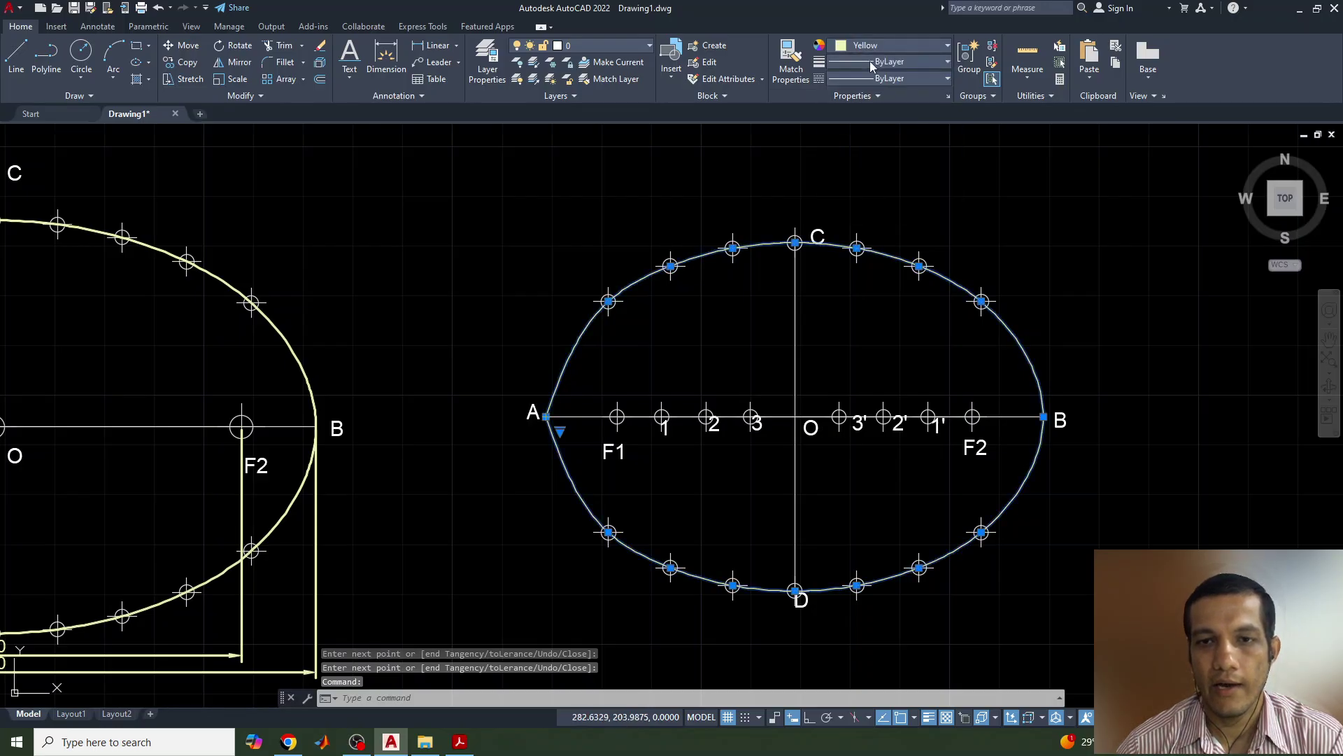
left_click(873, 62)
left_click(889, 262)
key("Escape")
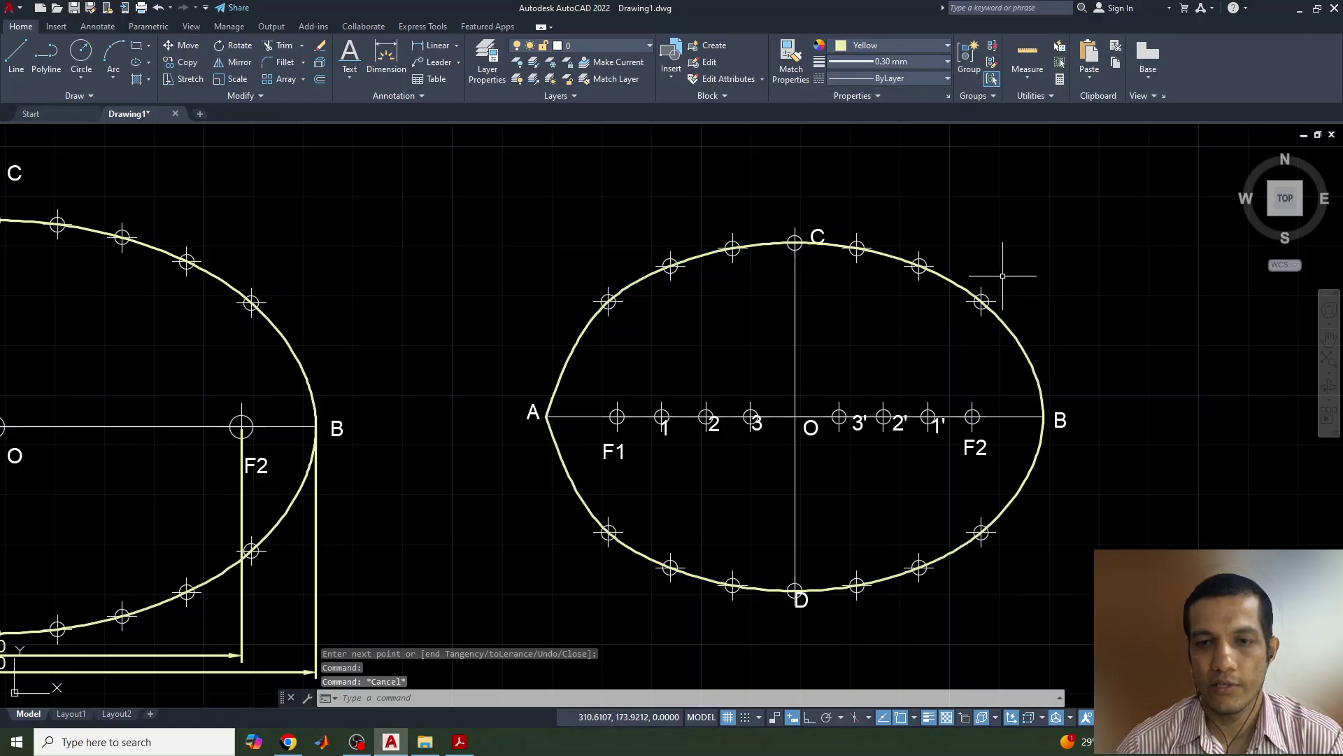
- Switch to the EG PPT.pdf slide in Acrobat to review the ellipse problem statements, and return to the AutoCAD drawing
scroll(1050, 330, "down", 3)
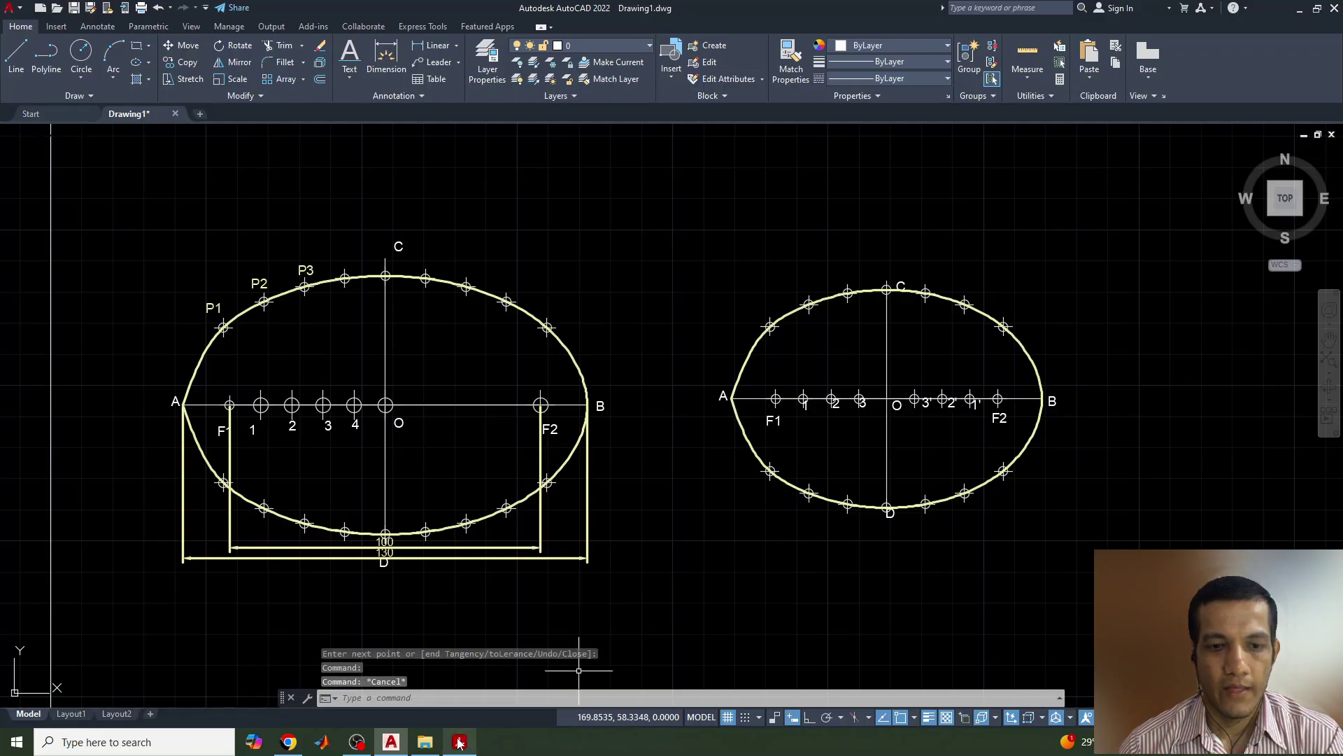
mouse_move(462, 746)
left_click(452, 700)
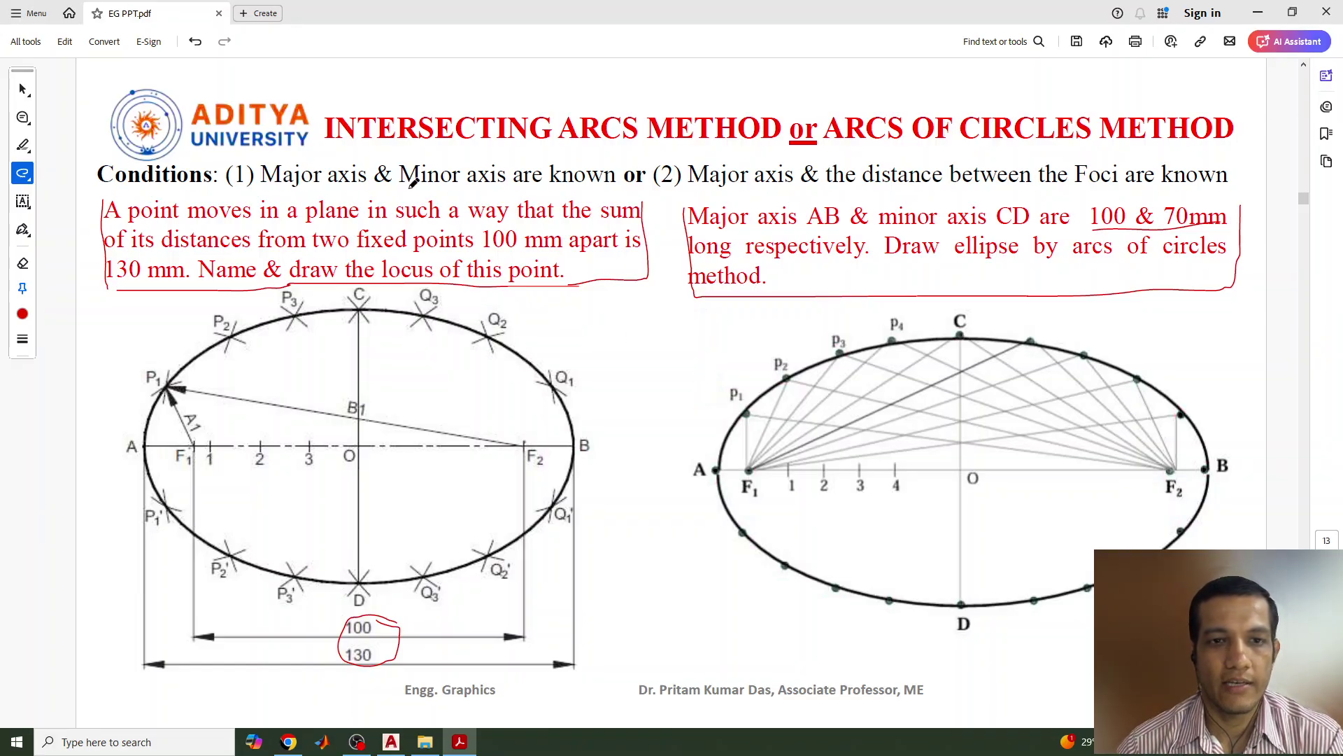
mouse_move(391, 746)
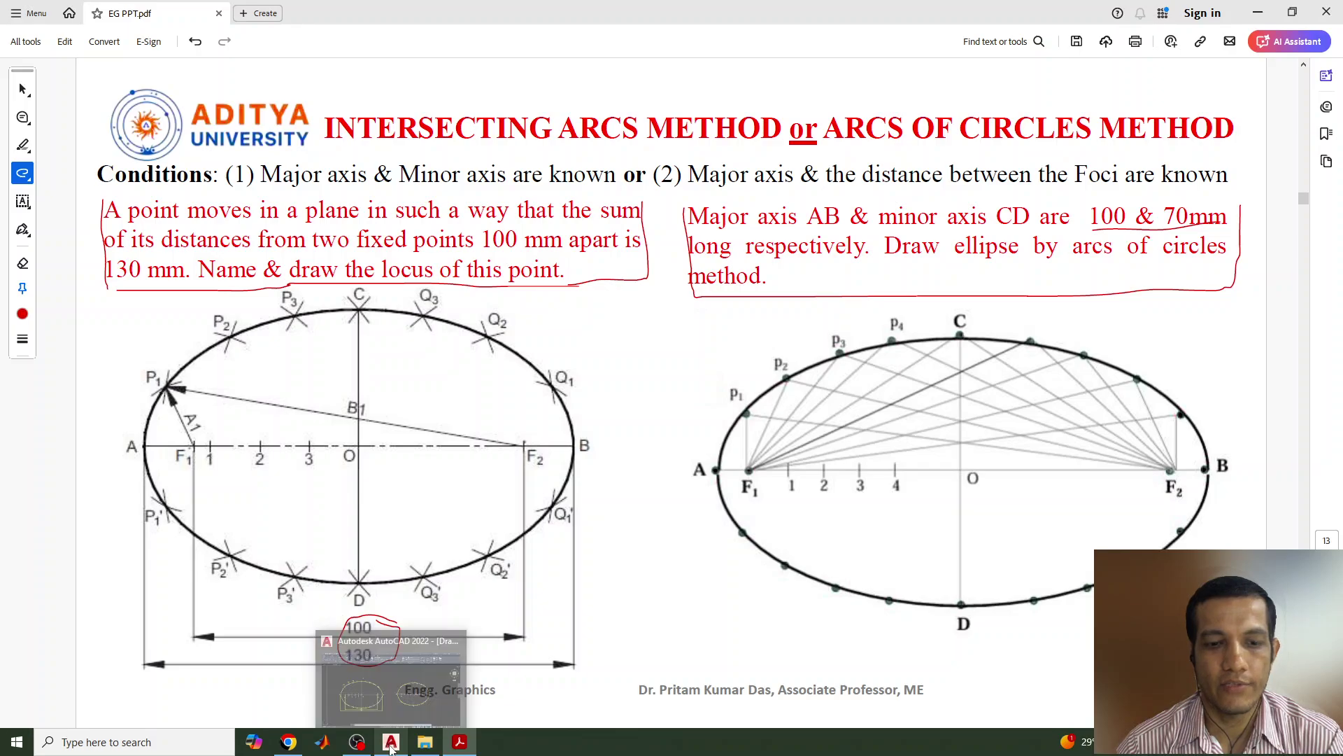
left_click(390, 674)
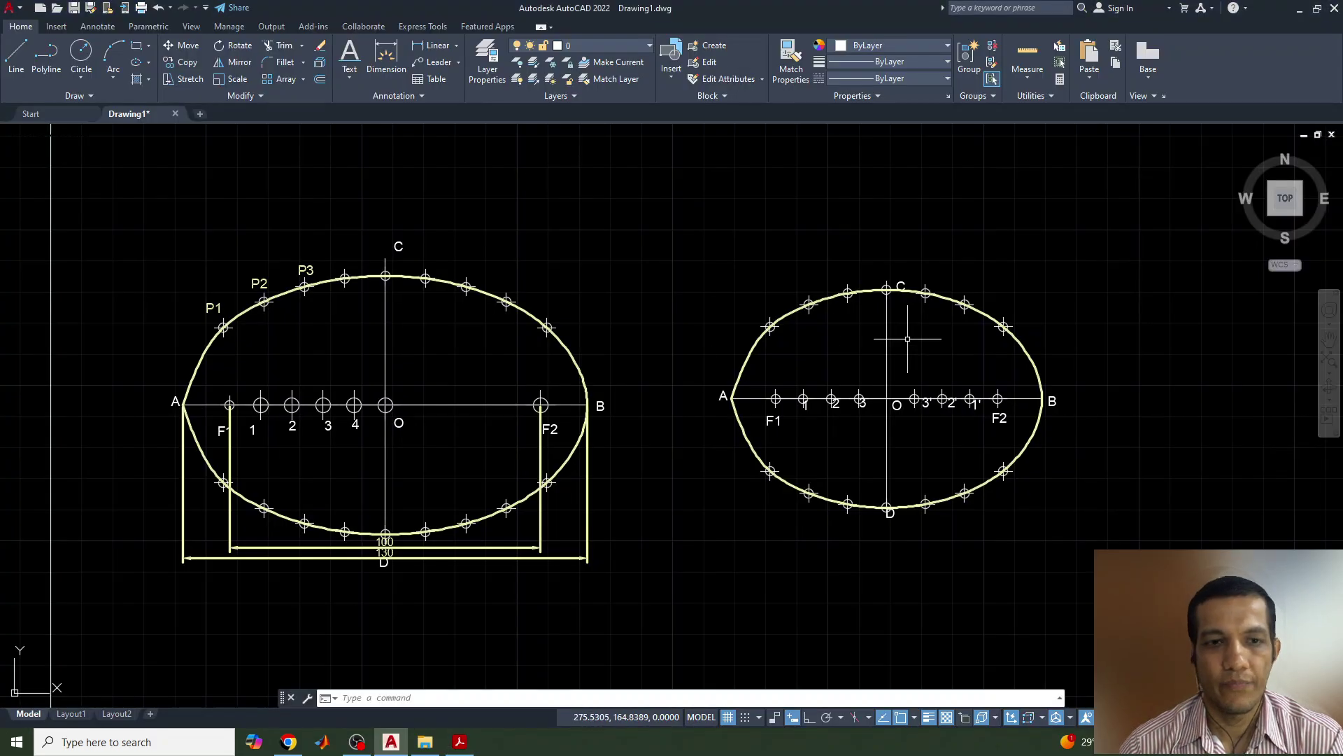
- Dimension the second ellipse's major axis from A to B, placing the linear dimension below the curve
scroll(678, 355, "up", 2)
middle_click_drag(768, 369, 738, 339)
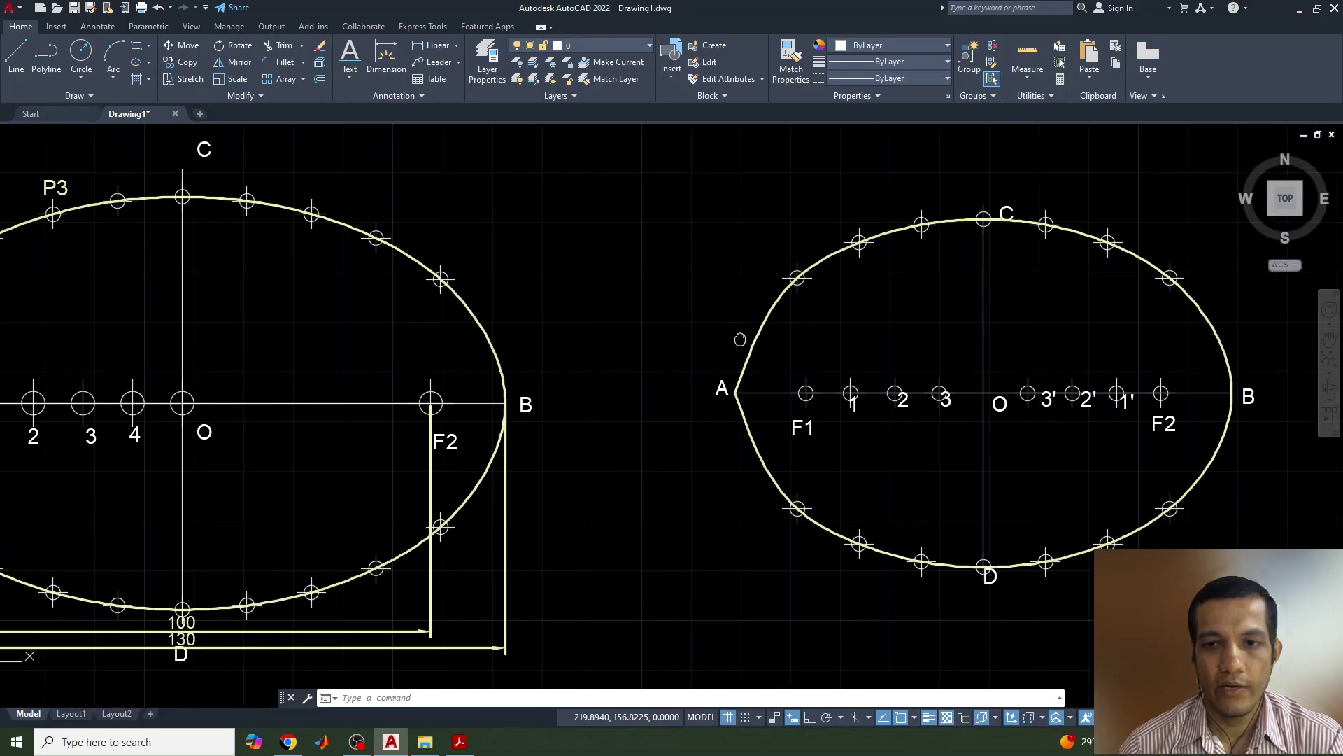
left_click(441, 51)
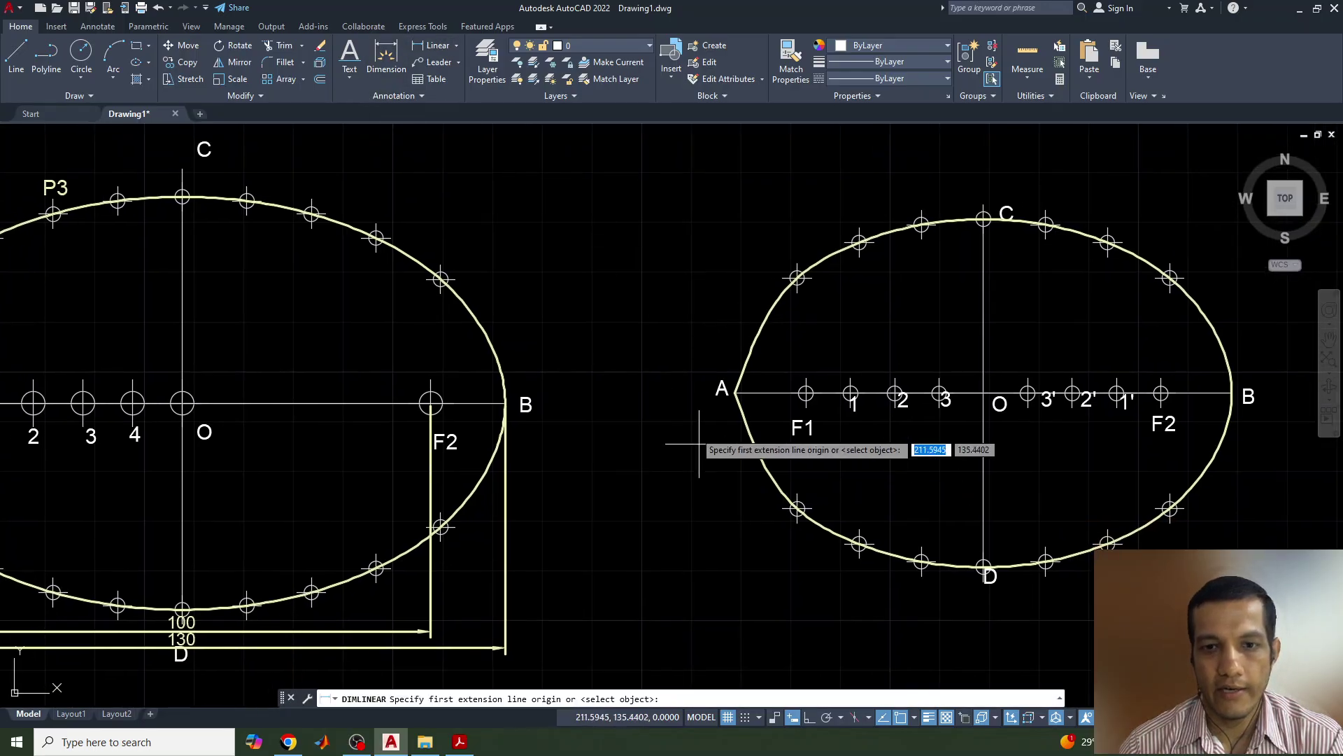
left_click(735, 391)
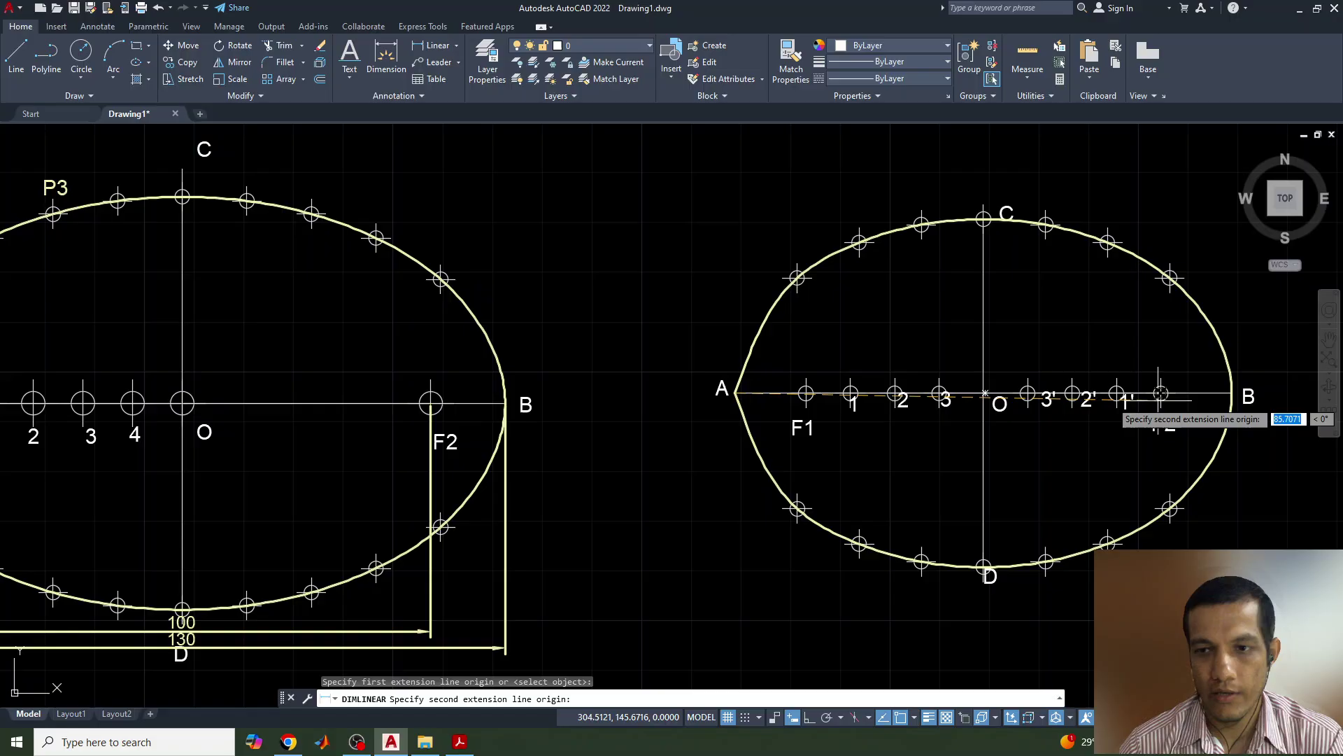
left_click(1233, 393)
left_click(910, 620)
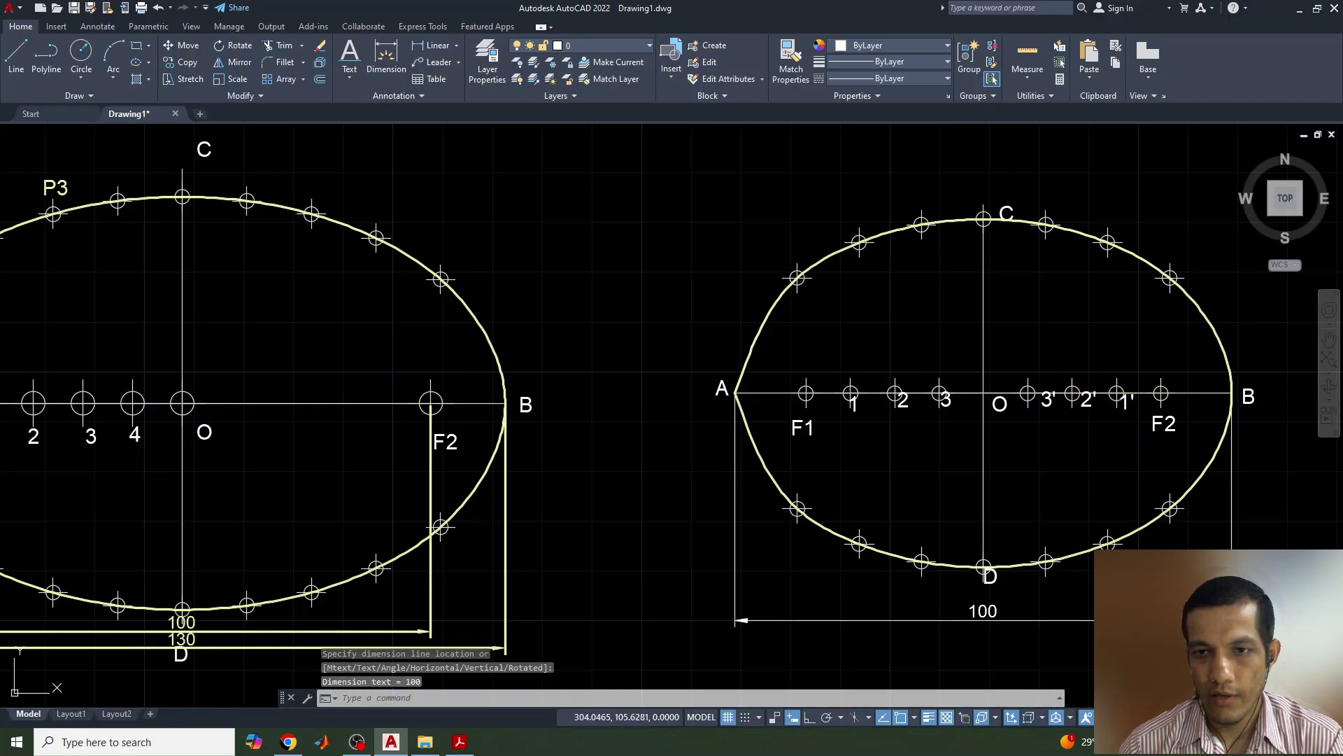
key("Return")
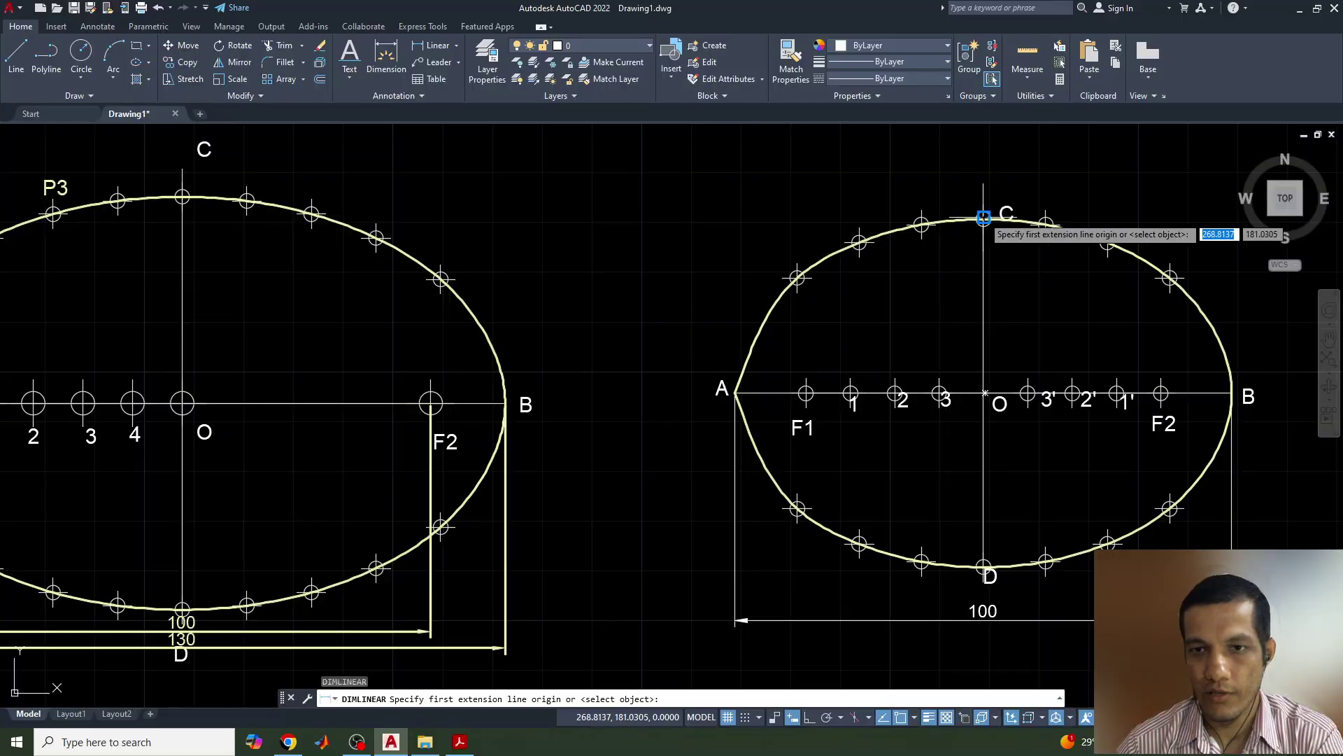
left_click(984, 218)
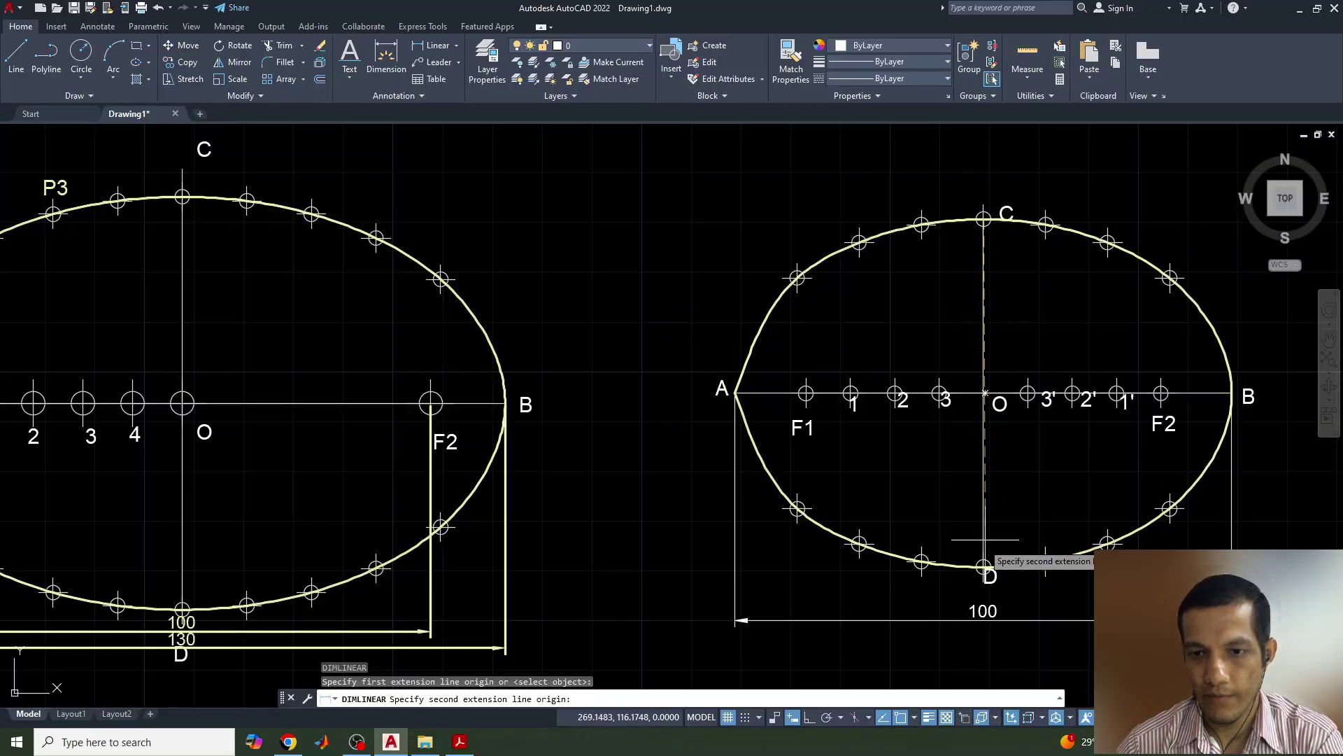
left_click(984, 568)
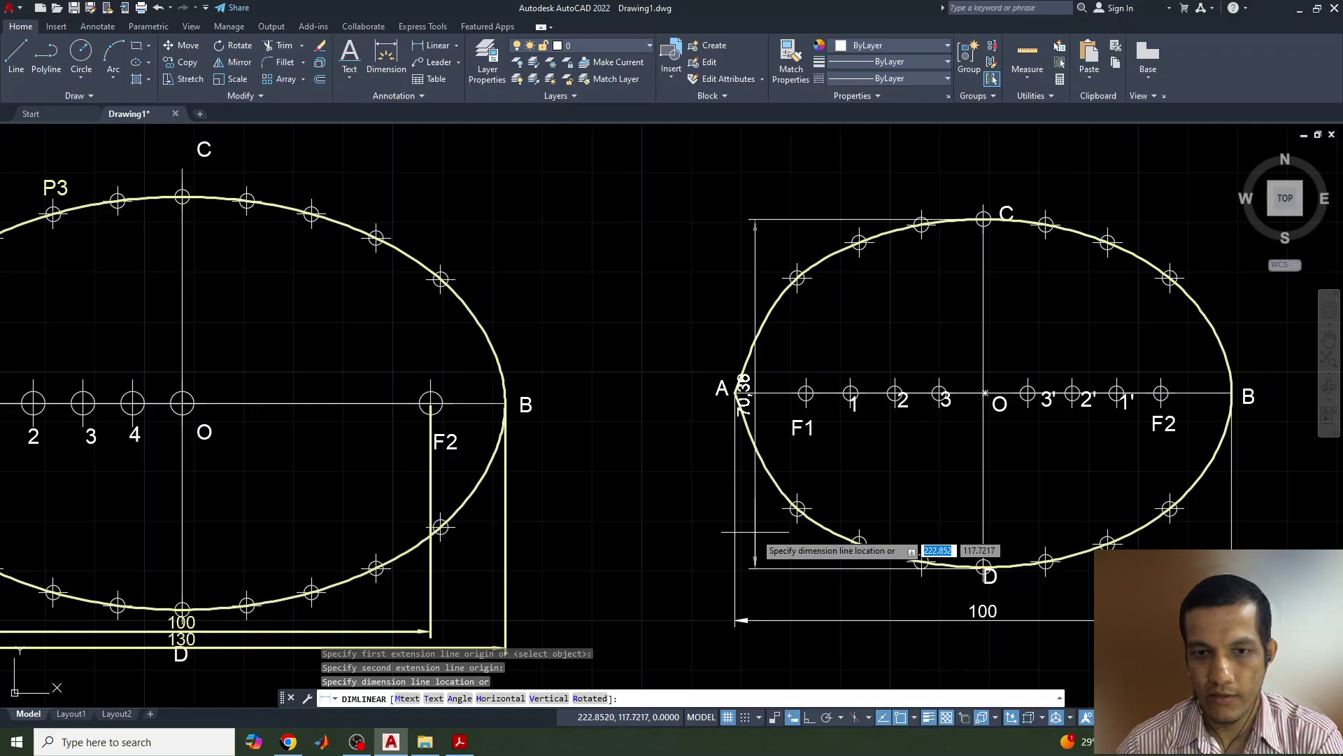
key("Escape")
- Dimension the second ellipse's minor axis from C to D, placing the vertical linear dimension outside the curve beyond A
key("Return")
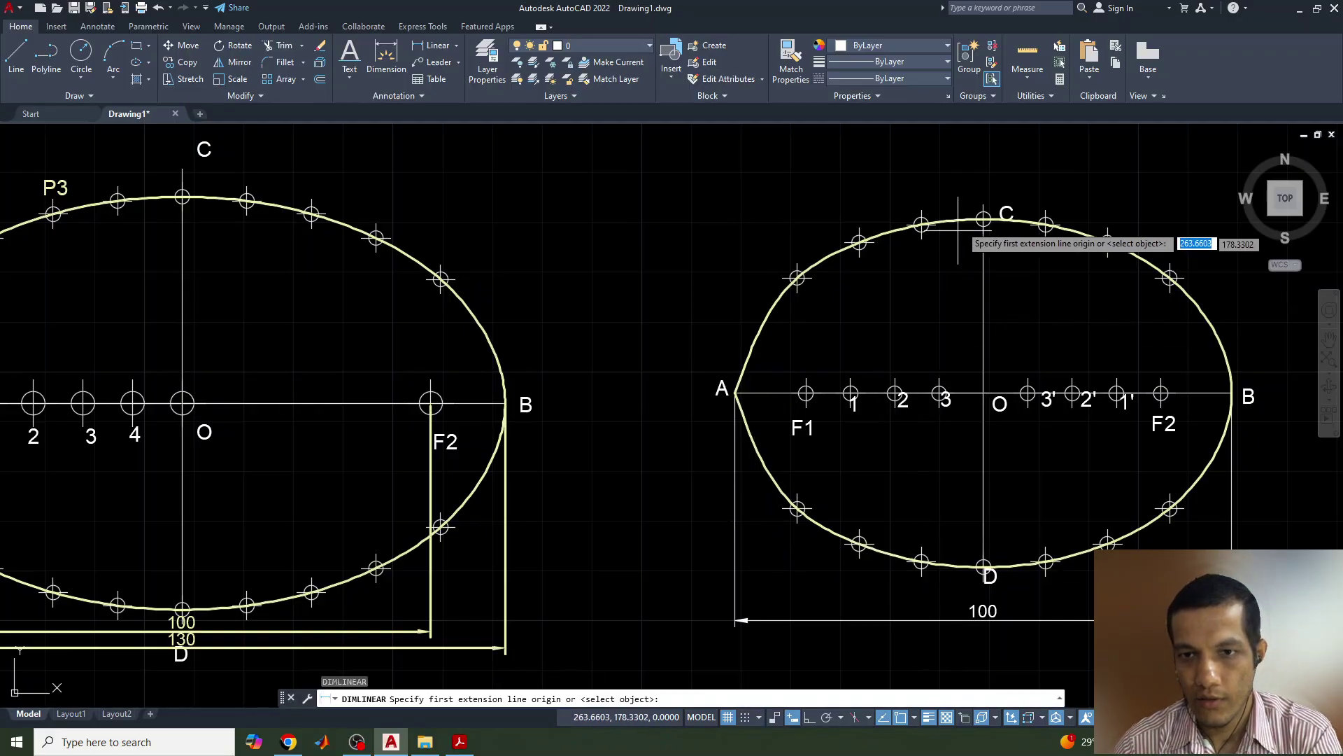
left_click(984, 218)
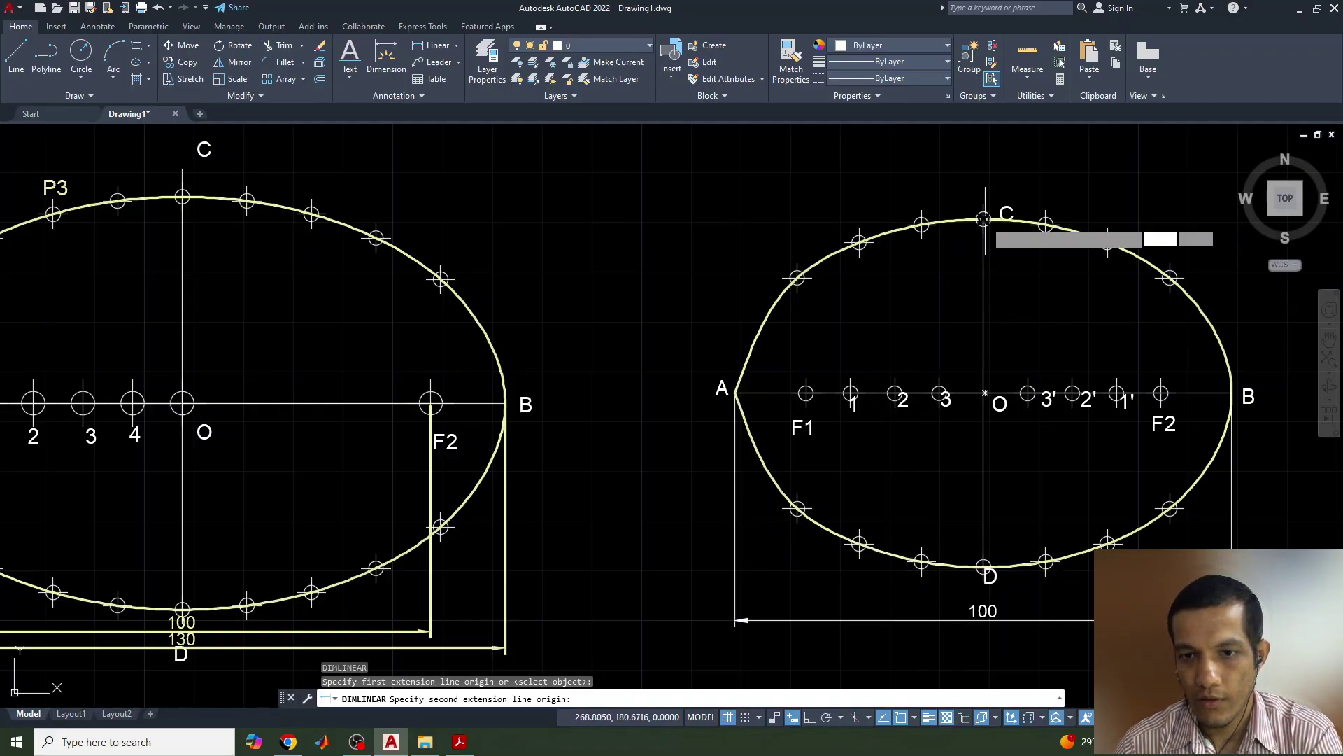
left_click(984, 568)
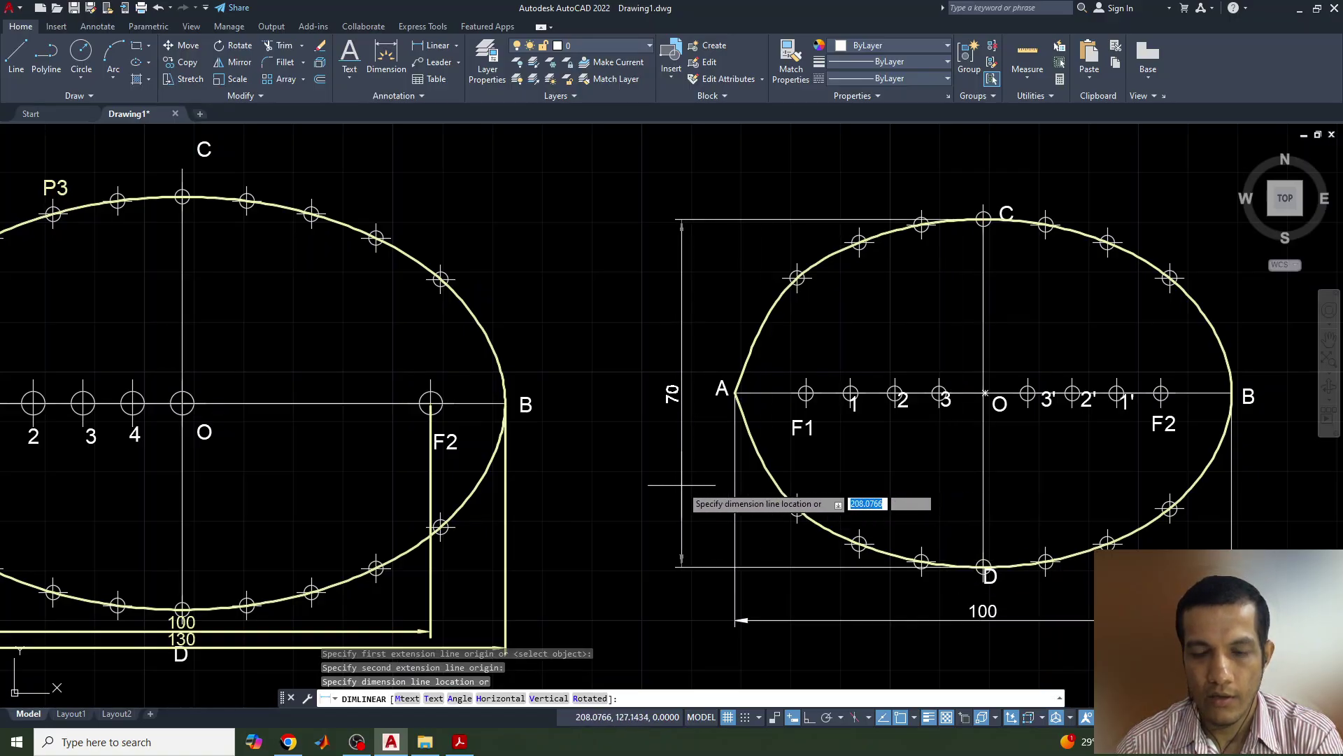
left_click(688, 508)
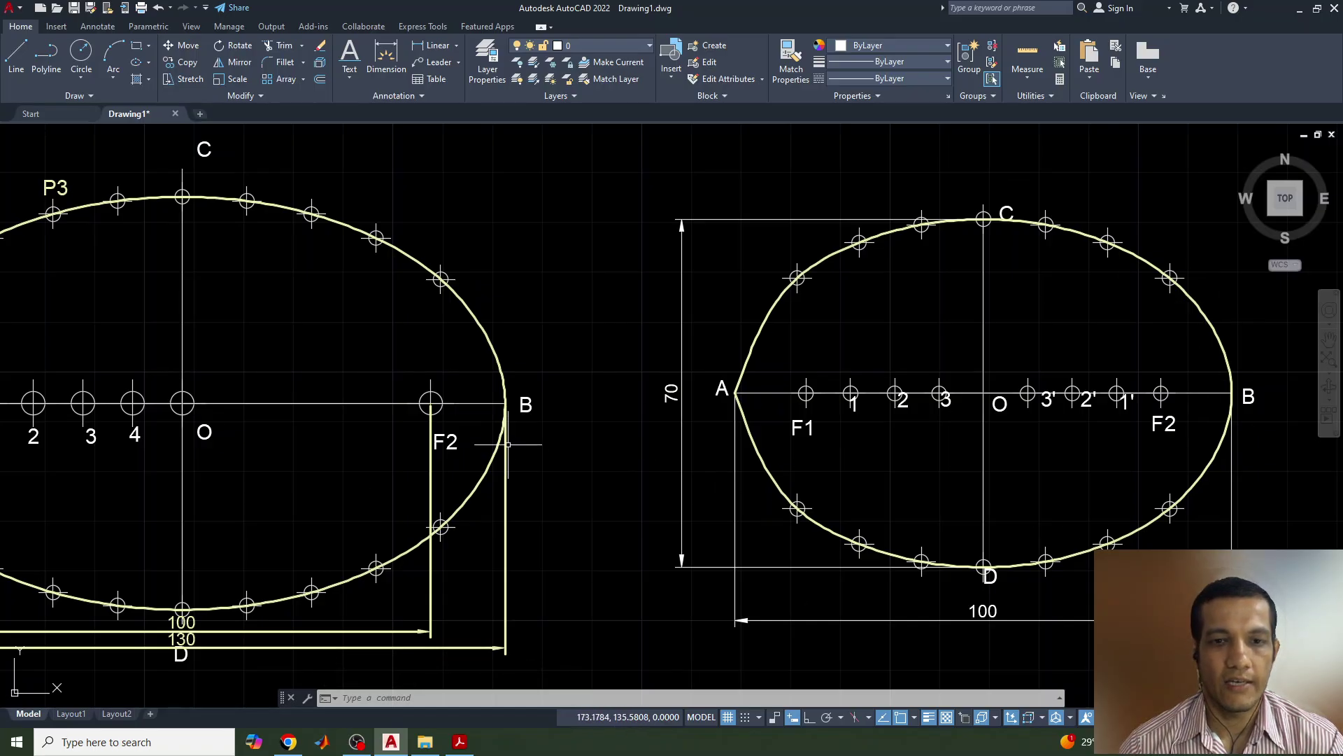
- Review the dimensioned ellipses against the intersecting arcs figures in EG PPT.pdf in Acrobat, and return to the AutoCAD drawing
scroll(508, 444, "down", 3)
scroll(600, 422, "up", 2)
scroll(573, 322, "up", 2)
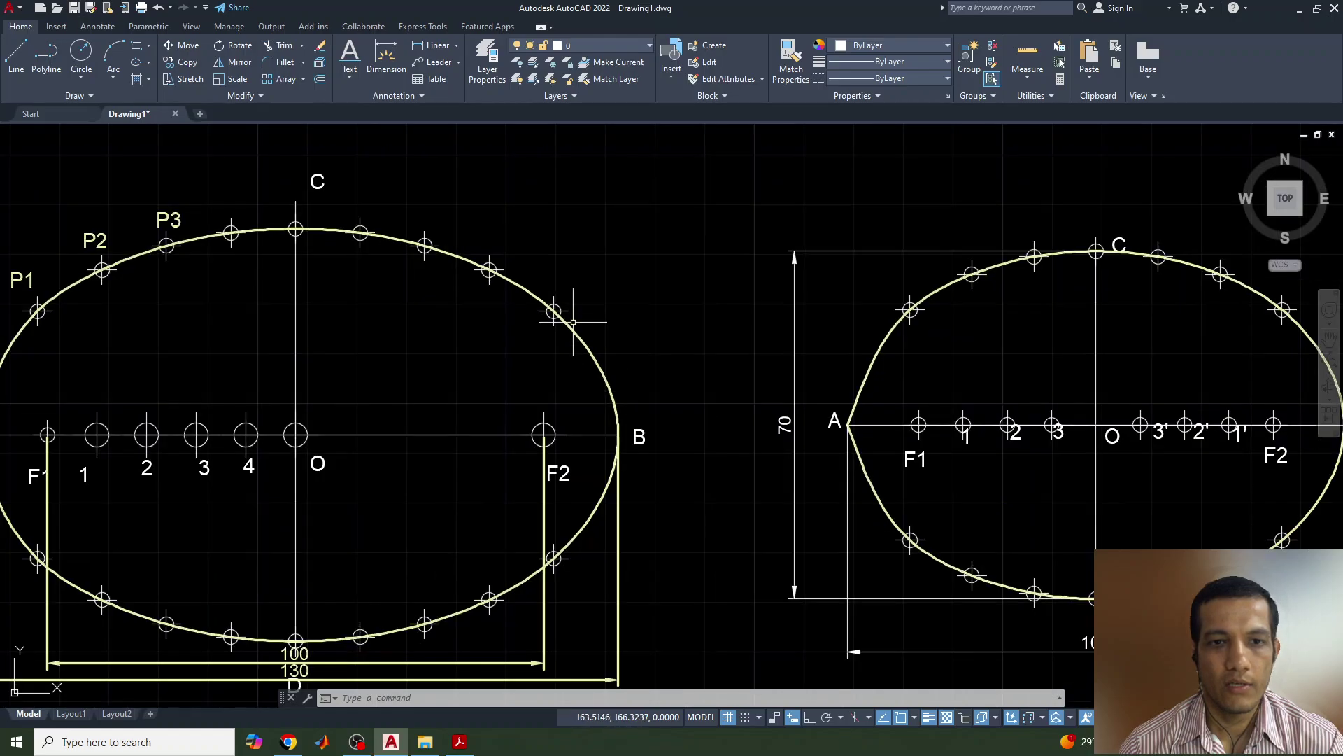
middle_click_drag(609, 340, 639, 328)
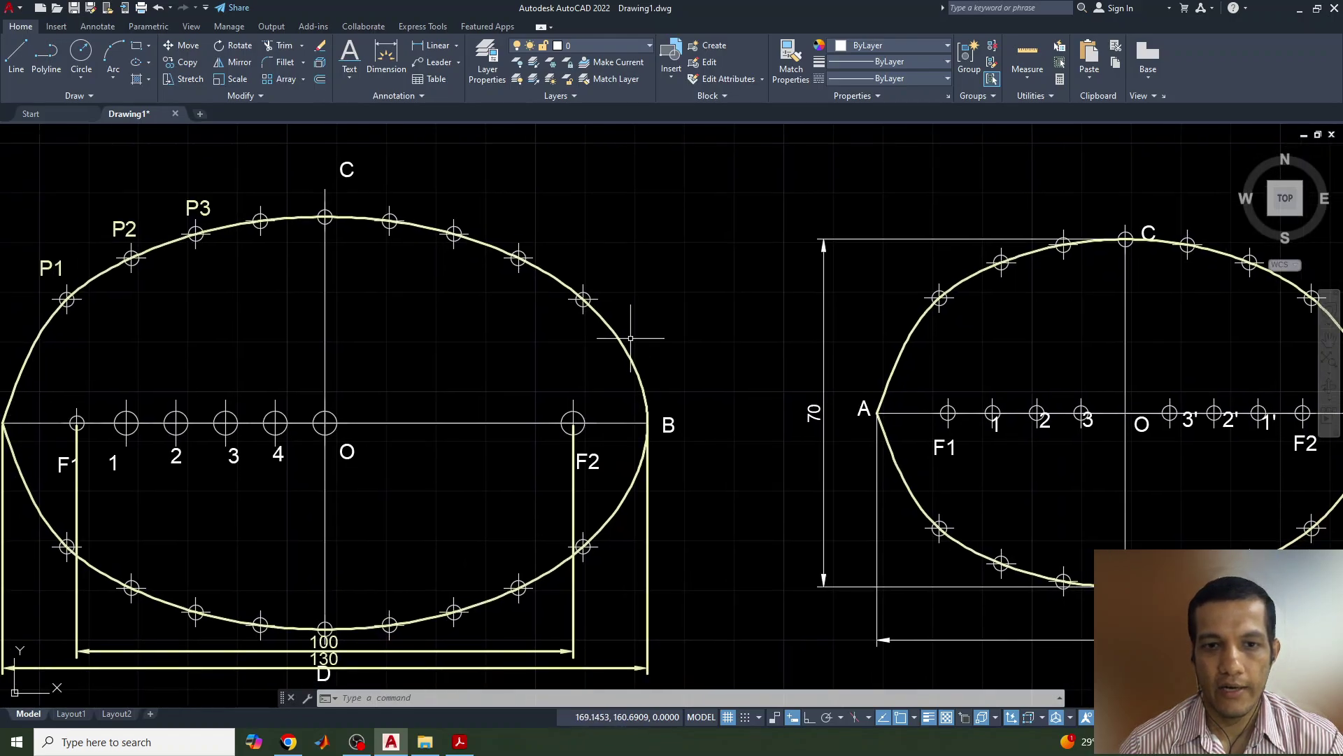
left_click(460, 743)
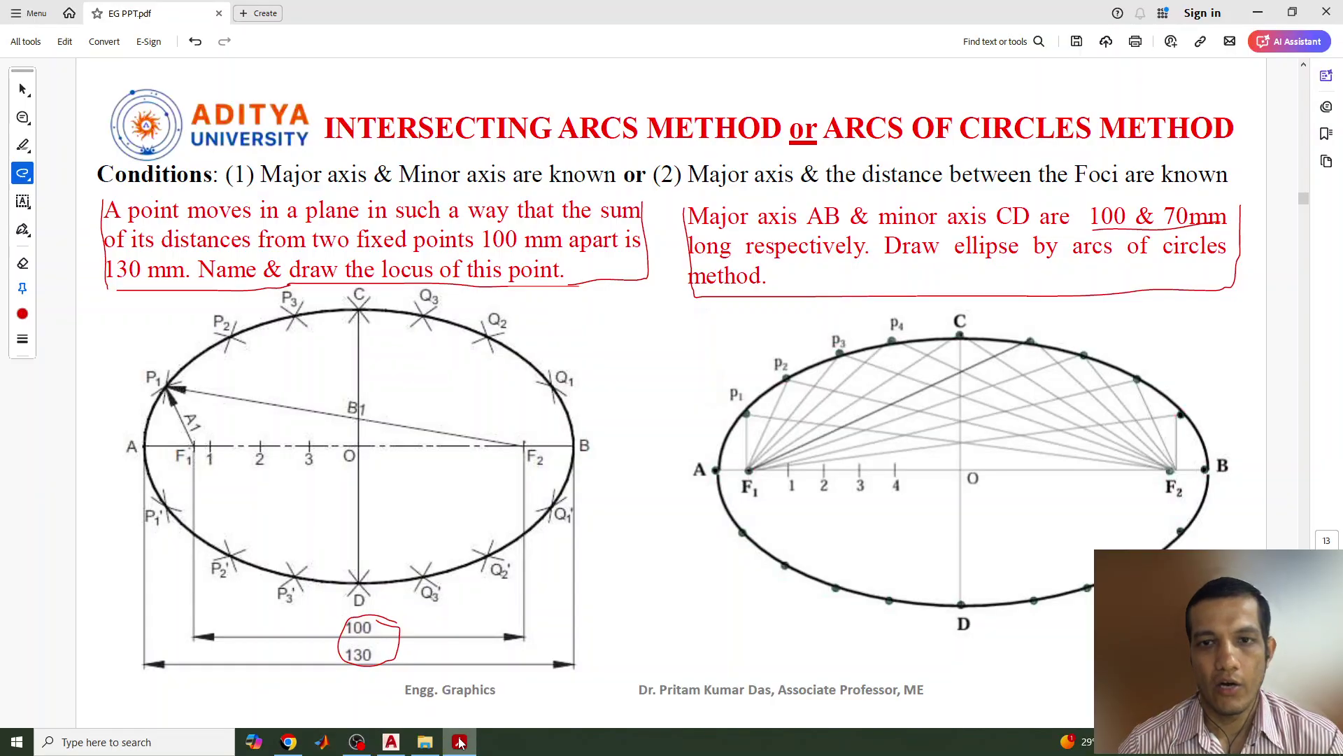
left_click(390, 743)
mouse_move(356, 747)
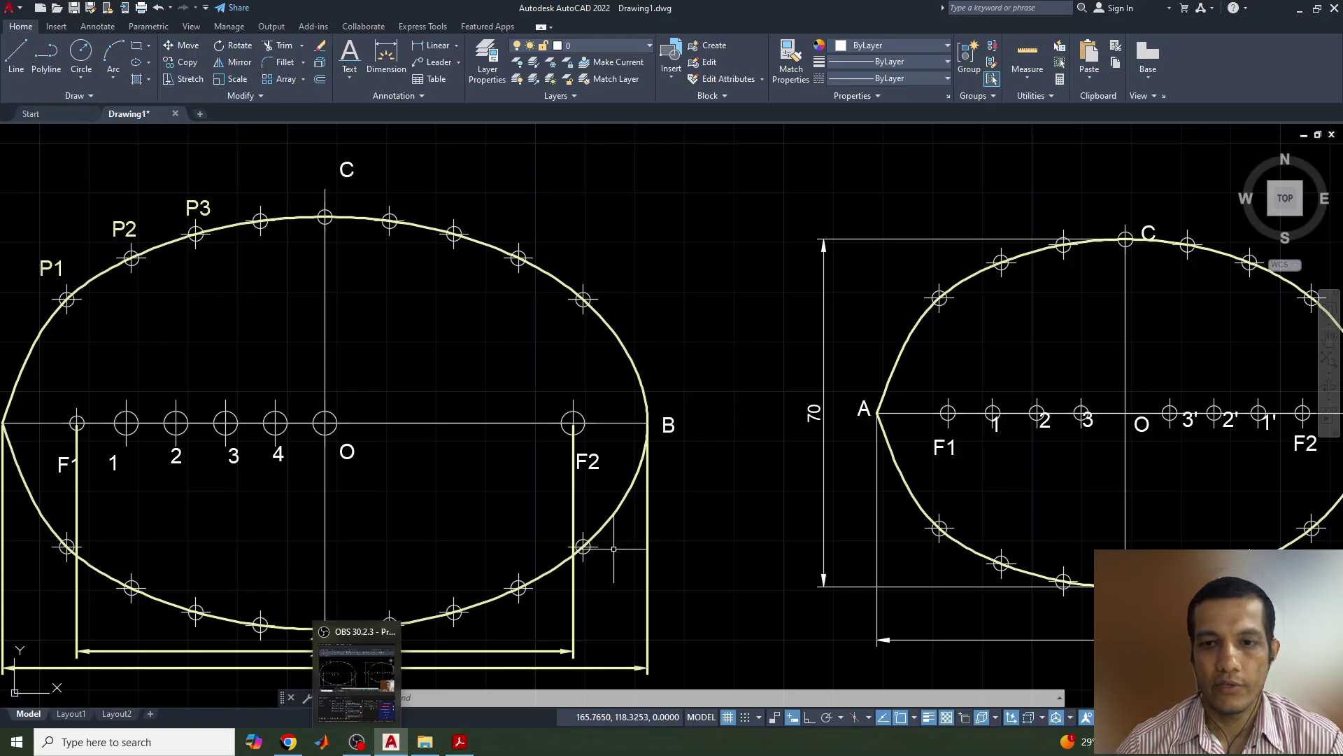
scroll(614, 549, "down", 3)
scroll(609, 501, "up", 1)
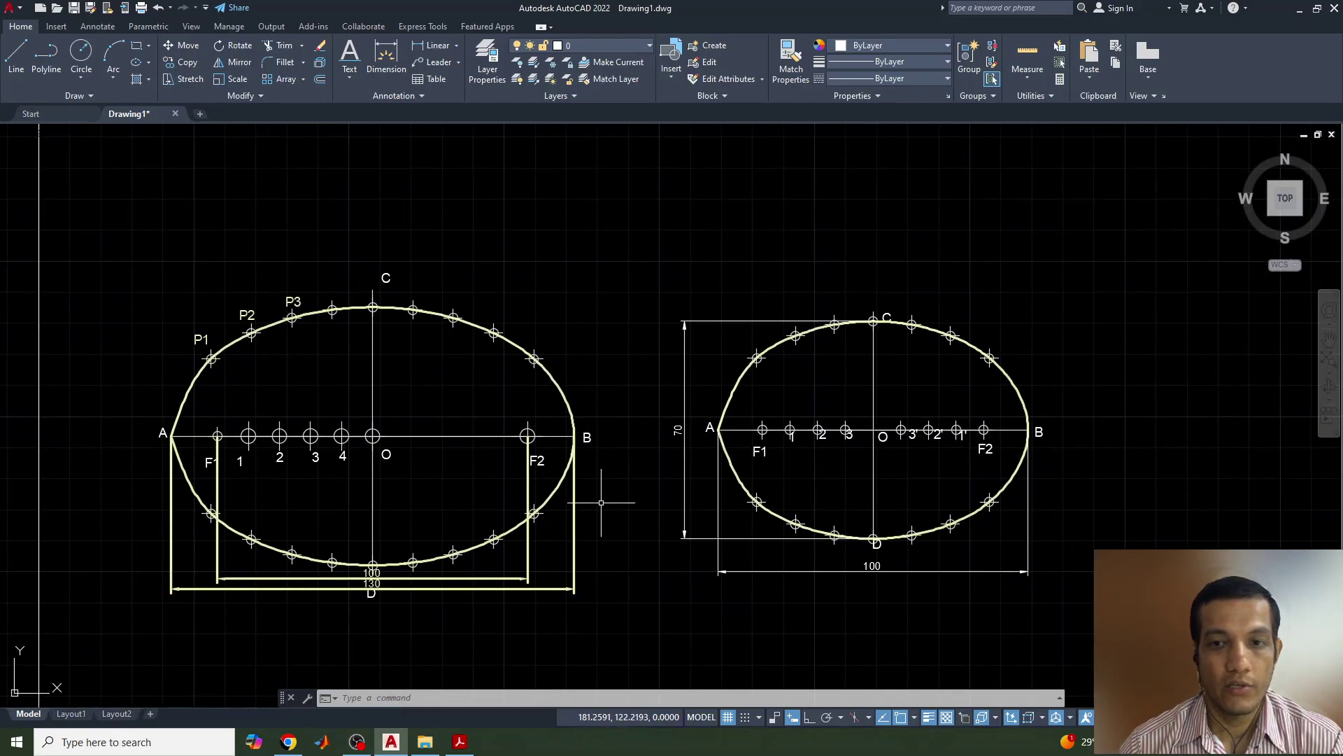
scroll(601, 503, "up", 2)
left_click(369, 743)
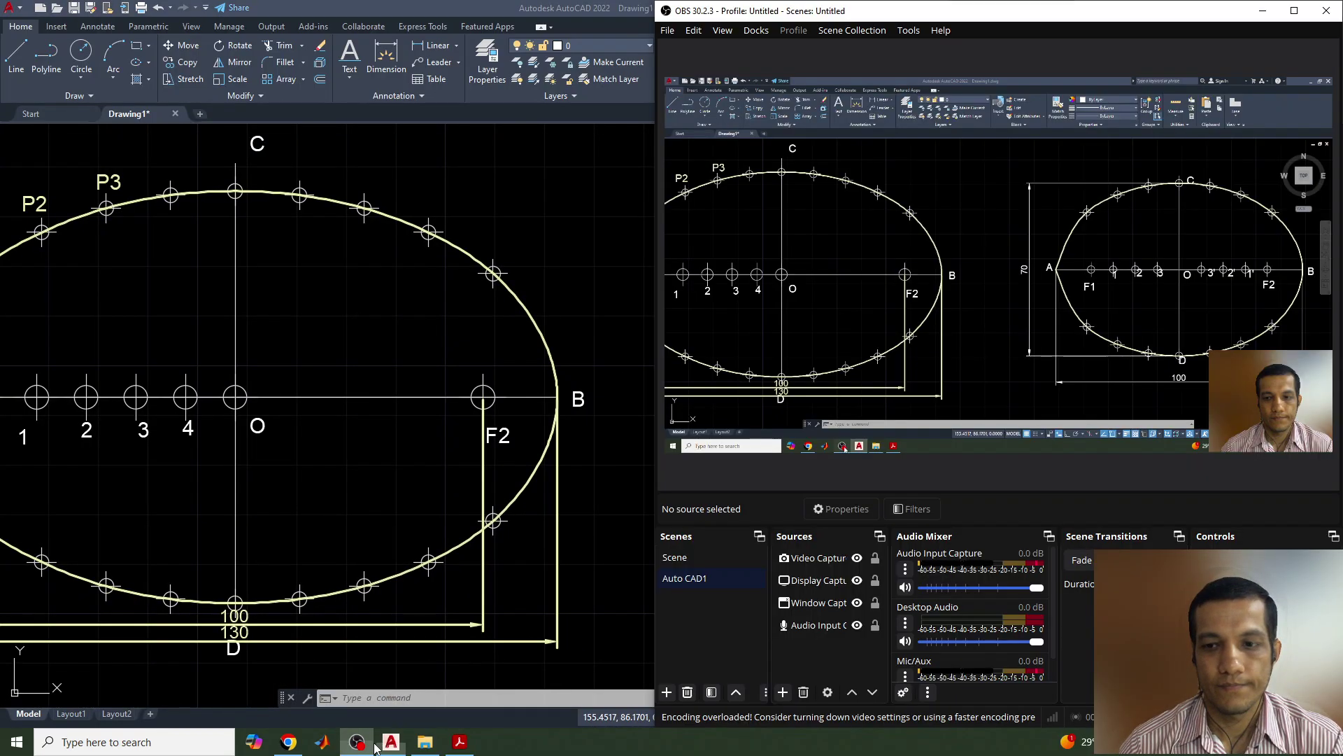